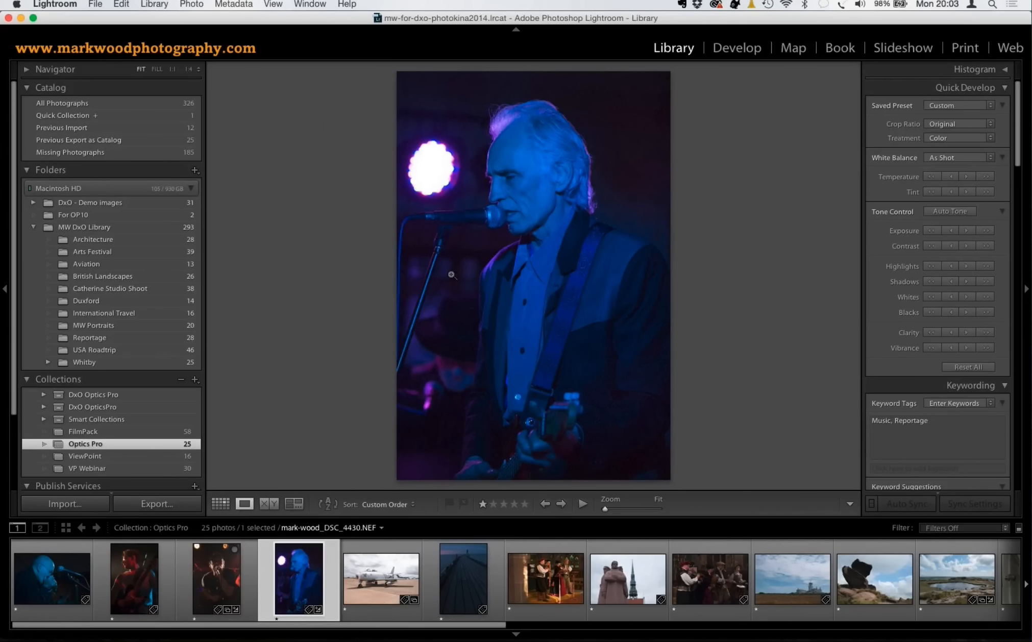
# - Inspect the noise around the singer's face and microphone in mark-wood_DSC_4430.NEF at 1:1 magnification
pyautogui.click(172, 69)
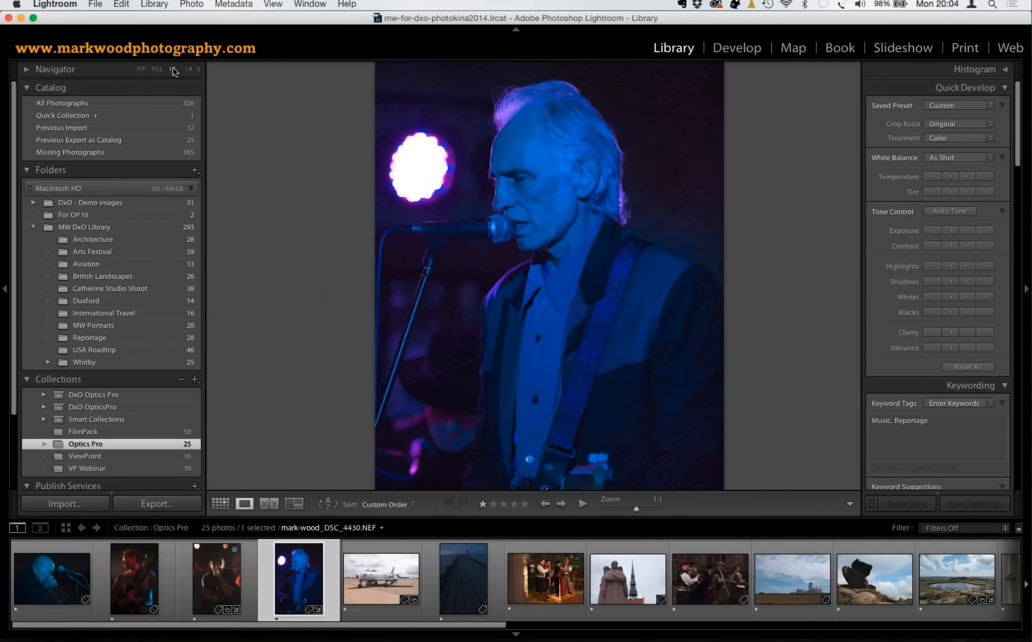
pyautogui.moveTo(662, 229); pyautogui.dragTo(652, 174)
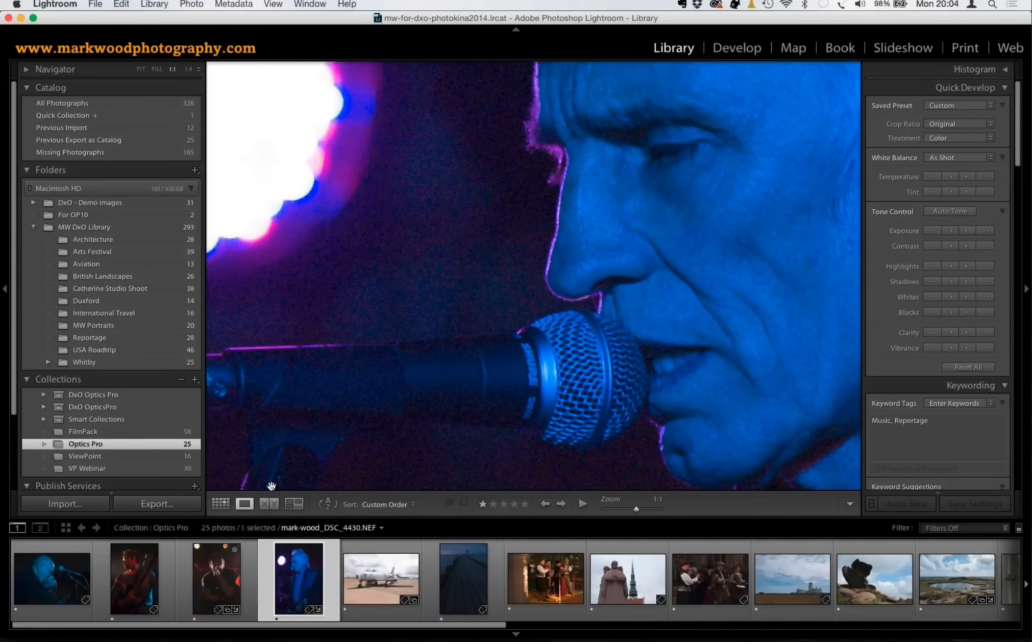
pyautogui.rightClick(298, 570)
pyautogui.moveTo(384, 384)
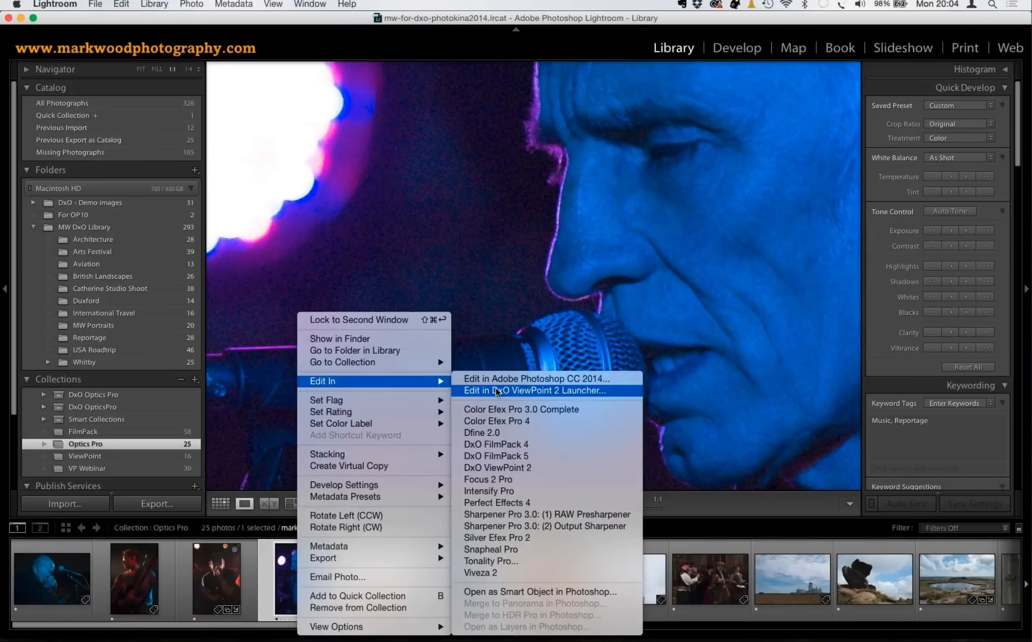
pyautogui.click(389, 194)
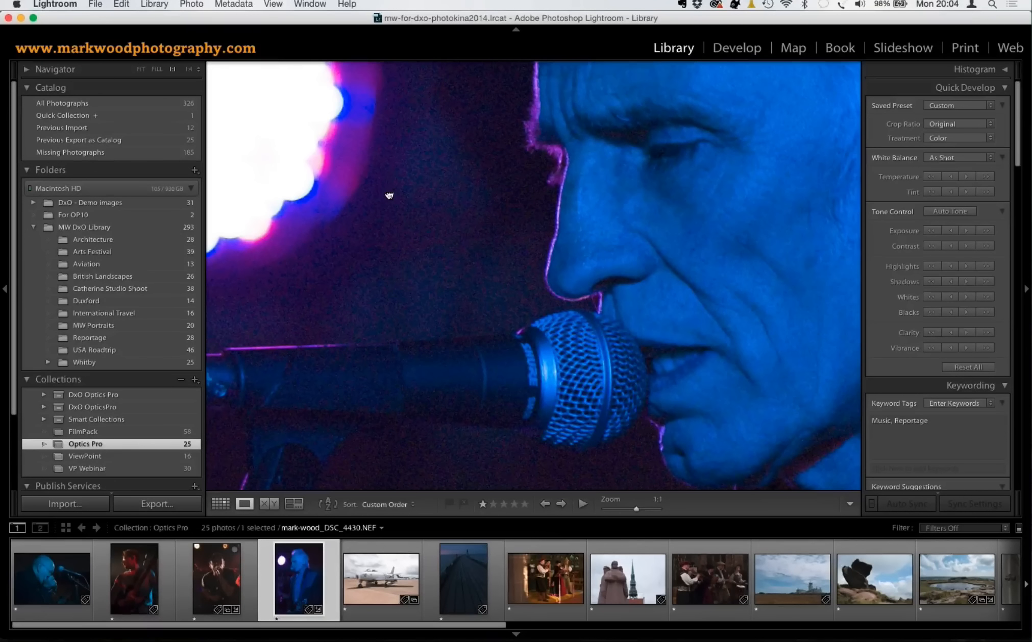
# - Transfer the selected singer photo to DxO OpticsPro 10 through its Lightroom plug-in
pyautogui.click(97, 4)
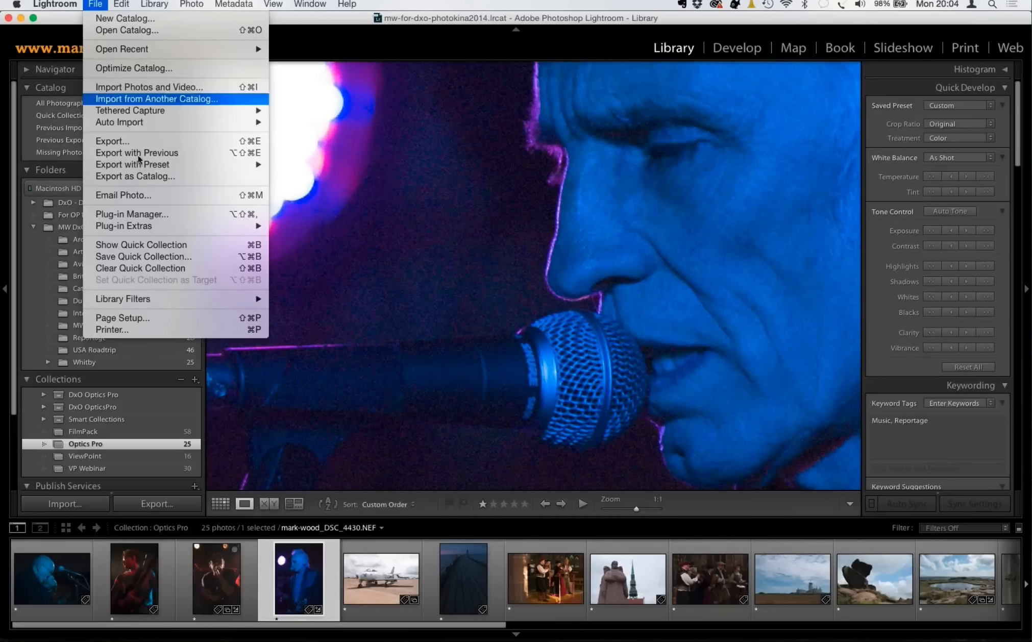
pyautogui.moveTo(160, 232)
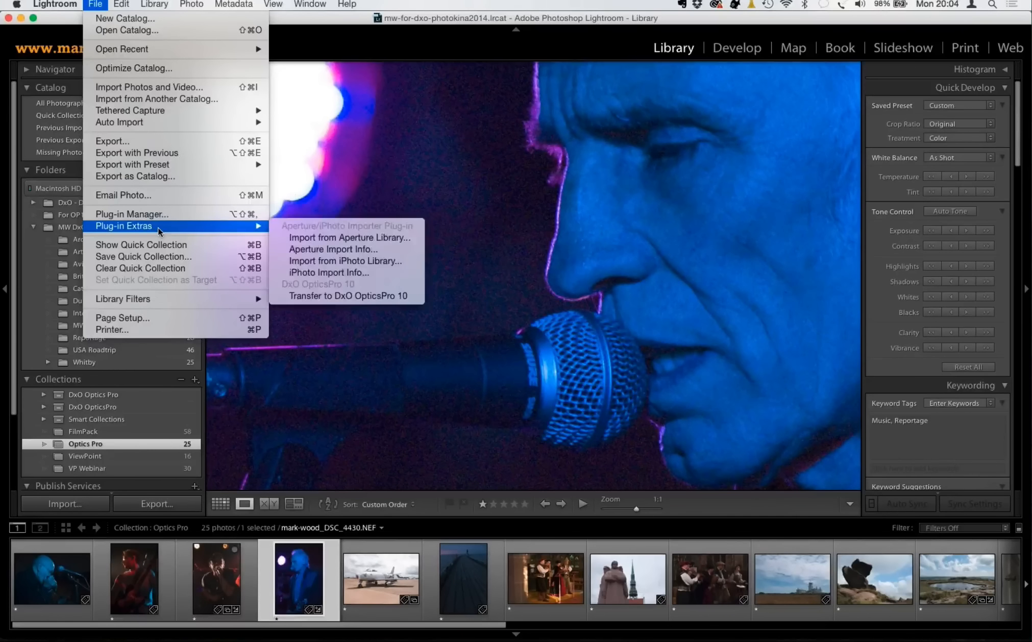
pyautogui.click(394, 301)
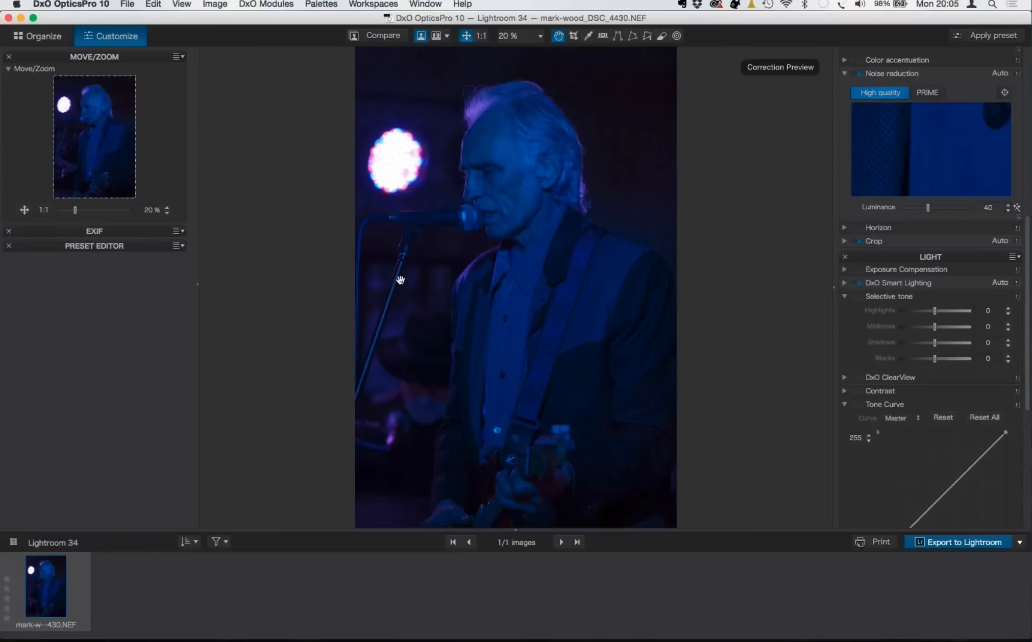
# - Examine the singer's face, the microphone and the stage light at 1:1 with the automatic corrections applied
pyautogui.click(481, 35)
pyautogui.moveTo(445, 218); pyautogui.dragTo(555, 503)
pyautogui.moveTo(485, 302); pyautogui.dragTo(599, 444)
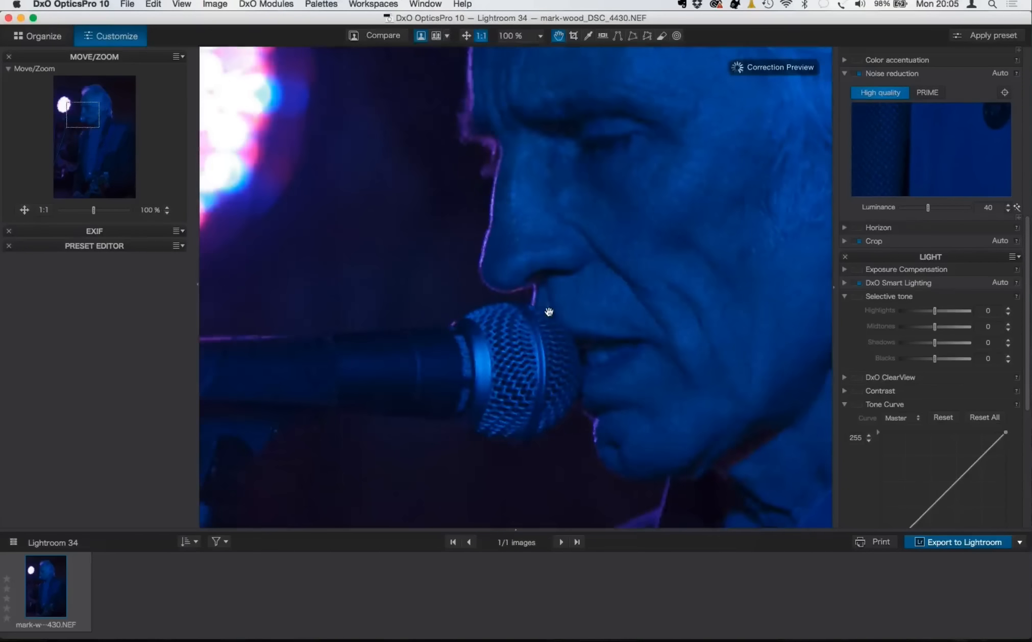
pyautogui.moveTo(549, 311); pyautogui.dragTo(620, 389)
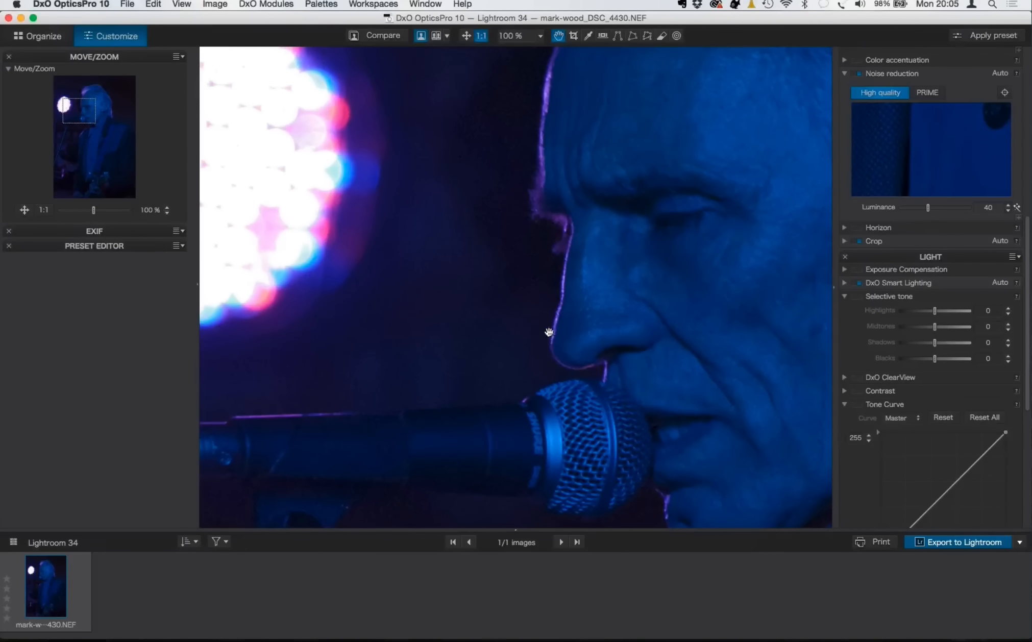
pyautogui.moveTo(563, 258); pyautogui.dragTo(586, 256)
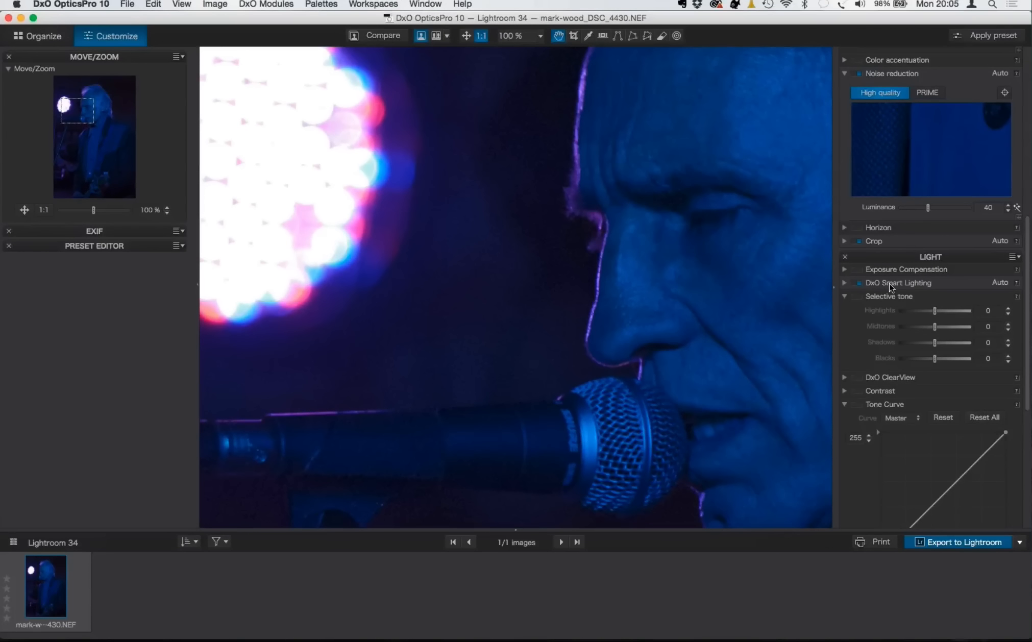
# - Collapse the Tone Curve settings and expand the Noise reduction settings of the Detail palette
pyautogui.click(845, 405)
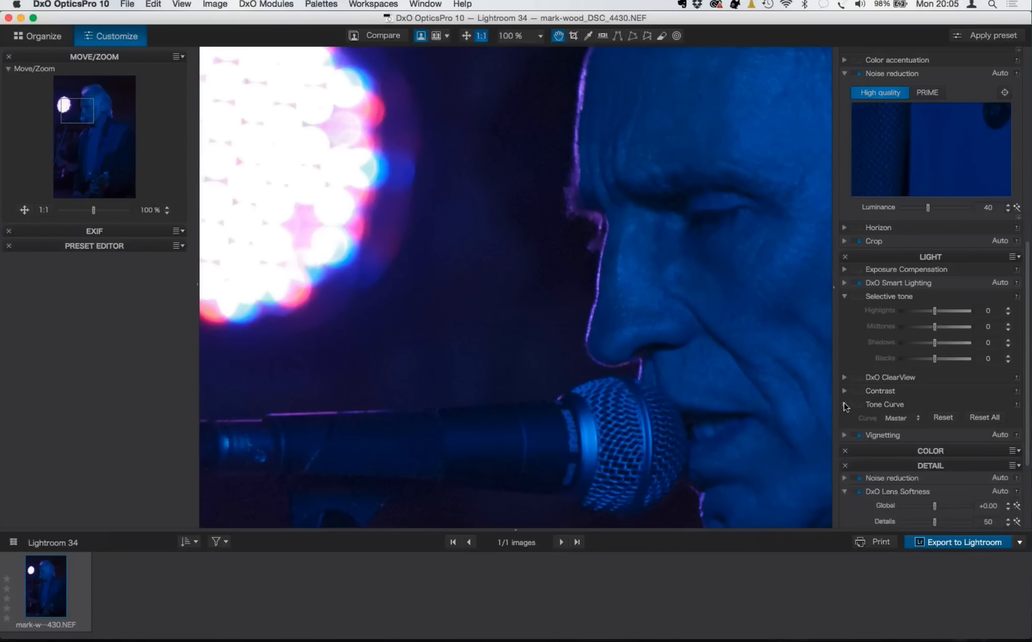
pyautogui.click(856, 446)
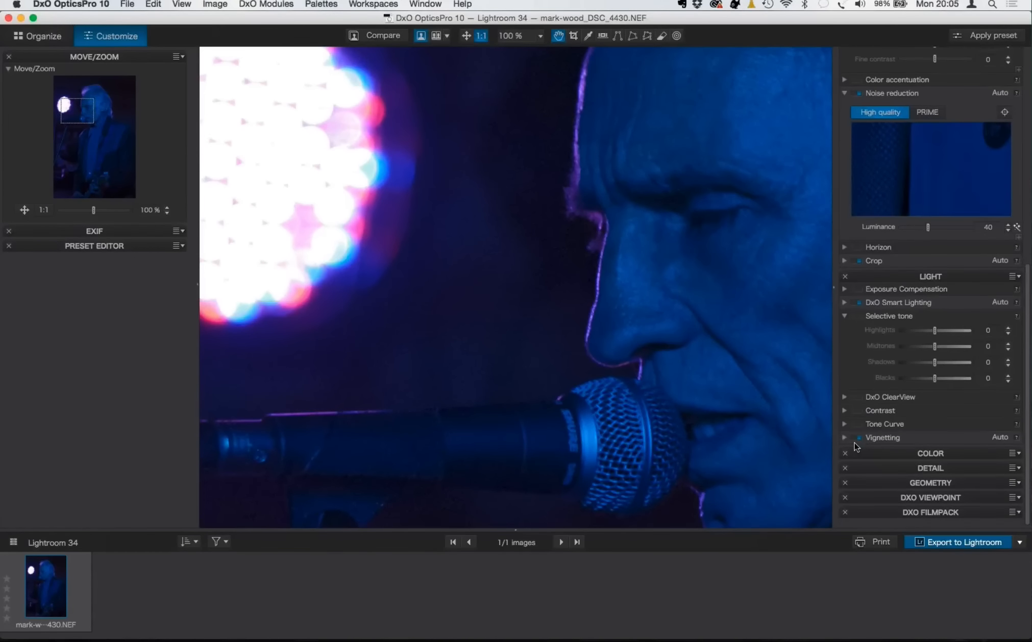
pyautogui.scroll(-3, 856, 447)
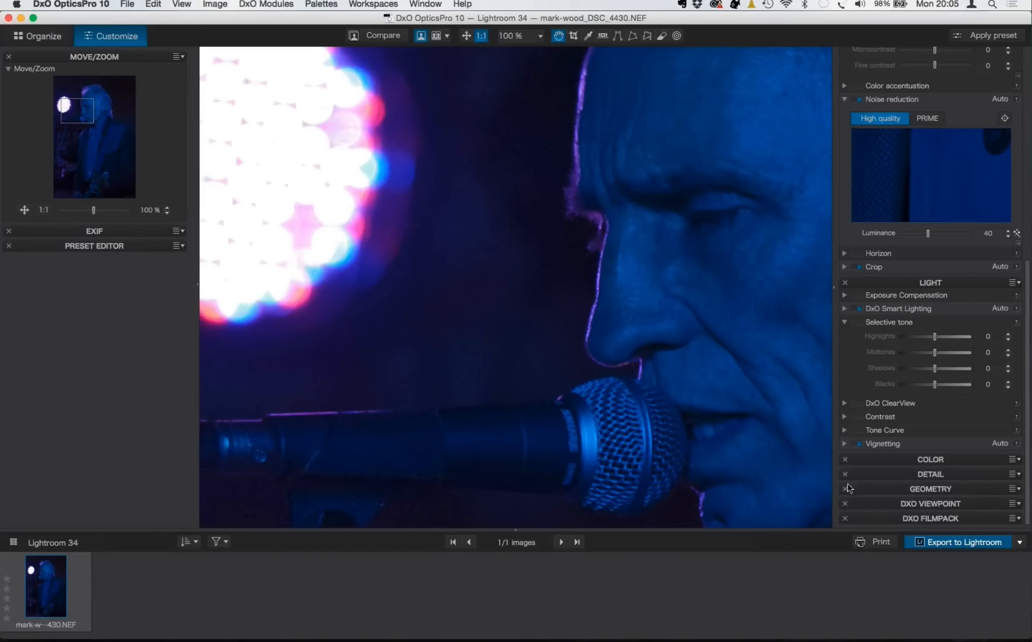
pyautogui.click(876, 477)
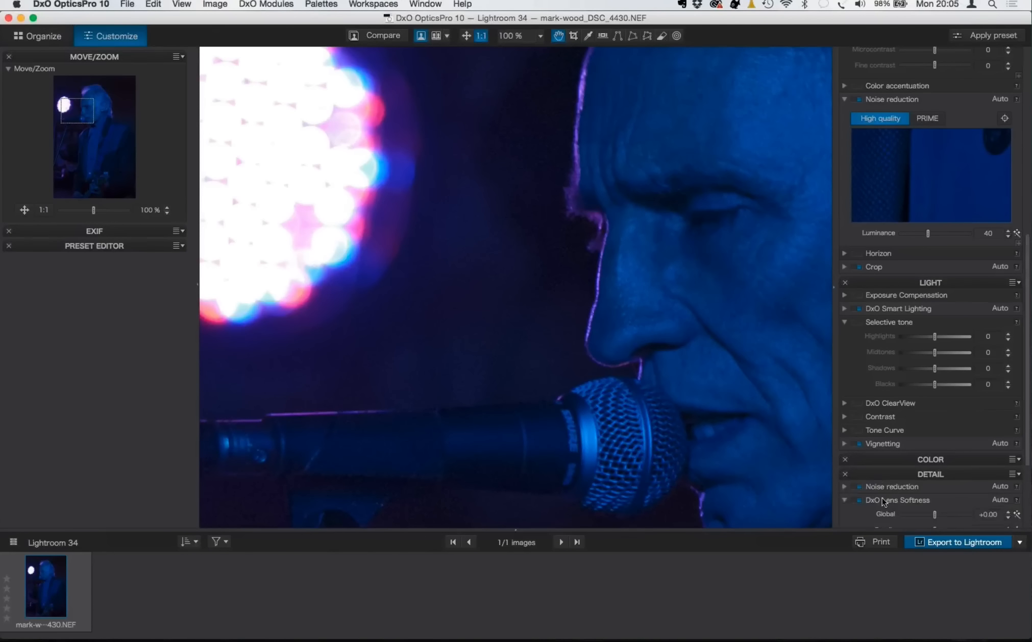
pyautogui.click(877, 476)
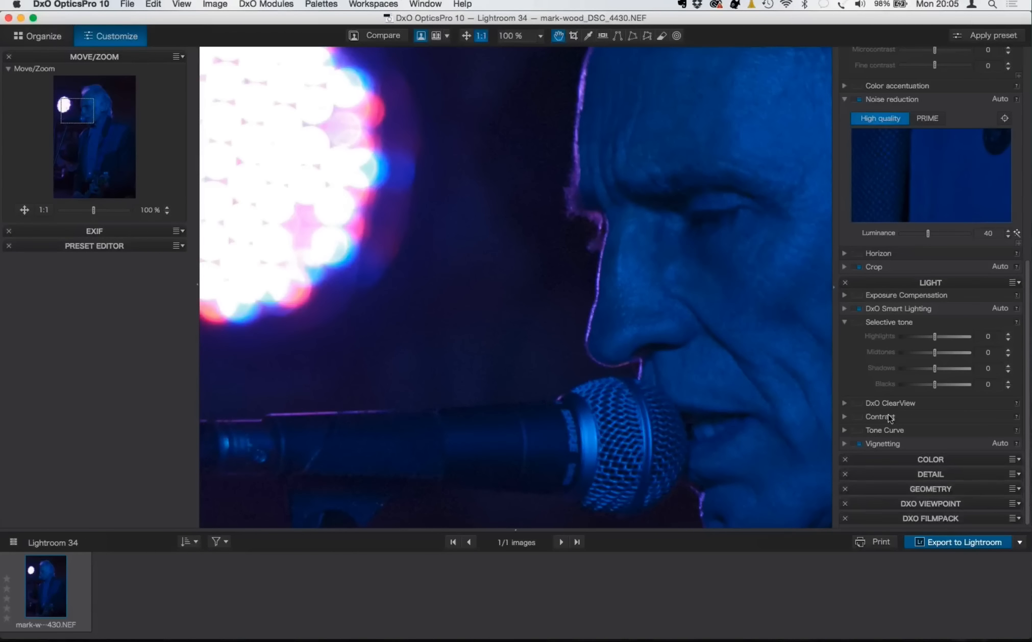
pyautogui.click(880, 475)
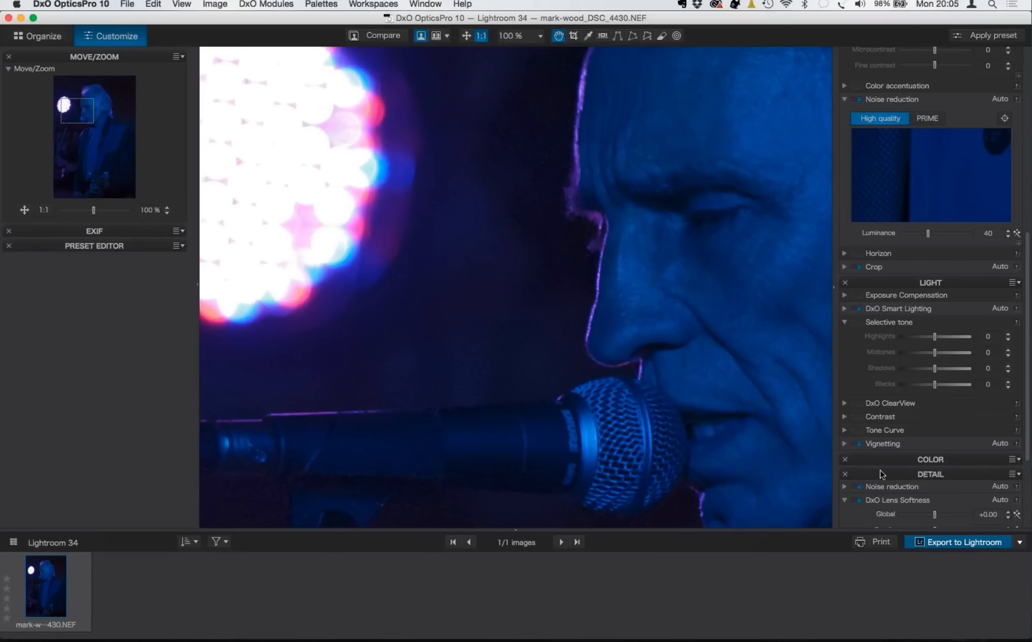
pyautogui.scroll(-3, 880, 475)
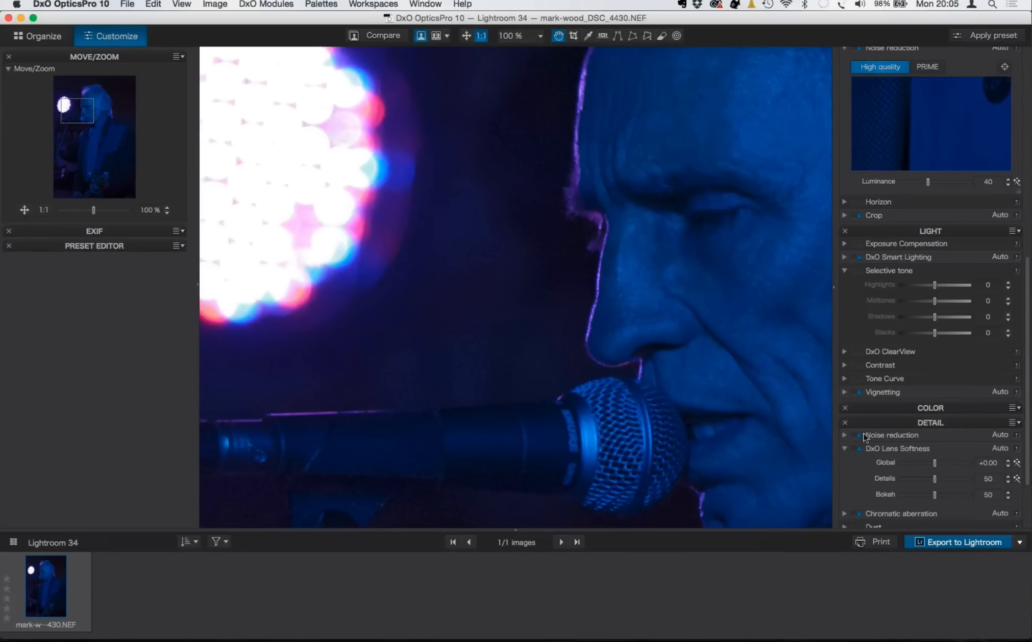
pyautogui.click(845, 434)
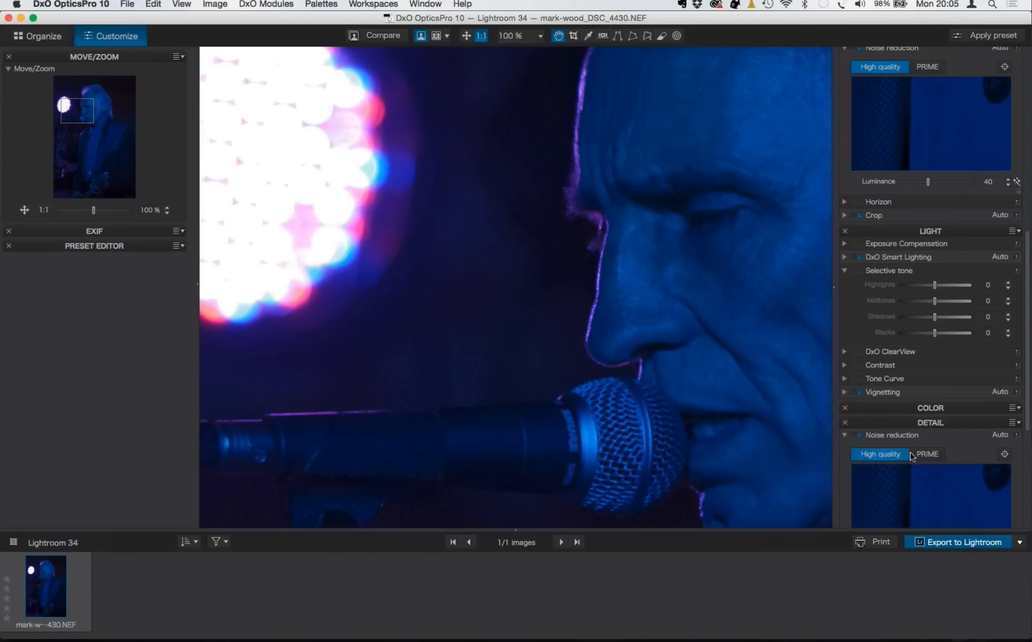
pyautogui.scroll(-8, 917, 454)
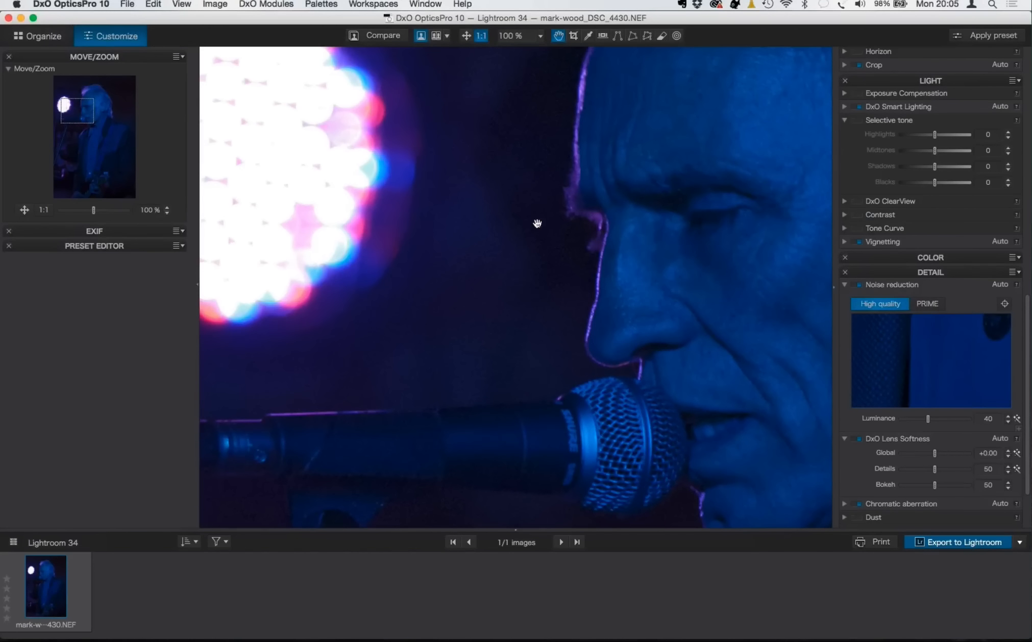
# - Compare the OpticsPro rendering of the face with the Lightroom version by switching between the two apps, ending in DxO OpticsPro
pyautogui.press('super+Tab')
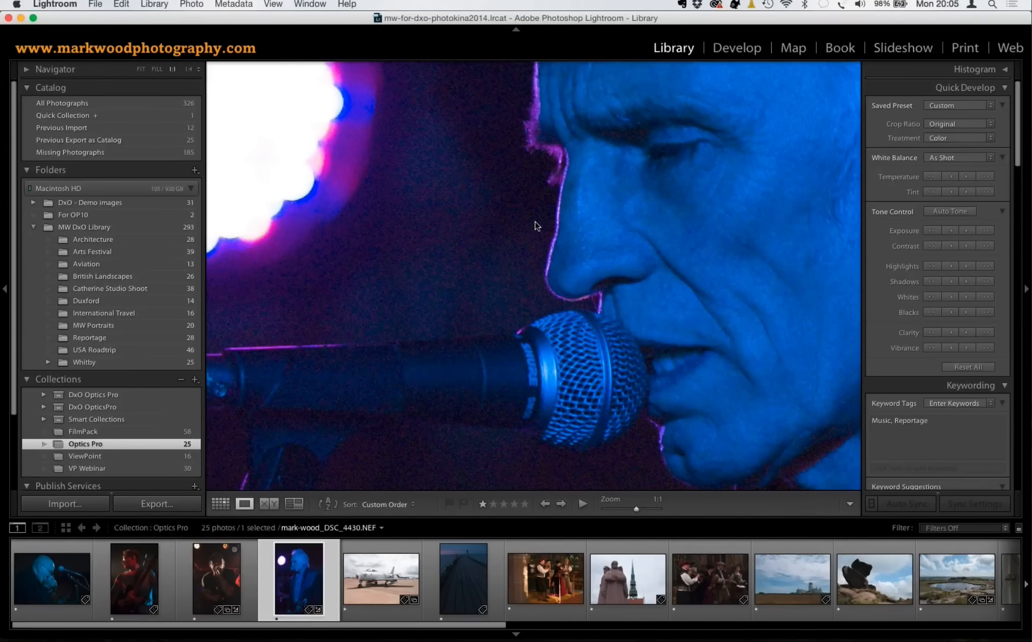
pyautogui.press('super+Tab')
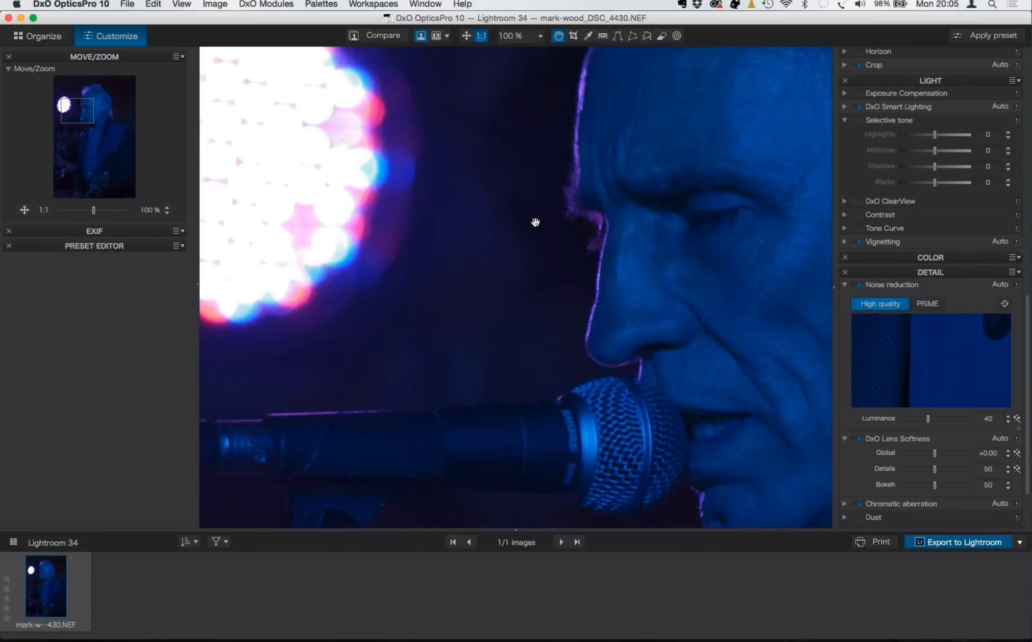
pyautogui.press('super+Tab')
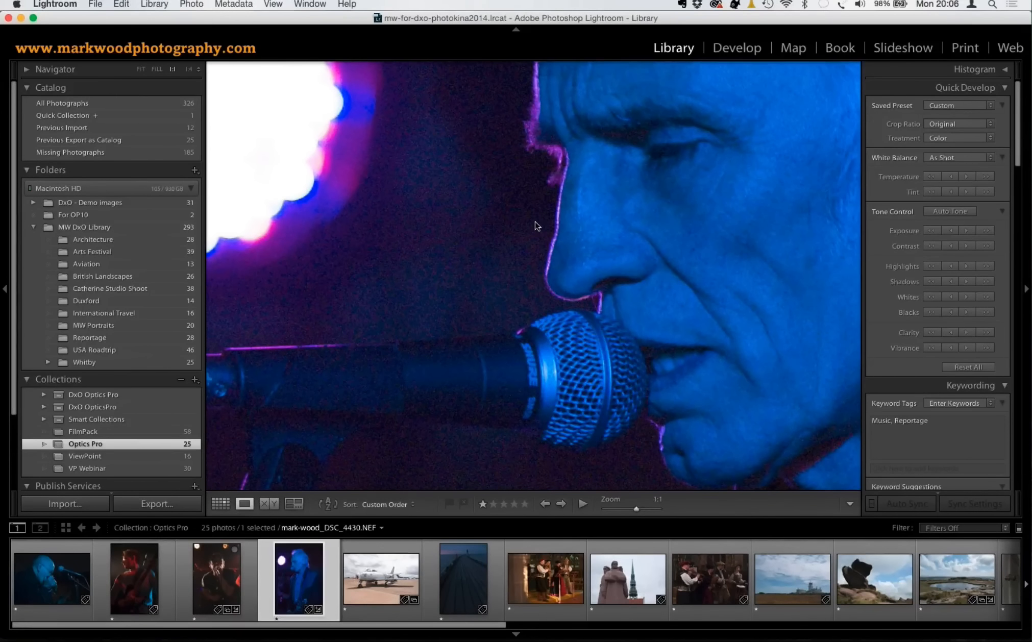
pyautogui.press('super+Tab')
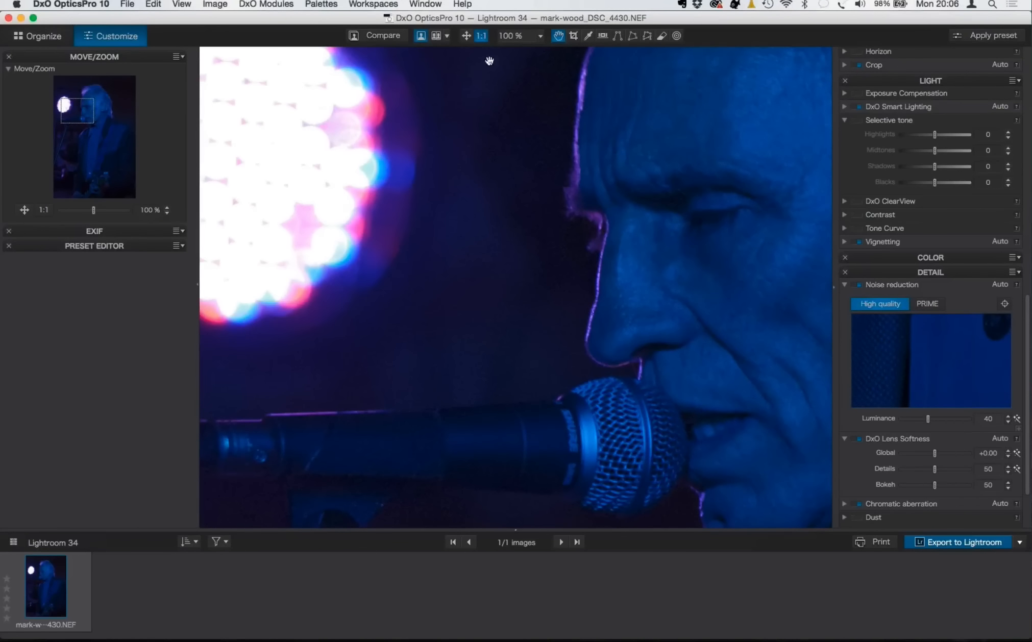
# - Fit the whole photo in view and set its manual Exposure Compensation to 0.73
pyautogui.click(465, 37)
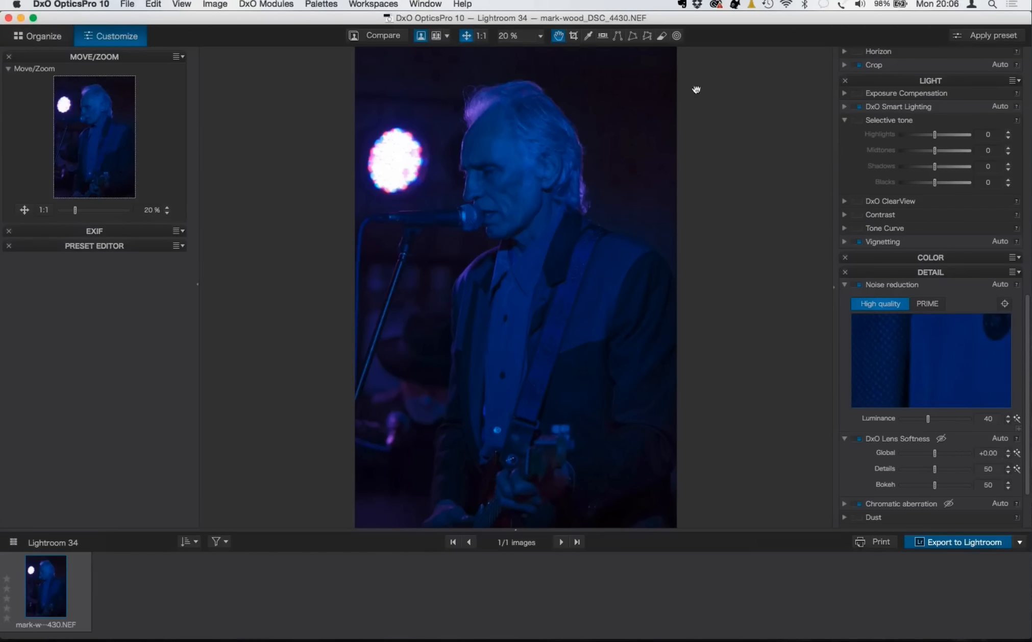
pyautogui.scroll(10, 929, 160)
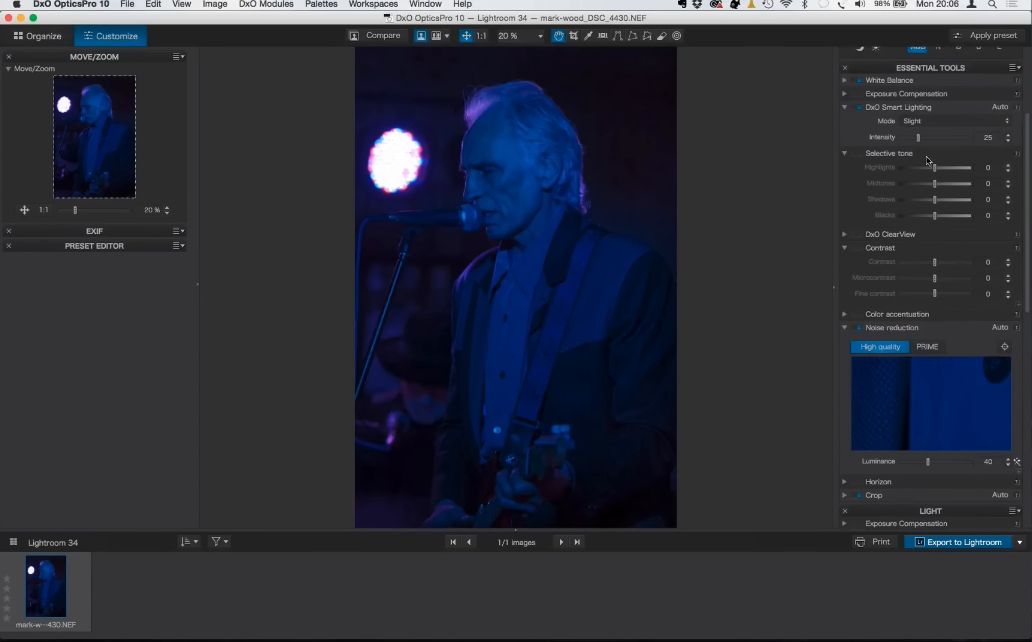
pyautogui.scroll(-1, 928, 160)
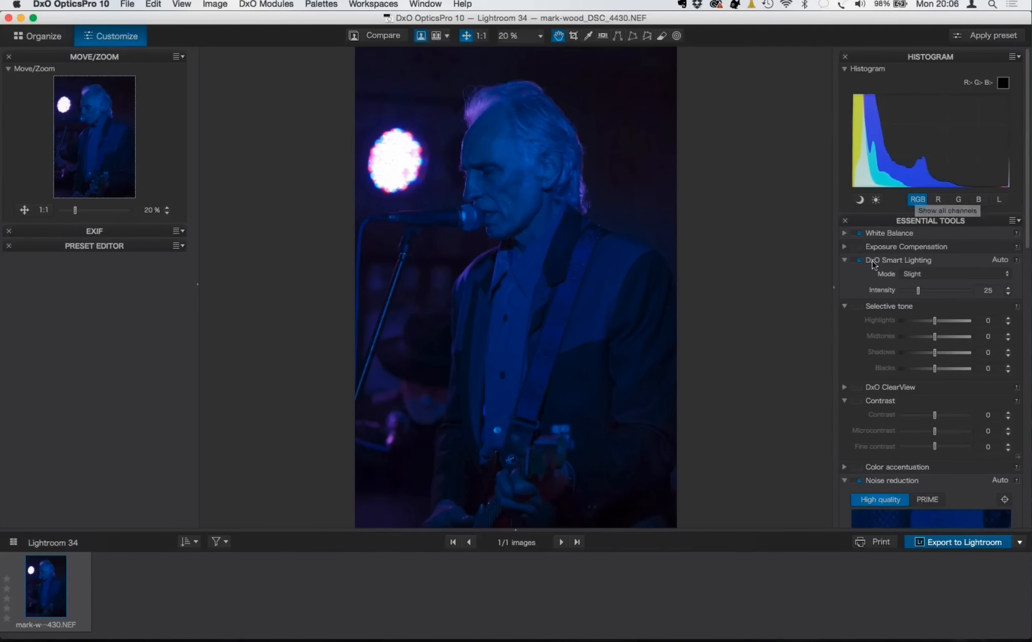
pyautogui.click(845, 247)
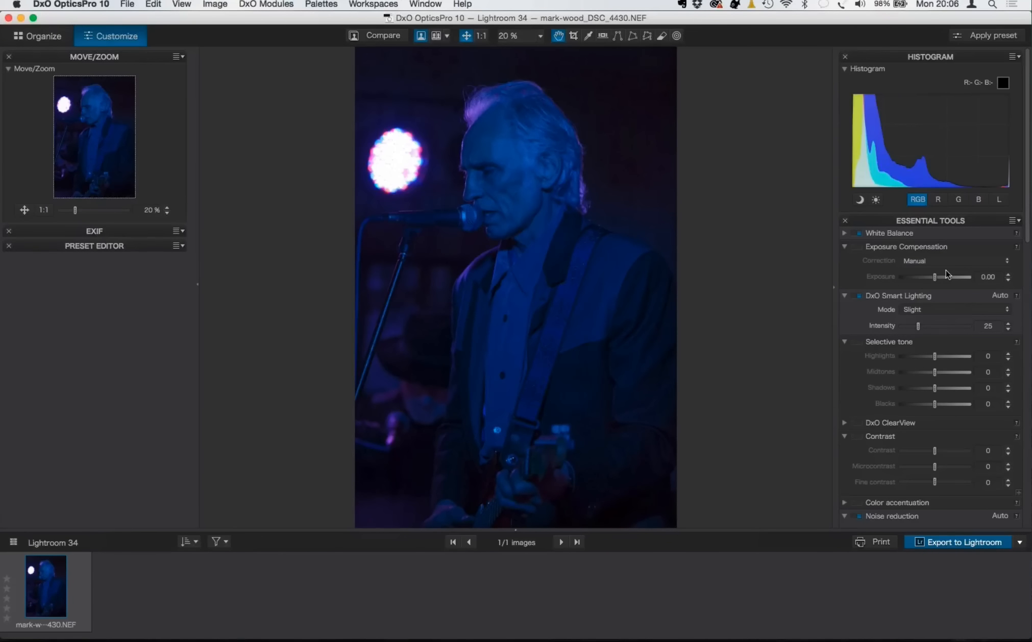
pyautogui.moveTo(937, 276); pyautogui.dragTo(944, 280)
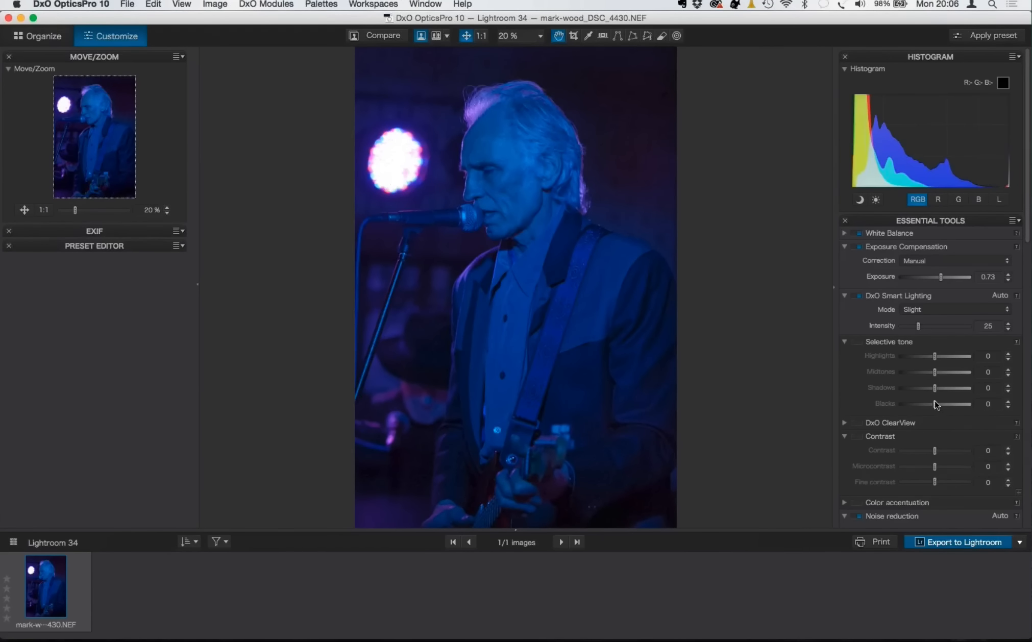
# - Set the Selective tone Blacks to -30 and the Microcontrast to 25
pyautogui.moveTo(936, 404); pyautogui.dragTo(924, 404)
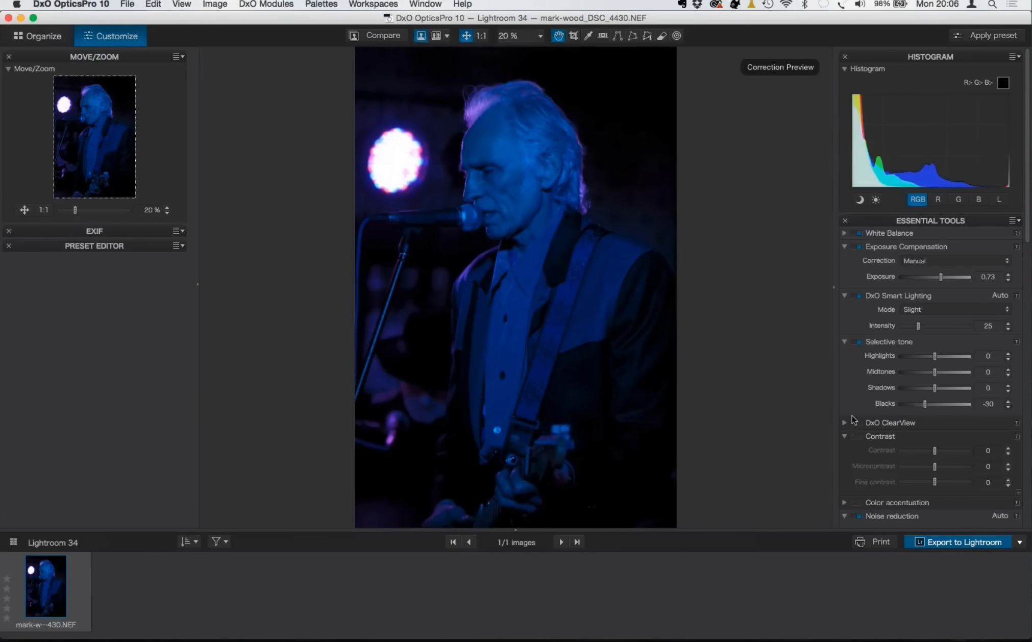
pyautogui.scroll(-4, 852, 419)
pyautogui.moveTo(935, 405); pyautogui.dragTo(944, 406)
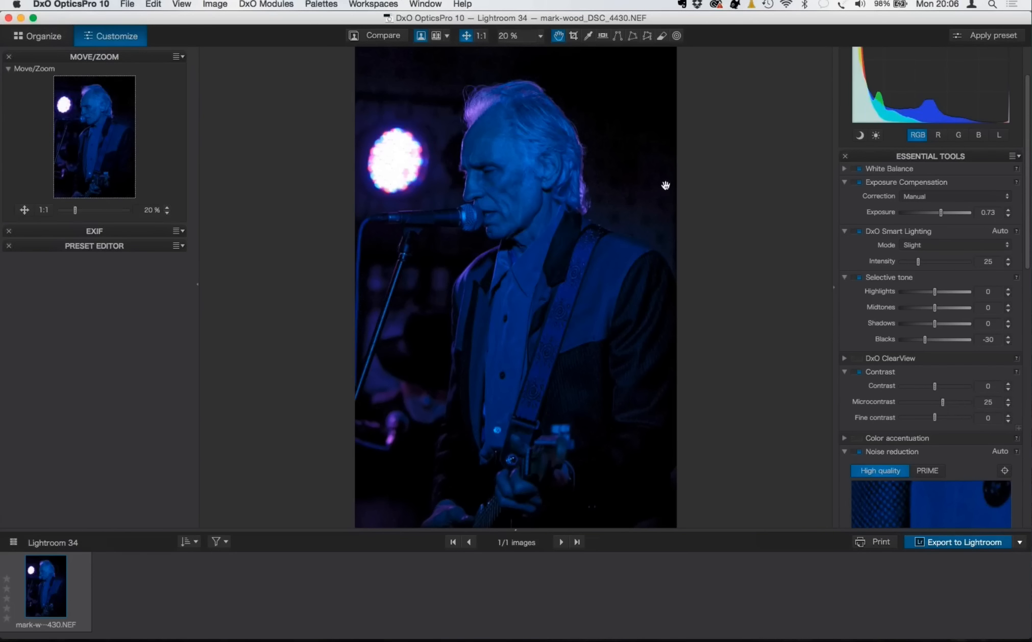
# - Examine the adjusted face and microphone at 1:1 and compare them with the unprocessed photo in Lightroom, ending in DxO OpticsPro
pyautogui.click(481, 36)
pyautogui.moveTo(565, 219); pyautogui.dragTo(591, 502)
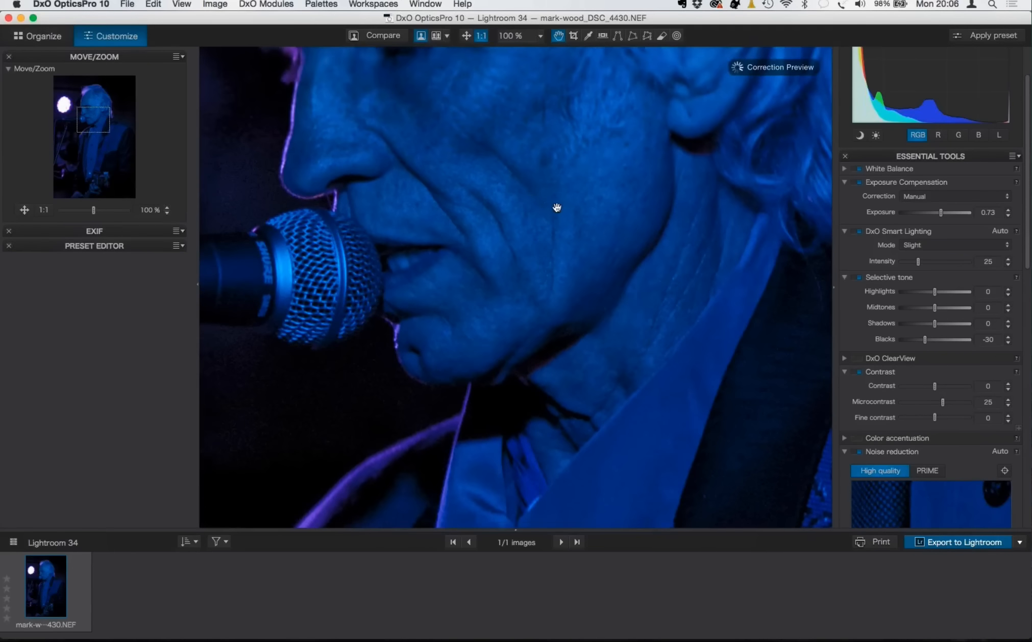
pyautogui.moveTo(534, 207); pyautogui.dragTo(582, 347)
pyautogui.moveTo(639, 301); pyautogui.dragTo(702, 307)
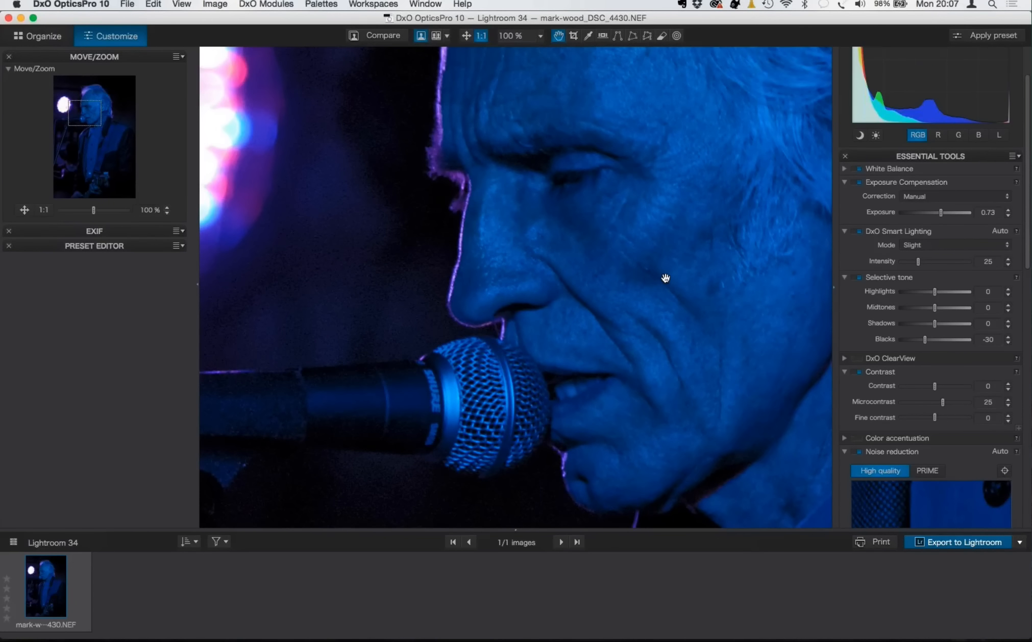
pyautogui.press('super+Tab')
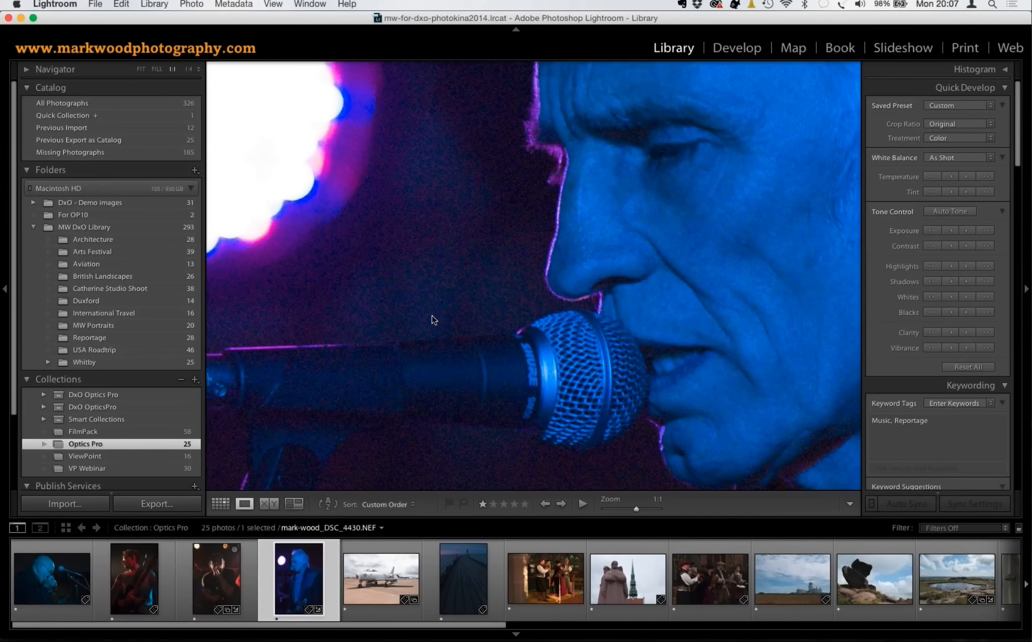
pyautogui.press('super+Tab')
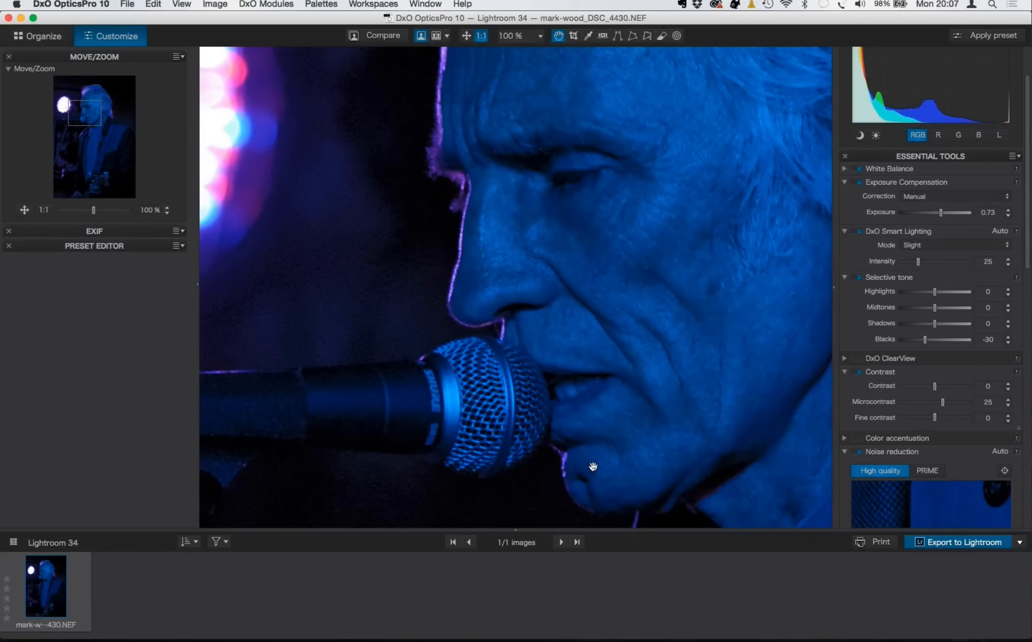
# - Export the photo to Adobe Photoshop Lightroom 5.7 as a JPEG with quality 84 and the sRGB ICC profile
pyautogui.click(929, 544)
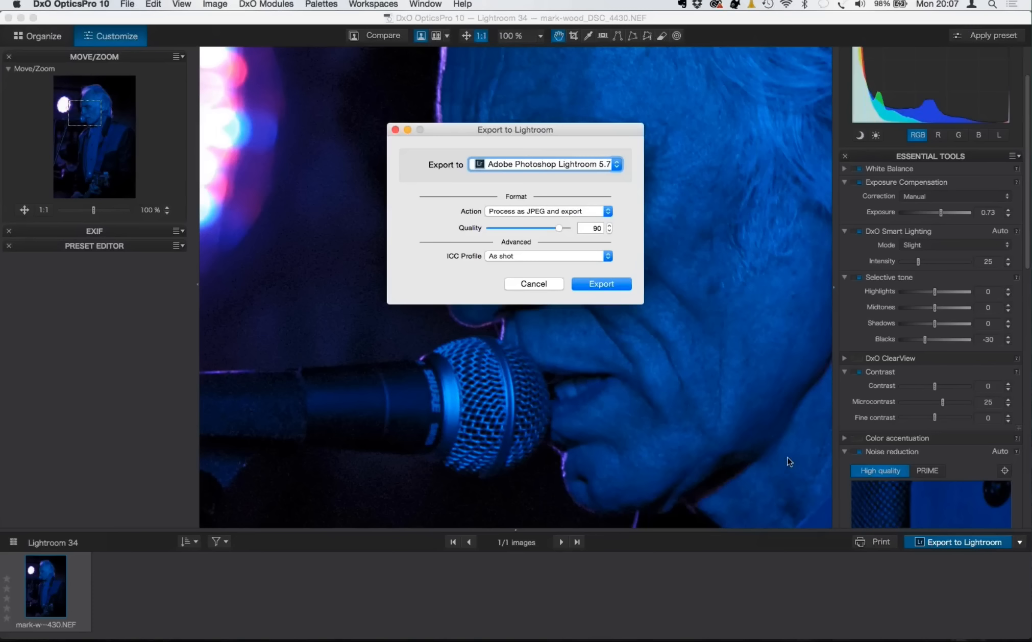
pyautogui.click(586, 212)
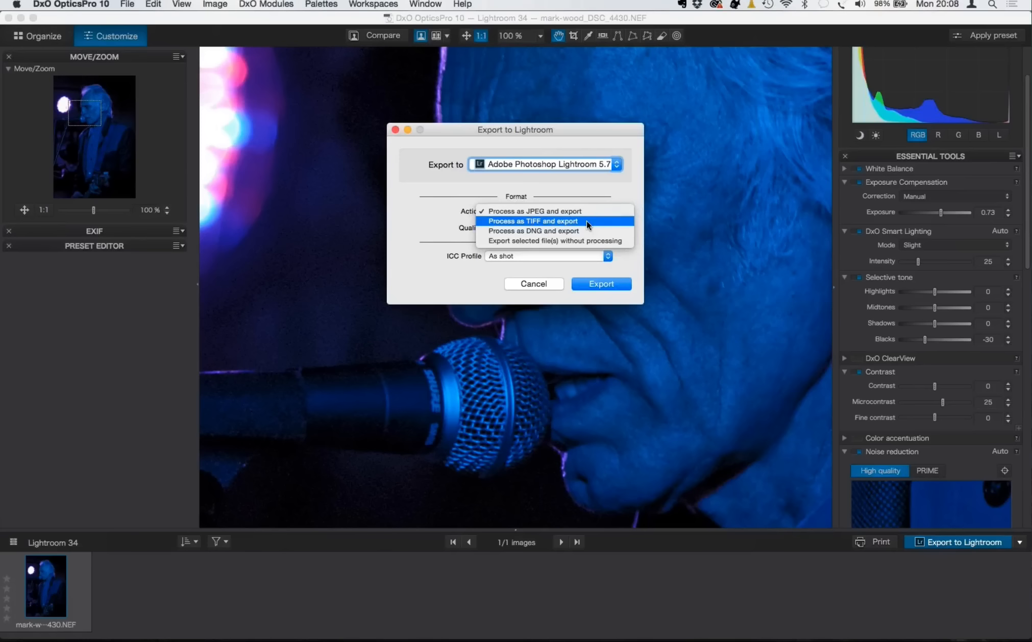
pyautogui.click(588, 210)
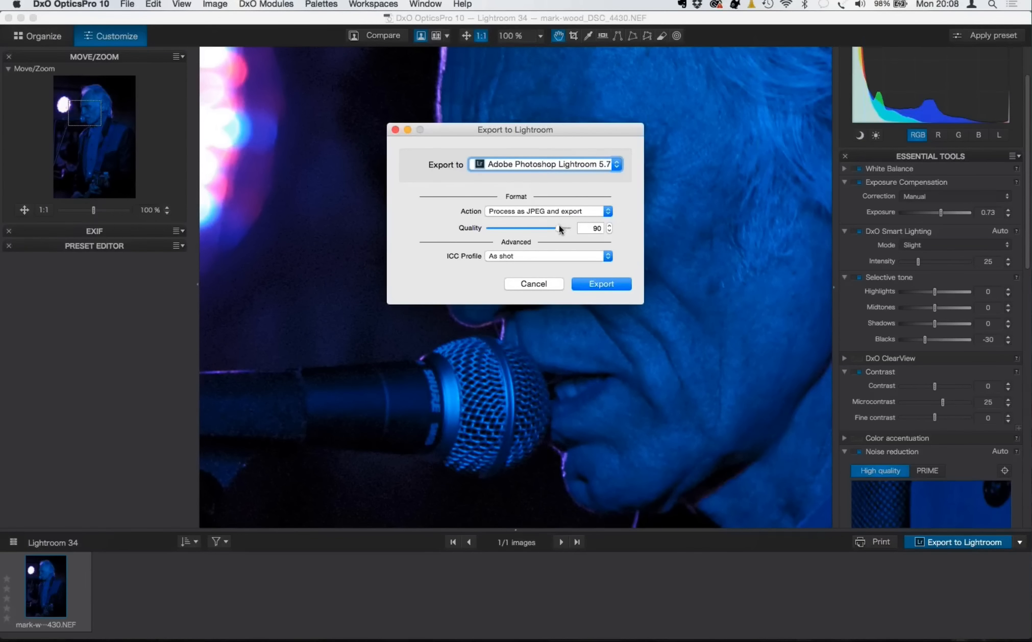
pyautogui.moveTo(550, 226); pyautogui.dragTo(554, 227)
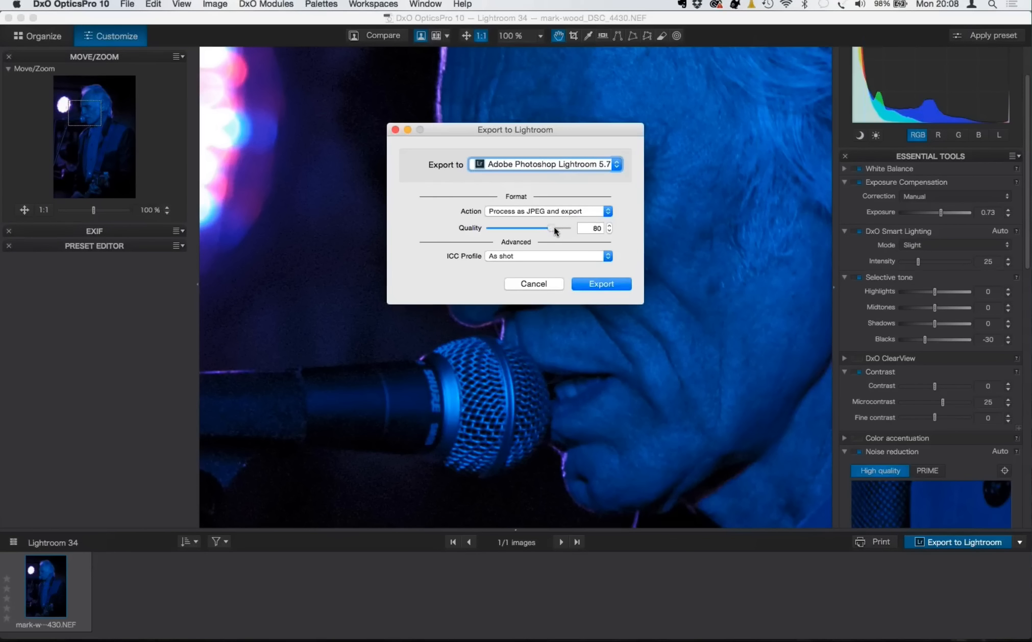
pyautogui.click(558, 258)
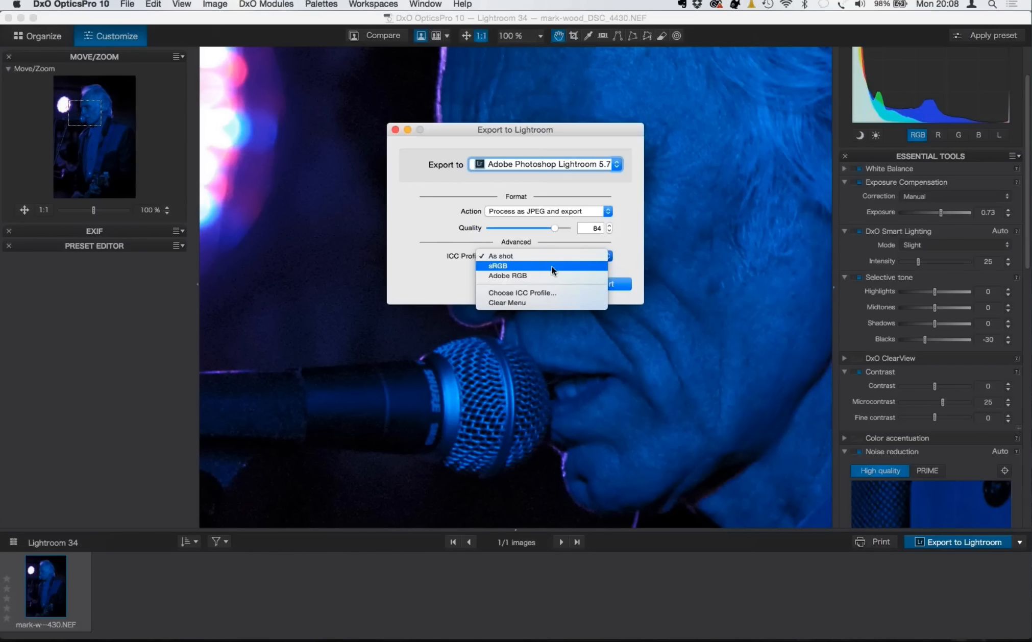
pyautogui.click(552, 266)
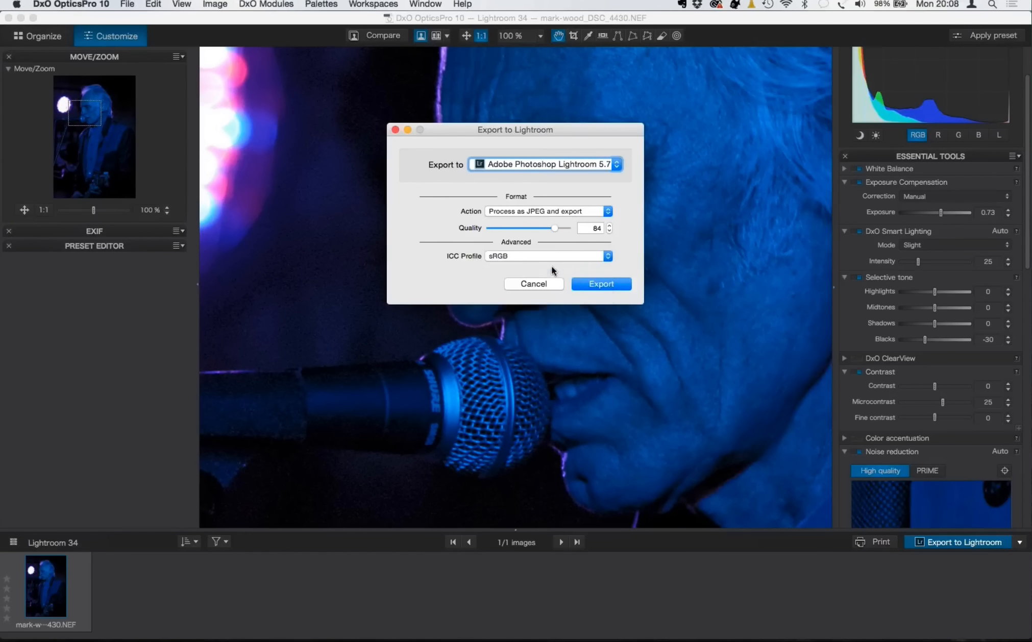
pyautogui.click(589, 289)
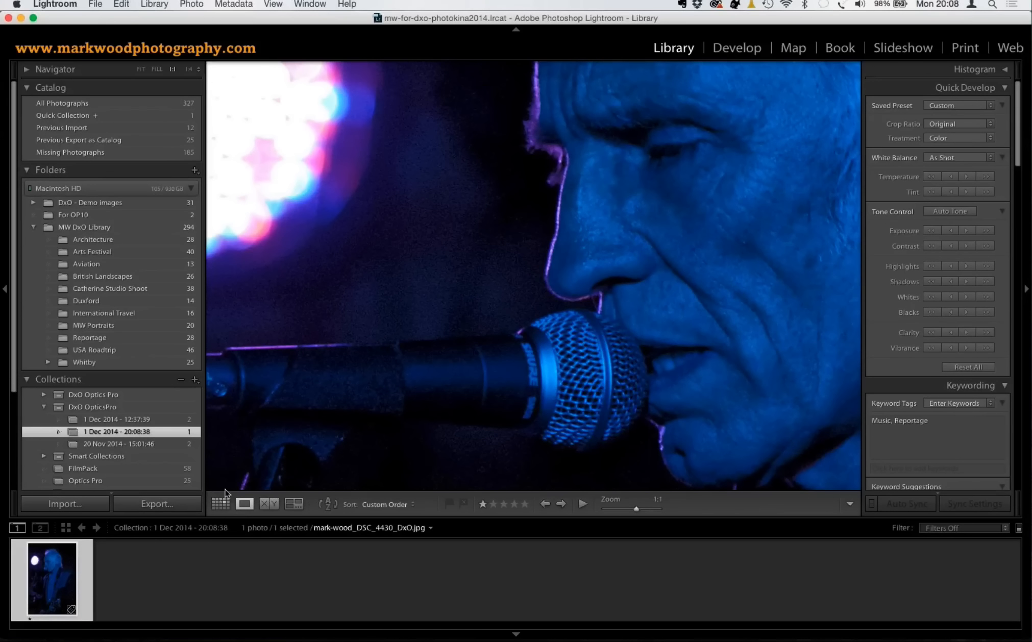
# - Switch to DxO OpticsPro and browse the photos in the Desktop's For OP10 folder, with the whole image fitted in view
pyautogui.press('super+Tab')
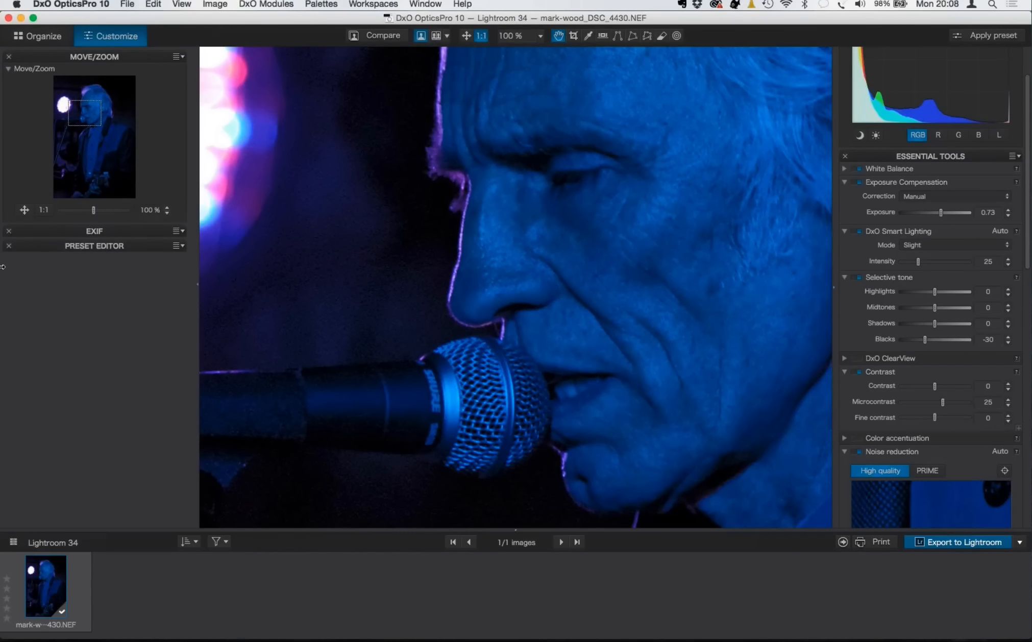
pyautogui.click(43, 37)
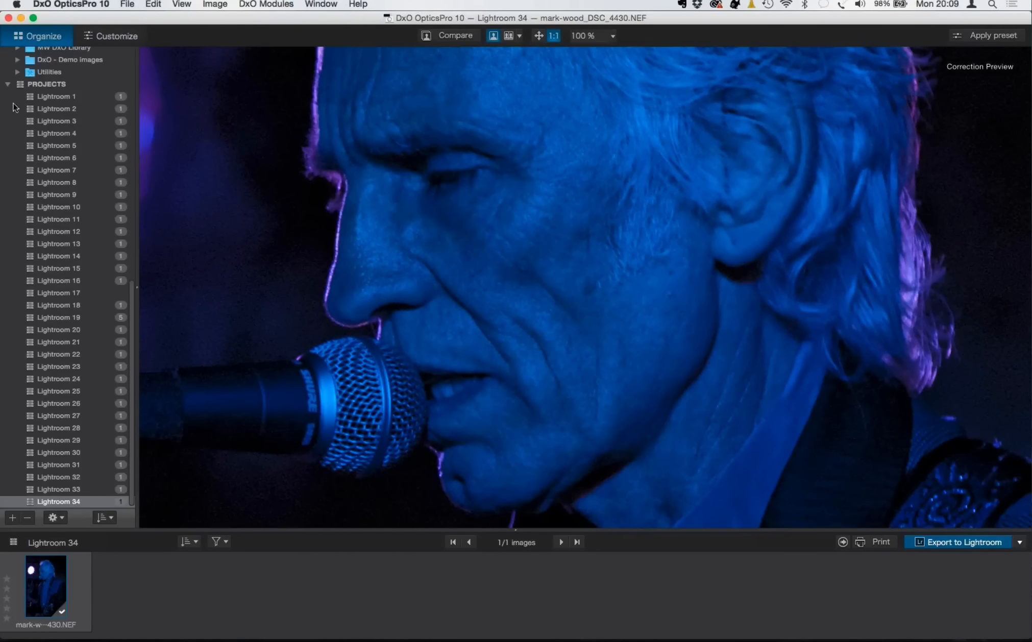
pyautogui.click(8, 84)
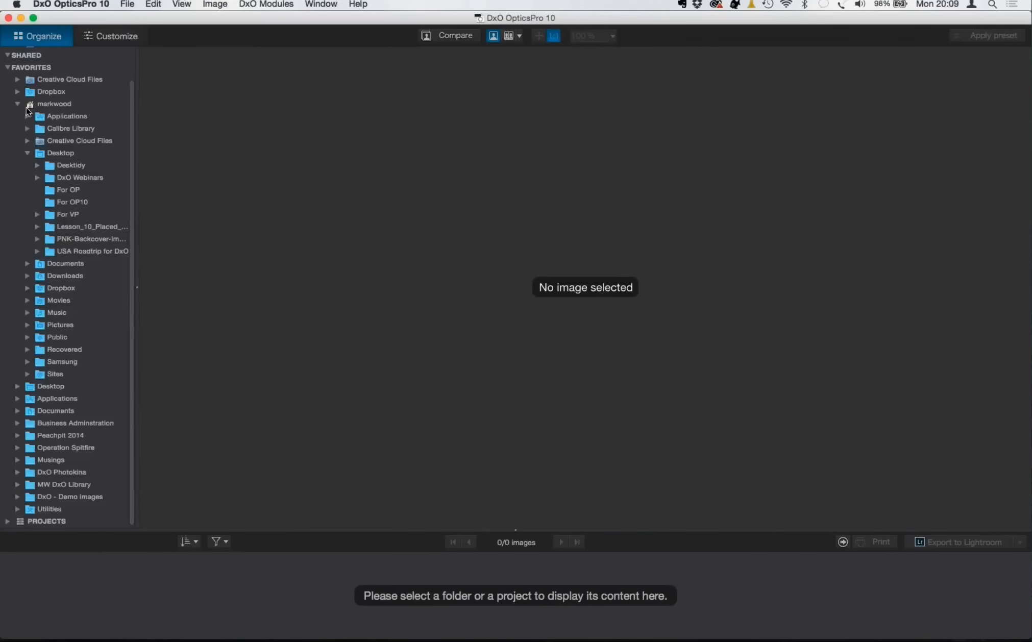
pyautogui.scroll(5, 79, 123)
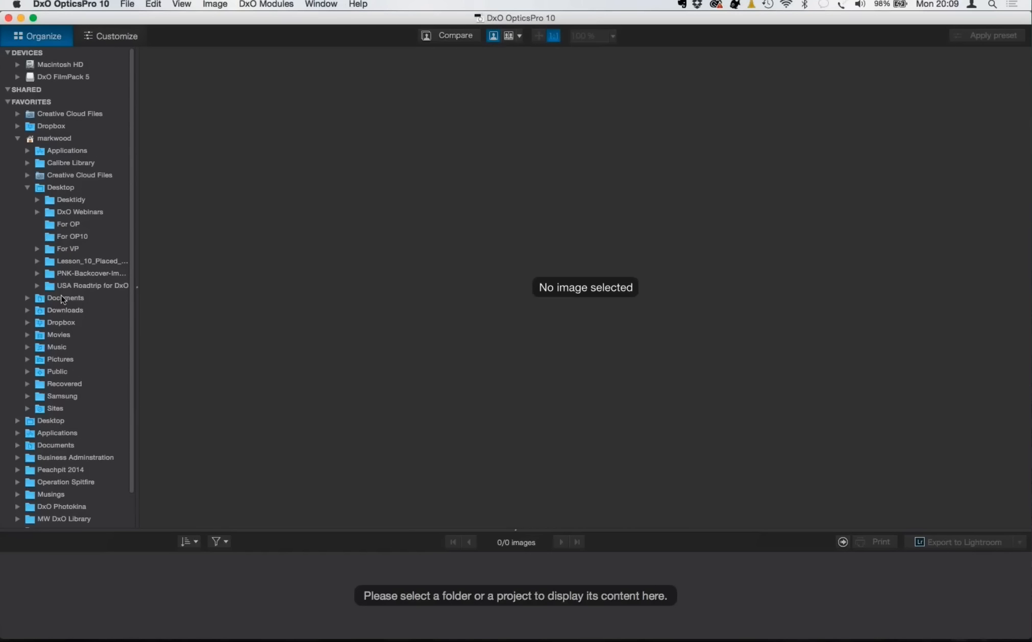
pyautogui.click(52, 237)
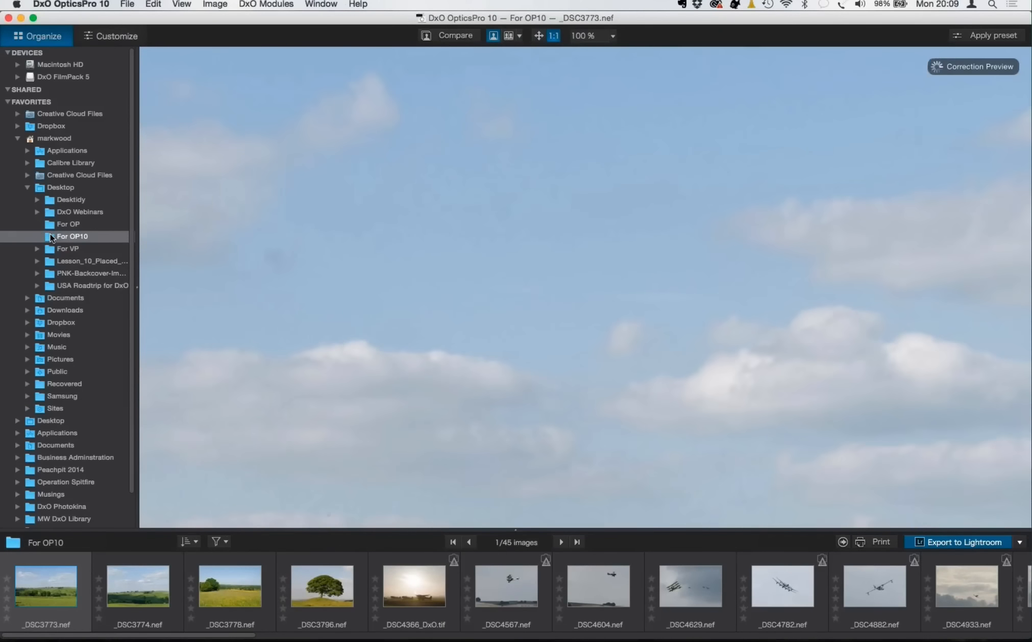
pyautogui.click(541, 36)
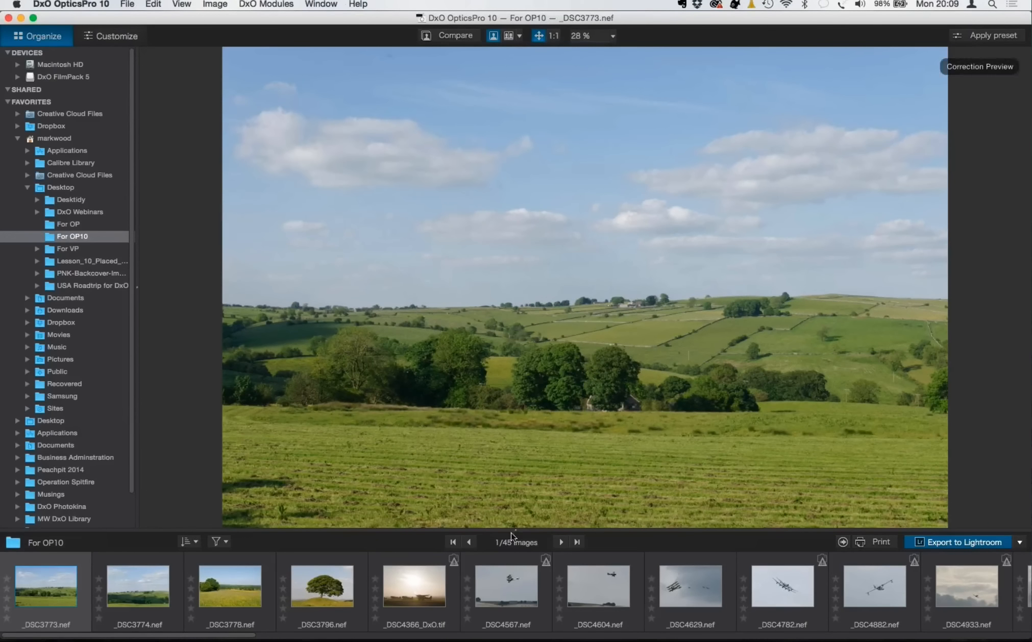
pyautogui.hscroll(5, 516, 583)
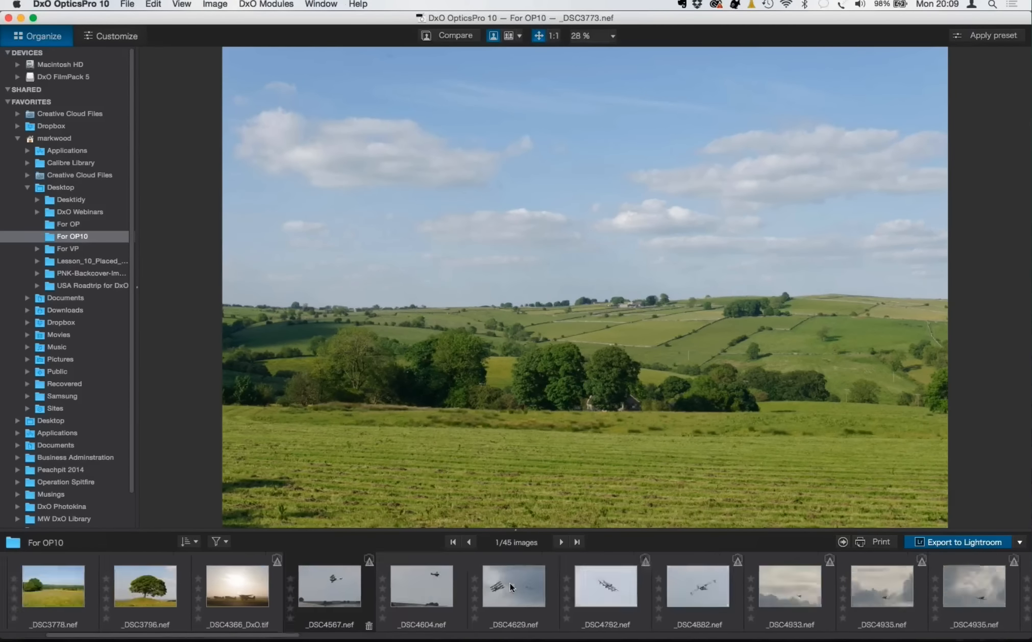
pyautogui.hscroll(-3, 509, 583)
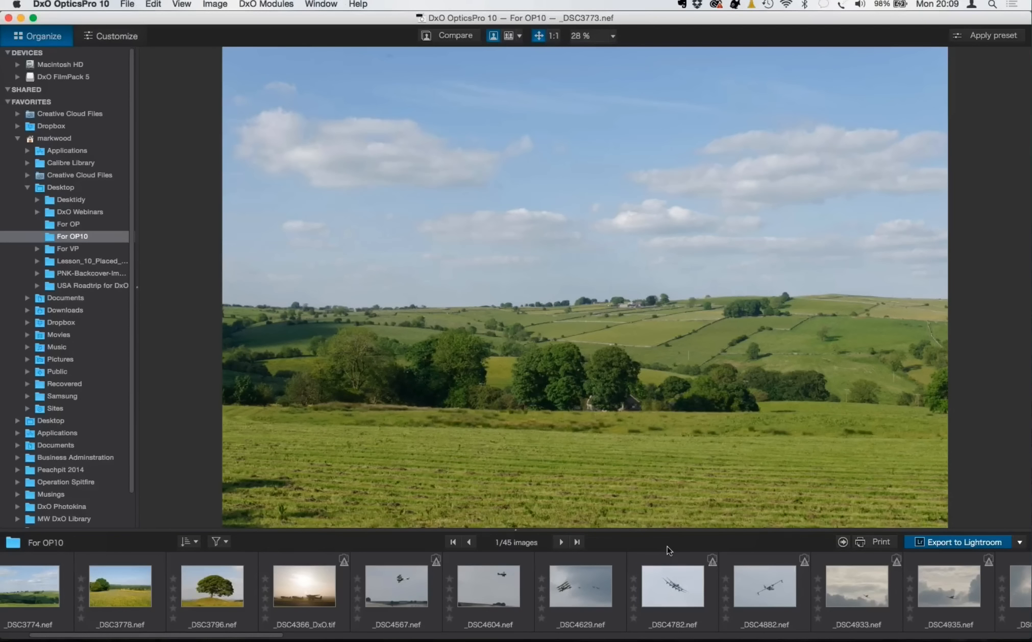
pyautogui.hscroll(-2, 312, 583)
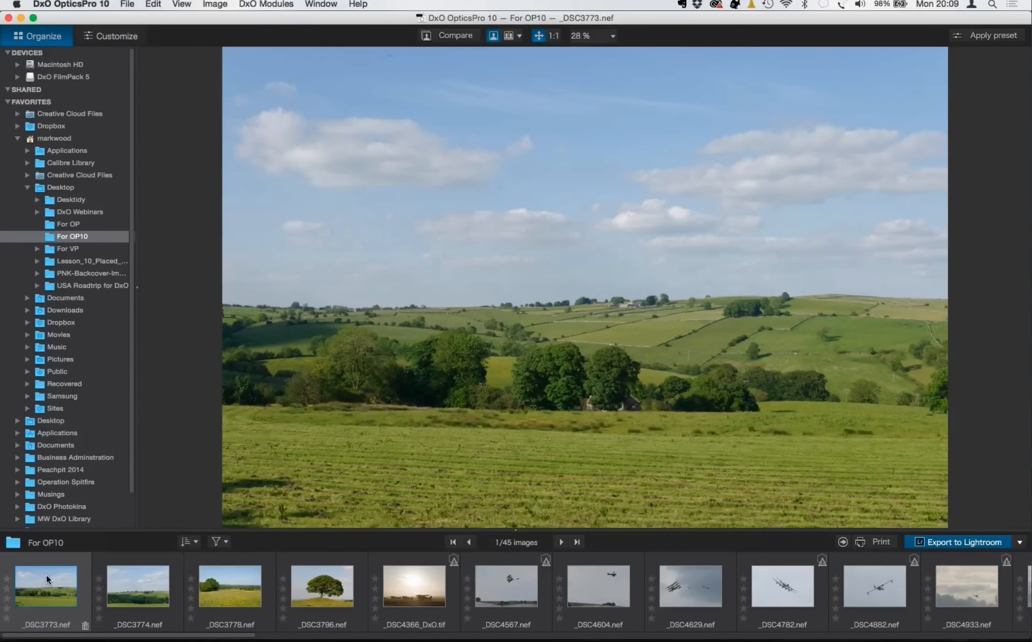
# - Open the landscape _DSC3773.nef for customizing, examine its trees at 49 %, and fit the whole photo back in view
pyautogui.click(117, 40)
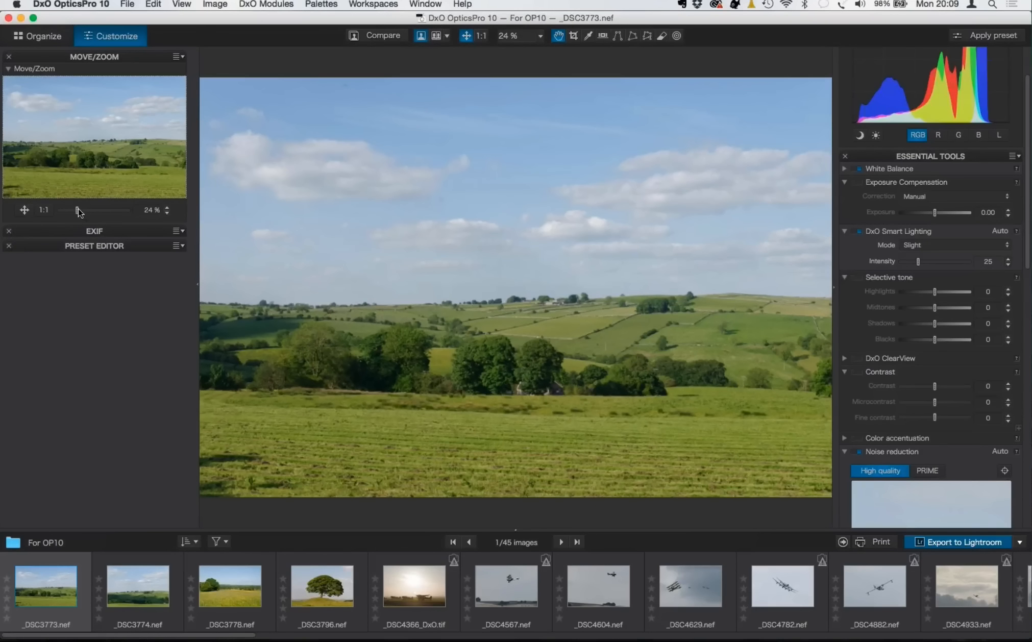
pyautogui.moveTo(80, 212); pyautogui.dragTo(85, 211)
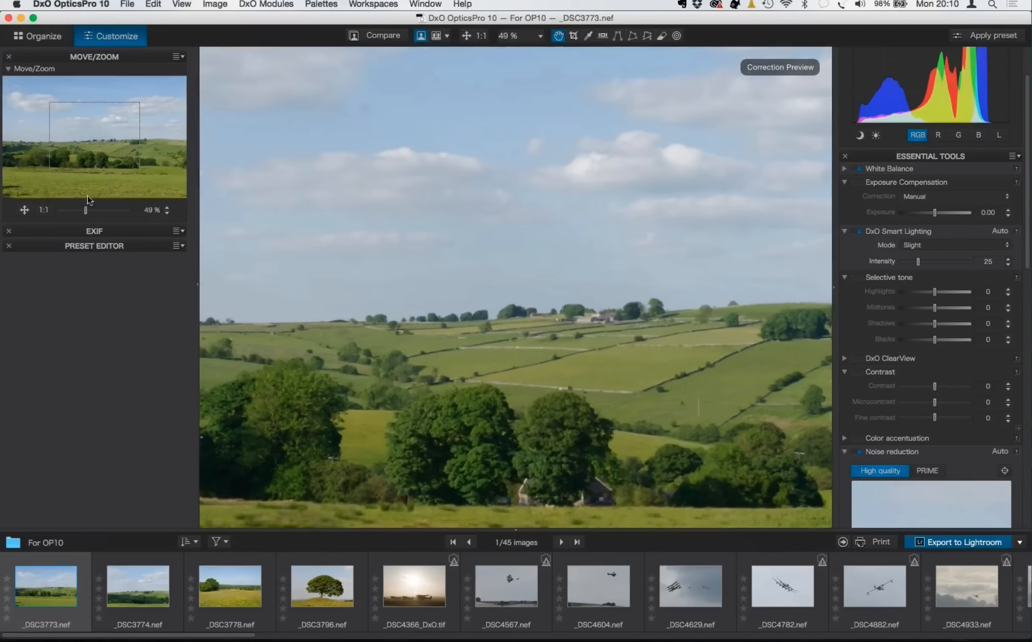
pyautogui.moveTo(69, 157); pyautogui.dragTo(46, 176)
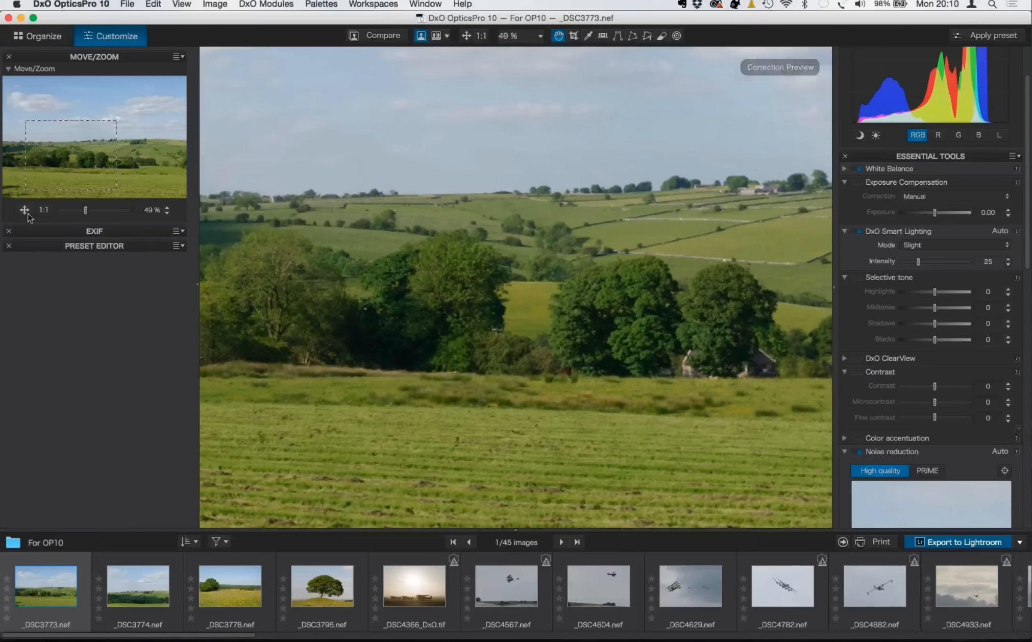
pyautogui.click(24, 211)
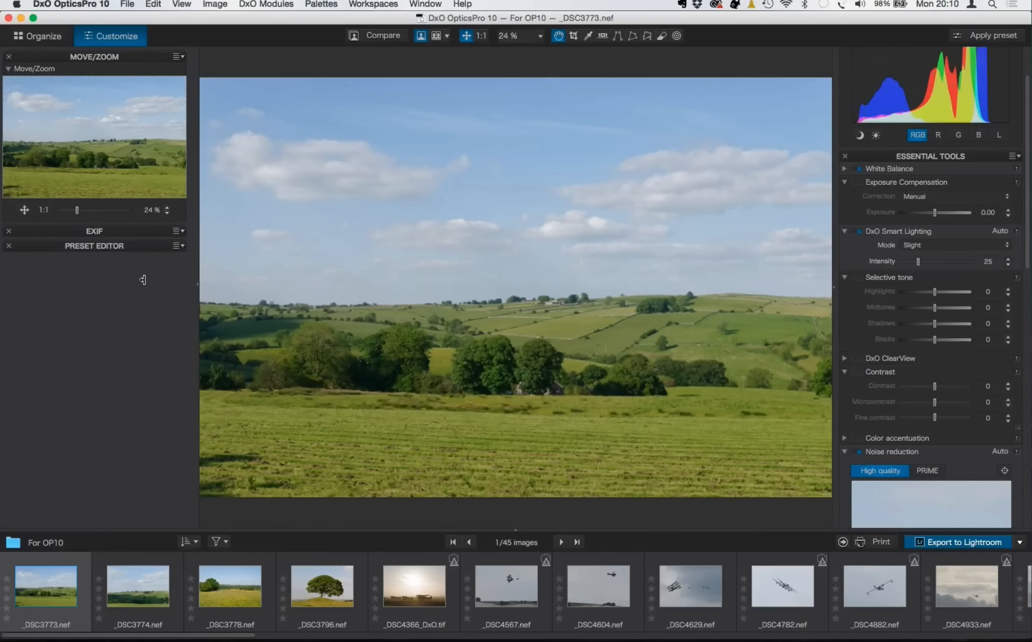
# - Collapse the Move/Zoom, EXIF and Preset Editor palettes and switch to the Essential Tools workspace
pyautogui.click(196, 285)
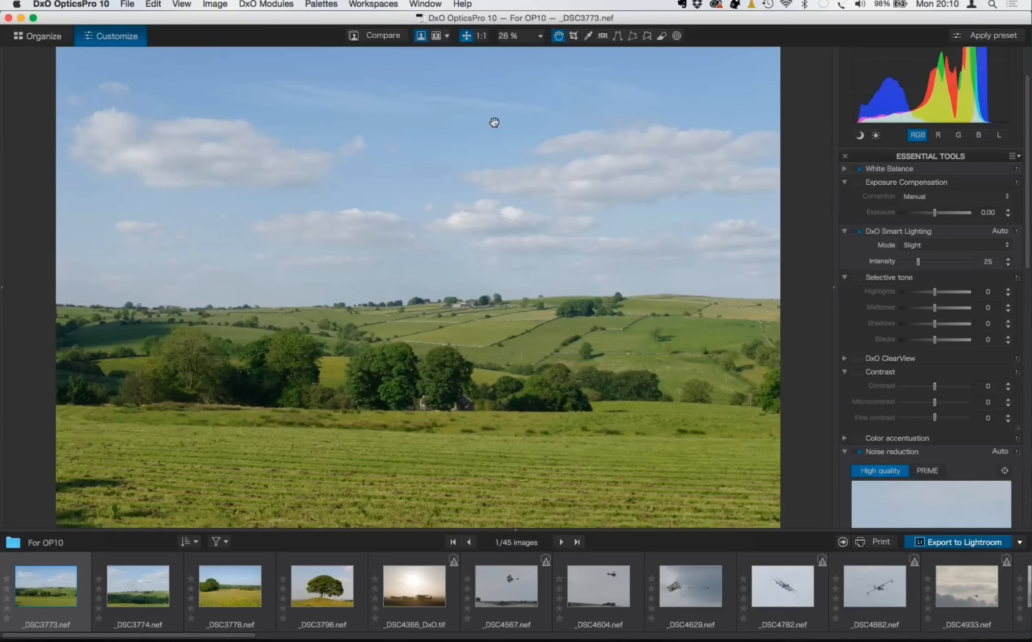
pyautogui.click(386, 5)
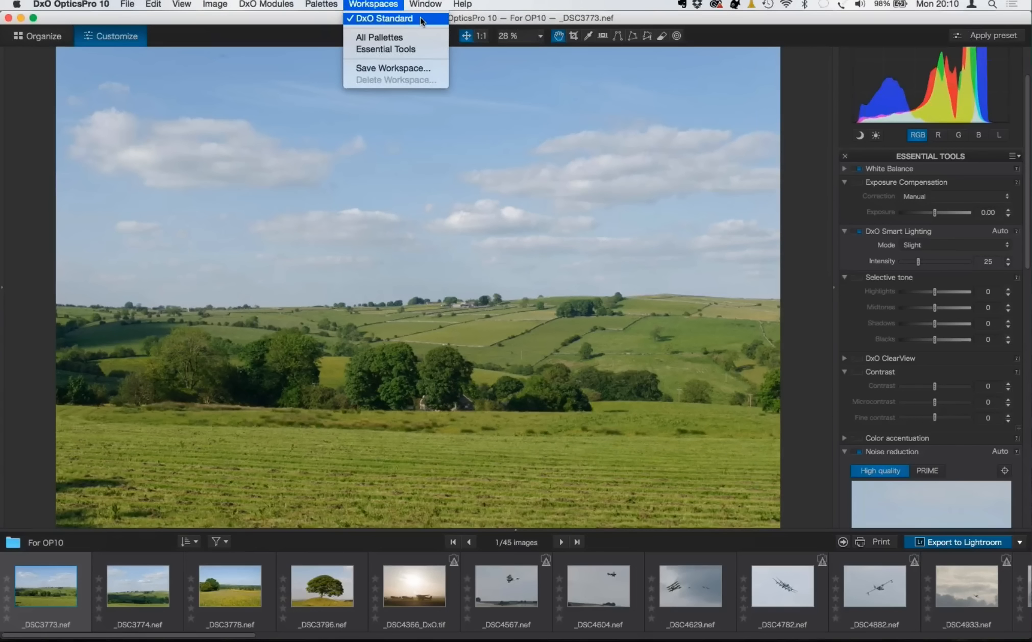
pyautogui.click(425, 49)
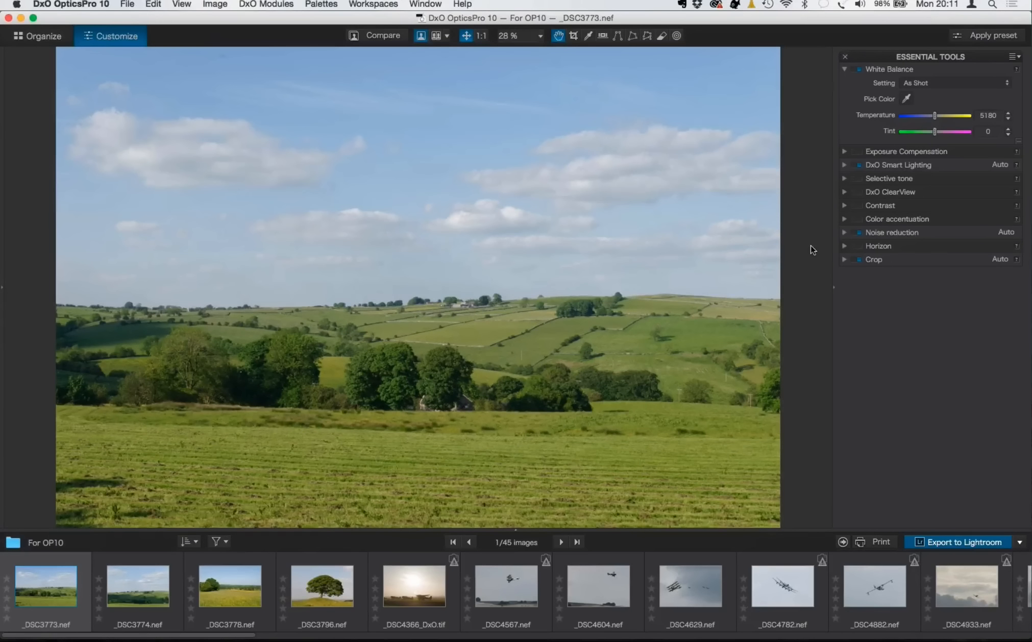
# - Compare the corrected landscape photo with its as-shot version
pyautogui.click(380, 40)
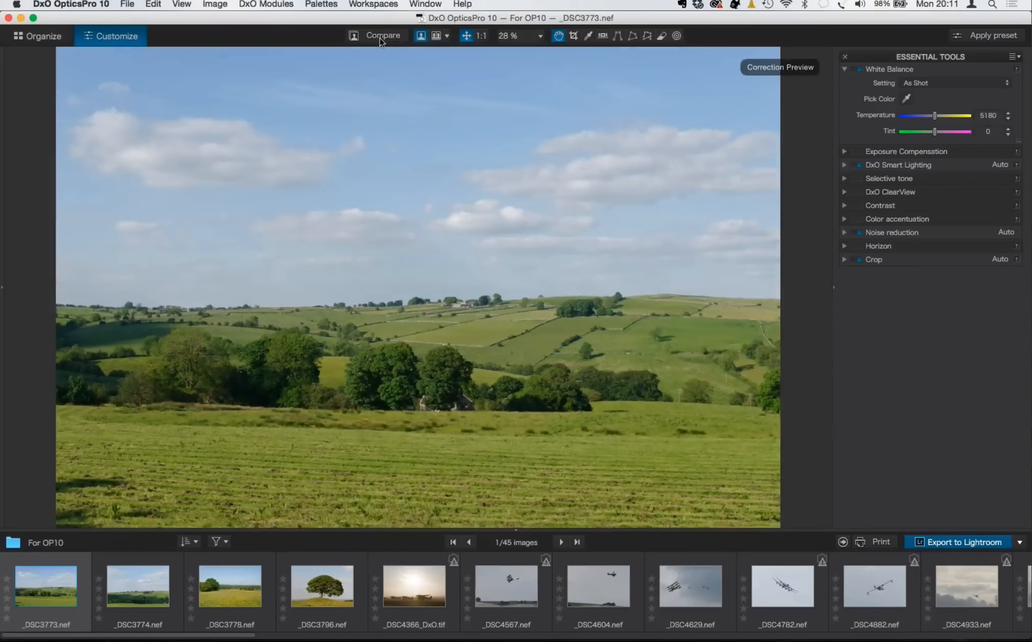
pyautogui.click(380, 41)
pyautogui.click(380, 41)
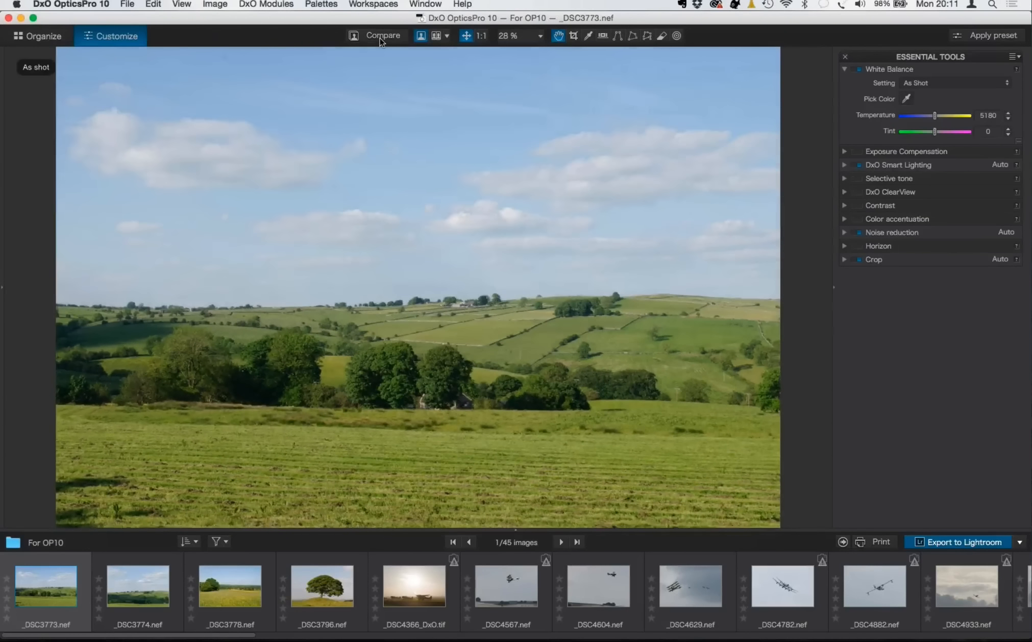
pyautogui.click(381, 41)
pyautogui.click(380, 41)
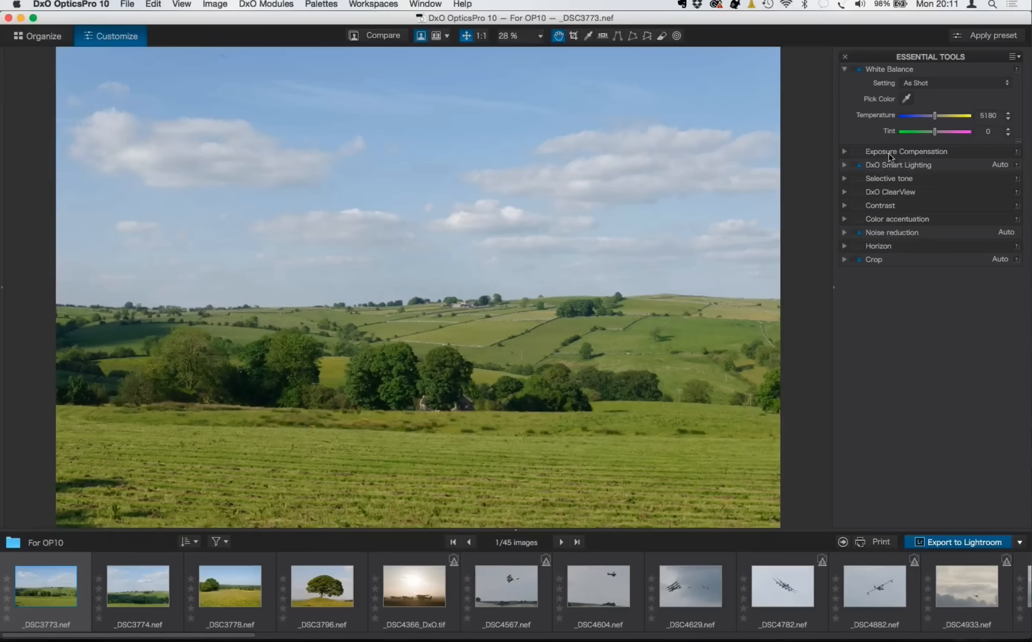
# - Enable DxO ClearView on the landscape photo at intensity 50
pyautogui.click(845, 193)
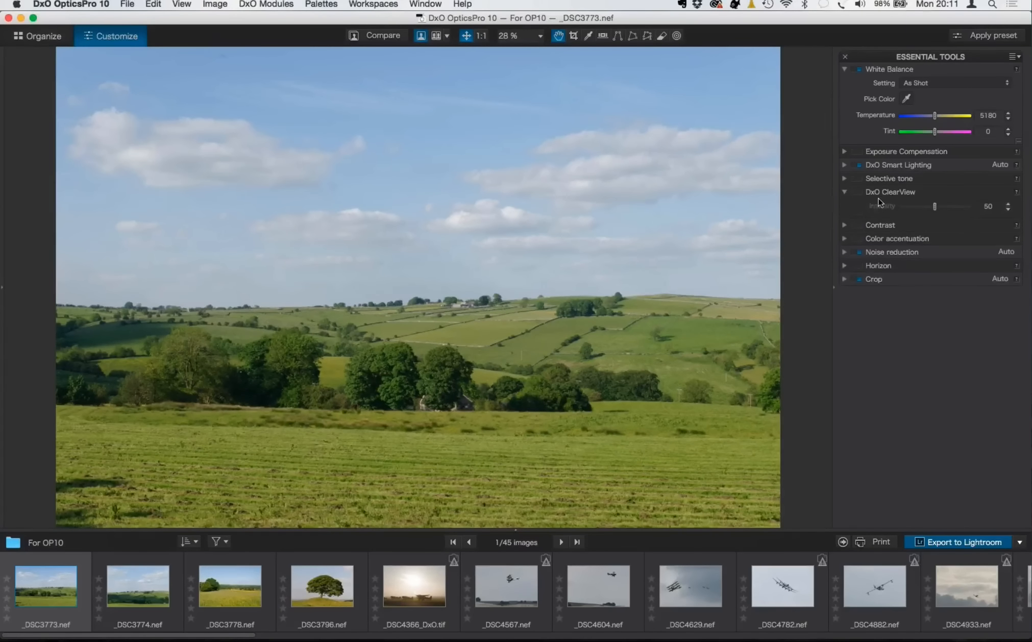
pyautogui.click(859, 193)
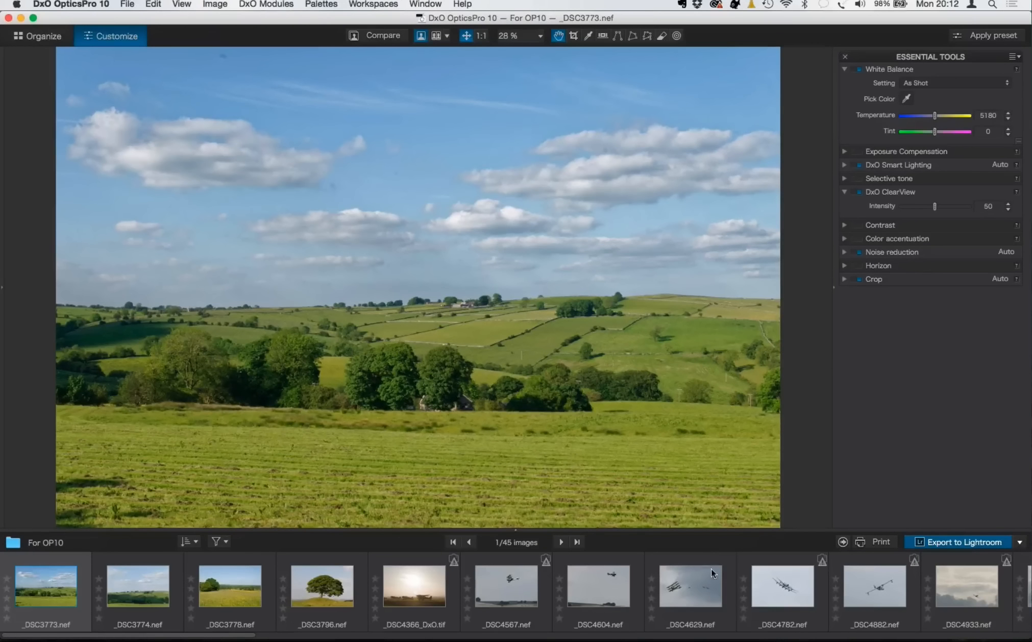
# - Find and select the graveyard photo _DSC5279.nef among the For OP10 images
pyautogui.hscroll(3, 714, 578)
pyautogui.hscroll(6, 715, 582)
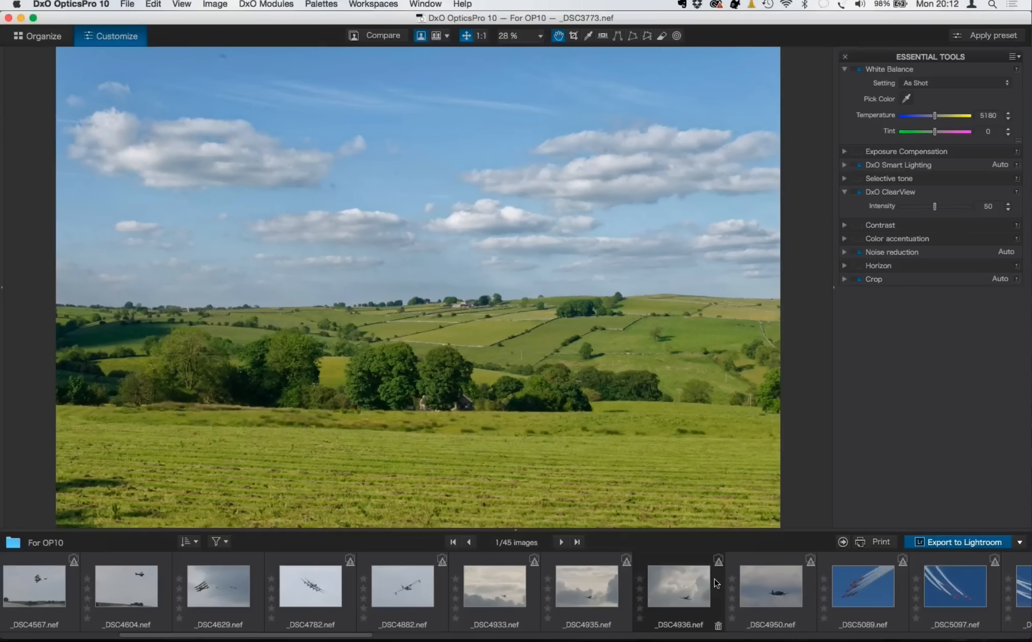
pyautogui.hscroll(1, 717, 583)
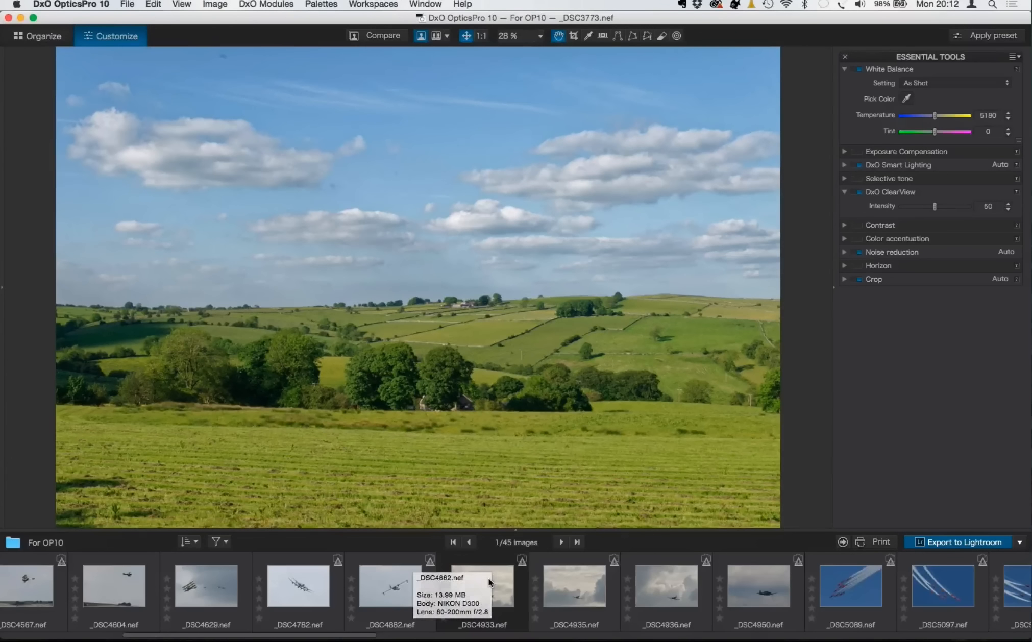
pyautogui.hscroll(10, 488, 579)
pyautogui.hscroll(12, 488, 582)
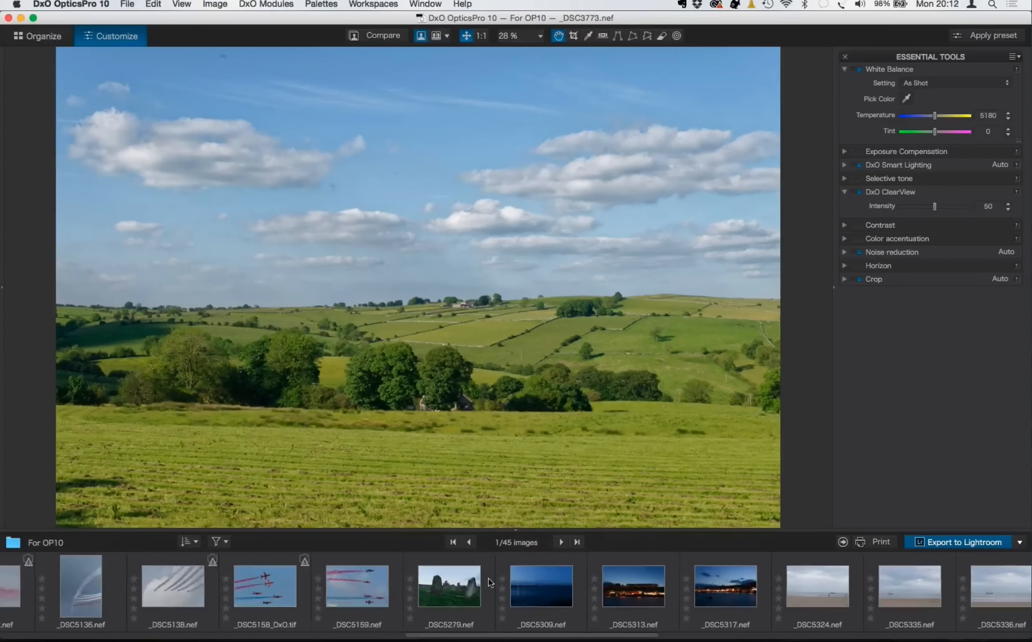
pyautogui.click(456, 582)
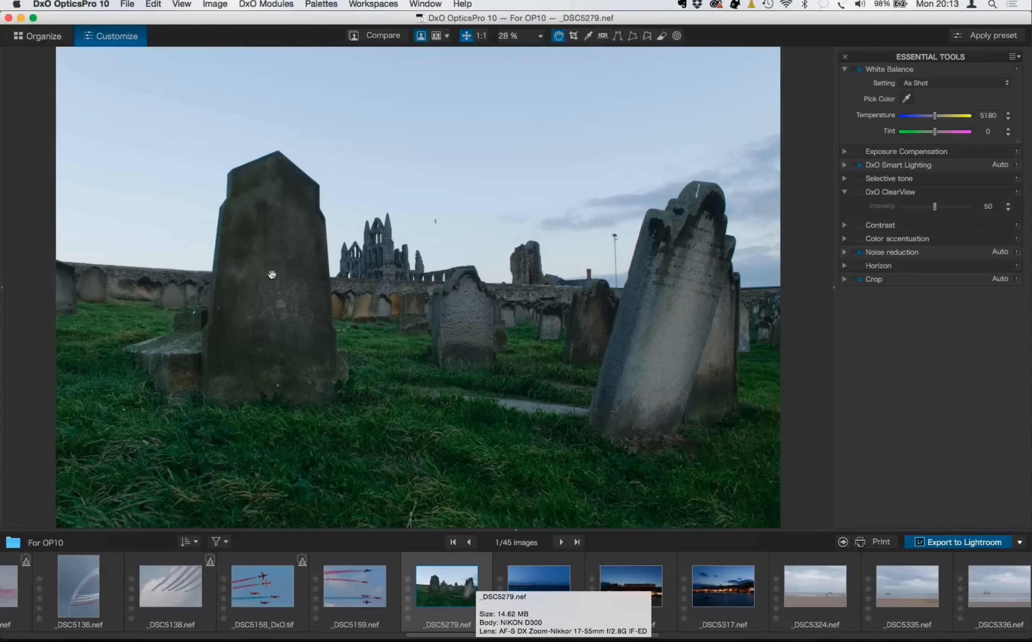
# - Compare the corrected graveyard photo with its as-shot version
pyautogui.click(378, 37)
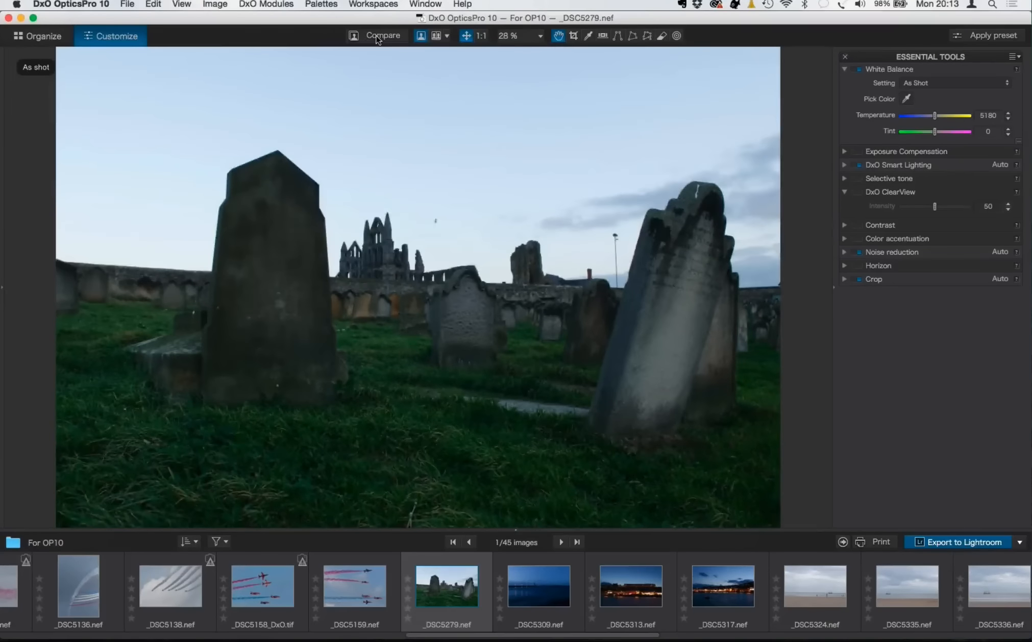
pyautogui.click(378, 37)
pyautogui.click(377, 36)
pyautogui.click(378, 36)
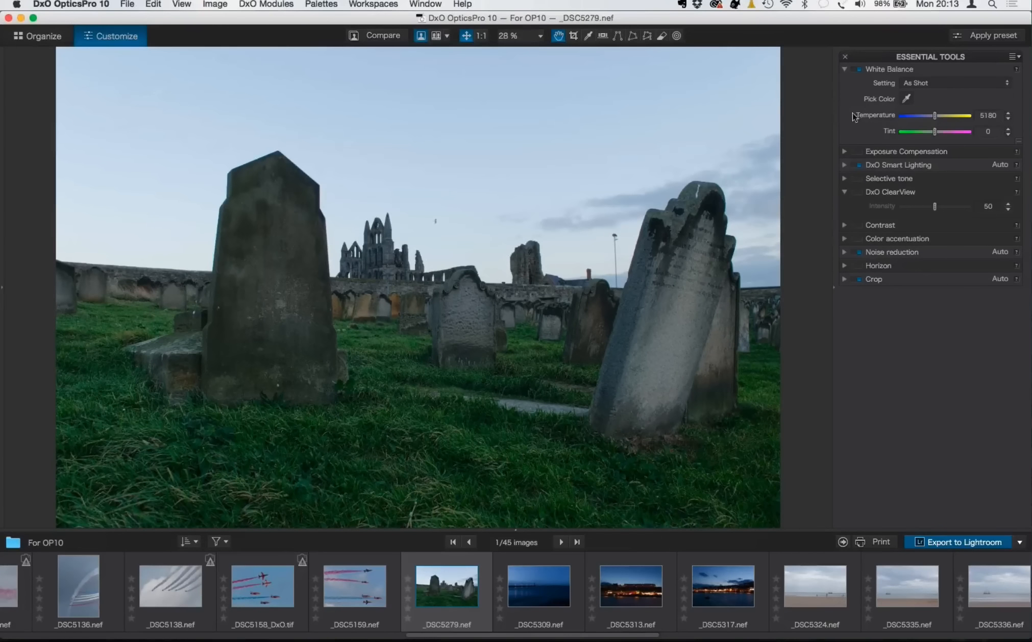
# - Expand the Smart Lighting and noise reduction settings and display the Histogram palette for the graveyard photo
pyautogui.click(844, 166)
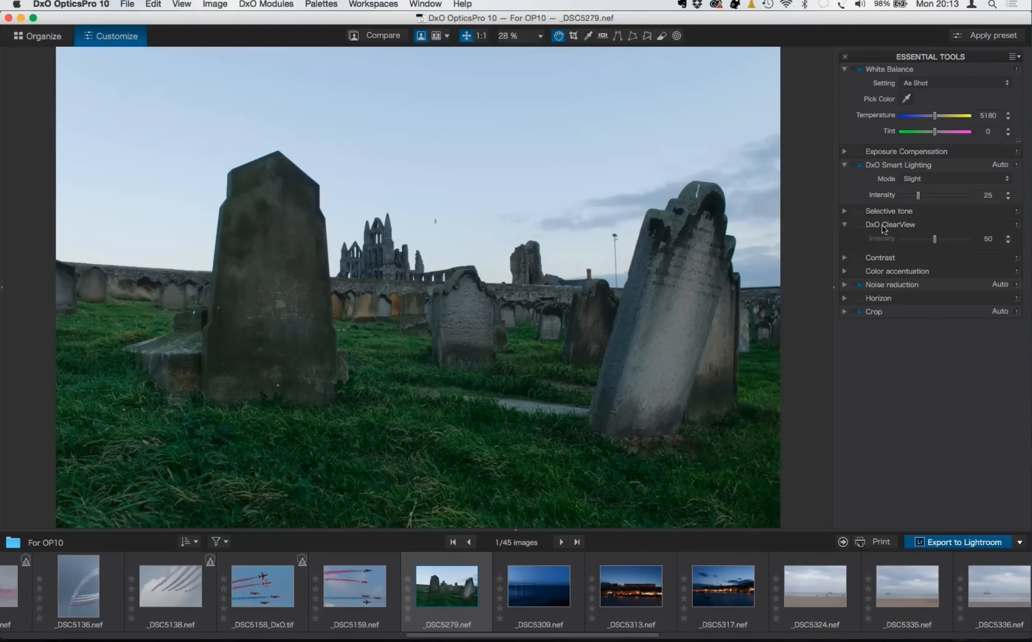
pyautogui.click(844, 284)
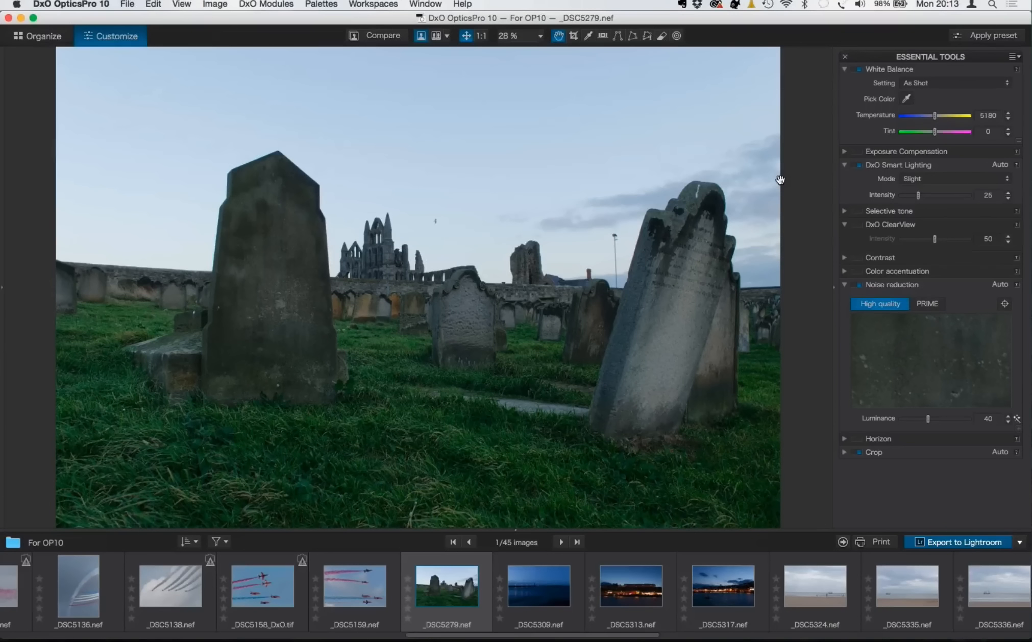
pyautogui.click(378, 5)
pyautogui.moveTo(330, 3)
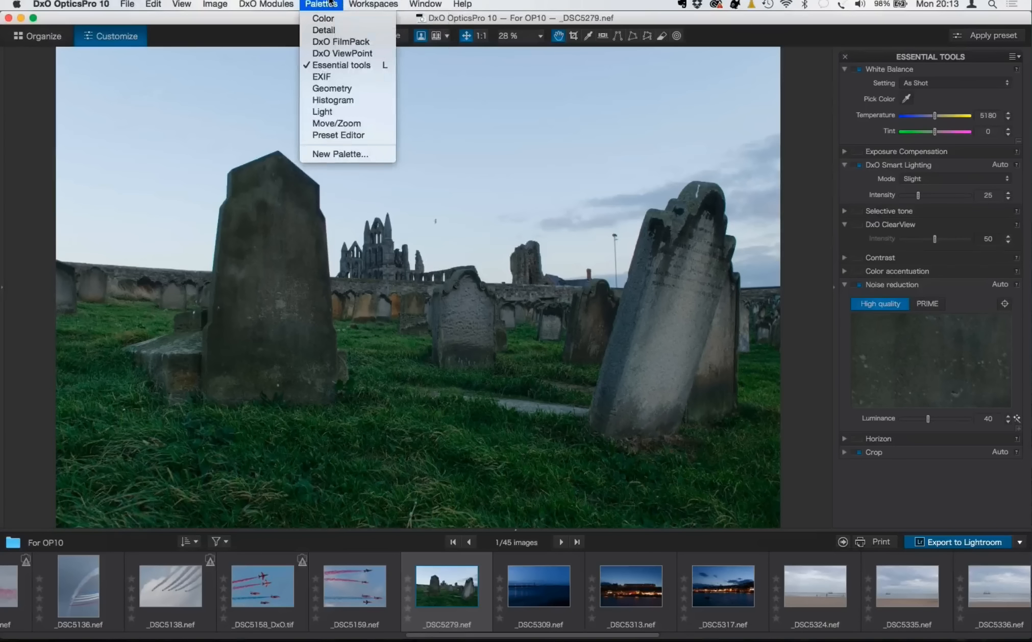
pyautogui.click(349, 98)
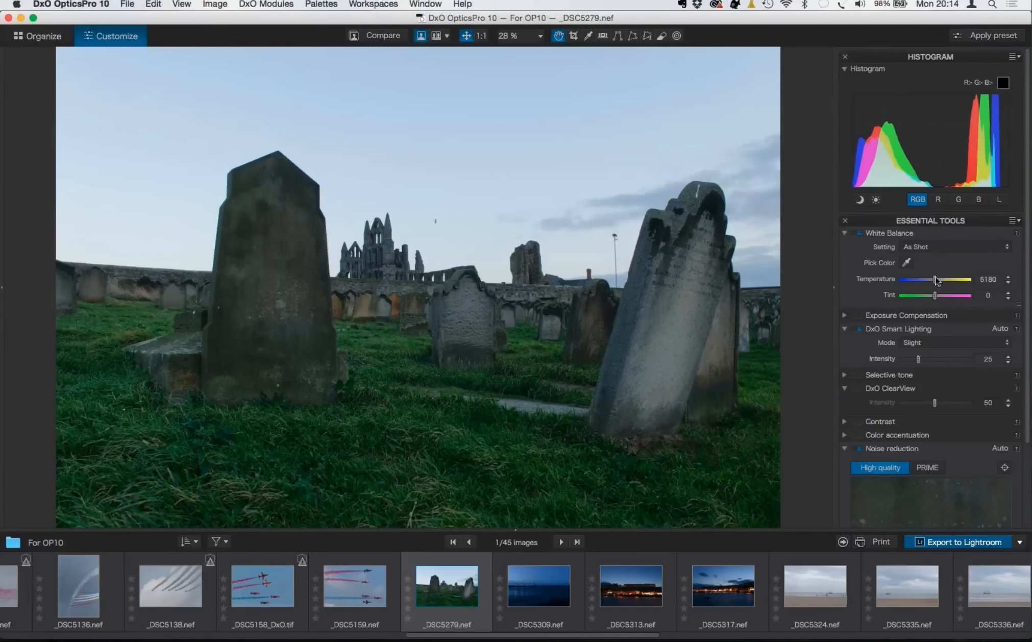
# - Warm the graveyard photo's white balance temperature to 7837 and raise DxO Smart Lighting intensity to 47
pyautogui.moveTo(936, 280); pyautogui.dragTo(948, 284)
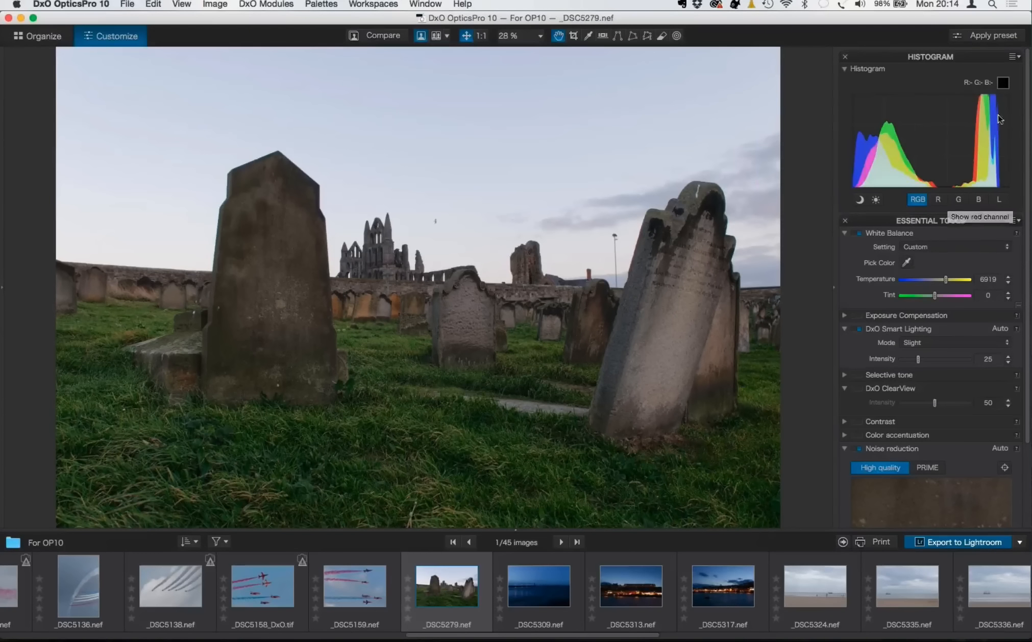
pyautogui.moveTo(946, 280); pyautogui.dragTo(952, 282)
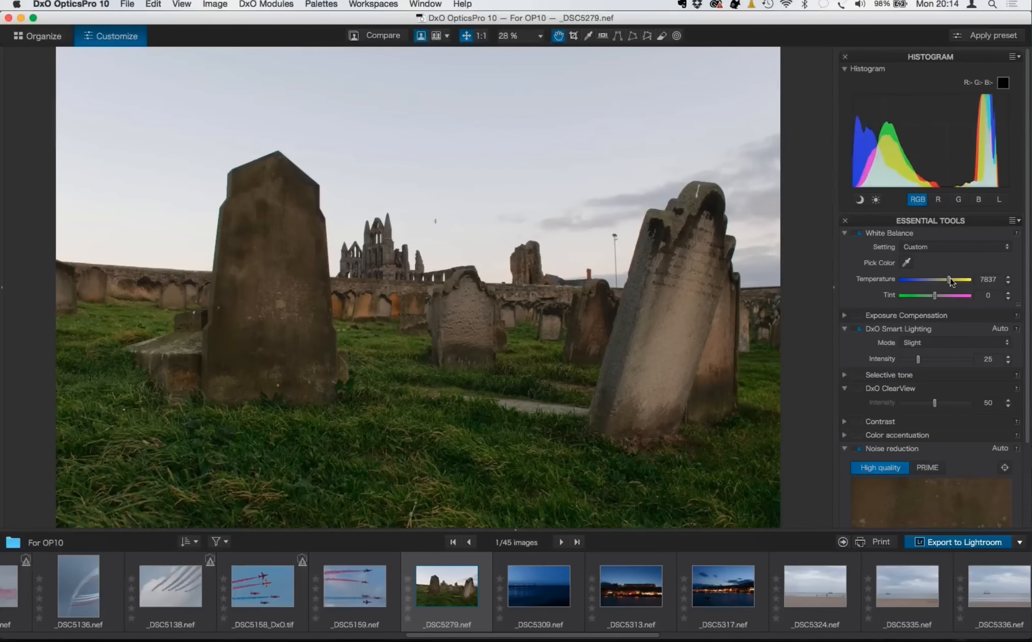
pyautogui.click(844, 316)
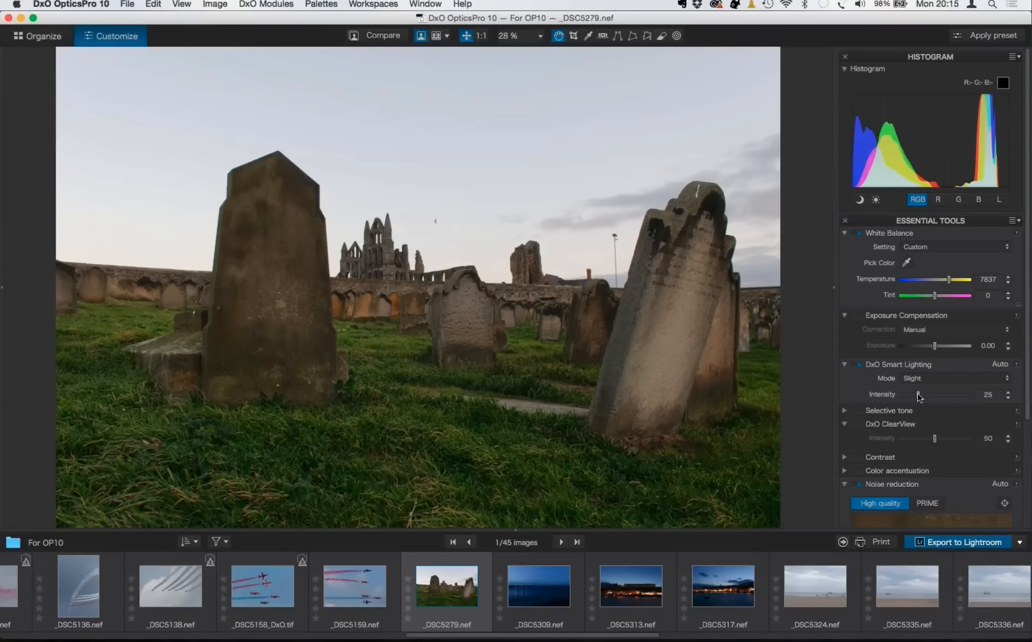
pyautogui.moveTo(918, 397); pyautogui.dragTo(933, 397)
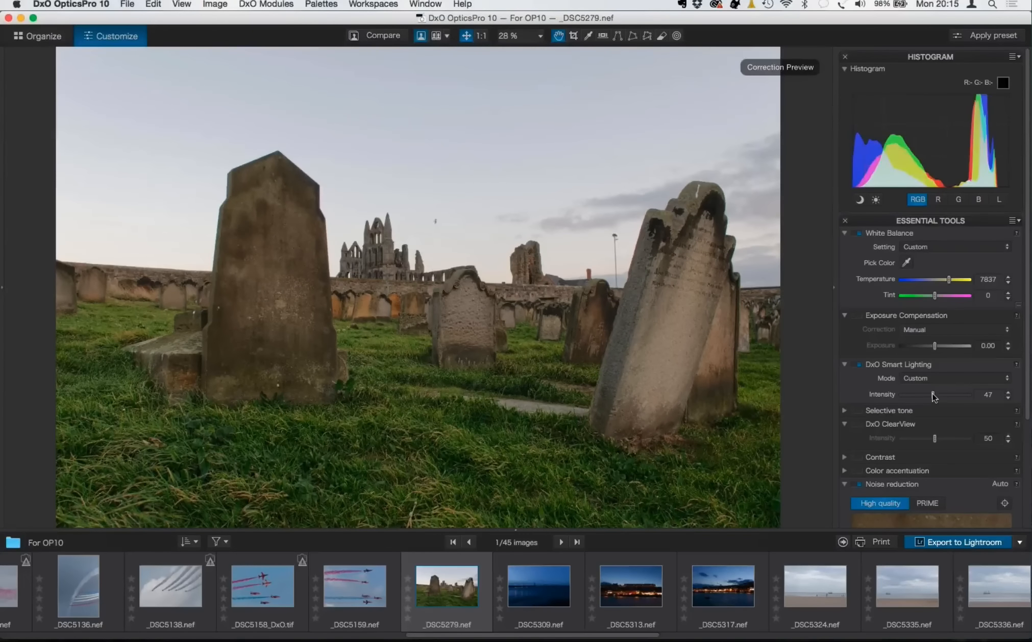
# - Try Smart exposure compensation on the graveyard photo, and try lowering the exposure manually to -0.59
pyautogui.click(916, 332)
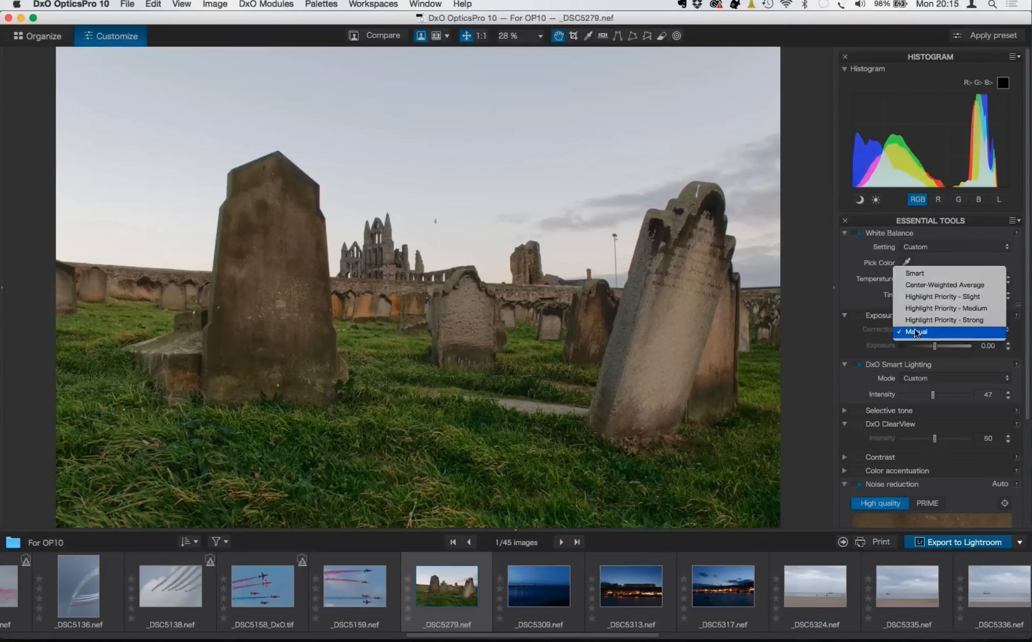
pyautogui.click(932, 274)
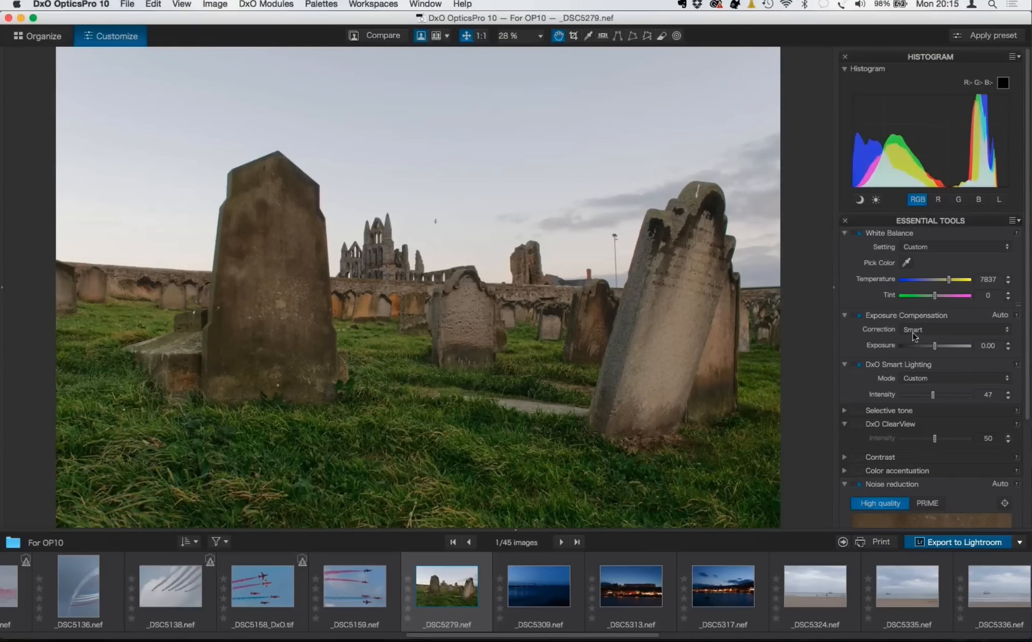
pyautogui.moveTo(934, 346); pyautogui.dragTo(930, 348)
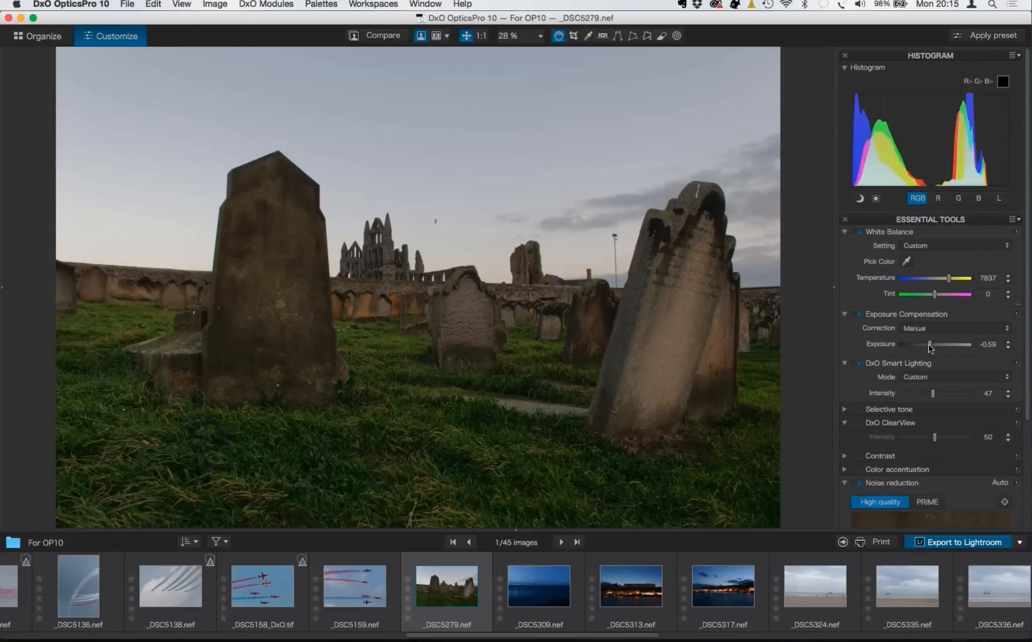
# - Set the graveyard photo's exposure correction to Smart and reduce DxO Smart Lighting intensity to 34
pyautogui.scroll(-5, 930, 348)
pyautogui.scroll(1, 930, 348)
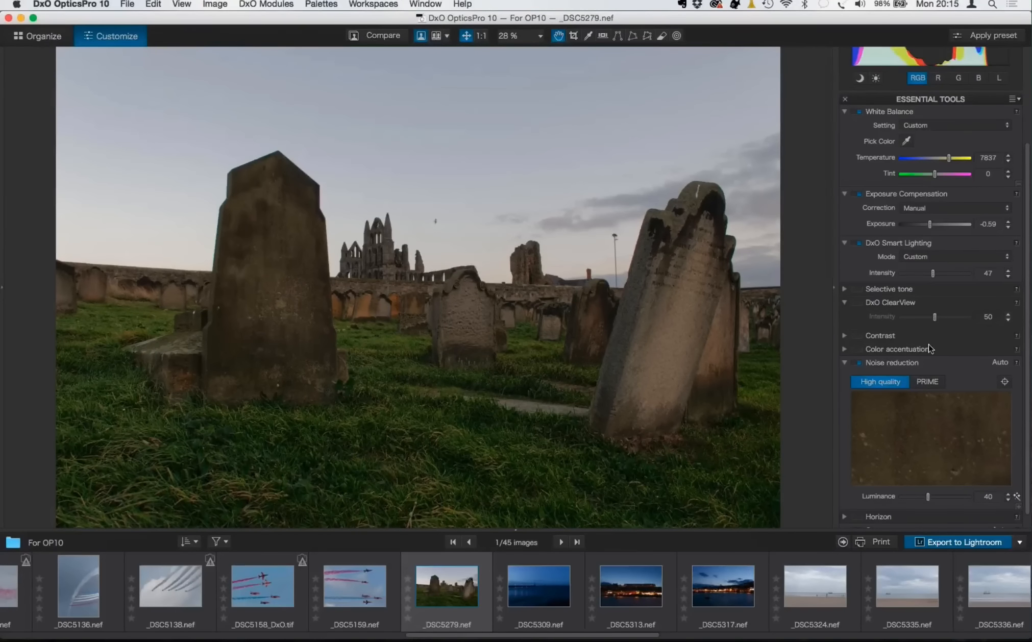
pyautogui.scroll(4, 929, 349)
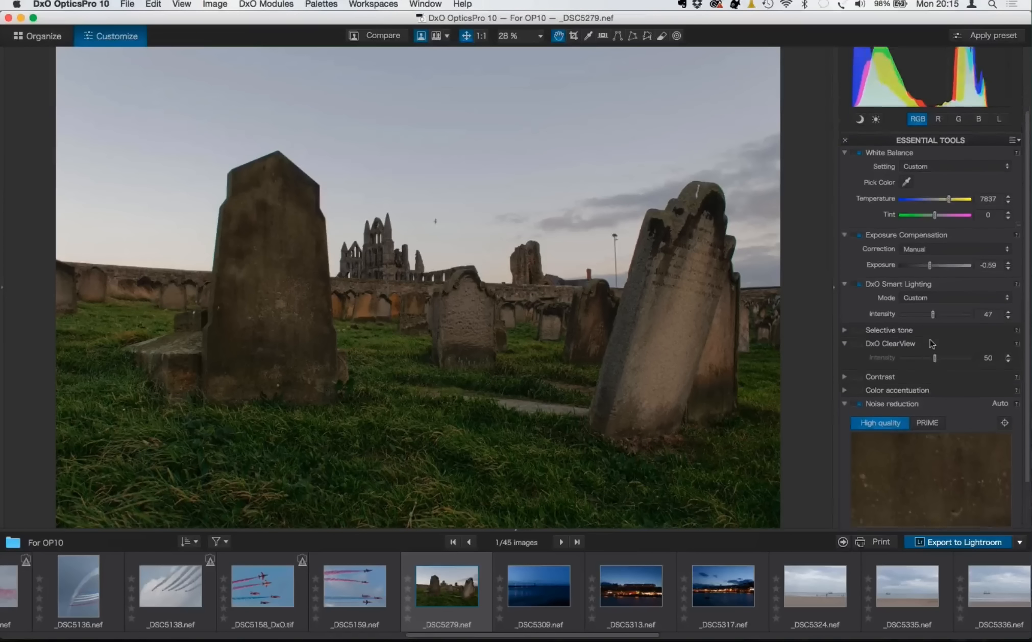
pyautogui.click(940, 267)
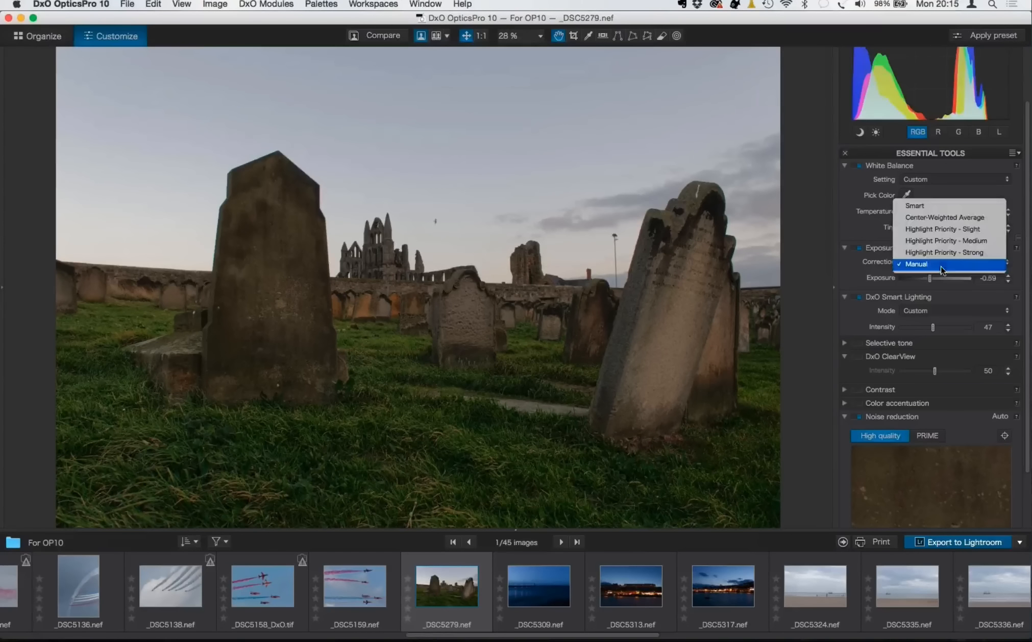
pyautogui.click(940, 204)
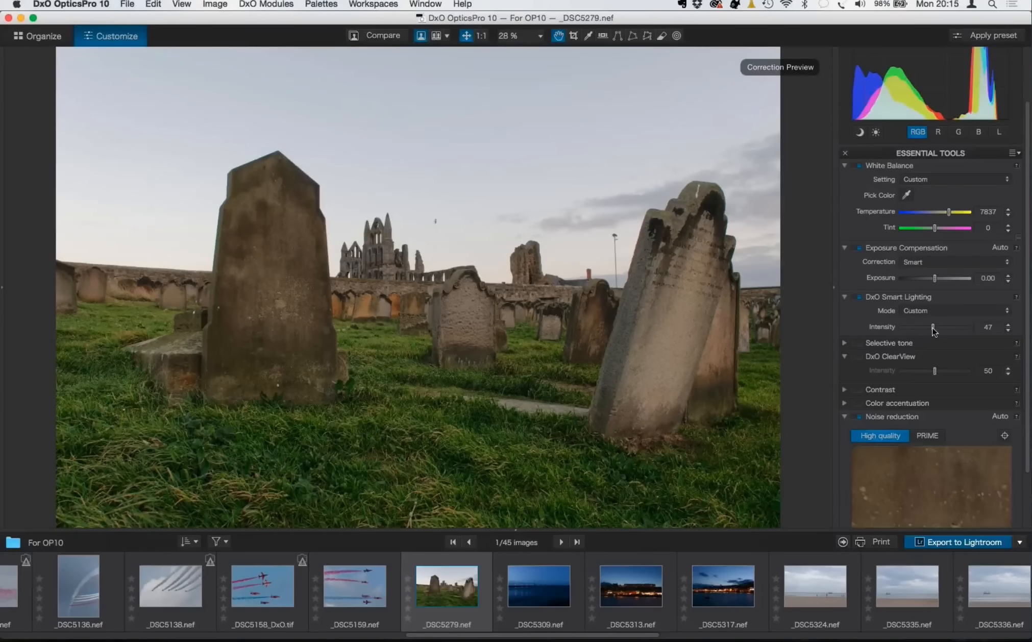
pyautogui.click(929, 328)
pyautogui.moveTo(929, 330); pyautogui.dragTo(924, 329)
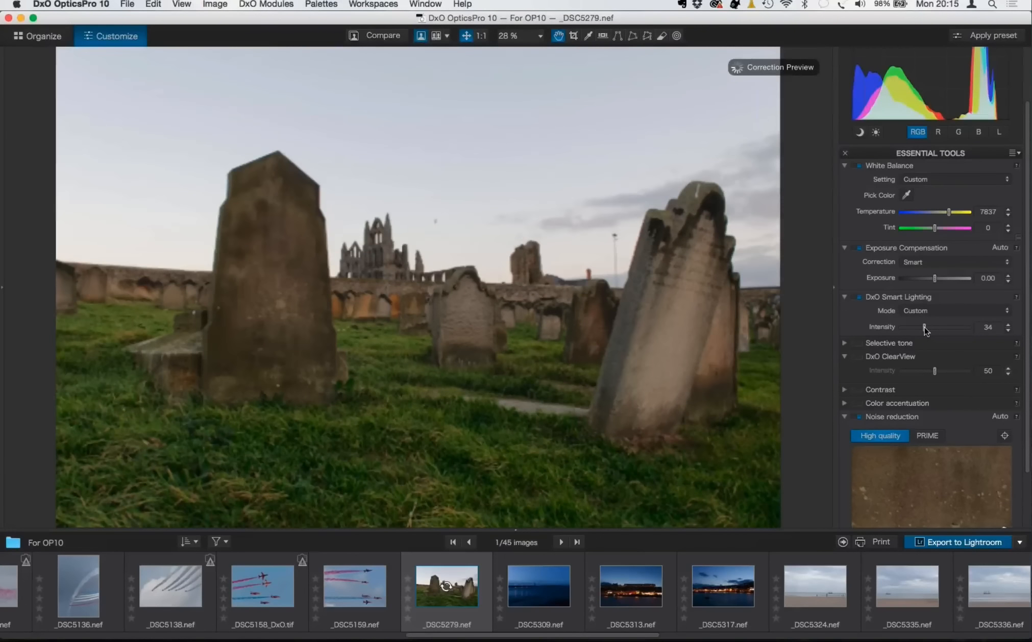
# - Expand the Selective tone settings and enable DxO ClearView at intensity 50, comparing the graveyard photo with and without it
pyautogui.click(845, 345)
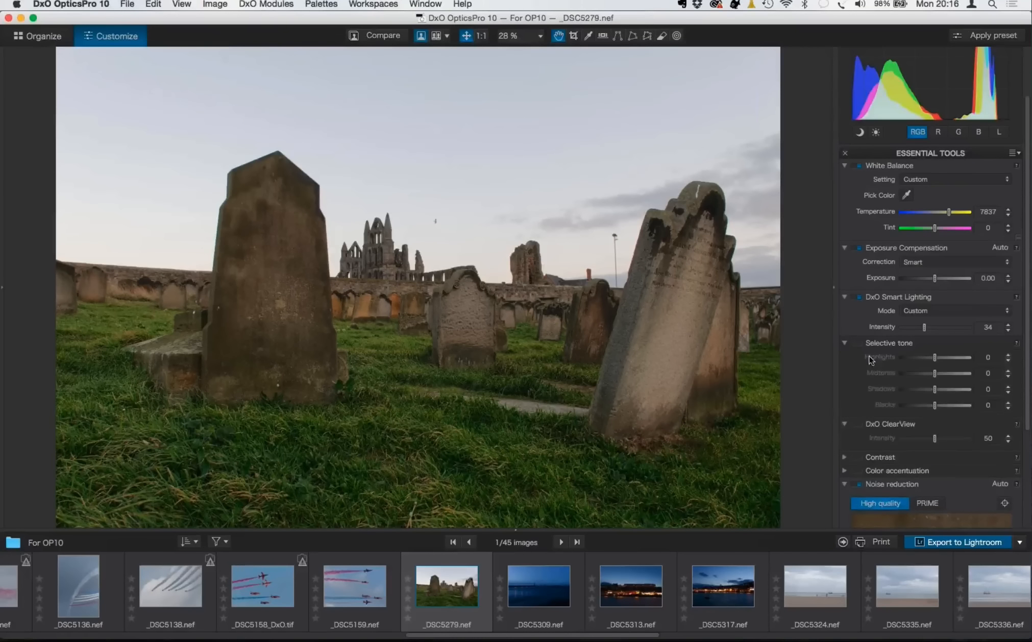
pyautogui.click(860, 427)
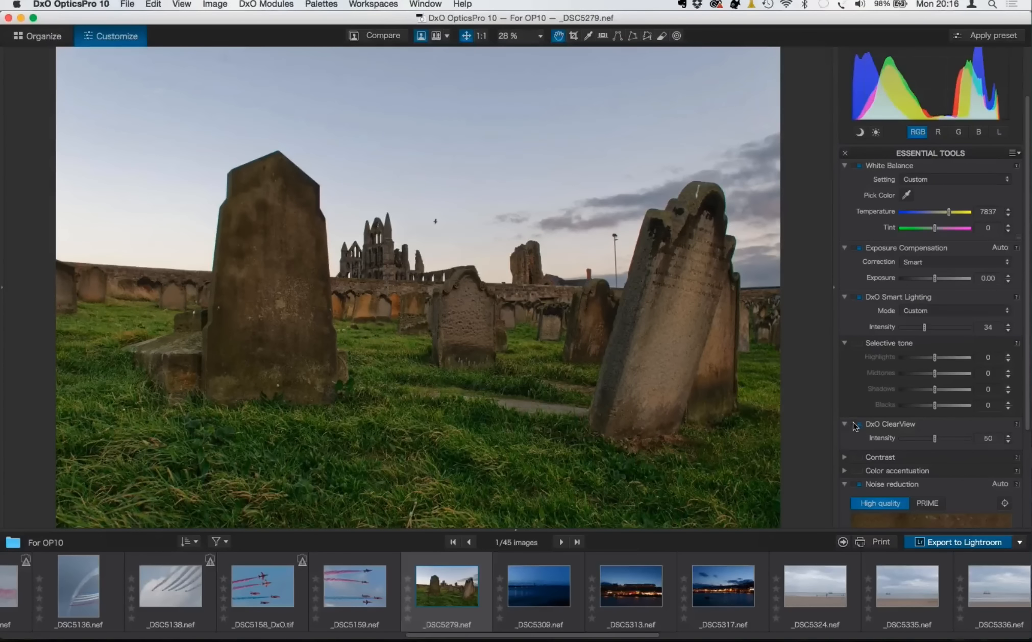
pyautogui.click(855, 426)
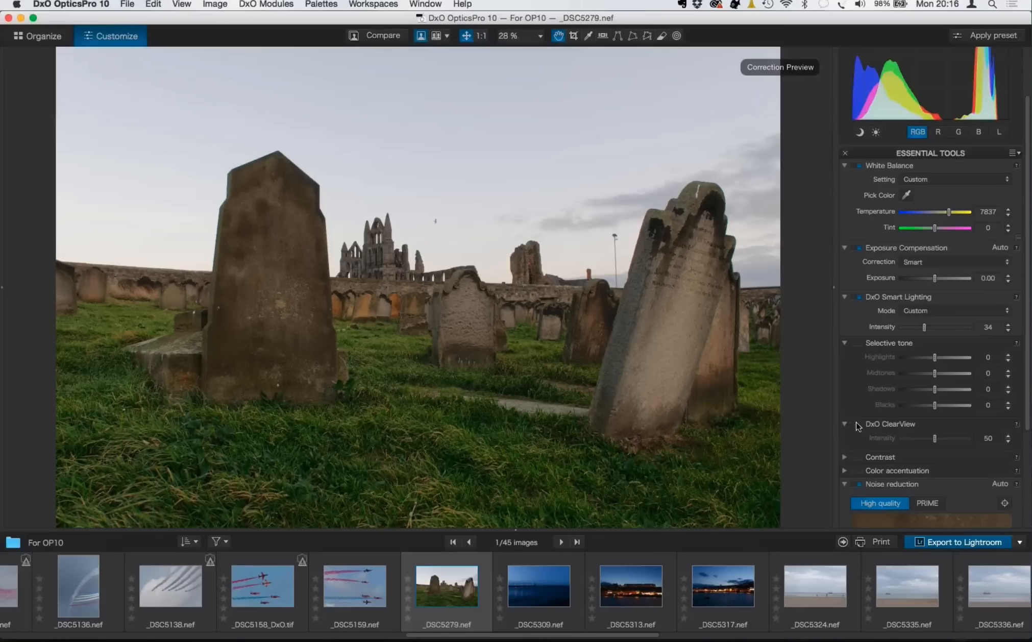
pyautogui.click(860, 426)
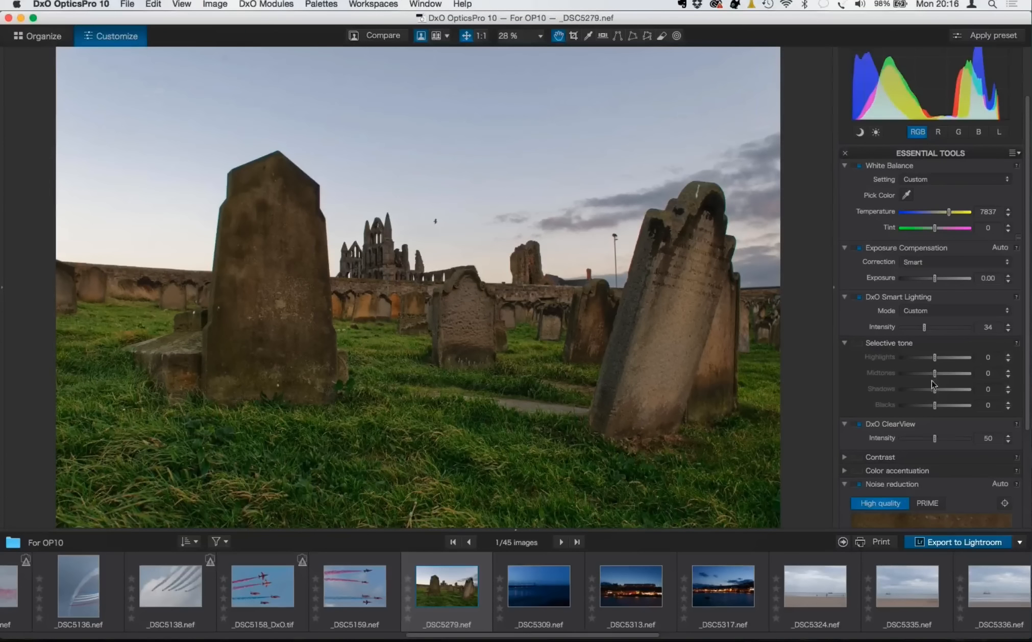
# - Adjust the graveyard photo's selective tones to highlights -8, midtones -15, shadows 8 and blacks -13
pyautogui.moveTo(933, 378); pyautogui.dragTo(939, 378)
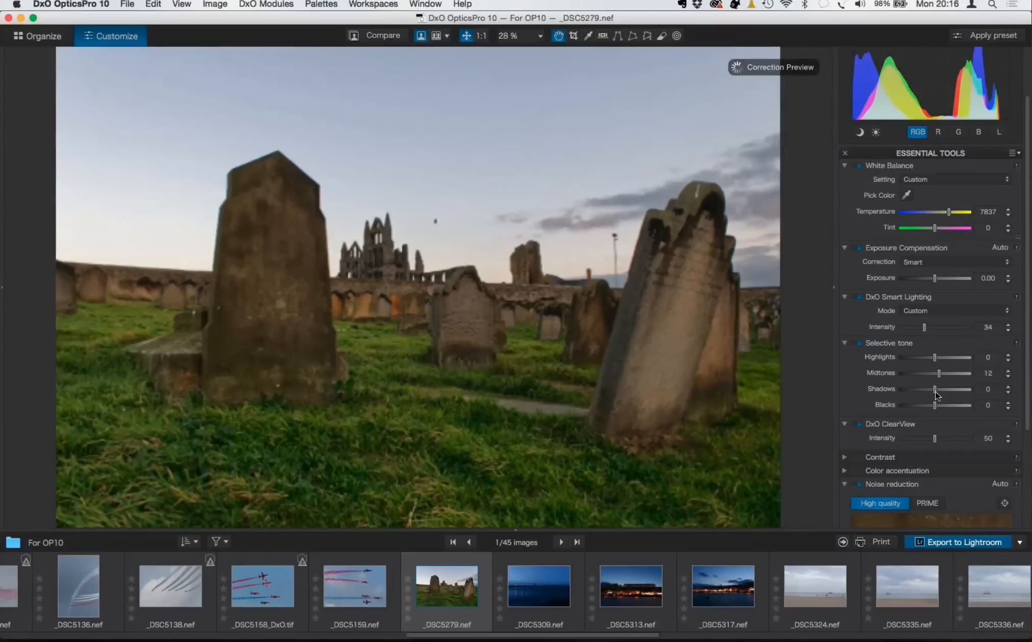
pyautogui.moveTo(938, 374); pyautogui.dragTo(930, 409)
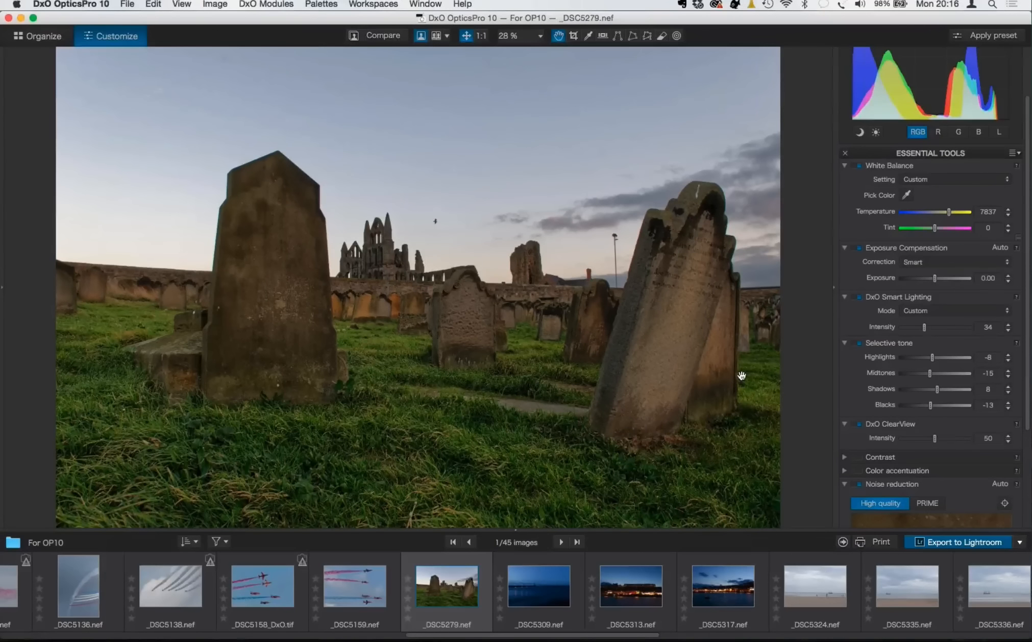
# - Select the night harbour photo _DSC5313.nef and inspect the buildings around the dark hillside at 100 %
pyautogui.click(651, 592)
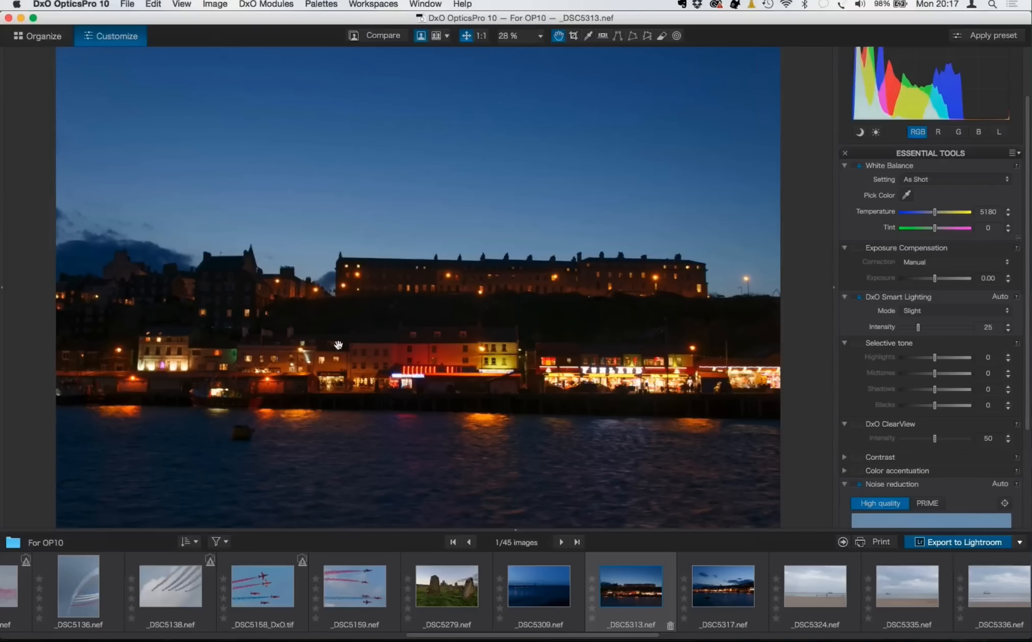
pyautogui.click(481, 36)
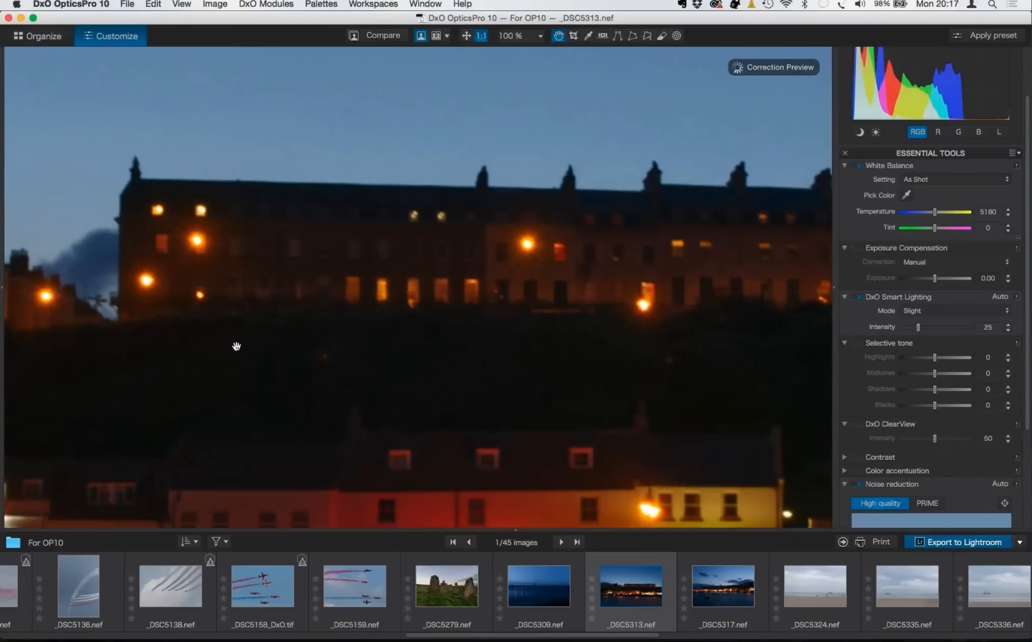
pyautogui.moveTo(256, 345); pyautogui.dragTo(633, 279)
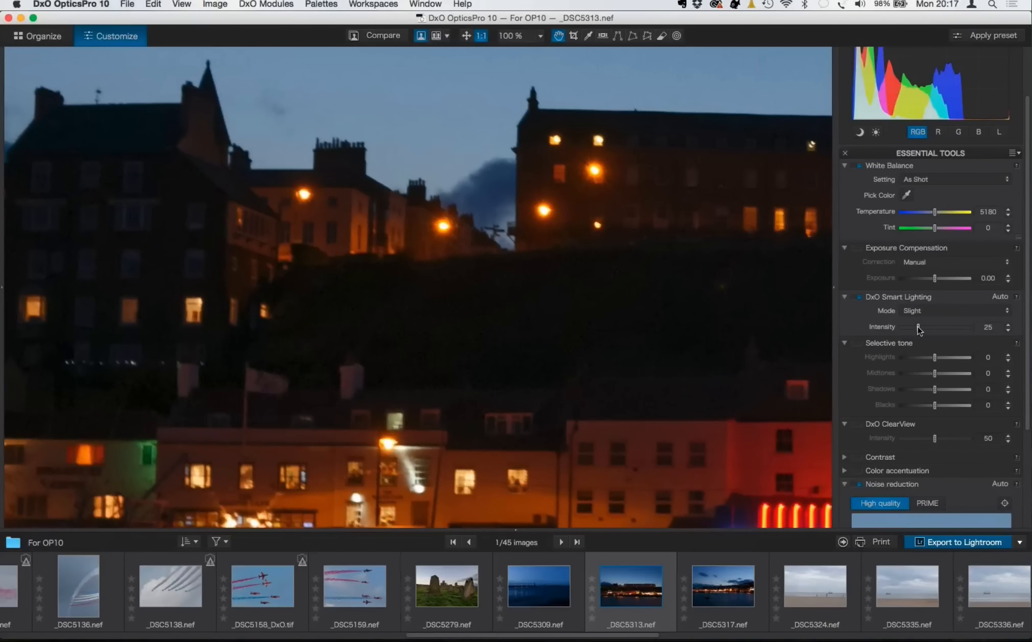
# - Compare the night harbour photo with DxO Smart Lighting off and on, and raise its intensity to 51
pyautogui.click(856, 298)
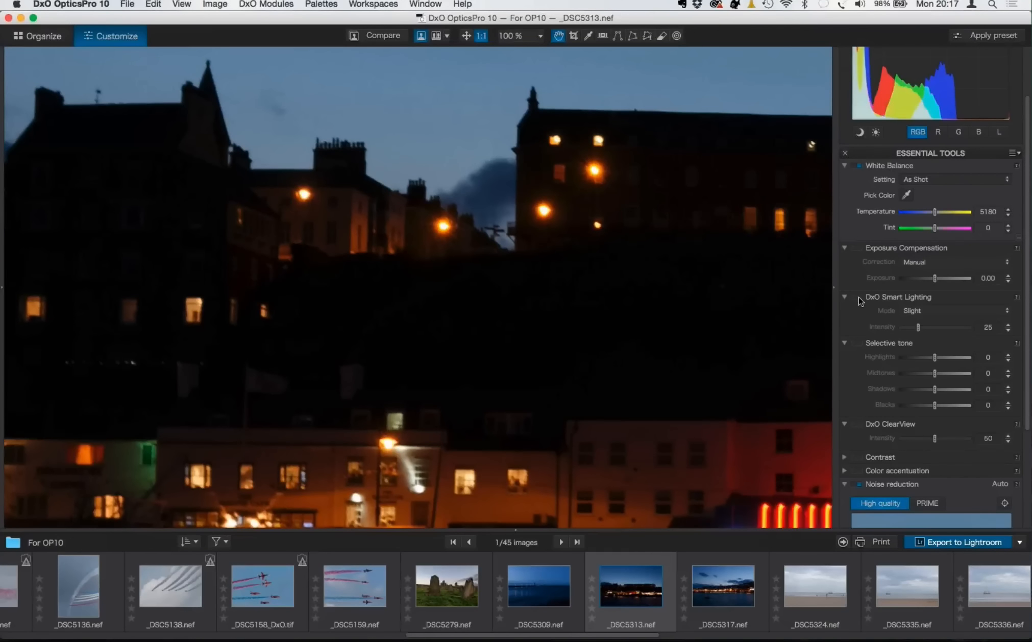
pyautogui.click(859, 299)
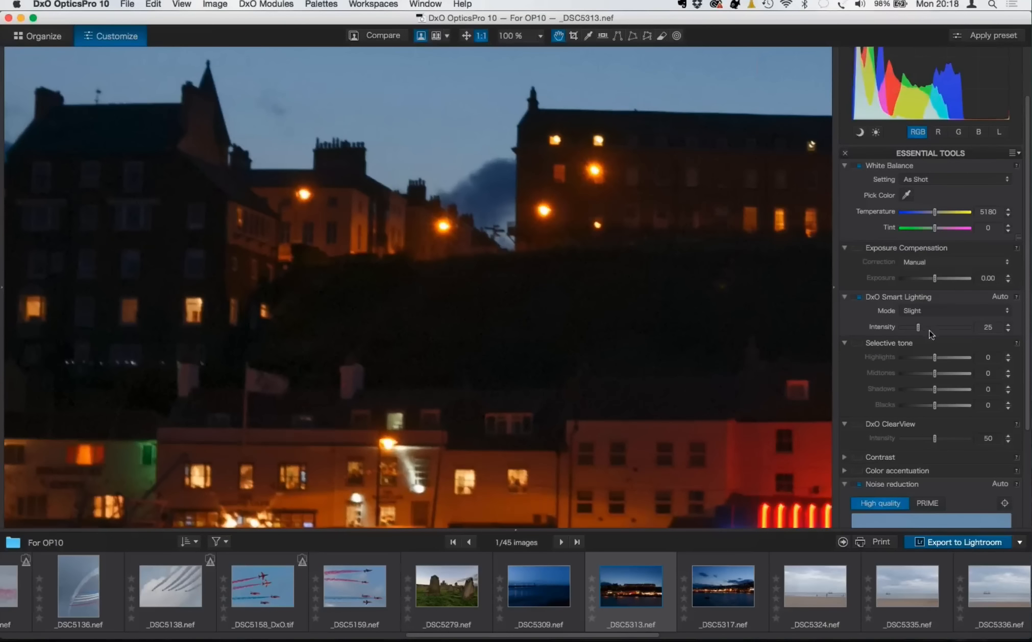
pyautogui.moveTo(918, 328); pyautogui.dragTo(930, 328)
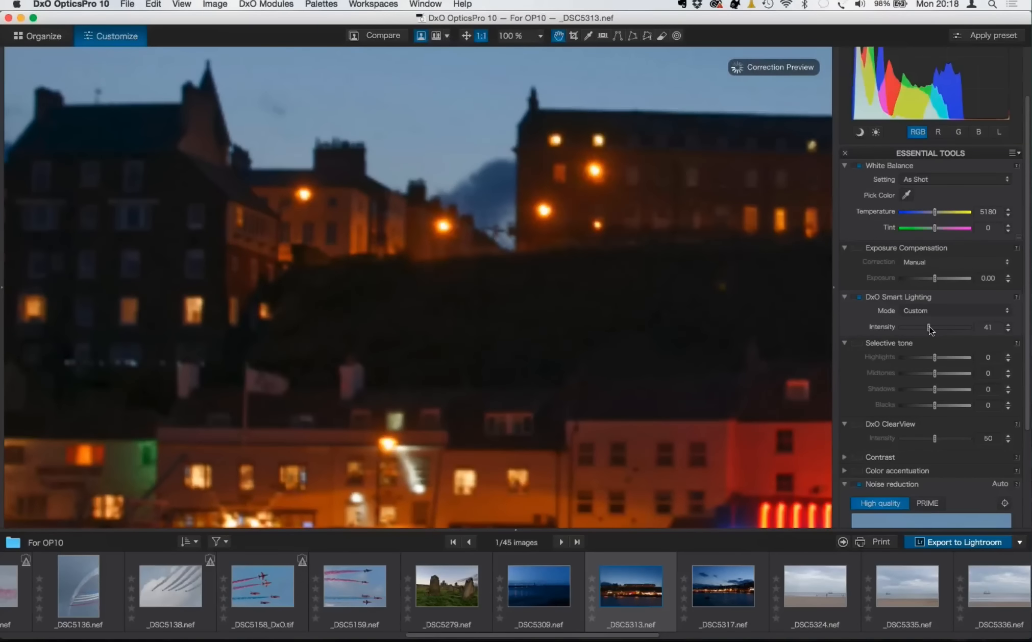
pyautogui.moveTo(929, 328); pyautogui.dragTo(936, 327)
# - Set the night harbour photo's exposure correction to Smart and compare the result with the as-shot version
pyautogui.click(937, 261)
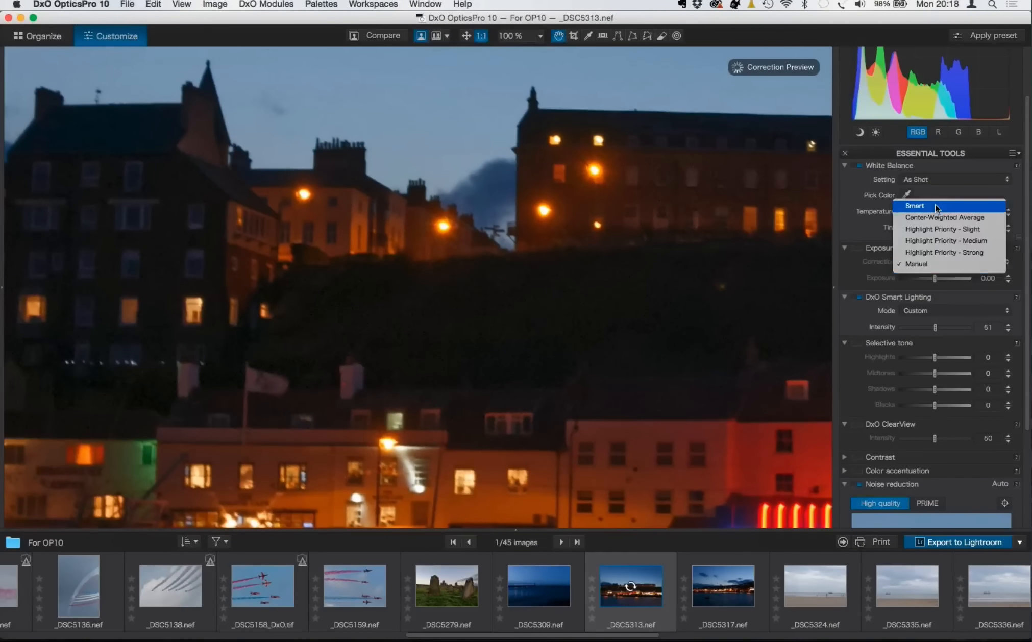
pyautogui.click(937, 207)
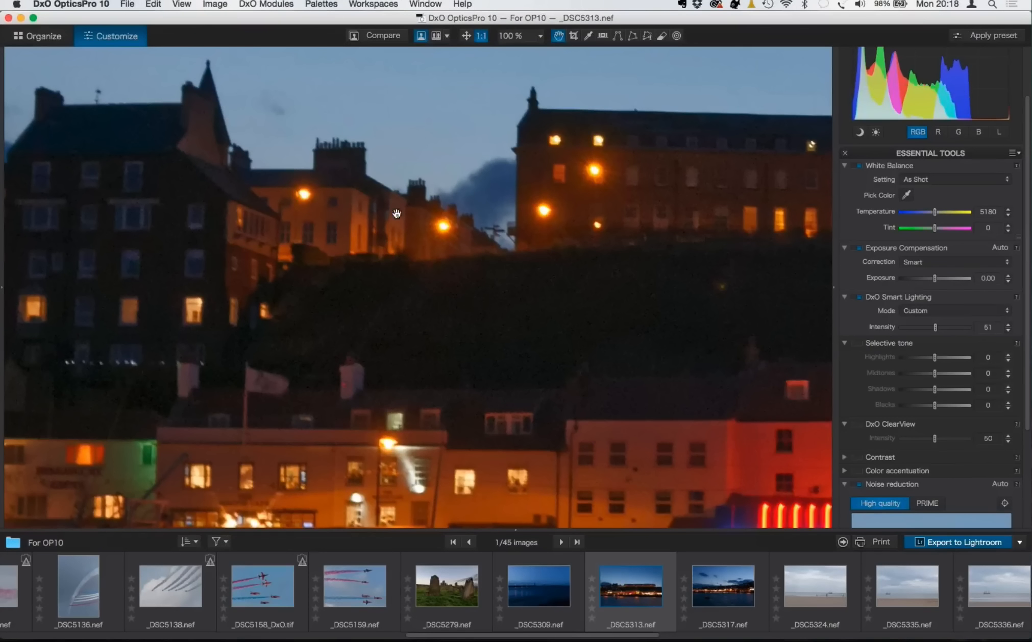
pyautogui.click(371, 37)
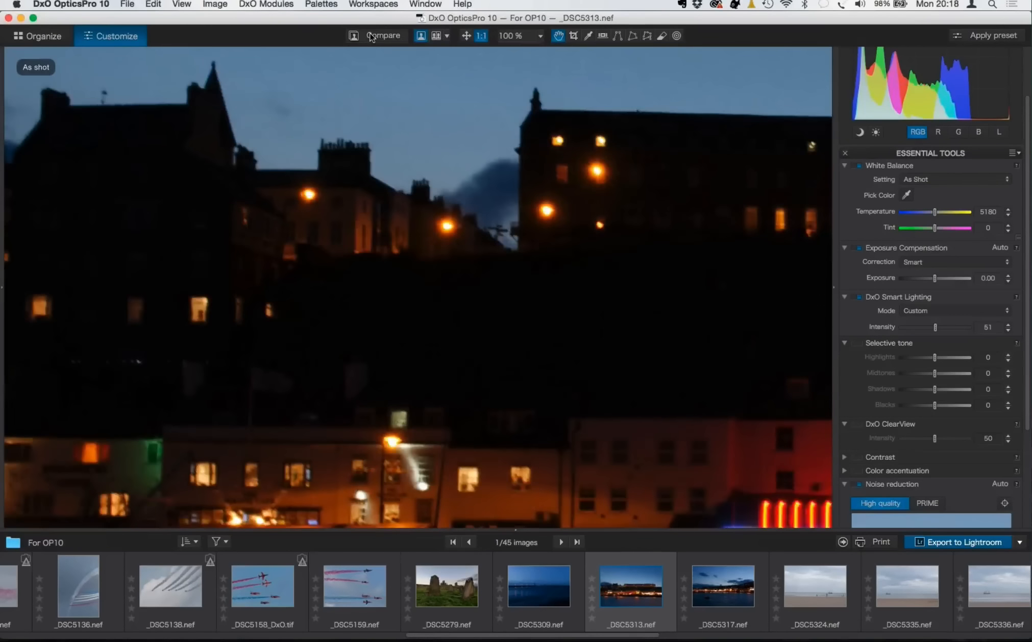
pyautogui.click(372, 37)
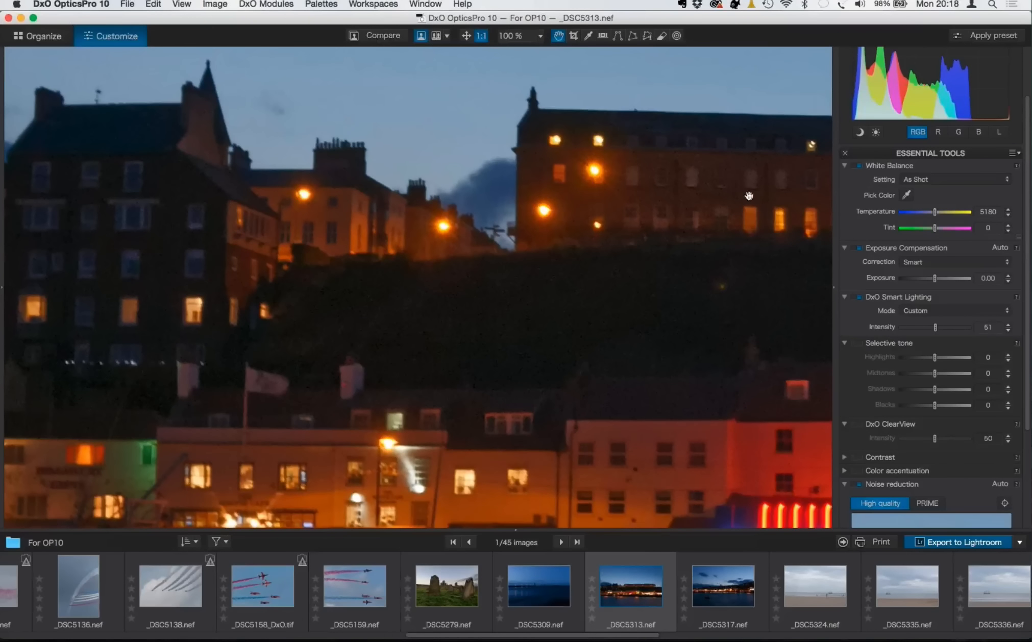
# - Compare the night harbour photo with noise reduction switched off and on
pyautogui.scroll(-1, 872, 301)
pyautogui.scroll(-5, 871, 301)
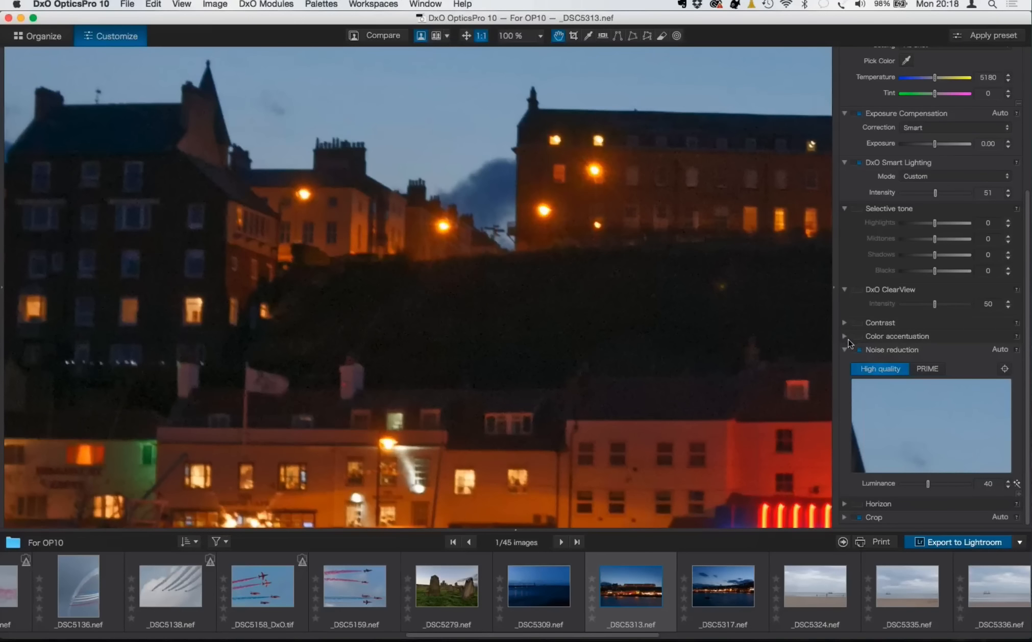
pyautogui.click(857, 350)
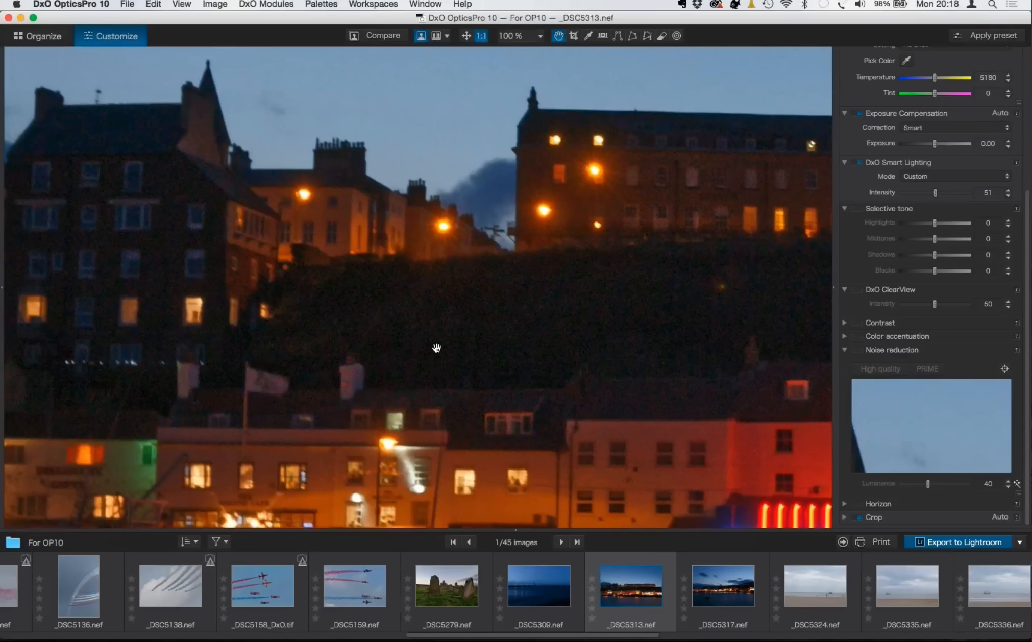
pyautogui.click(860, 351)
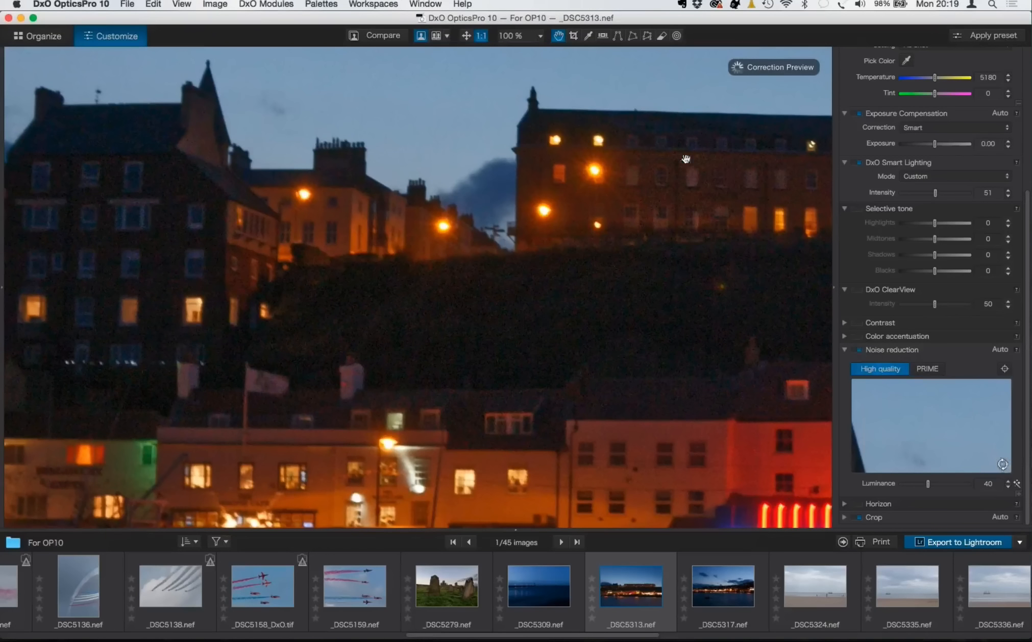
# - Set the night harbour photo's selective tone to midtones 21 and highlights -8, viewing the whole image
pyautogui.click(466, 37)
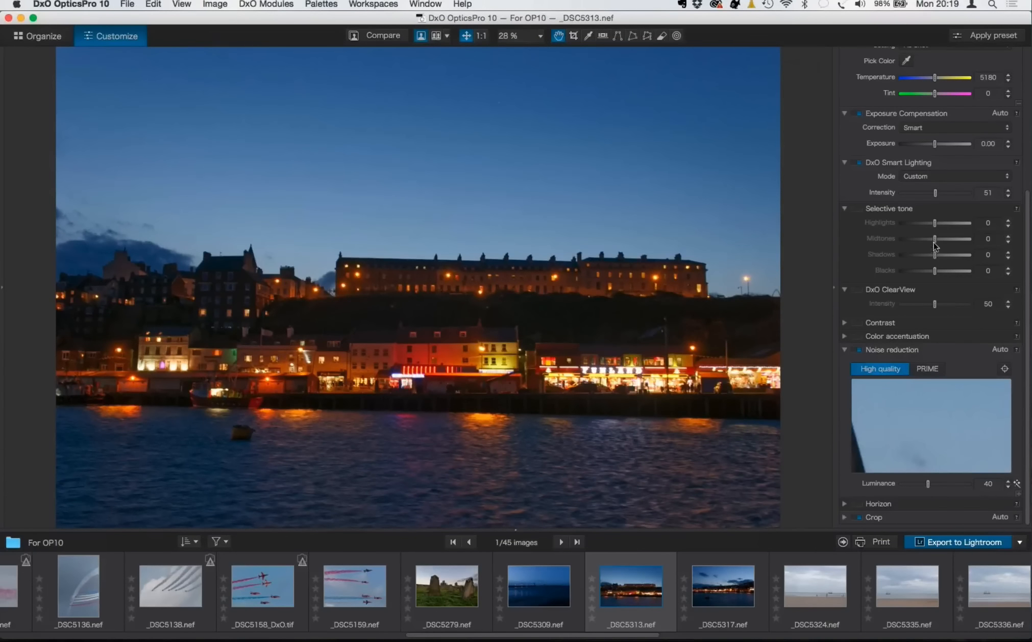
pyautogui.moveTo(935, 241)
pyautogui.mouseDown()
pyautogui.moveTo(944, 242)
pyautogui.moveTo(932, 228)
pyautogui.mouseUp()
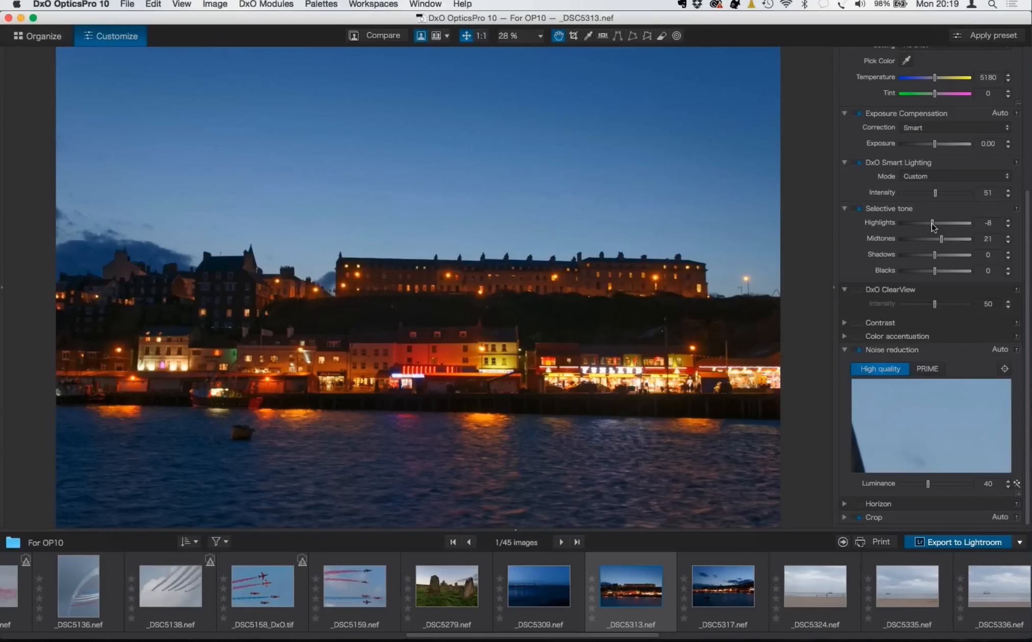
# - Select the backlit photo of two children on a boat, _DSC5451.nef
pyautogui.hscroll(10, 900, 587)
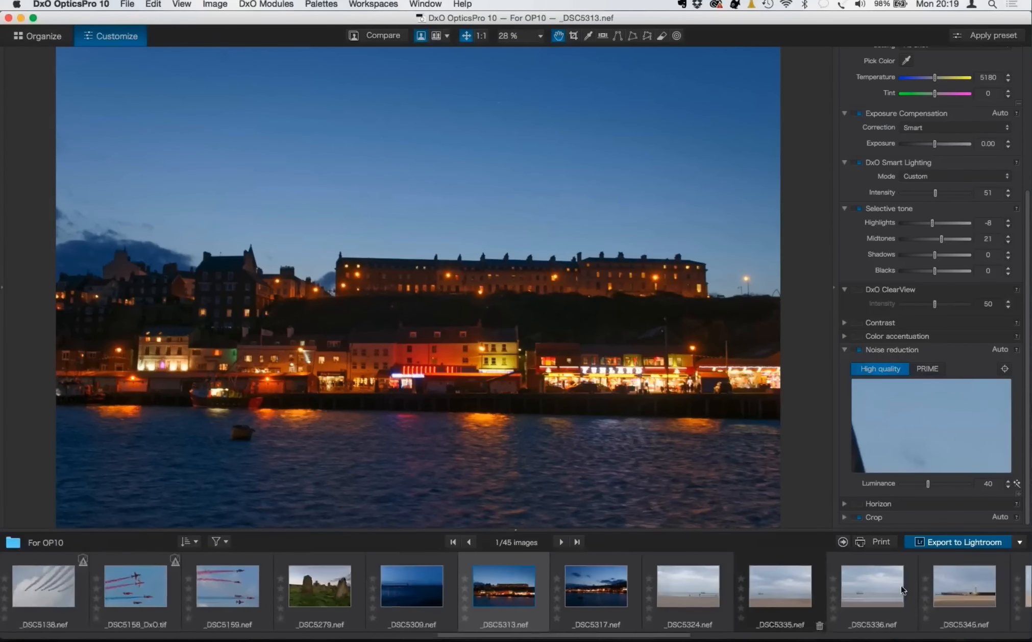
pyautogui.hscroll(5, 901, 587)
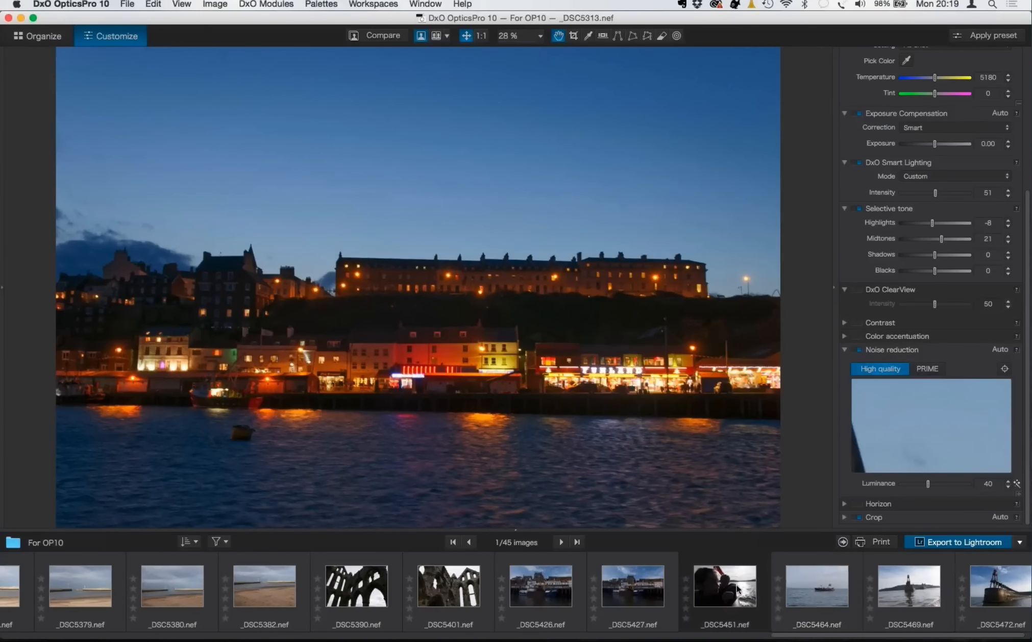
pyautogui.click(738, 590)
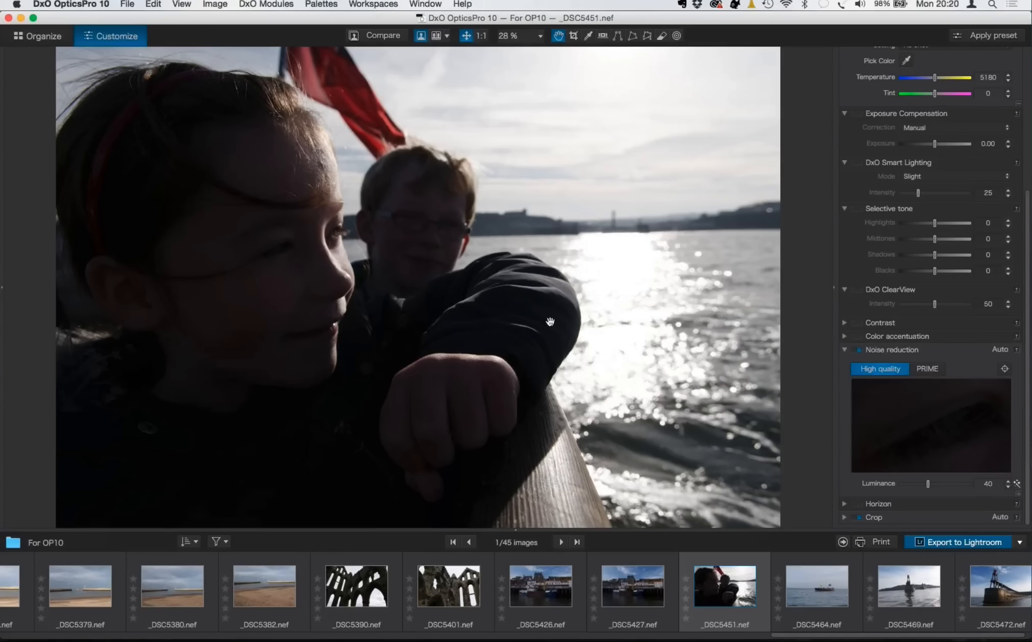
# - Enable DxO Smart Lighting on the backlit children photo, compare it off and on, and raise its intensity to 48
pyautogui.scroll(1, 883, 208)
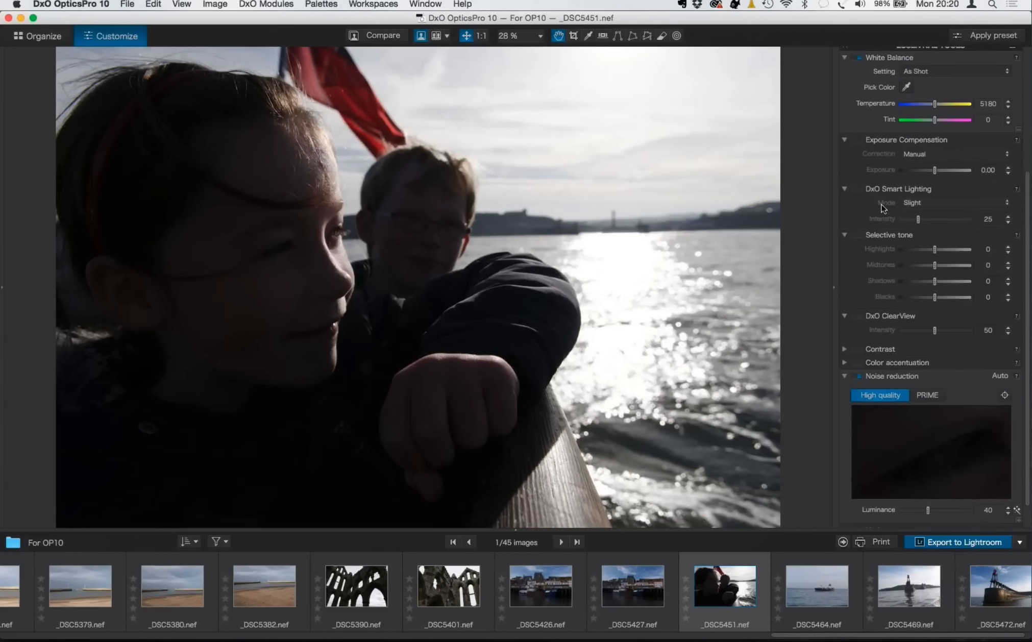
pyautogui.scroll(1, 866, 229)
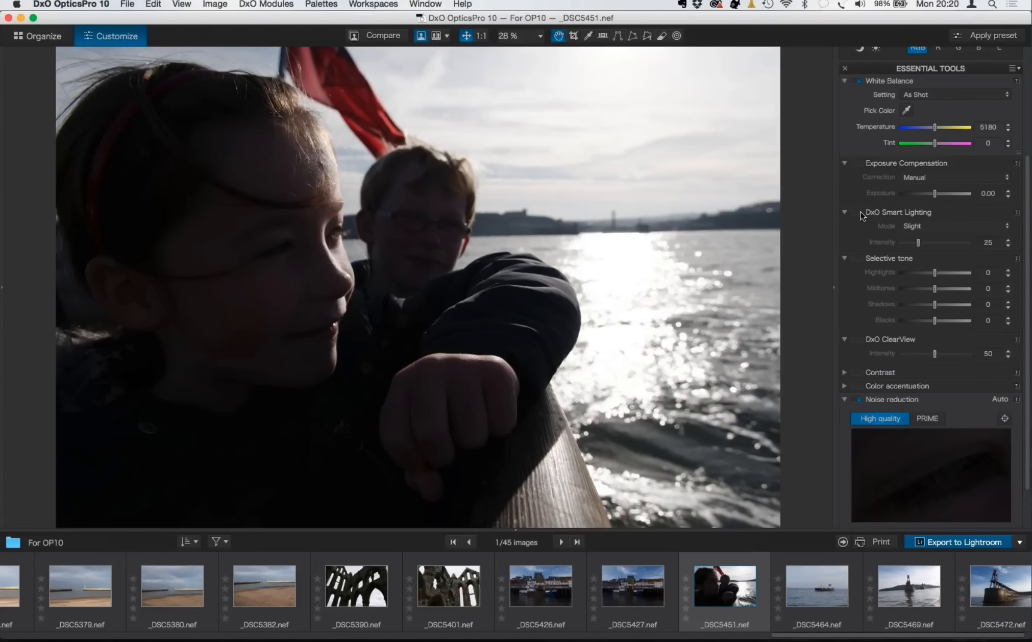
pyautogui.click(860, 212)
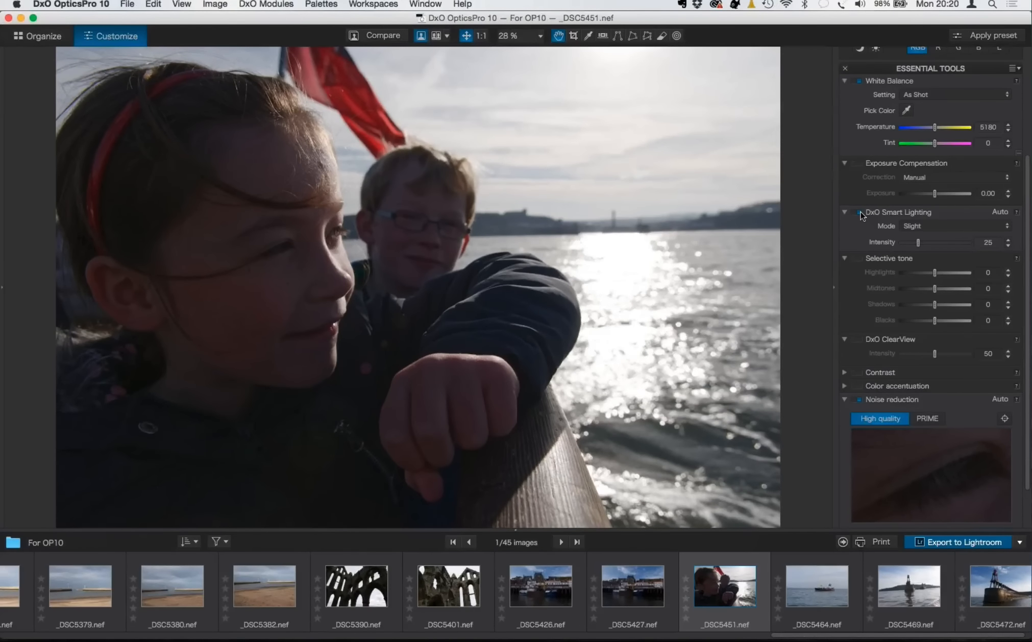
pyautogui.click(860, 212)
pyautogui.moveTo(917, 244); pyautogui.dragTo(929, 245)
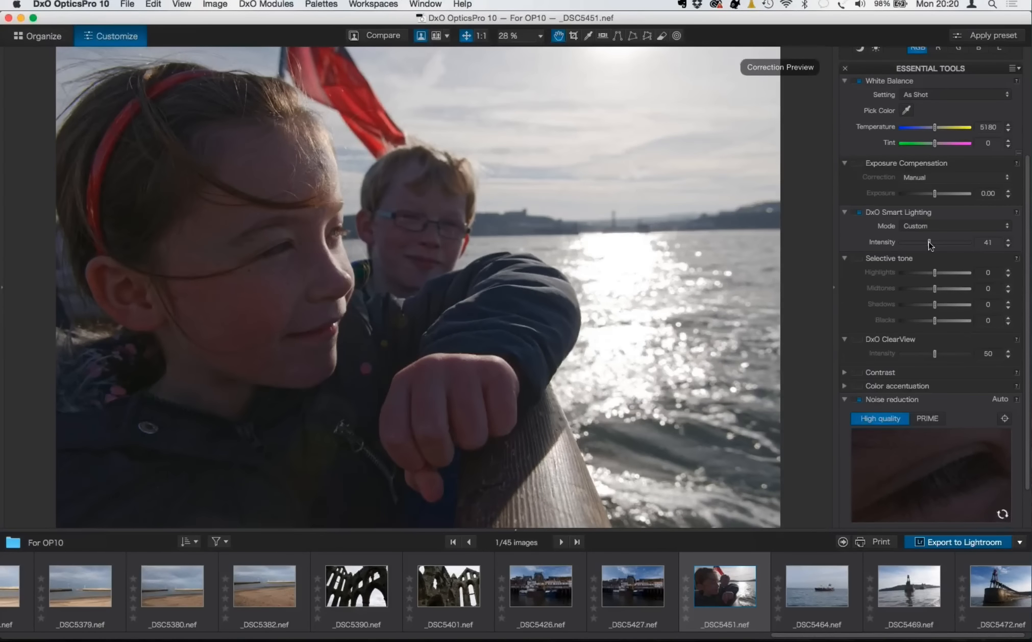
pyautogui.moveTo(929, 245); pyautogui.dragTo(933, 245)
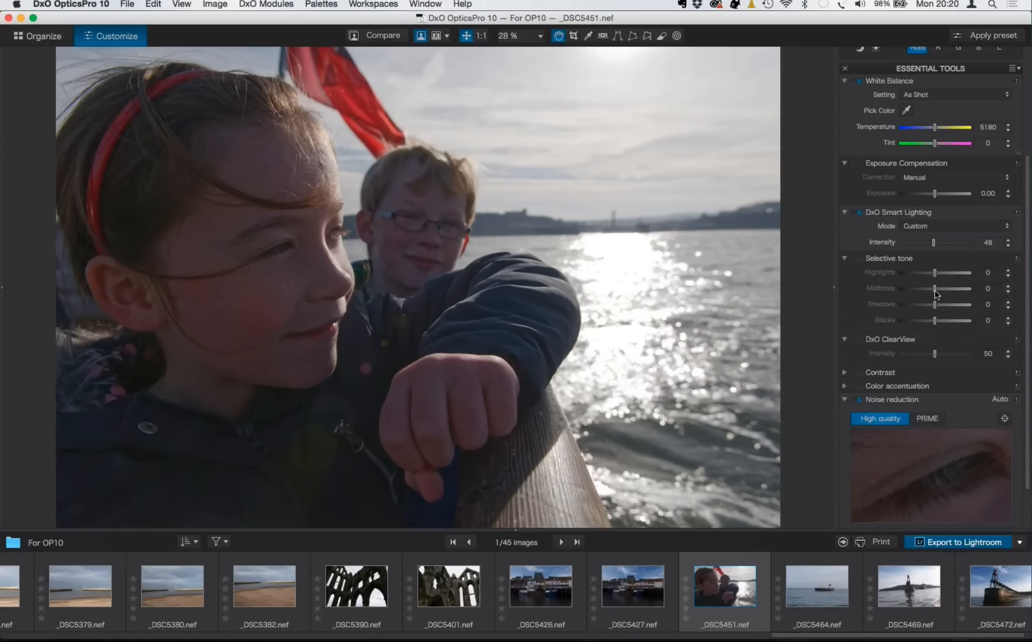
# - Set the children photo's selective tone to midtones -16 and blacks -14, and compare the result with the original
pyautogui.moveTo(936, 293); pyautogui.dragTo(931, 293)
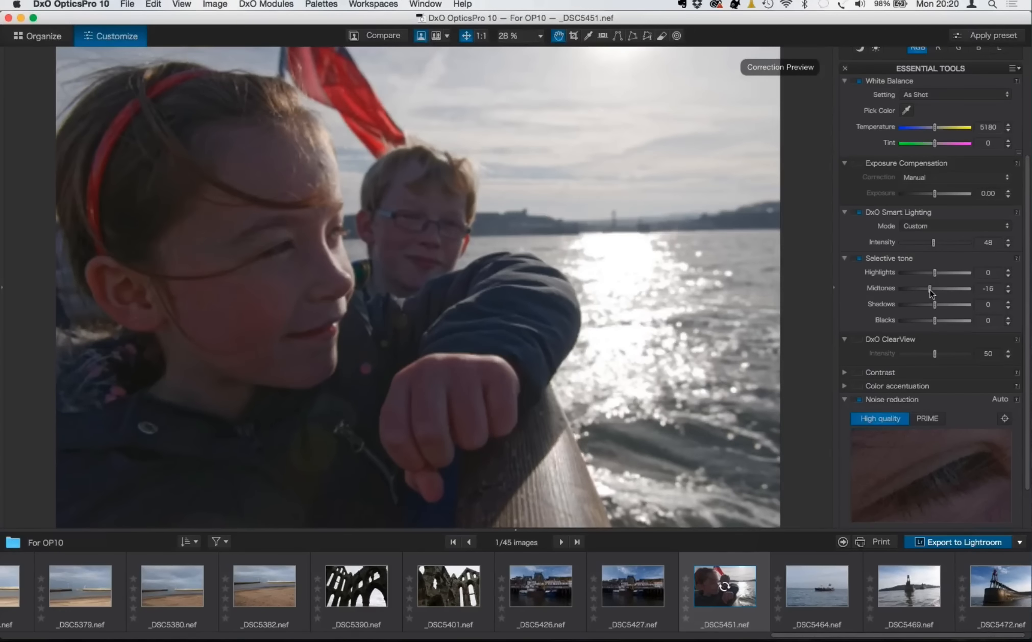
pyautogui.moveTo(935, 321); pyautogui.dragTo(931, 323)
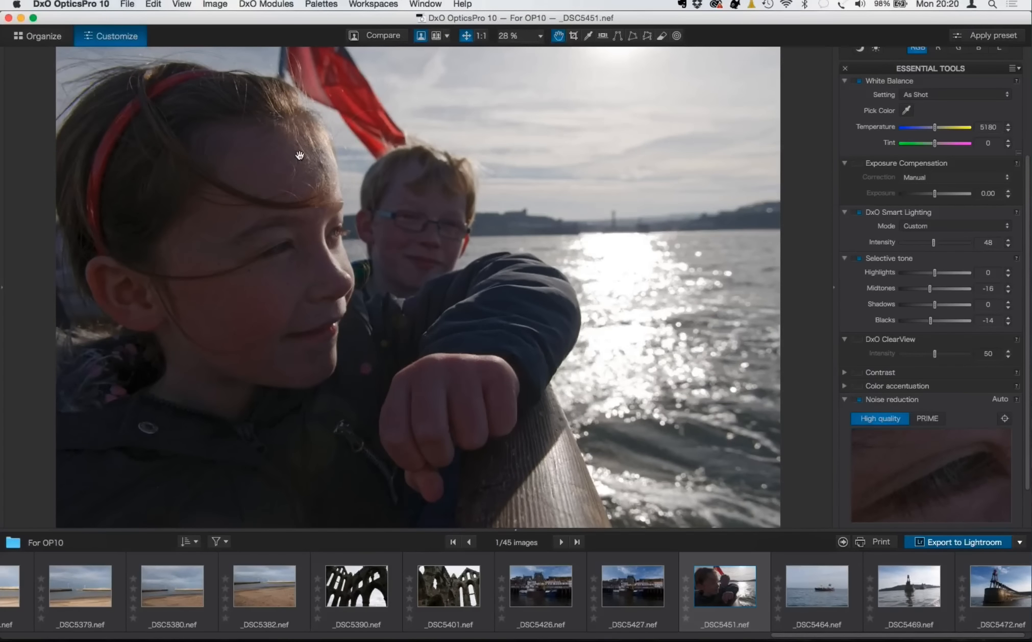
pyautogui.click(380, 37)
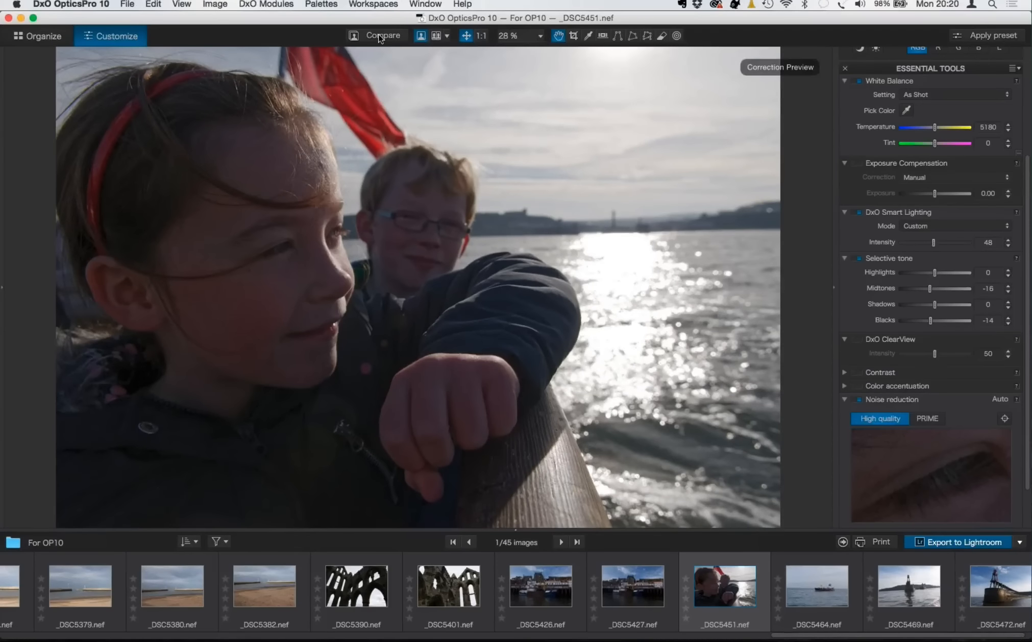
pyautogui.click(381, 36)
pyautogui.click(380, 37)
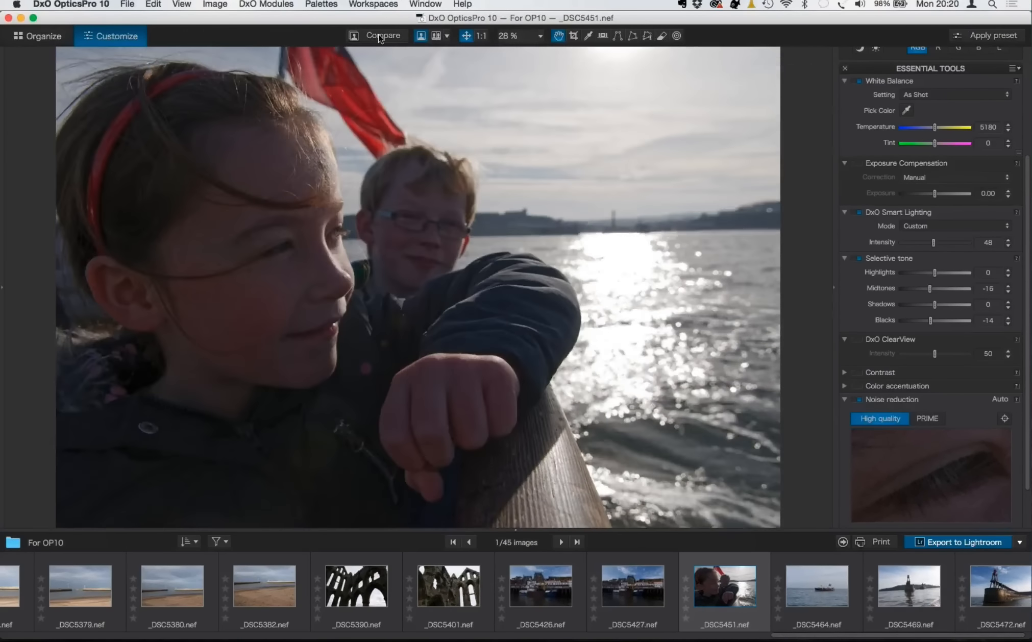
pyautogui.click(380, 36)
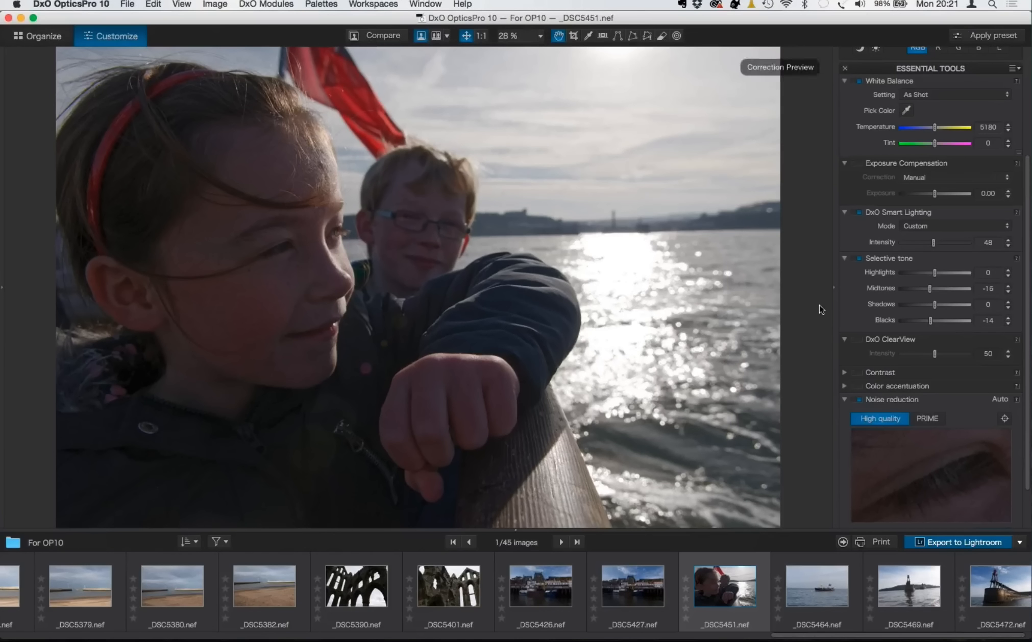
# - Switch to the workspace that adds the Light, Color, Detail and Geometry palettes
pyautogui.scroll(-3, 866, 375)
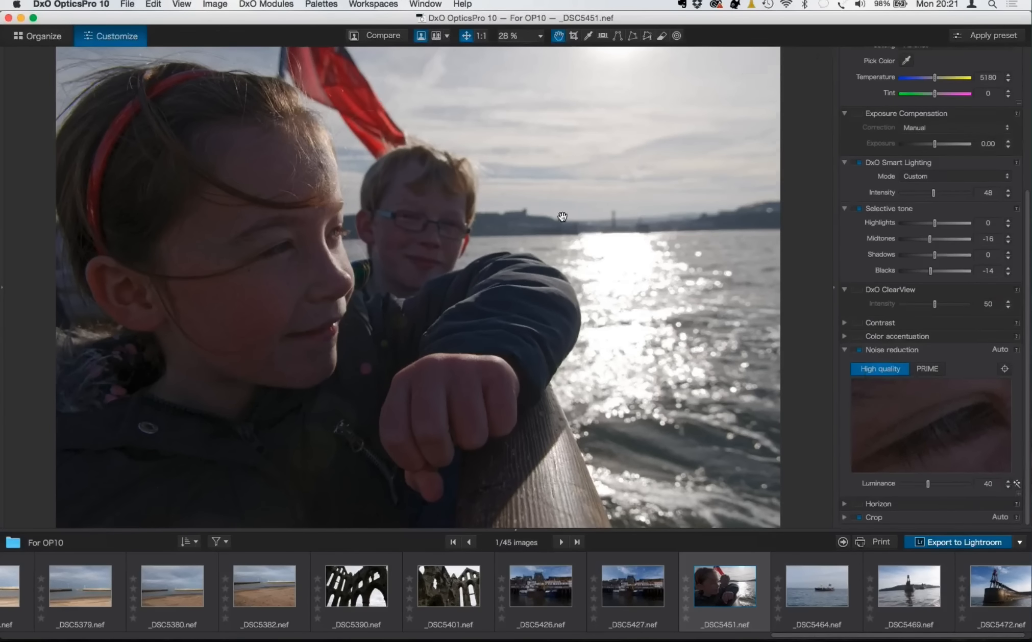
pyautogui.click(364, 7)
pyautogui.click(381, 35)
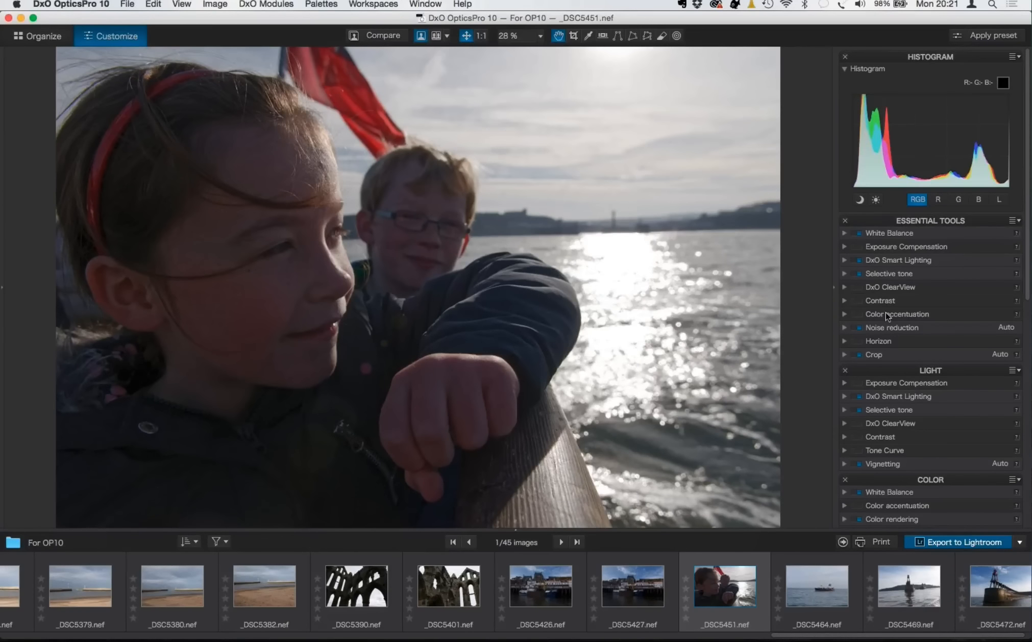
# - Detach the Color palette, expand its Hue / Saturation / Lightness section, and place it over the photo's sky
pyautogui.scroll(-5, 917, 393)
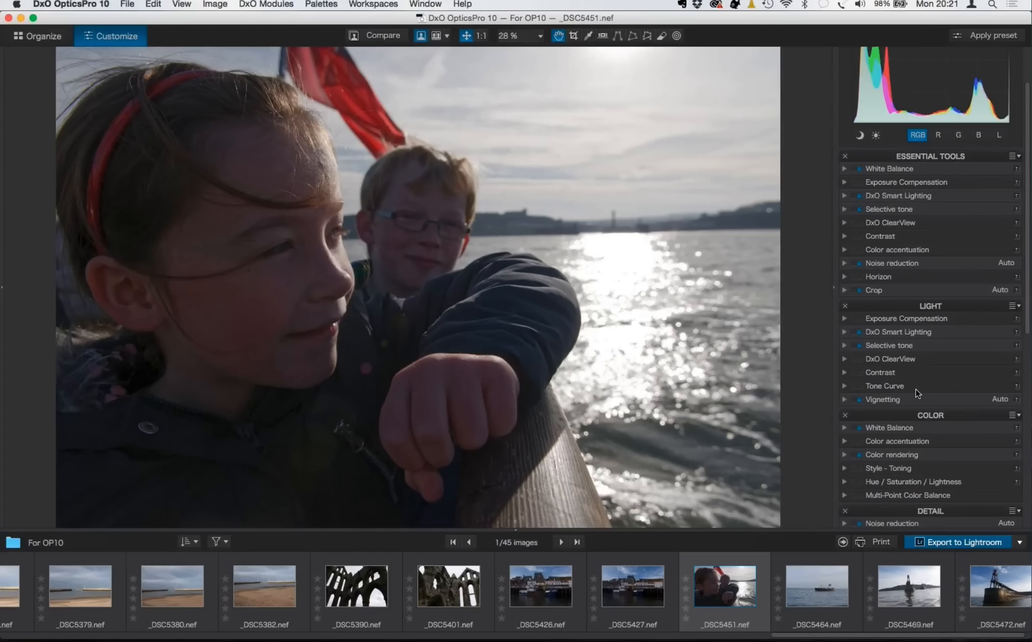
pyautogui.scroll(-1, 917, 393)
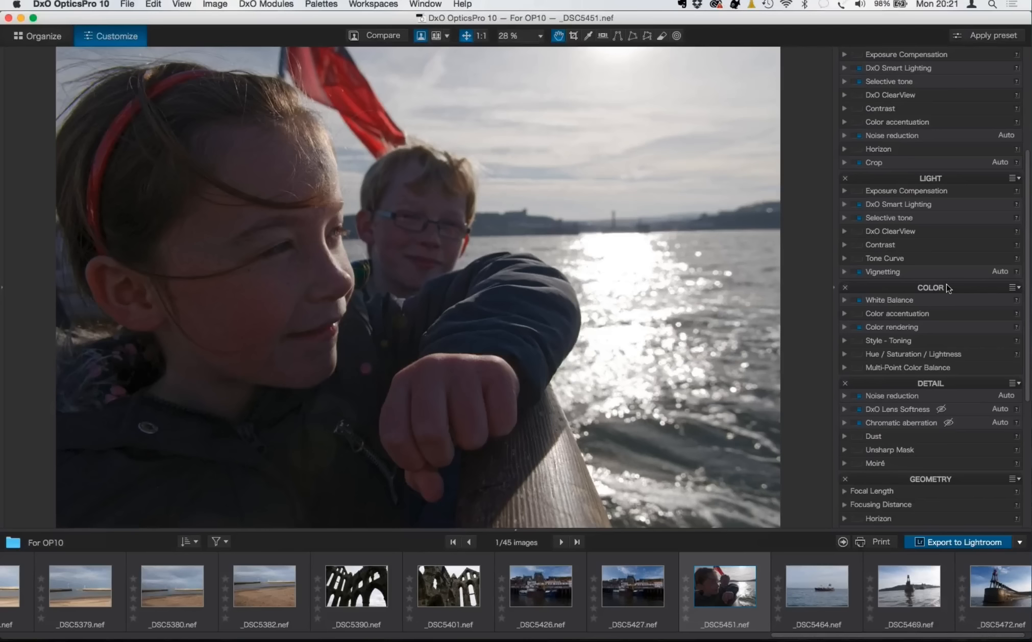
pyautogui.moveTo(948, 289); pyautogui.dragTo(691, 185)
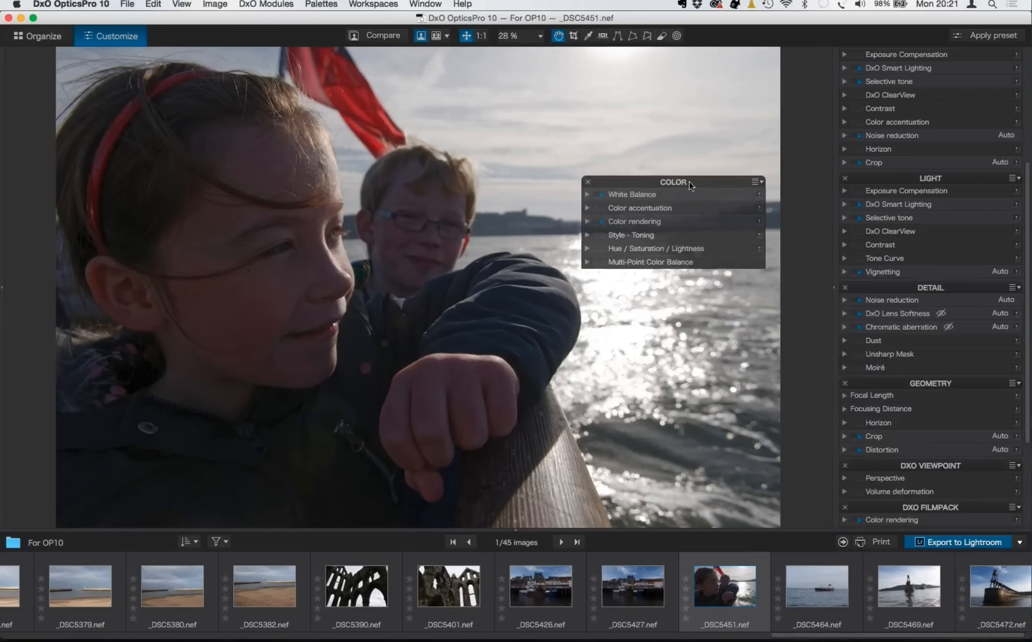
pyautogui.click(587, 249)
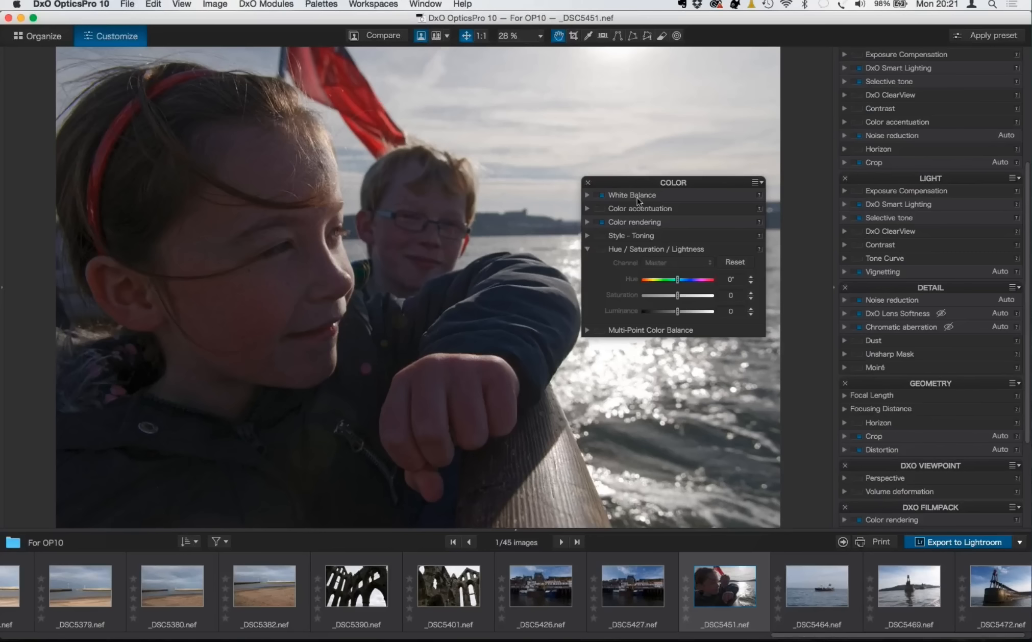
pyautogui.moveTo(652, 185); pyautogui.dragTo(686, 117)
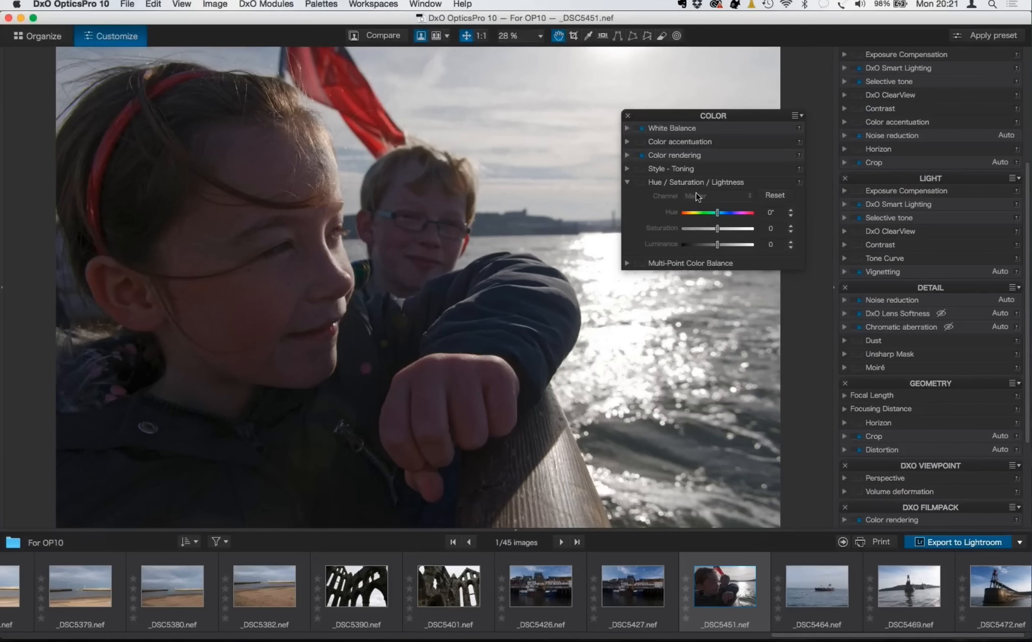
# - Enable Hue / Saturation / Lightness and set the Reds channel to saturation -20 and luminance 28
pyautogui.click(642, 183)
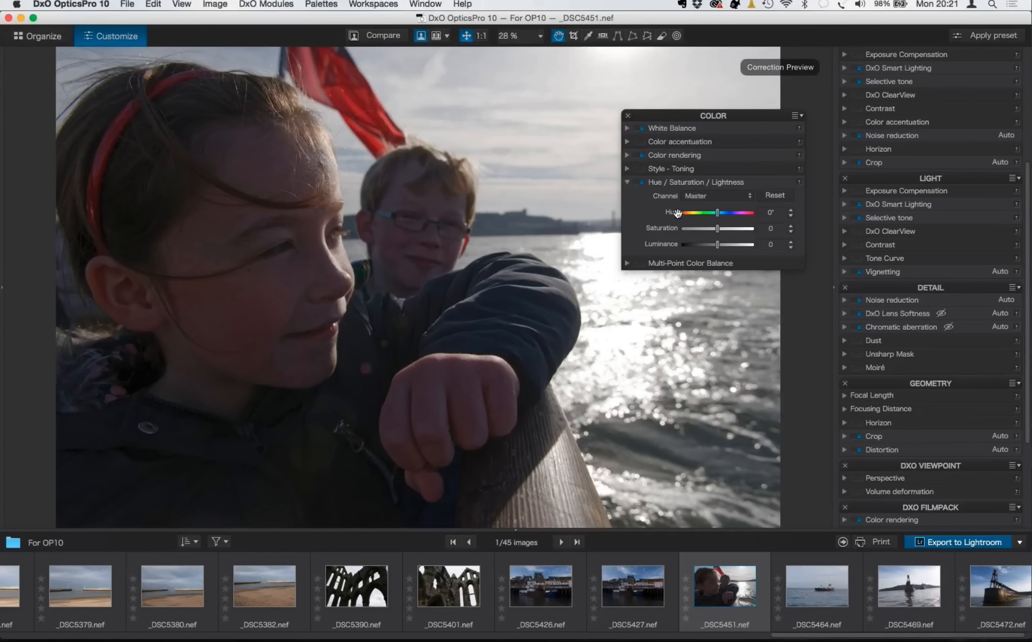
pyautogui.click(725, 196)
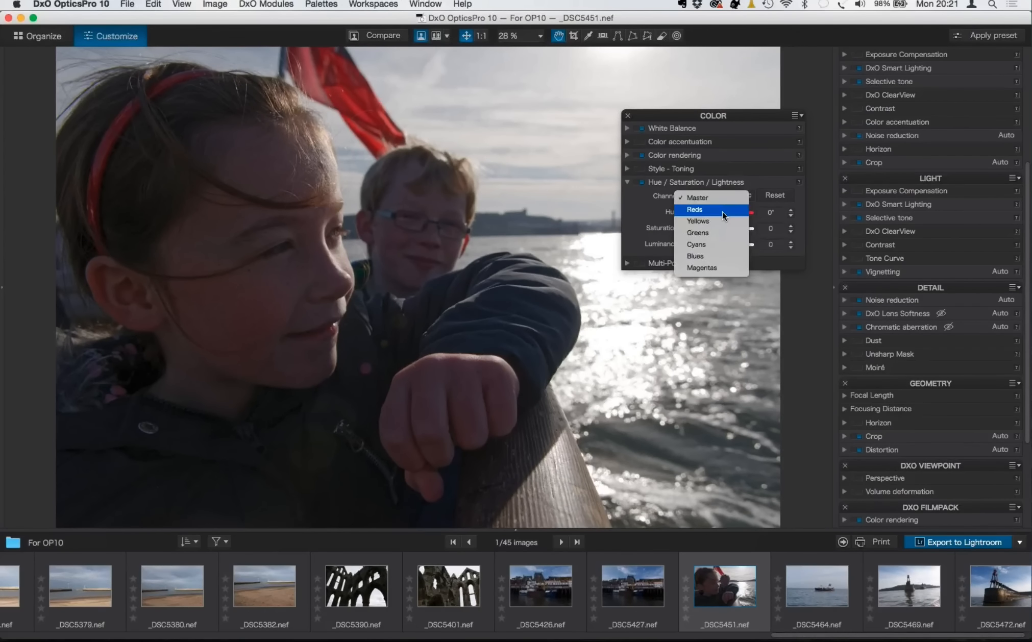
pyautogui.click(695, 210)
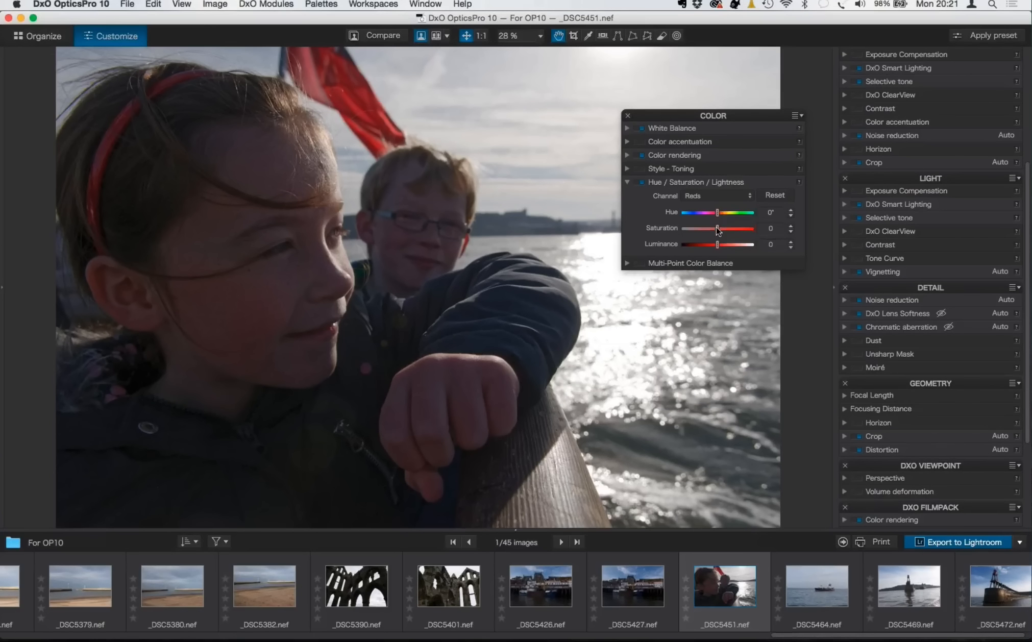
pyautogui.moveTo(717, 230); pyautogui.dragTo(710, 231)
pyautogui.moveTo(717, 245); pyautogui.dragTo(727, 245)
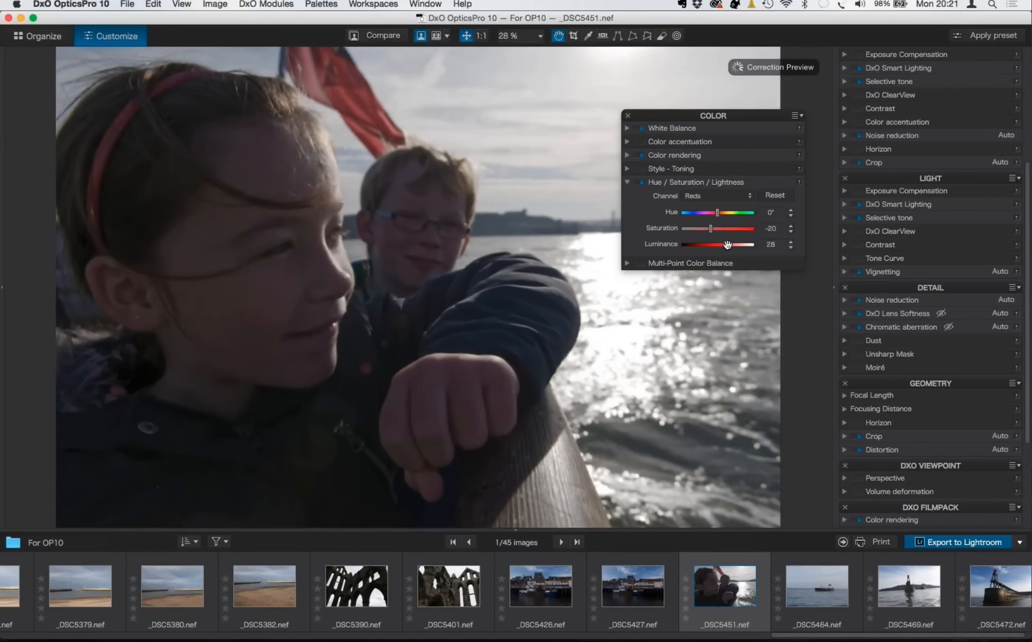
# - Compare the photo with the Hue / Saturation / Lightness correction off and on, and set the Reds saturation to -14
pyautogui.click(639, 183)
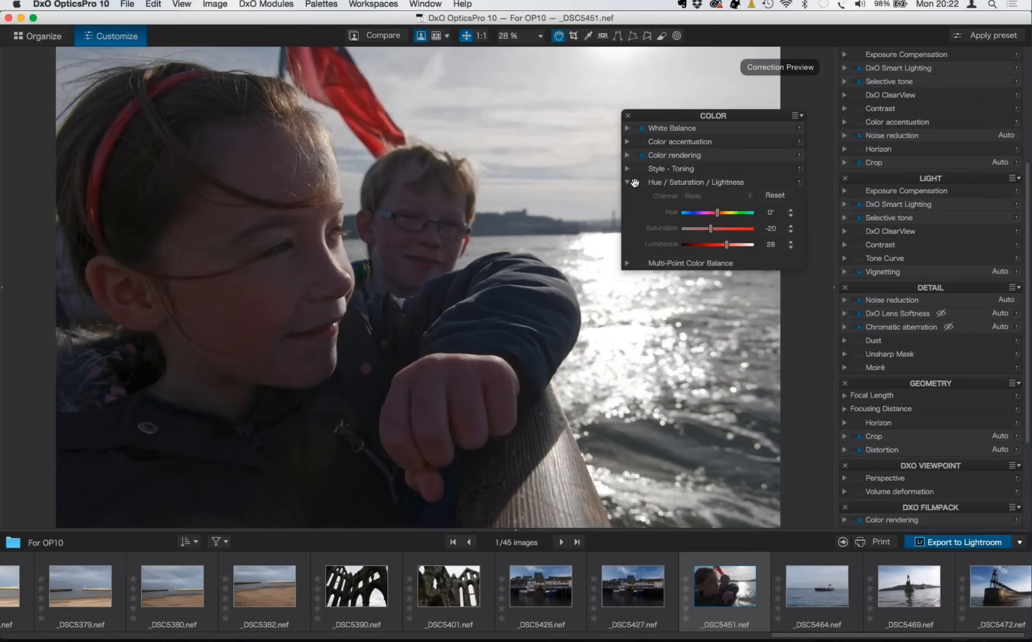
pyautogui.click(643, 182)
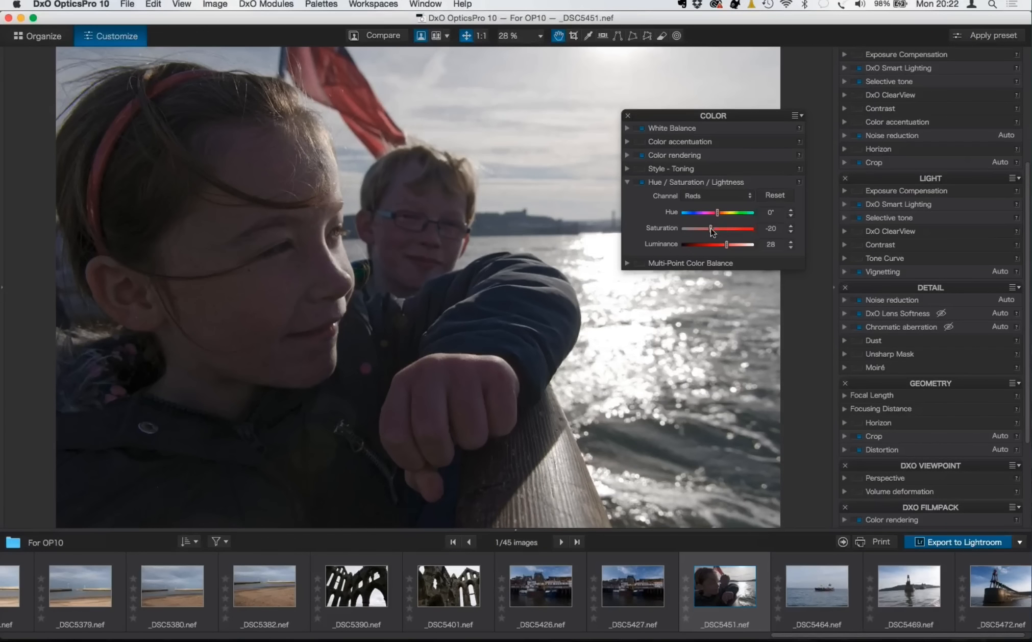
pyautogui.moveTo(711, 228); pyautogui.dragTo(713, 229)
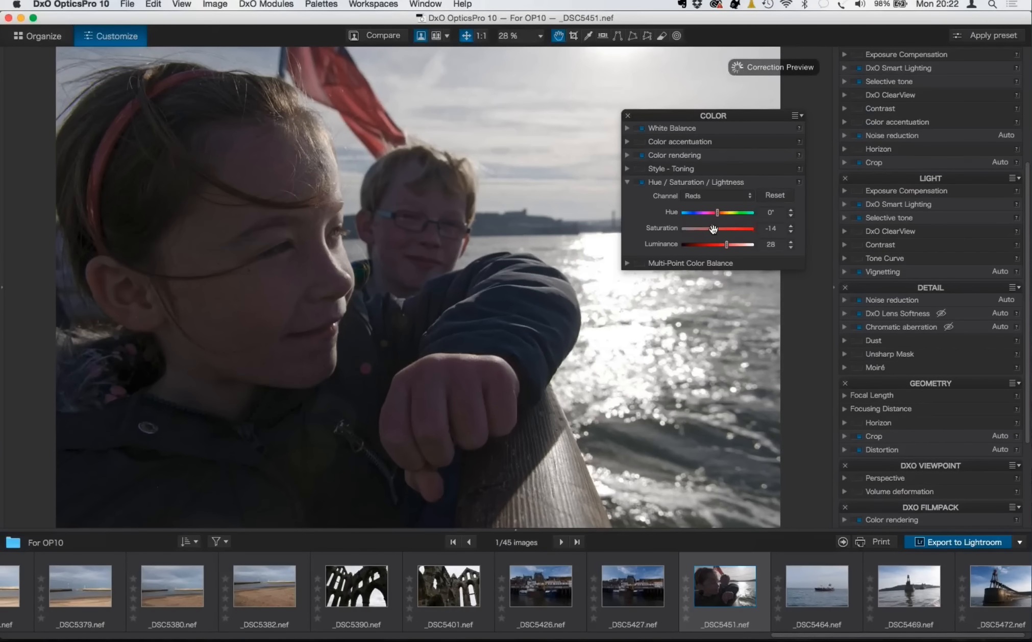
# - Set the Magentas channel to saturation -38 and luminance 30, and compare the children photo with the original
pyautogui.click(718, 198)
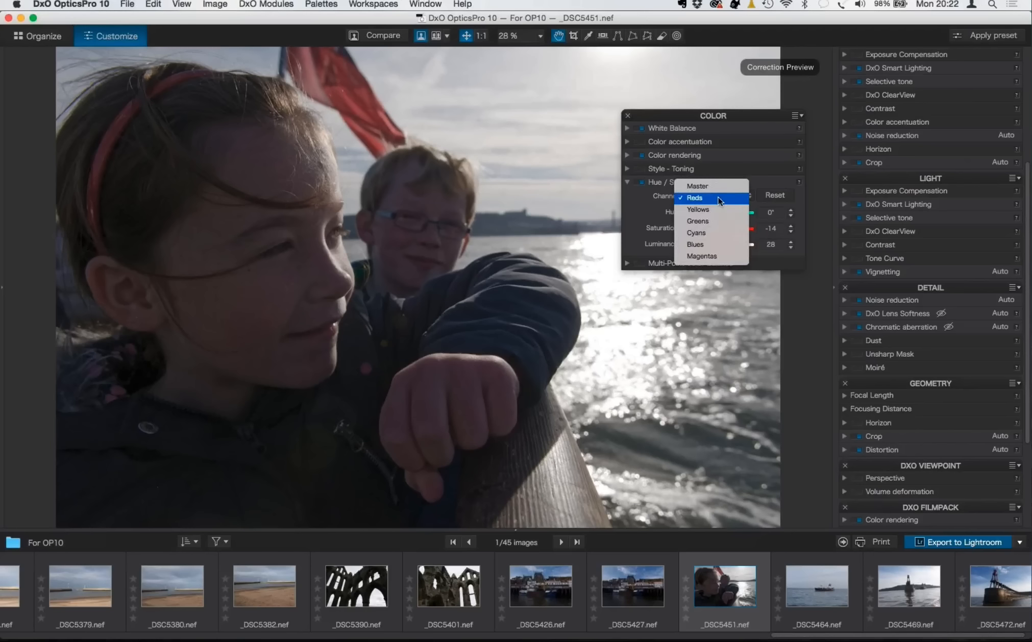
pyautogui.click(717, 256)
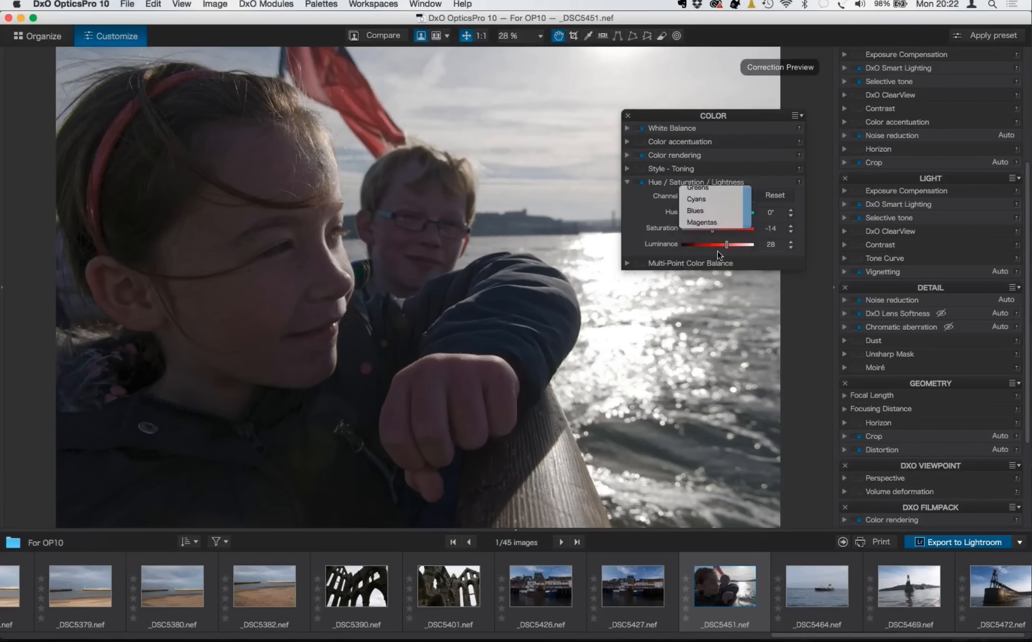
pyautogui.moveTo(718, 229)
pyautogui.mouseDown()
pyautogui.moveTo(704, 230)
pyautogui.moveTo(728, 247)
pyautogui.mouseUp()
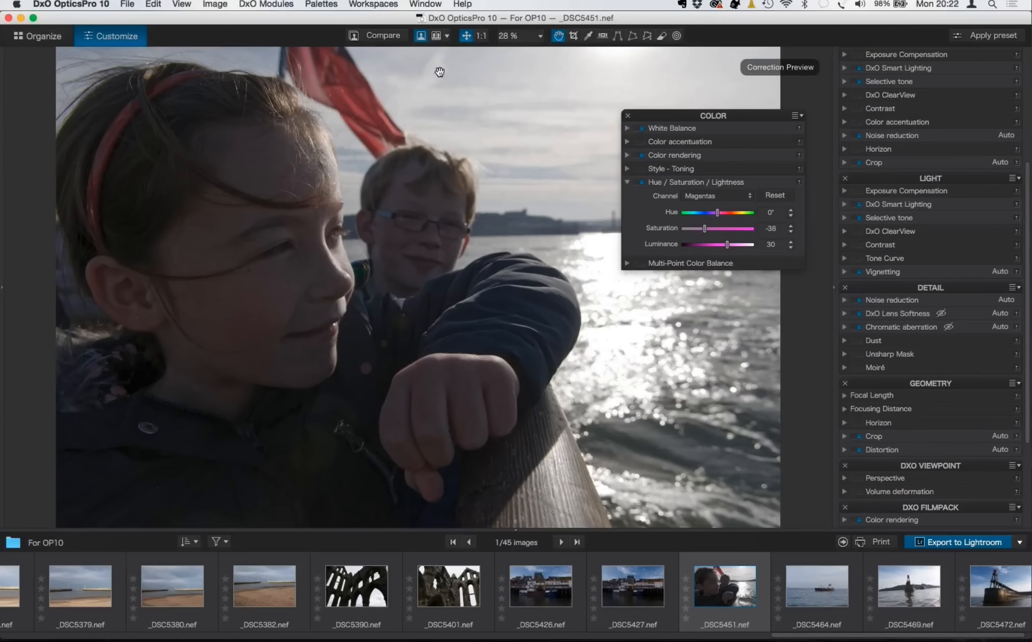
pyautogui.click(371, 40)
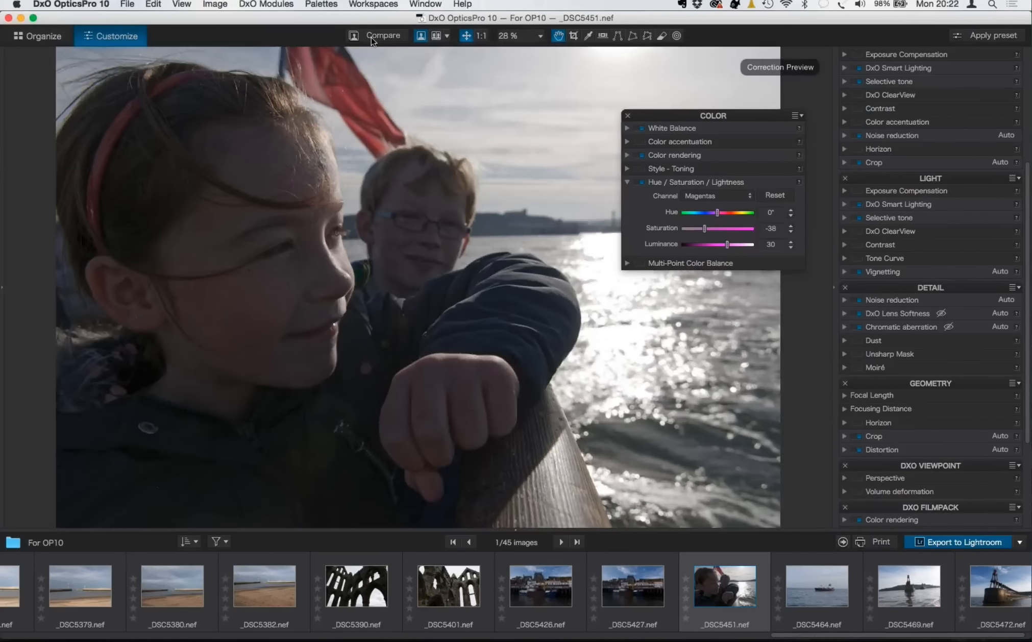
pyautogui.click(371, 40)
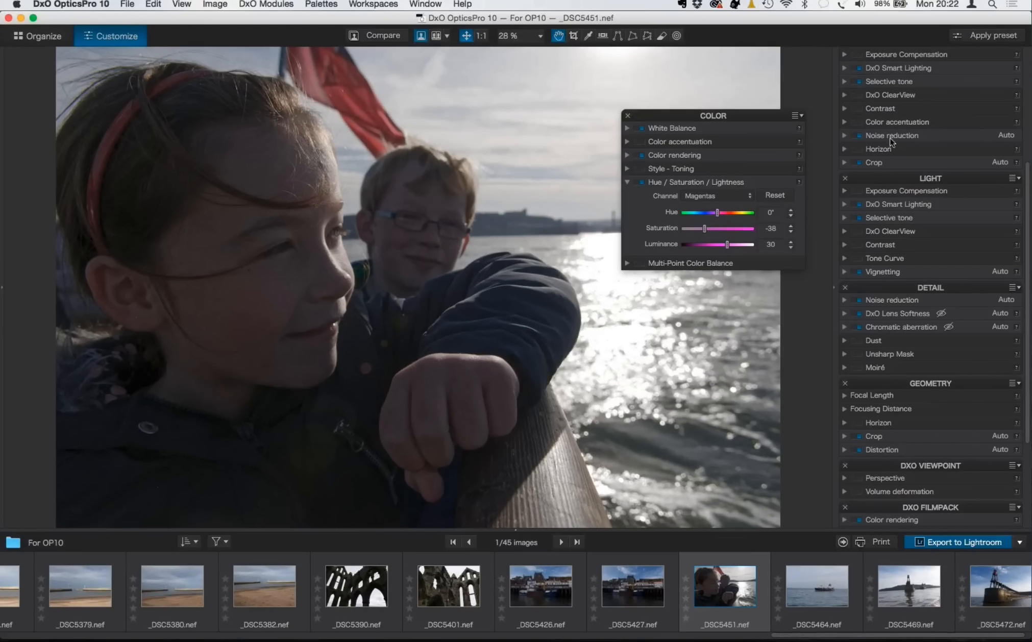
pyautogui.scroll(5, 907, 148)
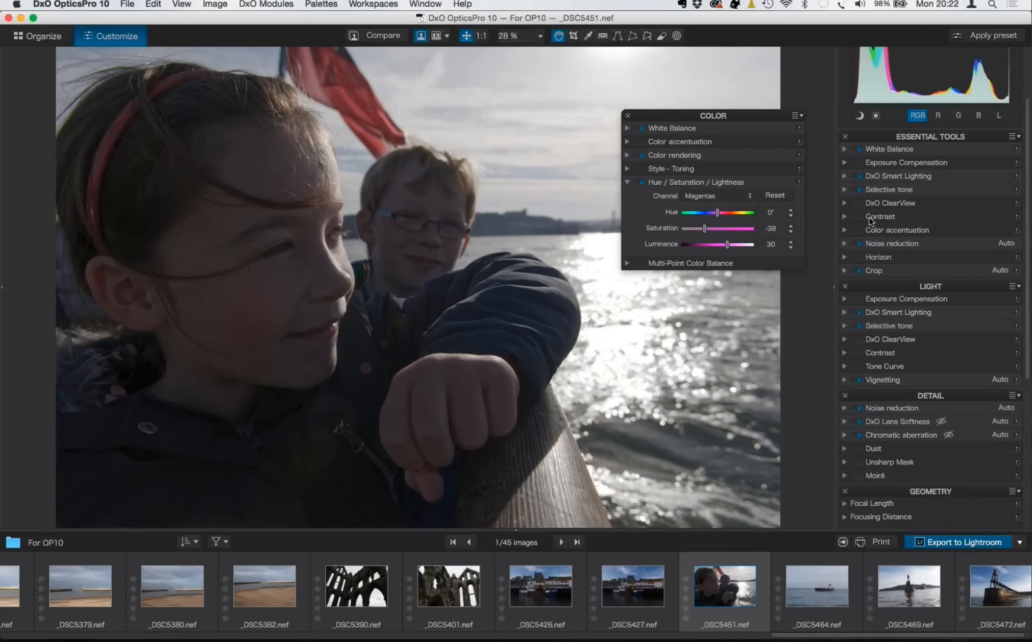
# - Set the Selective tone Blacks of the children photo to -31
pyautogui.scroll(4, 871, 246)
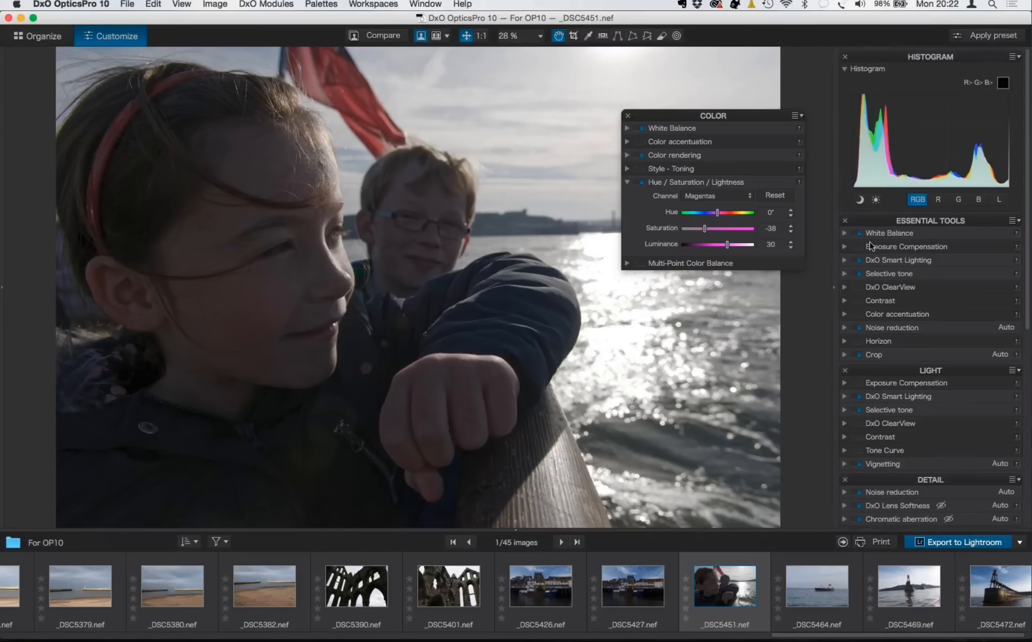
pyautogui.click(845, 274)
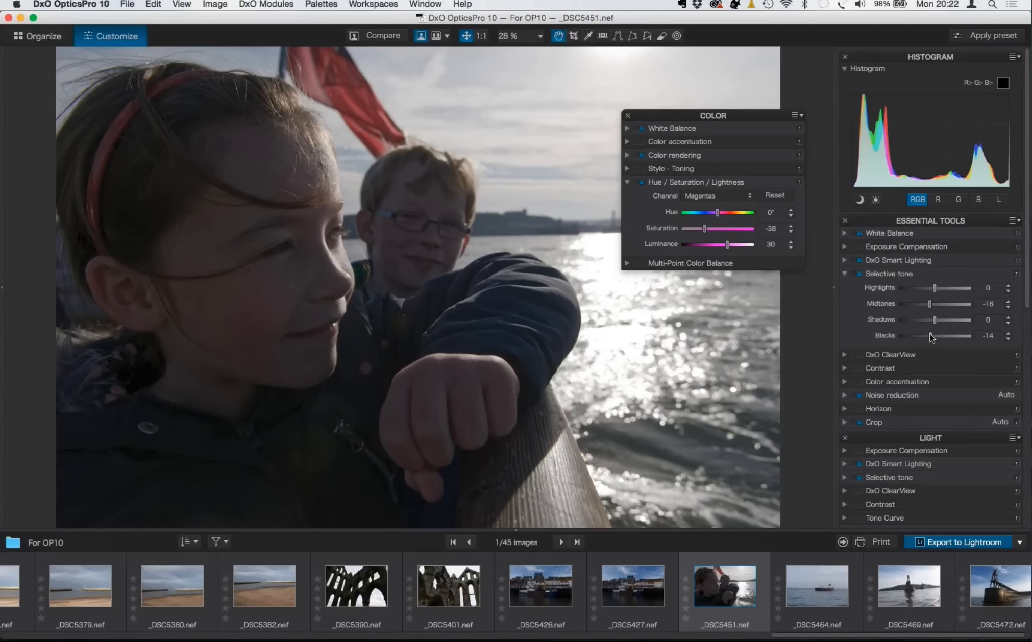
pyautogui.moveTo(930, 337); pyautogui.dragTo(925, 337)
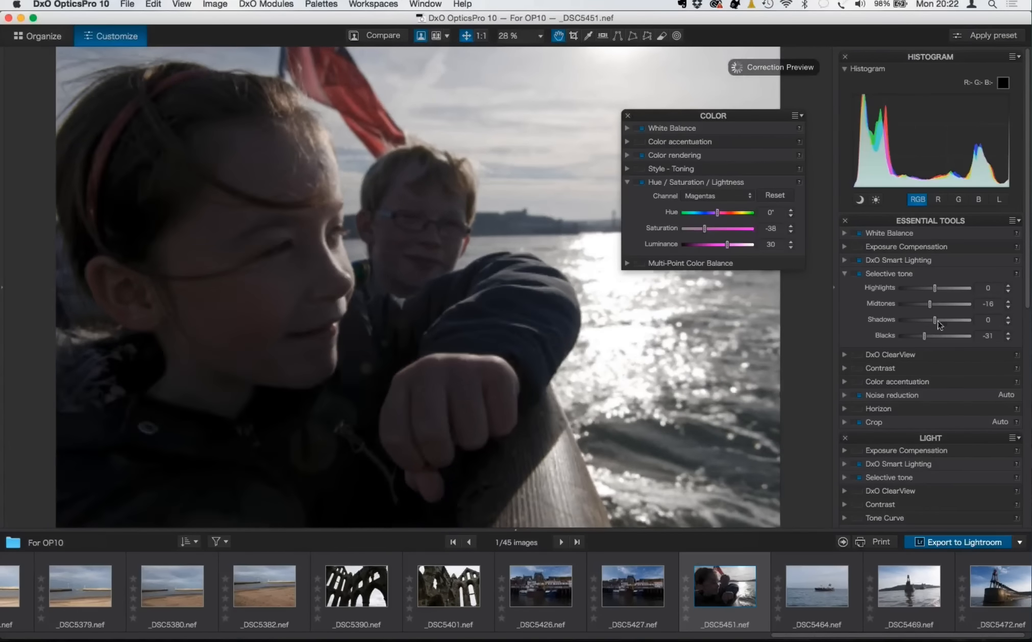
# - Set the children photo's Microcontrast to 16 and compare the result with the original
pyautogui.click(845, 368)
pyautogui.click(940, 399)
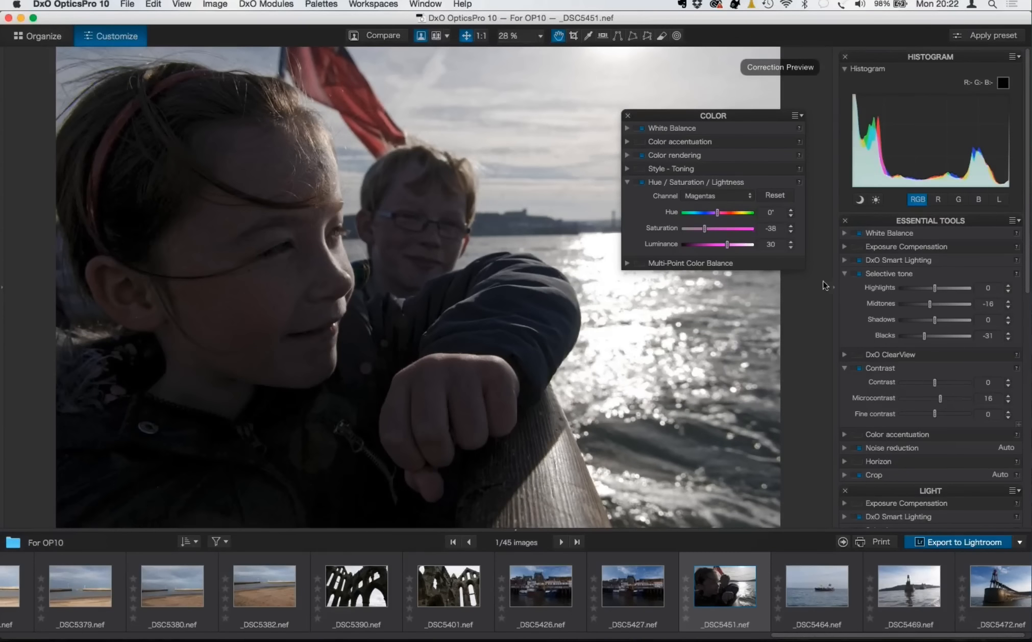
pyautogui.click(378, 39)
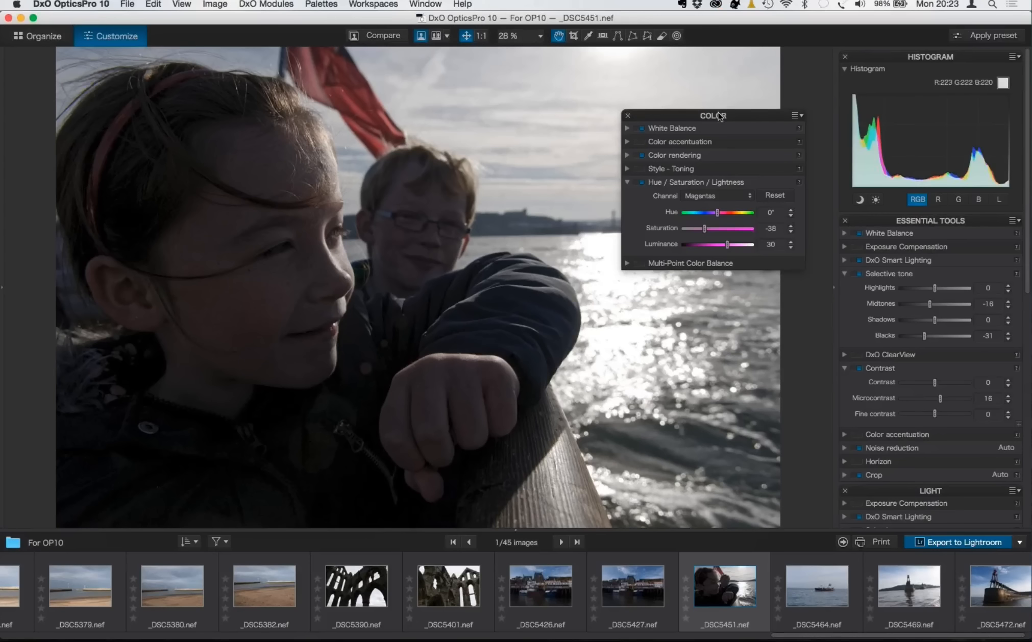
# - Dock the Color palette below Essential Tools and open the pier photo _DSC5472.nef with its Hue / Saturation / Lightness section collapsed
pyautogui.moveTo(728, 135); pyautogui.dragTo(939, 379)
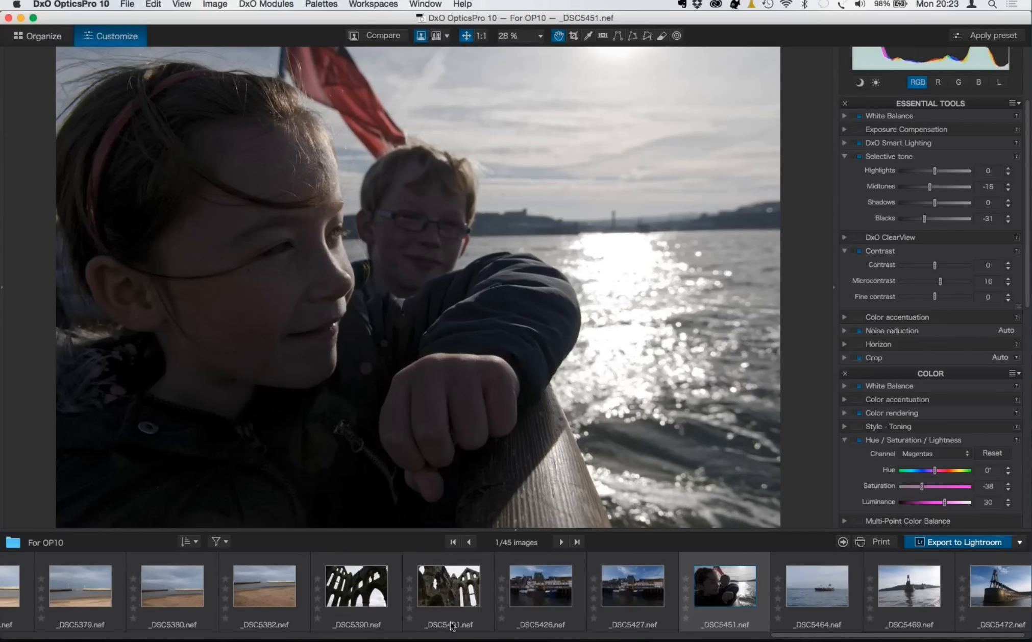
pyautogui.hscroll(1, 800, 580)
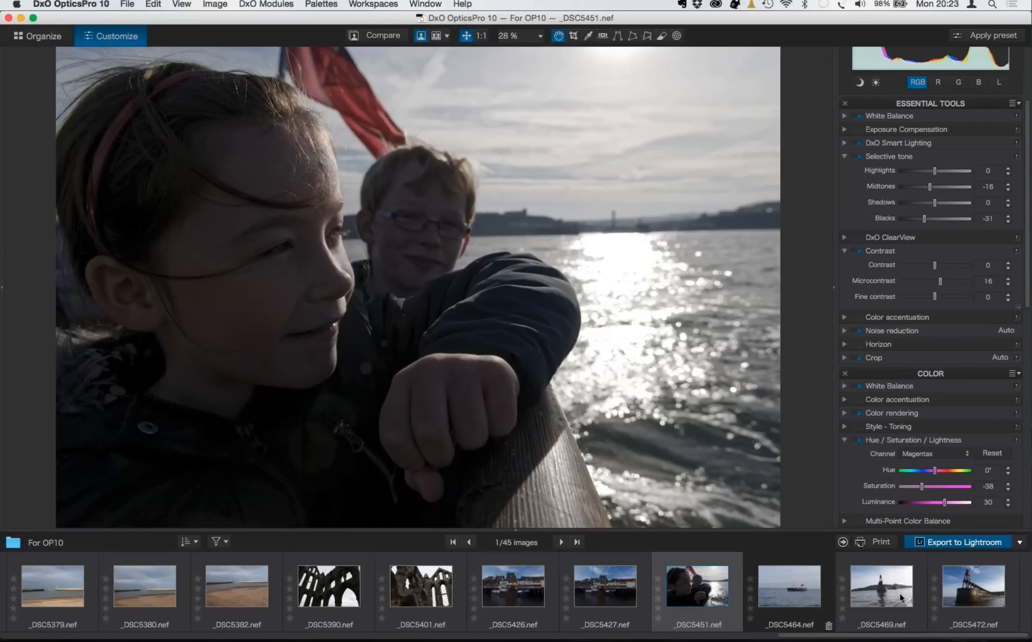
pyautogui.click(971, 591)
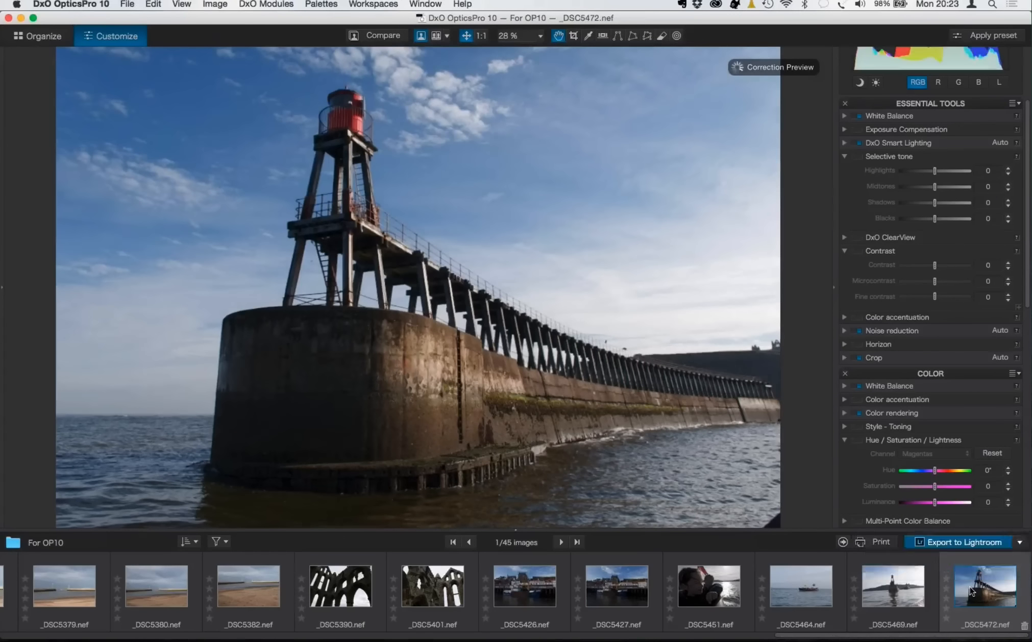
pyautogui.click(845, 441)
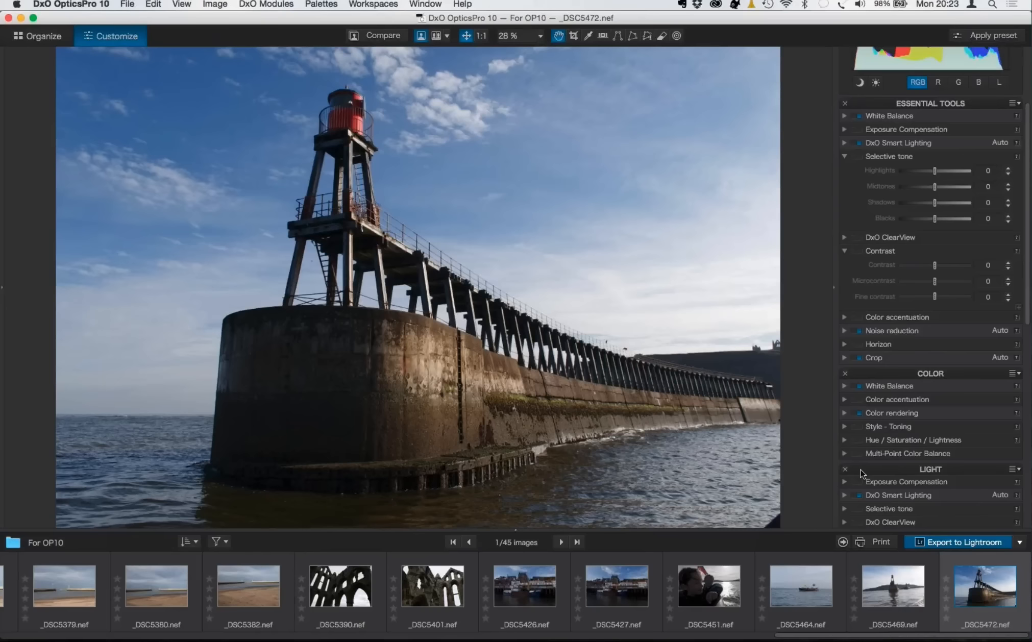
# - Start the Force Parallel correction and align its first guide with the left edge of the pier's rounded stone head
pyautogui.scroll(-5, 862, 474)
pyautogui.scroll(-5, 862, 473)
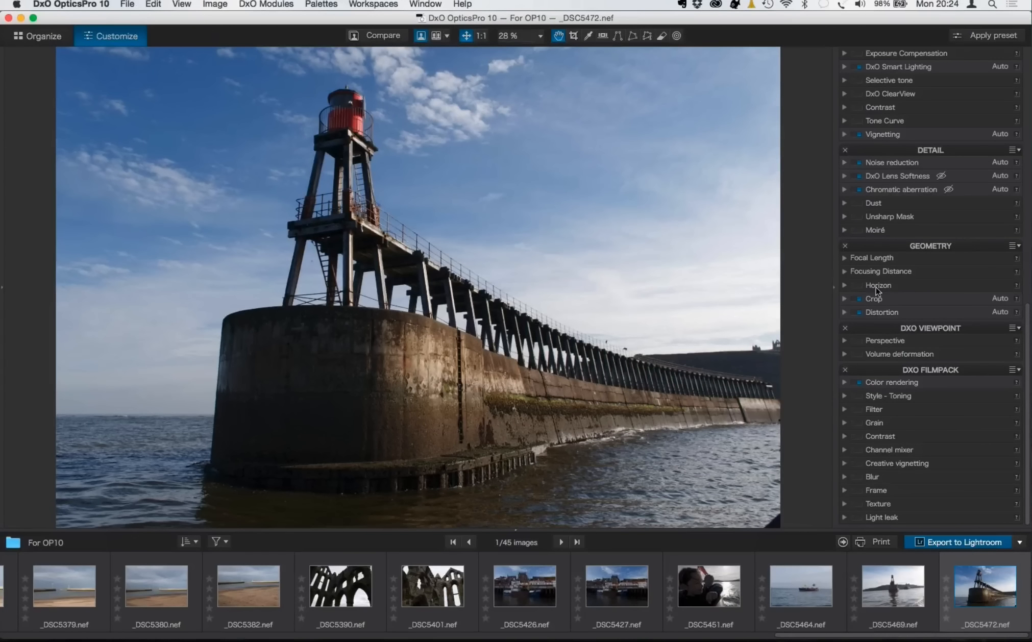
pyautogui.click(618, 37)
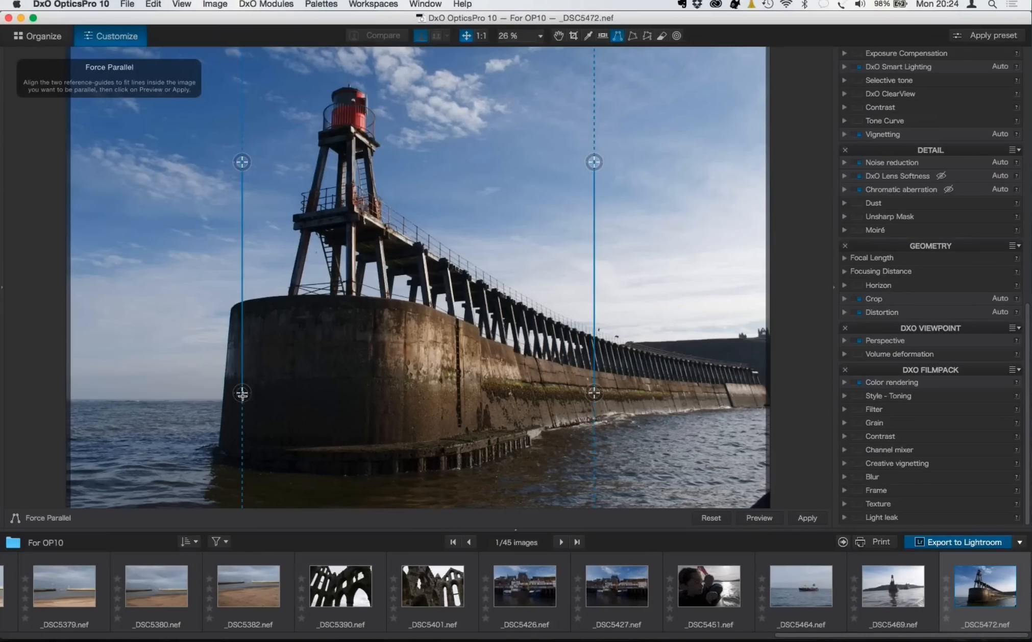
pyautogui.moveTo(242, 393); pyautogui.dragTo(218, 437)
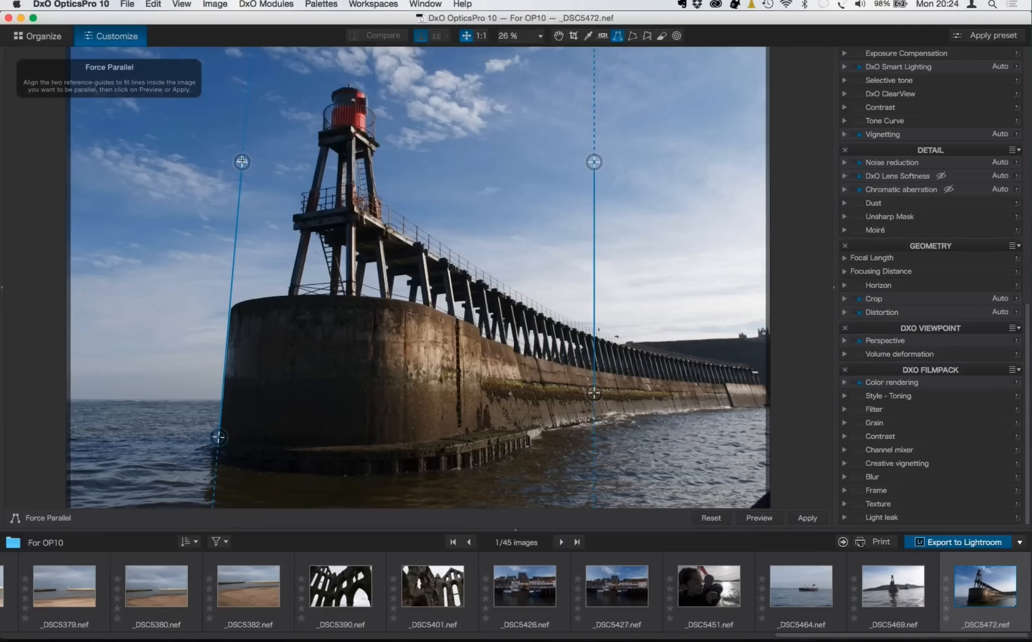
pyautogui.moveTo(242, 162); pyautogui.dragTo(233, 160)
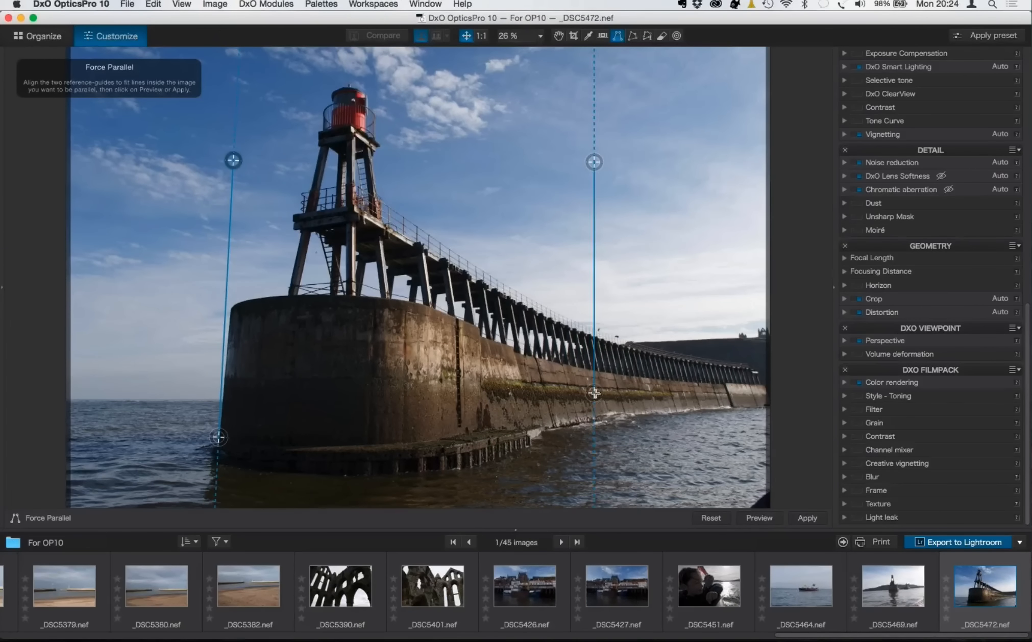
# - Align the second Force Parallel guide with the right-hand vertical edge of the pier head and preview the correction
pyautogui.moveTo(594, 393); pyautogui.dragTo(489, 432)
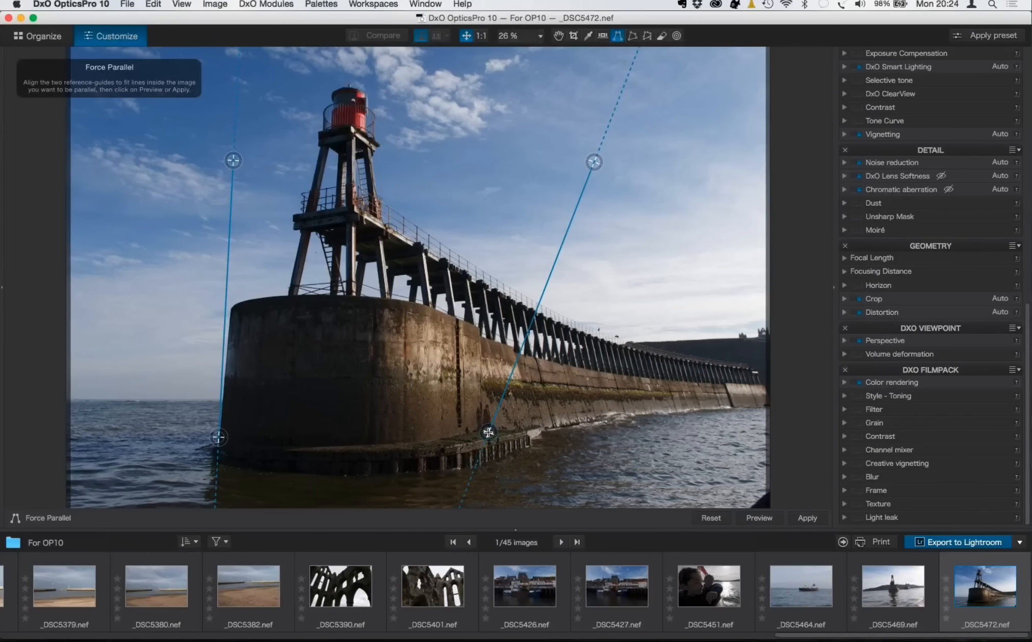
pyautogui.moveTo(594, 162); pyautogui.dragTo(481, 158)
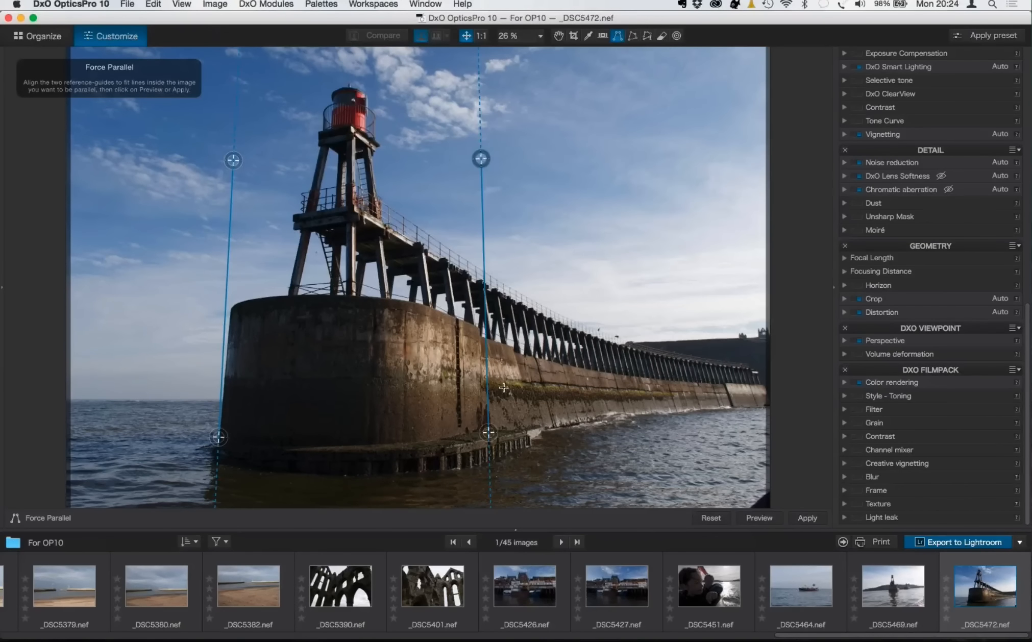
pyautogui.moveTo(489, 433); pyautogui.dragTo(484, 431)
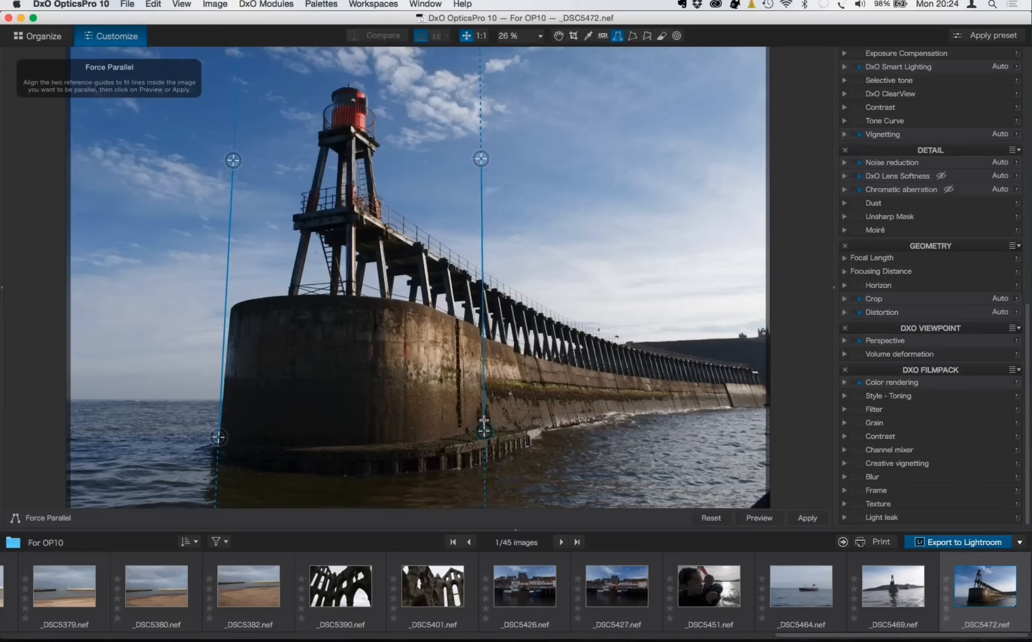
pyautogui.moveTo(479, 158); pyautogui.dragTo(472, 158)
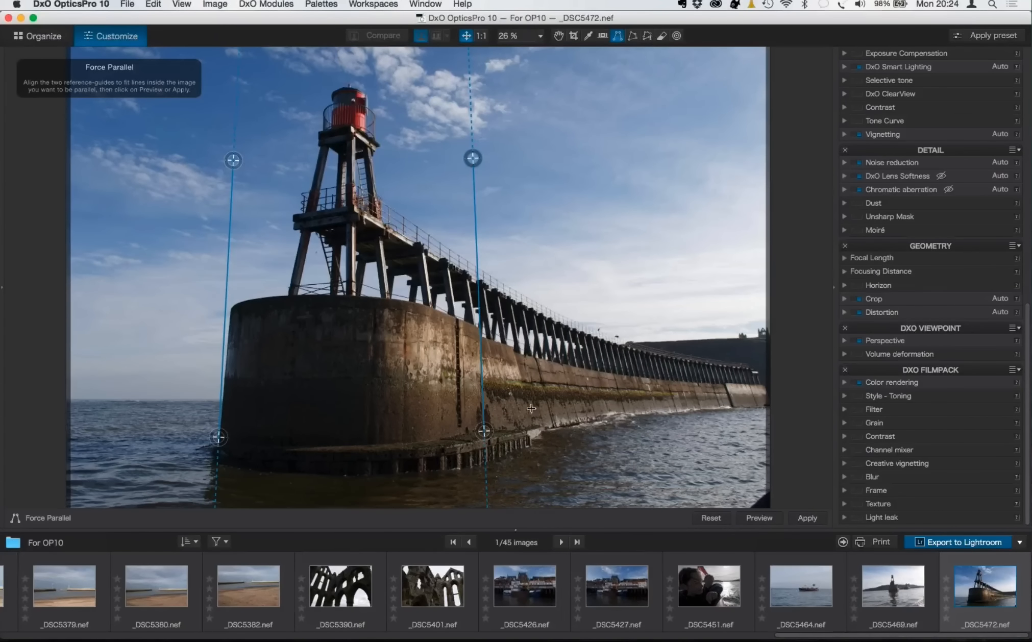
pyautogui.click(760, 518)
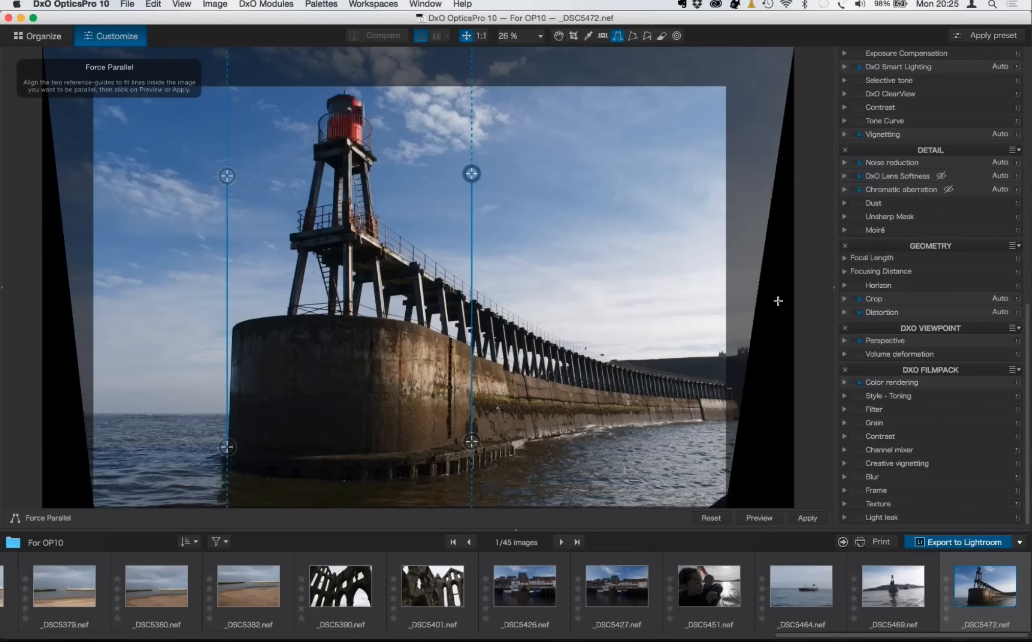
# - Examine the automatic crop with the Crop tool and extend its upper edge to the top of the photo, about 4347 x 2888 px
pyautogui.click(845, 300)
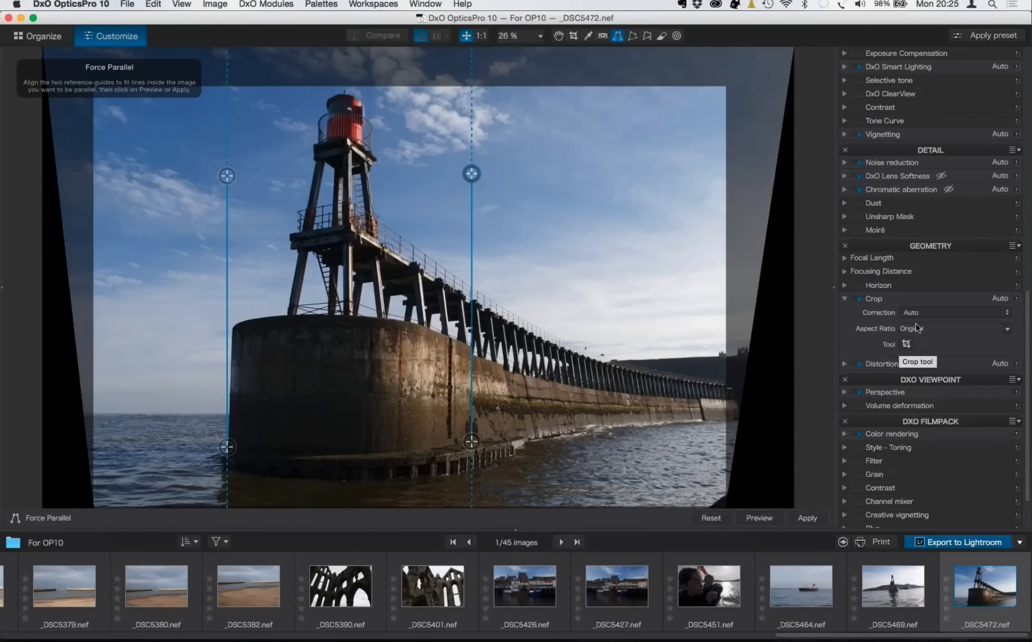
pyautogui.click(907, 345)
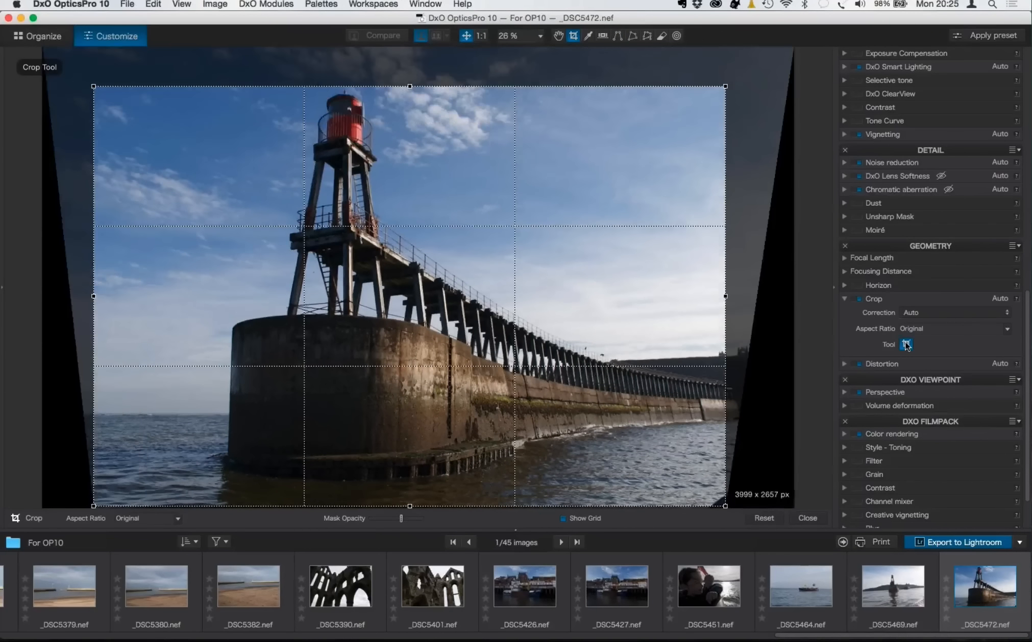
pyautogui.click(906, 344)
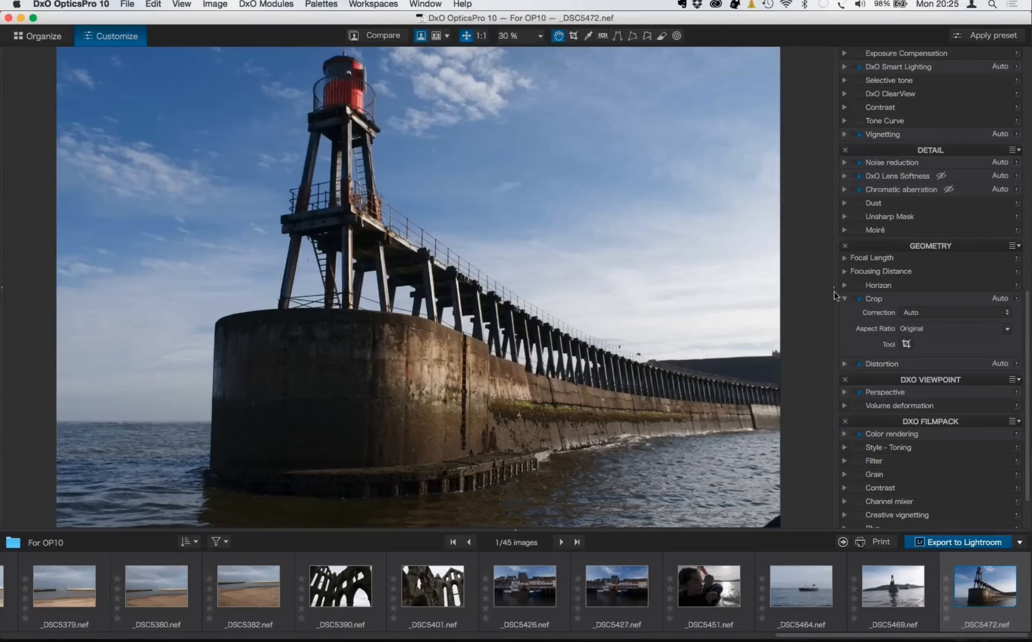
pyautogui.click(906, 344)
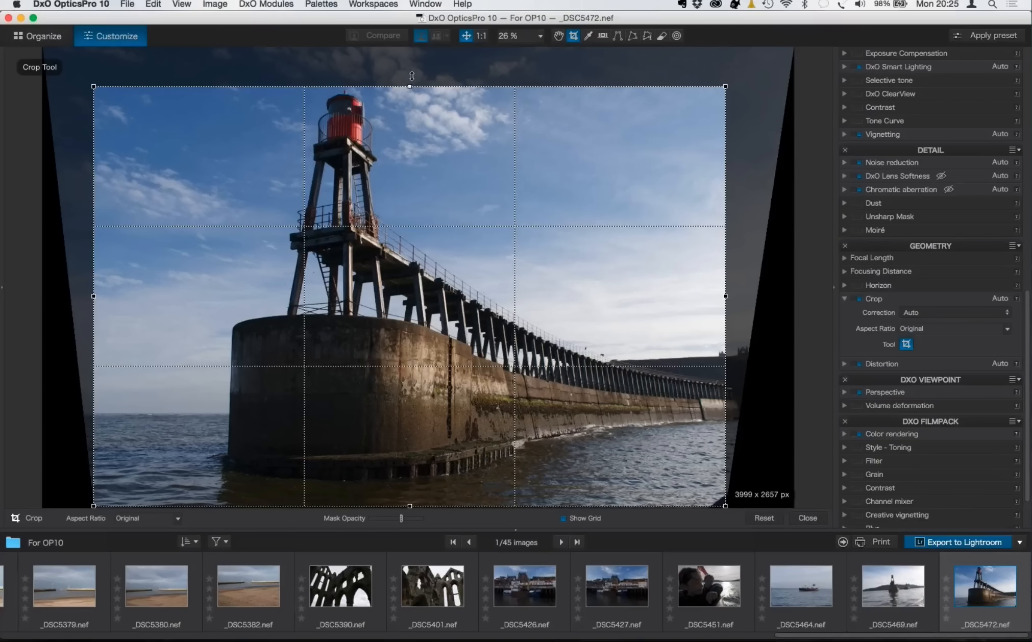
pyautogui.moveTo(410, 86); pyautogui.dragTo(411, 48)
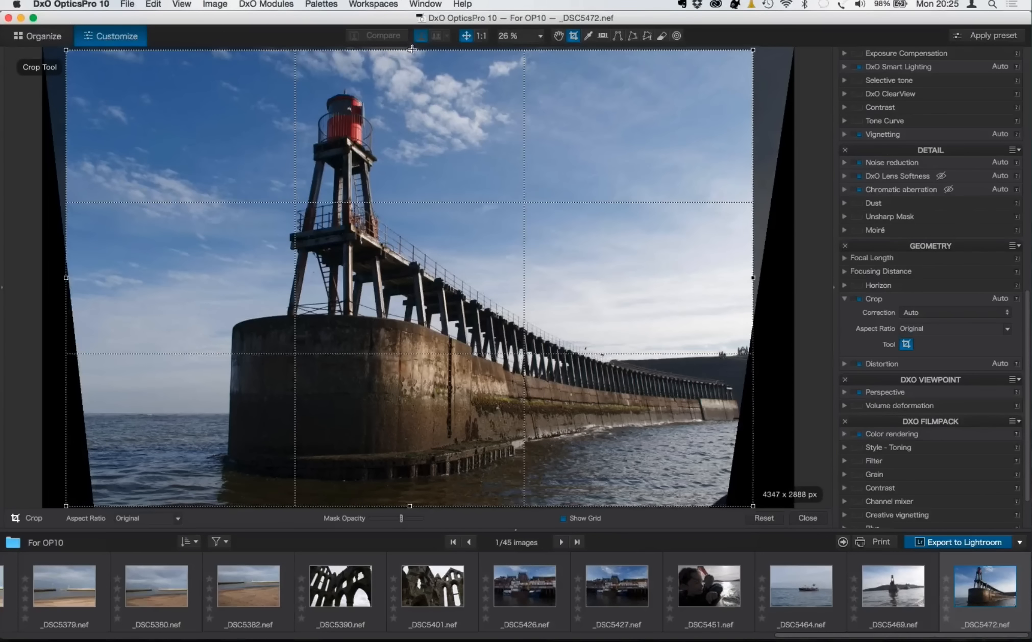
# - Set the crop's aspect ratio to Unconstrained, trim both sides to about 4010 x 2888 px, and close the Crop tool
pyautogui.click(936, 330)
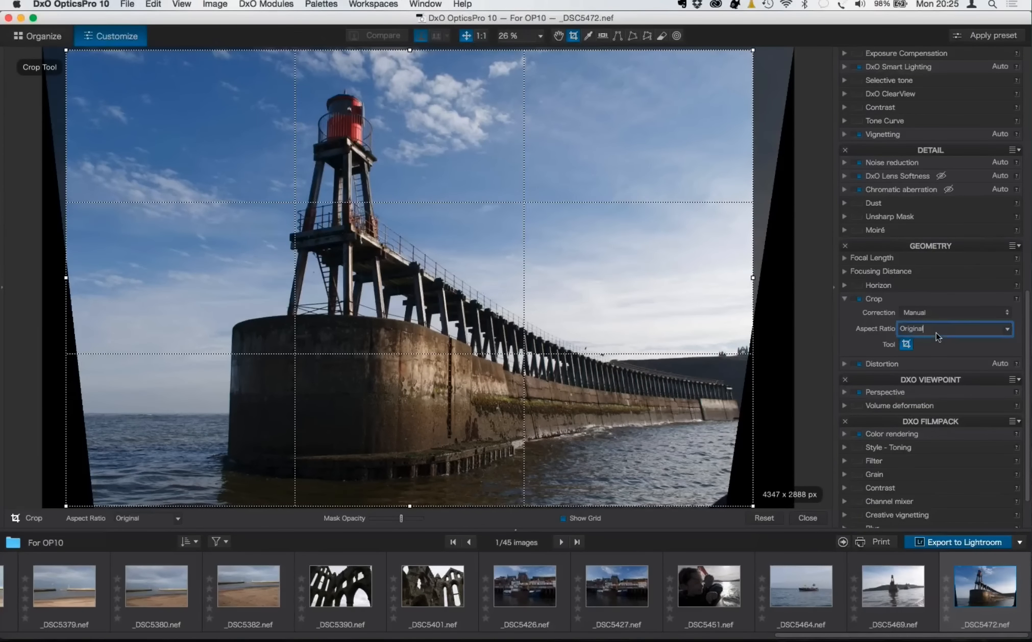
pyautogui.click(1003, 331)
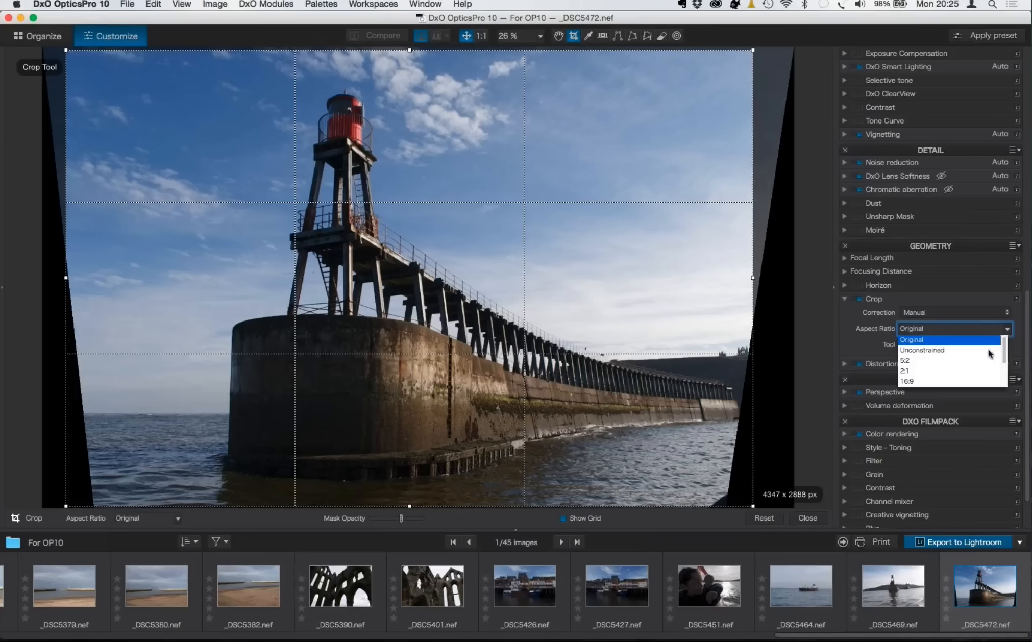
pyautogui.click(939, 351)
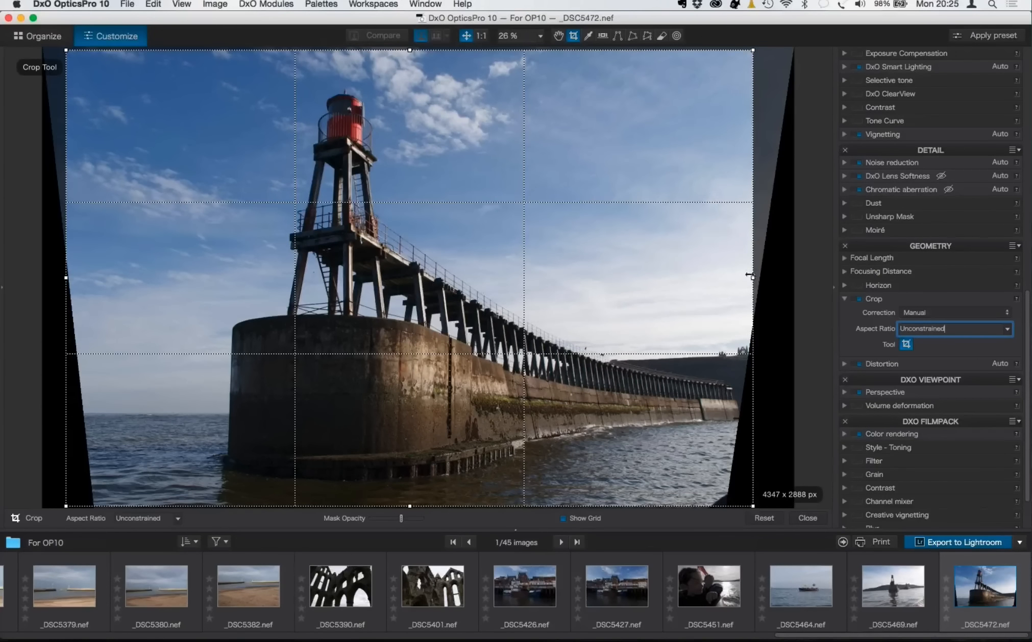
pyautogui.moveTo(754, 278); pyautogui.dragTo(728, 275)
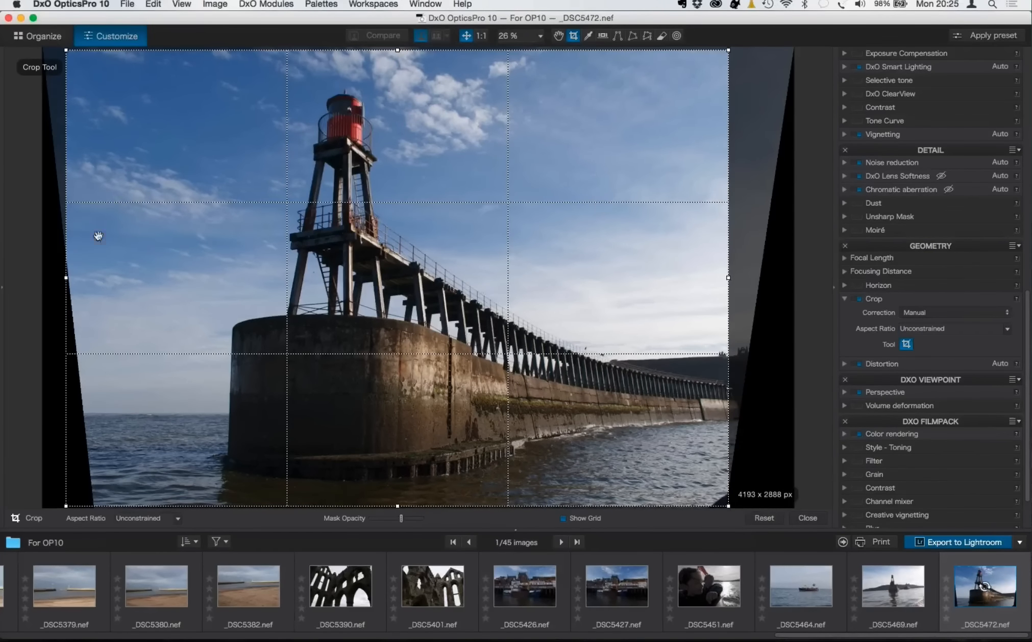
pyautogui.moveTo(62, 275); pyautogui.dragTo(95, 276)
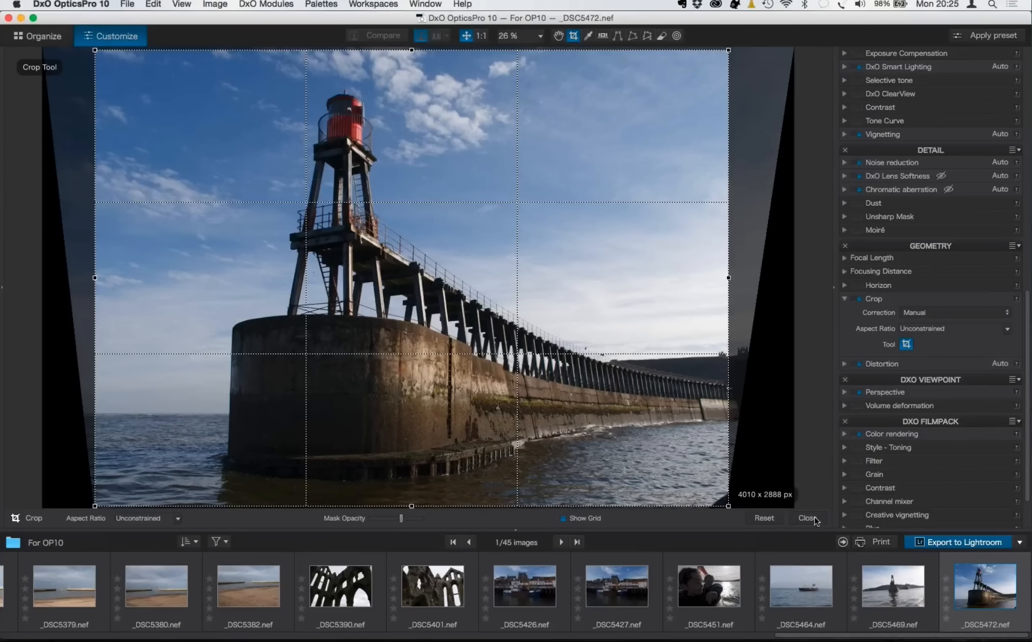
pyautogui.click(814, 519)
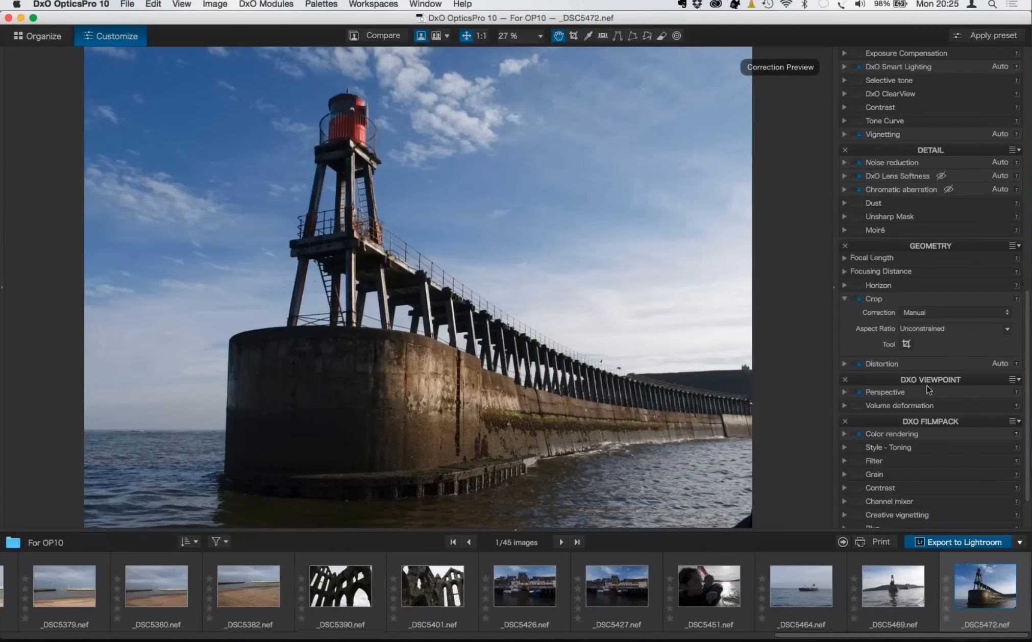
# - Set the perspective Up / Down correction to -20 and trim both sides of the crop to about 3827 x 2925 px
pyautogui.click(844, 395)
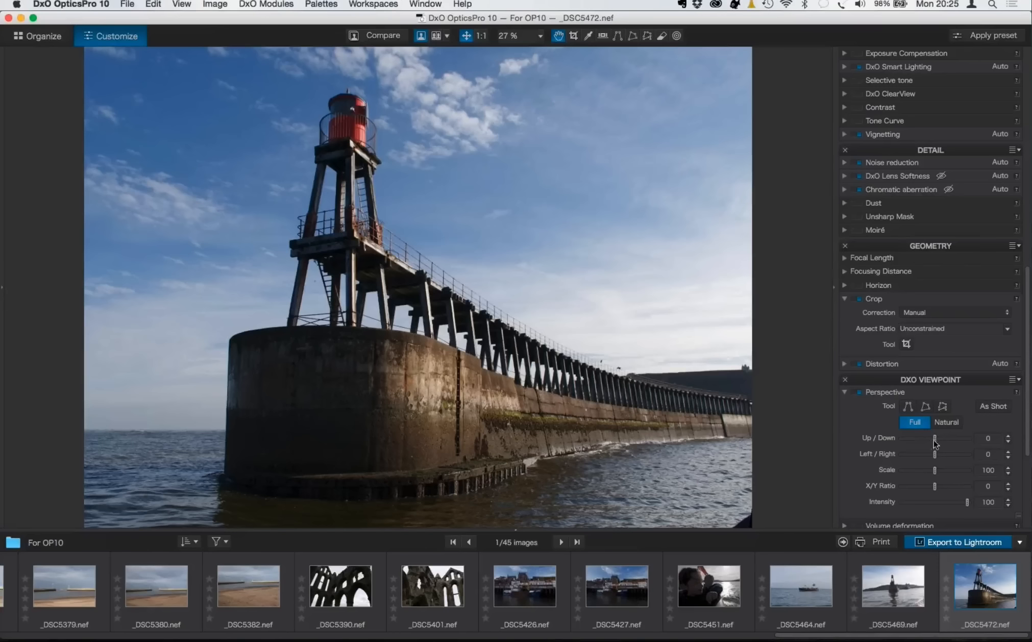
pyautogui.moveTo(936, 439); pyautogui.dragTo(930, 438)
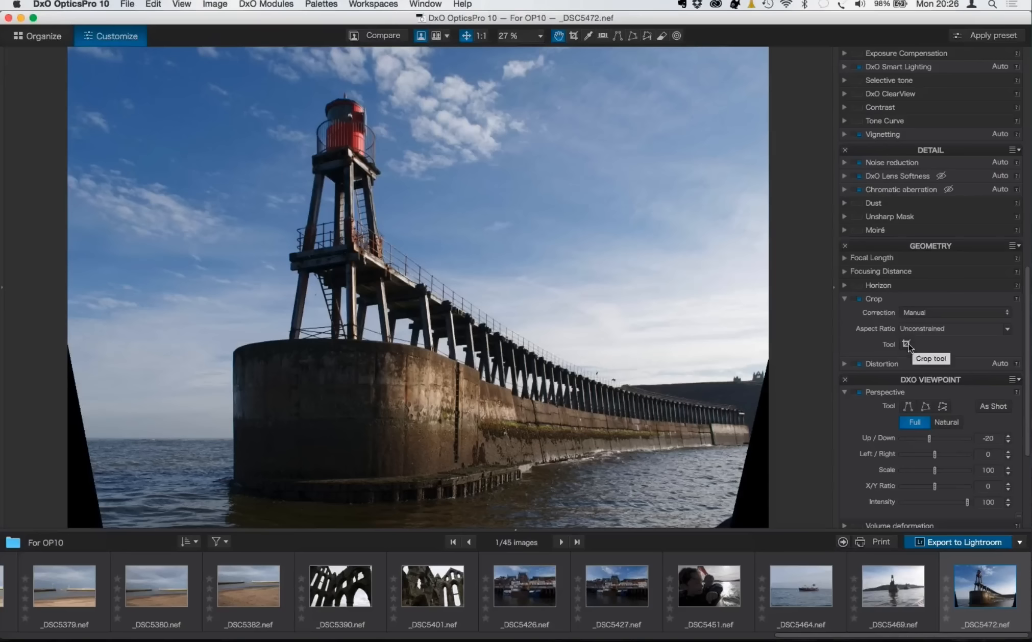
pyautogui.click(907, 345)
pyautogui.moveTo(744, 280); pyautogui.dragTo(710, 280)
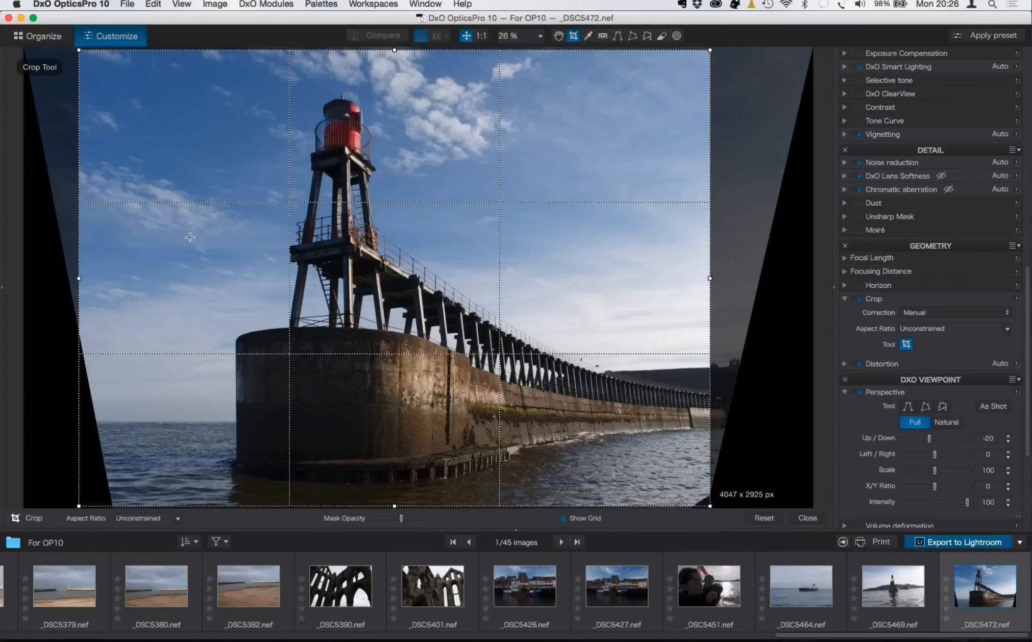
pyautogui.moveTo(79, 279); pyautogui.dragTo(112, 278)
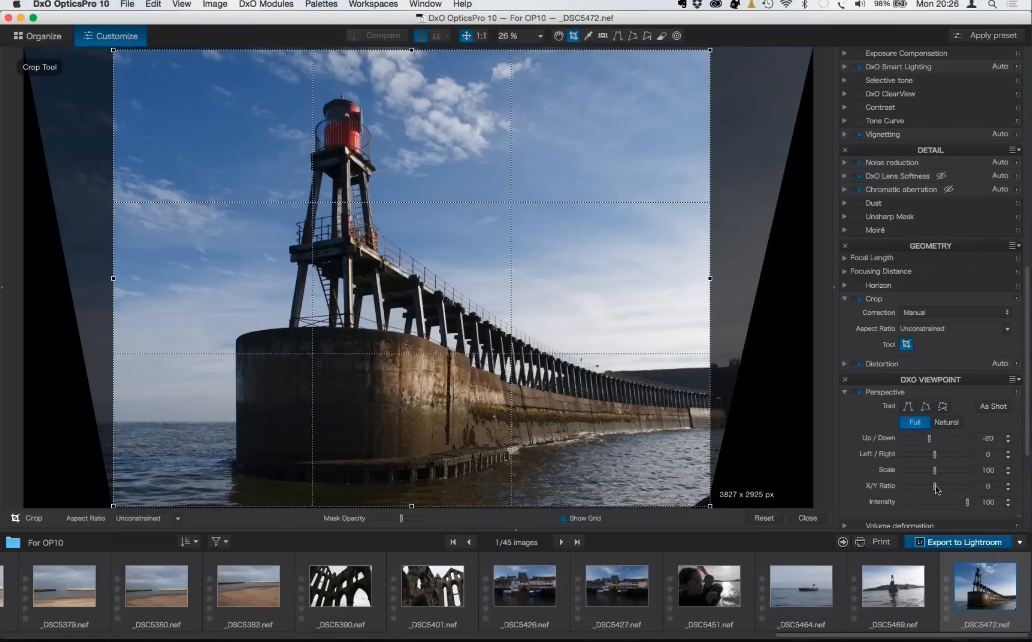
# - Set the perspective X/Y Ratio to -9
pyautogui.moveTo(937, 489); pyautogui.dragTo(932, 489)
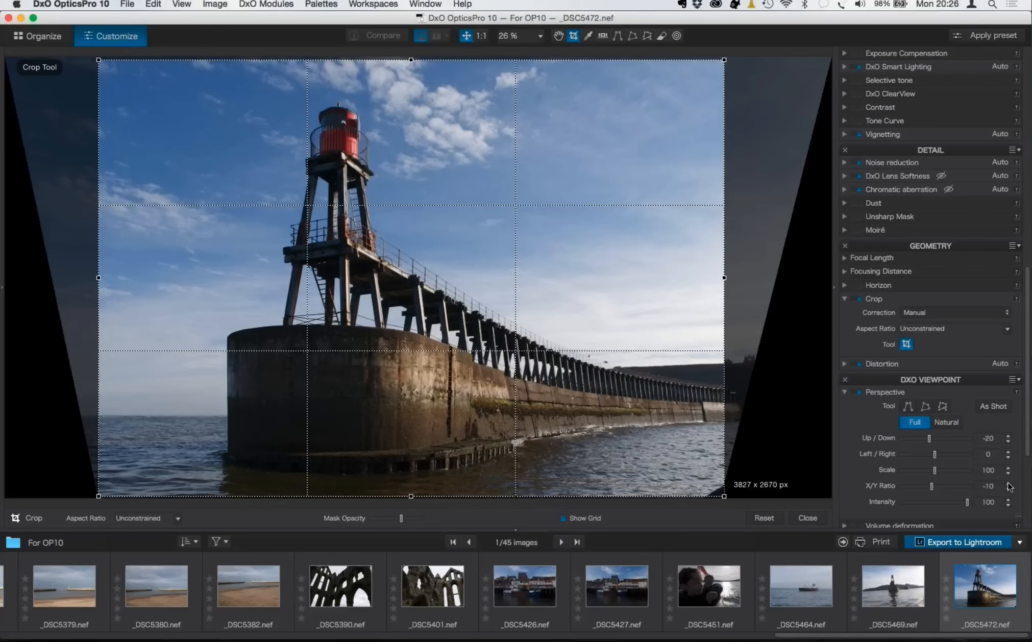
pyautogui.click(1008, 484)
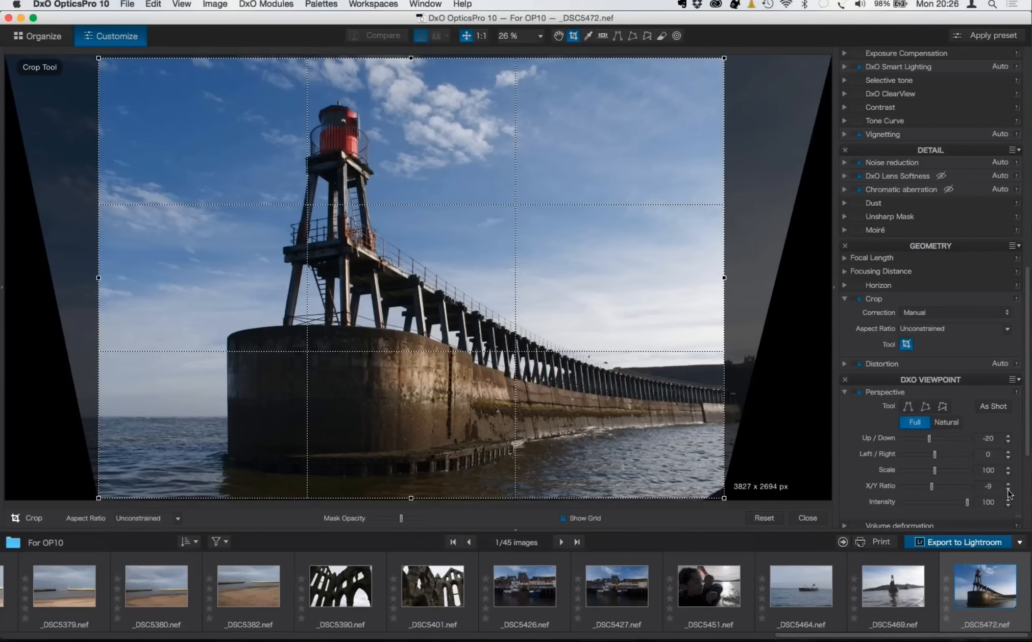
# - Set the perspective X/Y Ratio to -10, extend the crop's upper edge to about 3831 x 2684 px, and close the Crop tool
pyautogui.click(1008, 483)
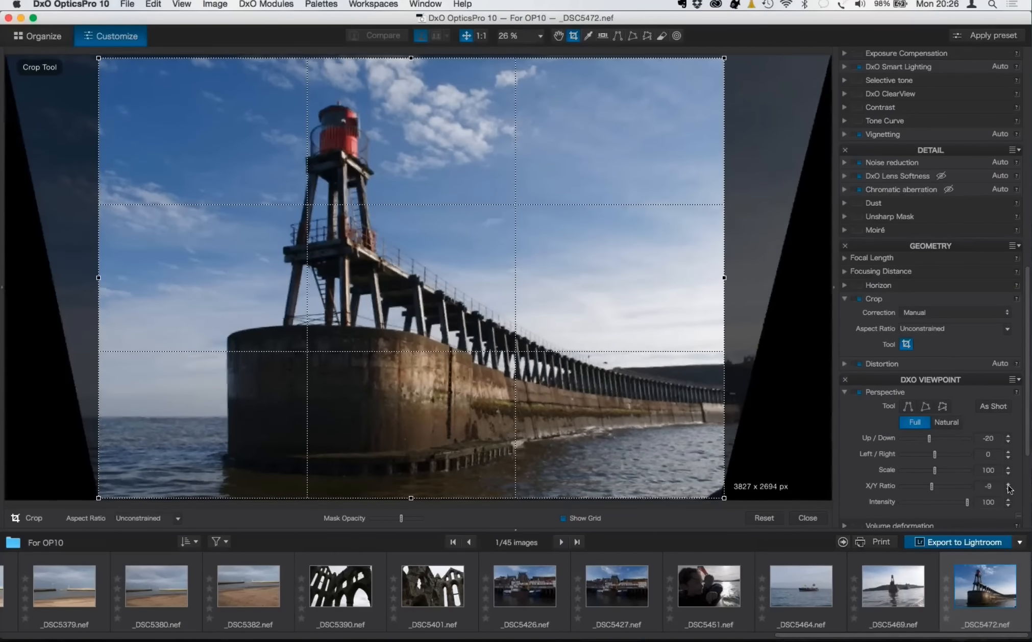
pyautogui.click(1008, 489)
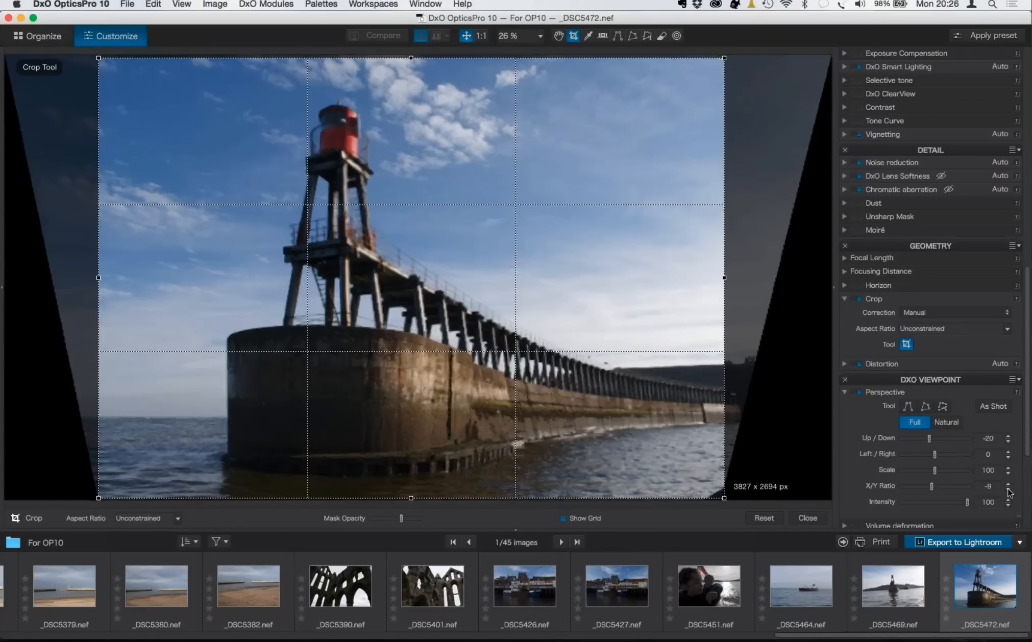
pyautogui.moveTo(723, 278); pyautogui.dragTo(723, 278)
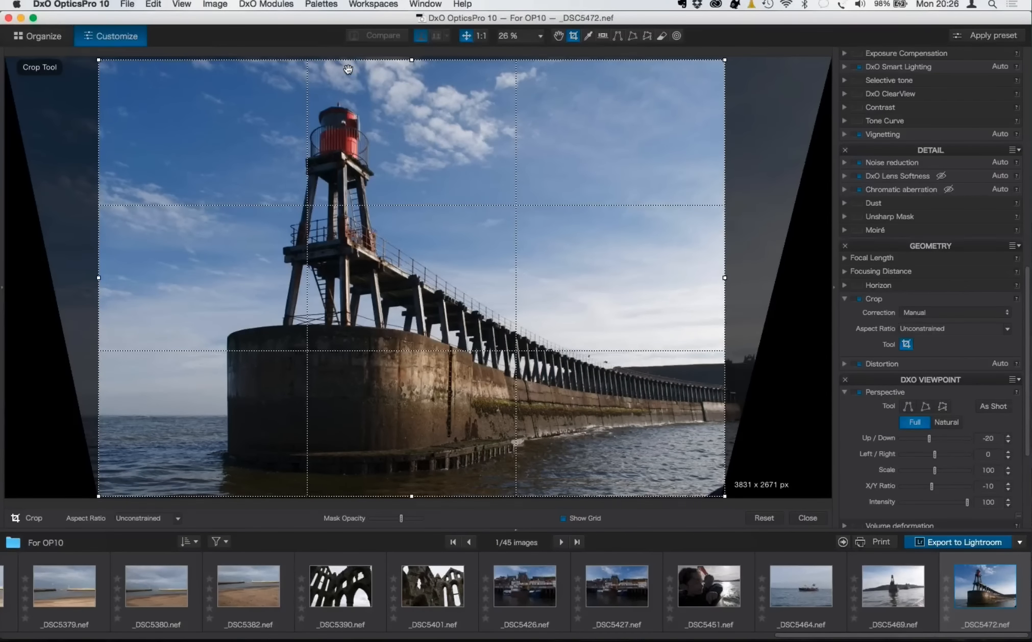
pyautogui.moveTo(410, 60); pyautogui.dragTo(410, 58)
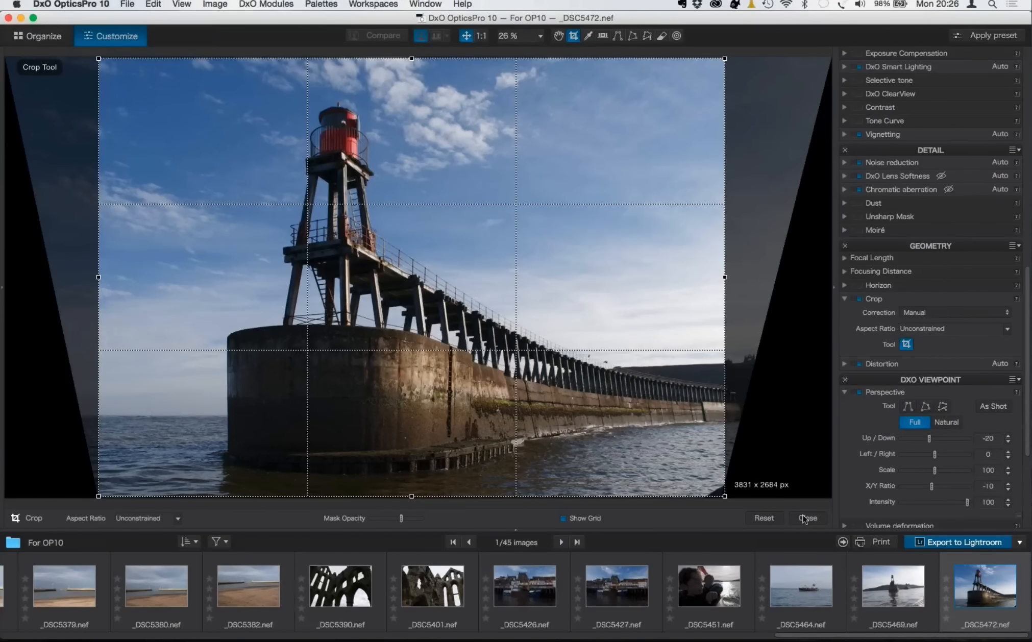
pyautogui.click(805, 518)
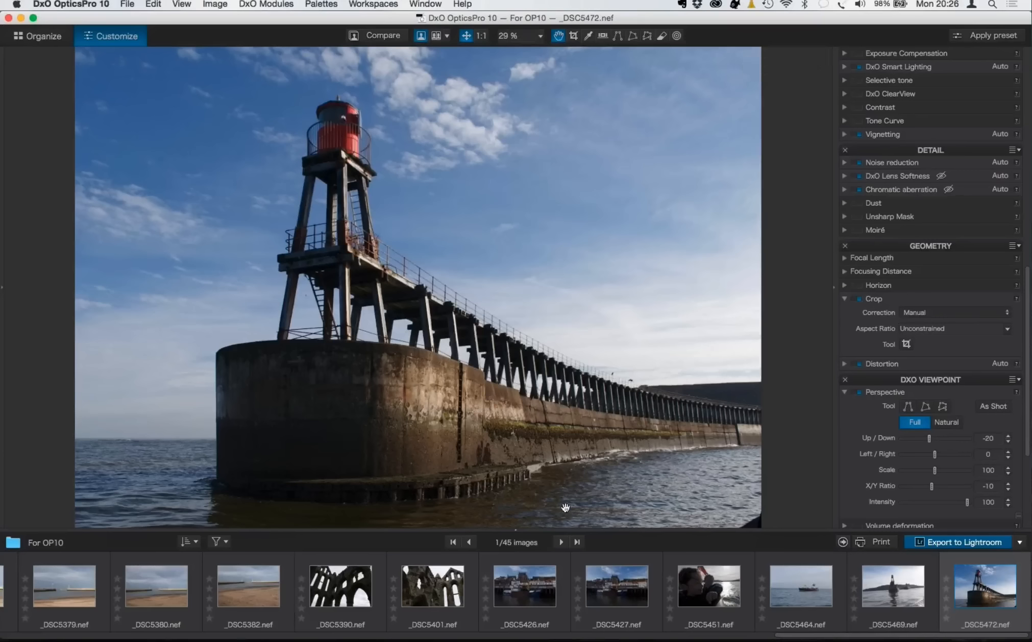
# - Compare the corrected pier photo with its original and view the aerobatic team photos _DSC5097.nef and _DSC5098.nef
pyautogui.click(375, 37)
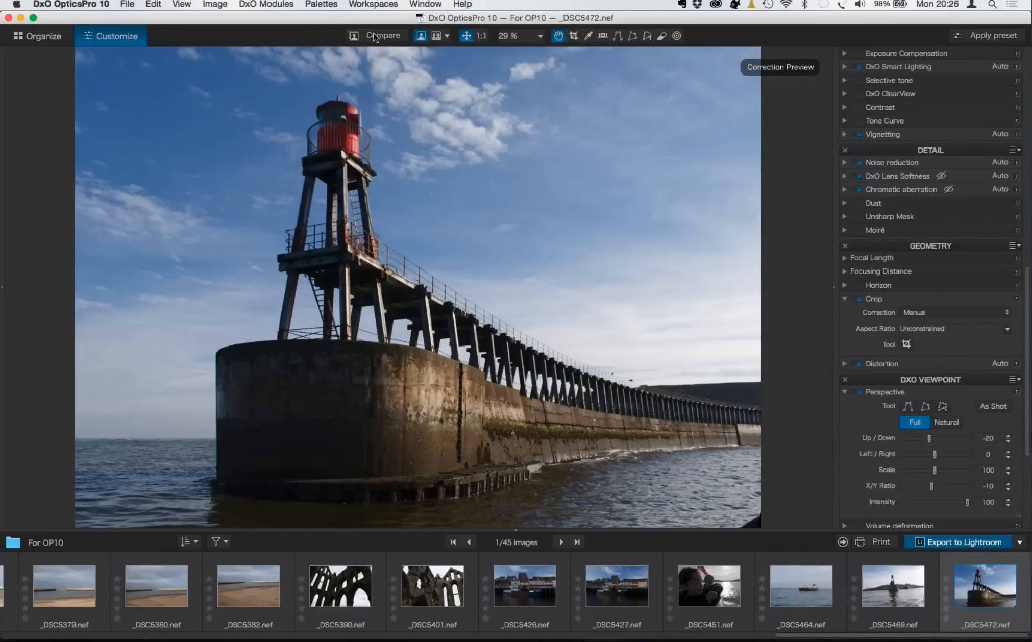
pyautogui.click(375, 37)
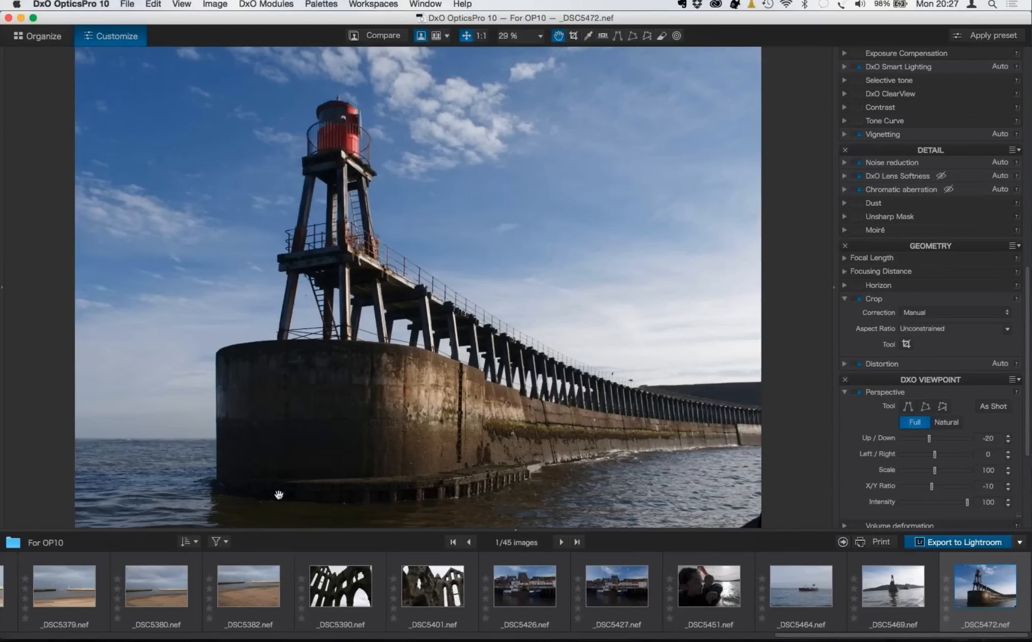
pyautogui.hscroll(-2, 331, 587)
pyautogui.hscroll(-10, 330, 587)
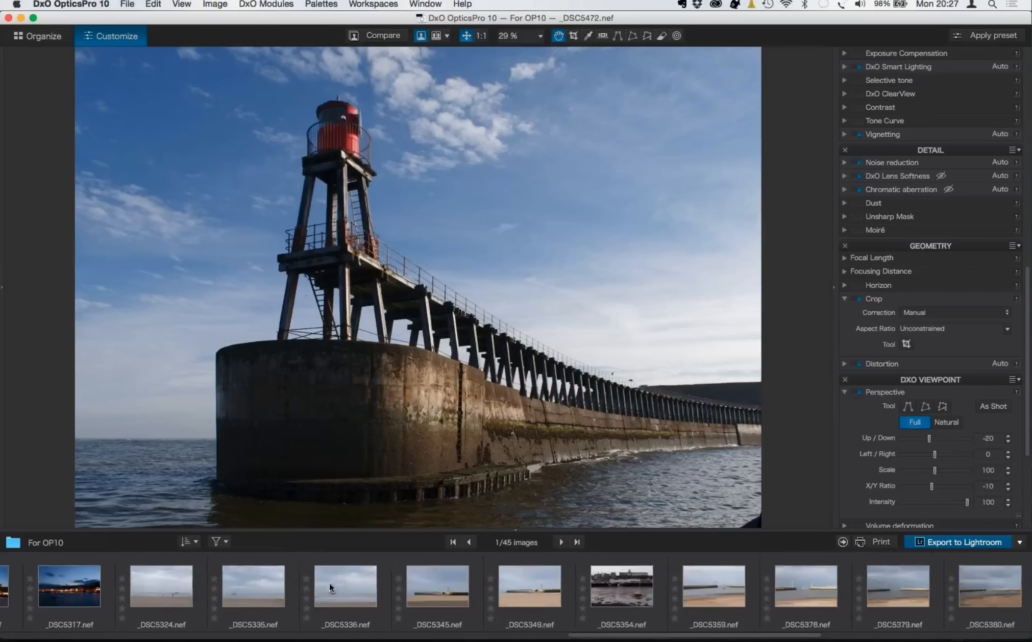
pyautogui.hscroll(-4, 330, 587)
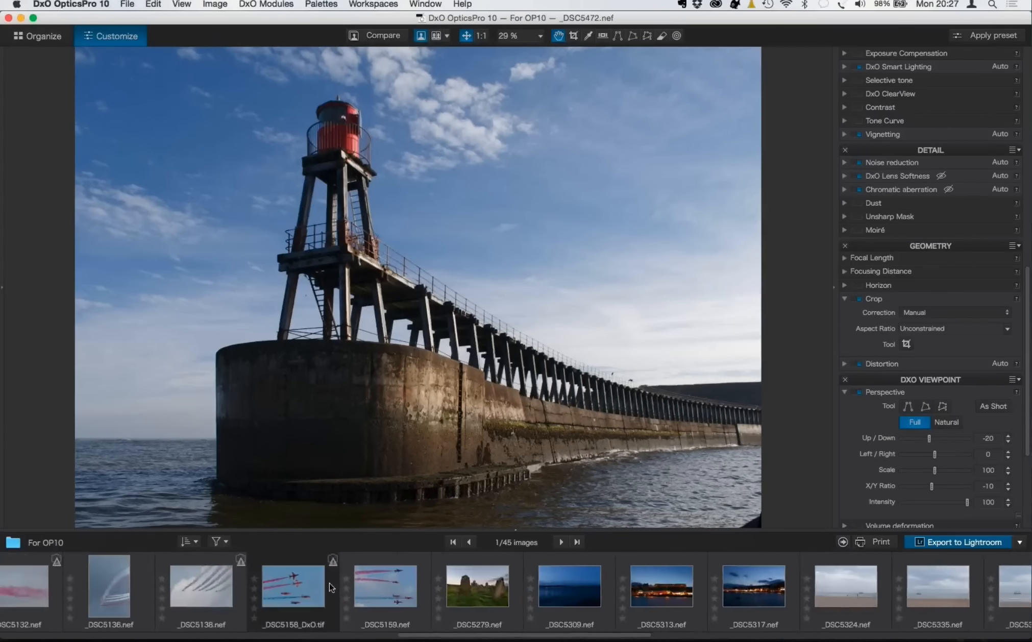
pyautogui.hscroll(-4, 330, 587)
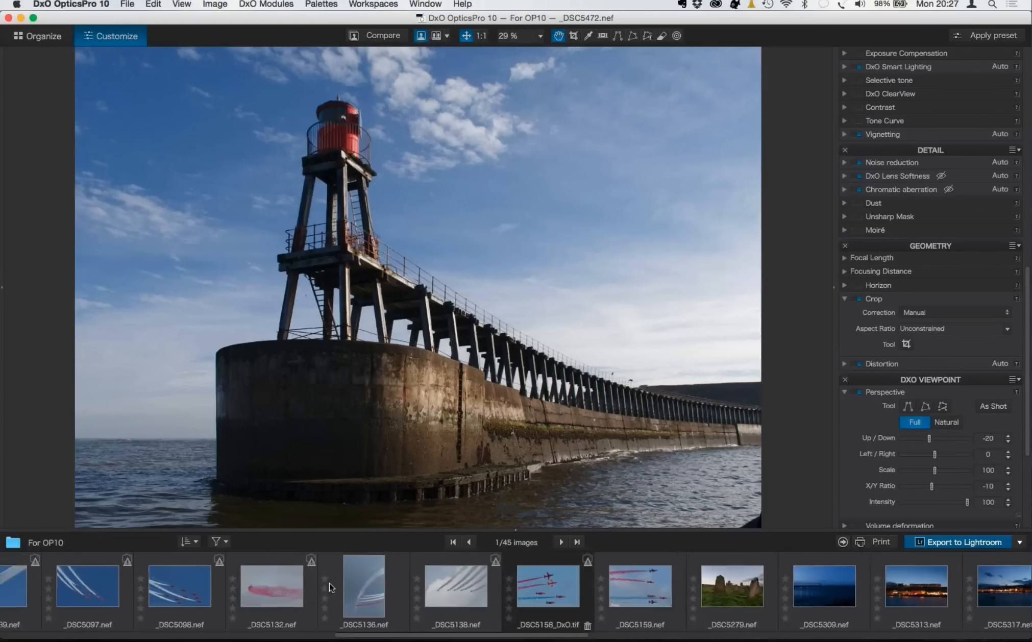
pyautogui.hscroll(-2, 330, 587)
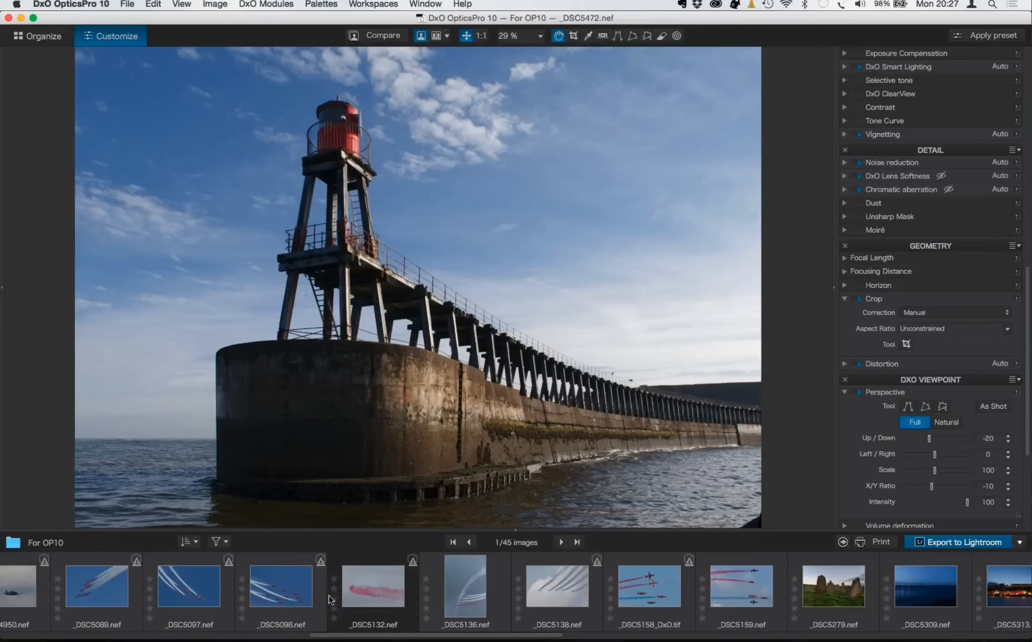
pyautogui.click(182, 601)
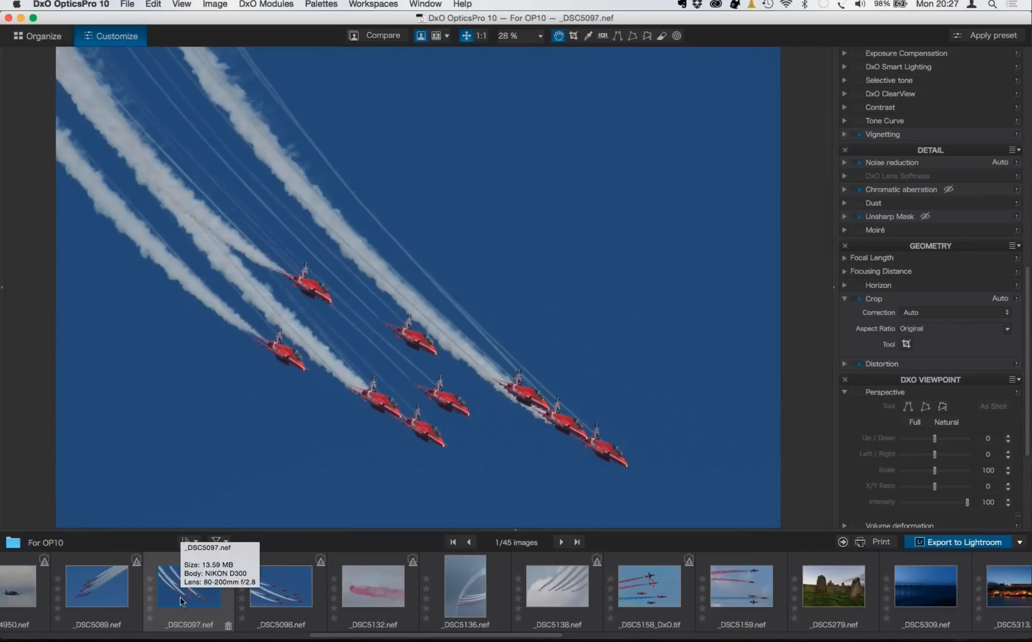
pyautogui.press('Right')
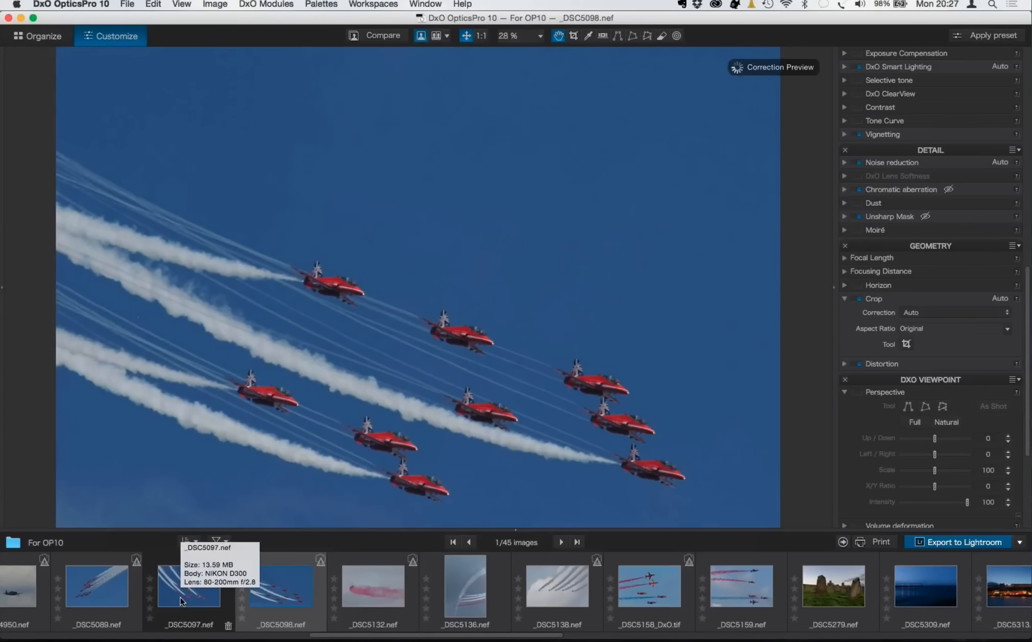
# - Open the red smoke trail photo _DSC5132.nef and enable DxO ClearView at an intensity of 50
pyautogui.click(360, 574)
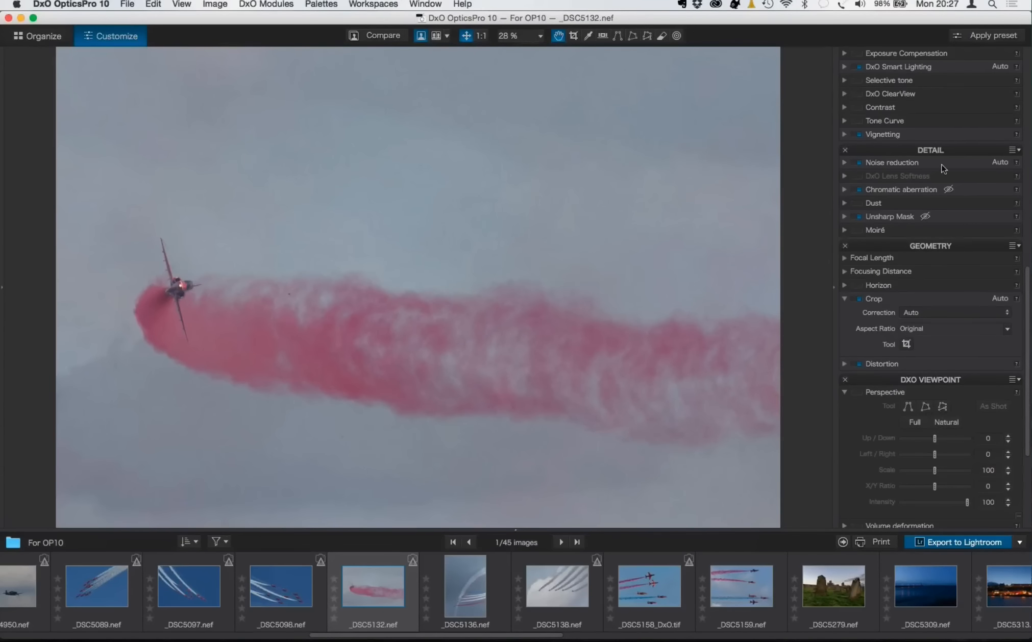
pyautogui.scroll(10, 942, 168)
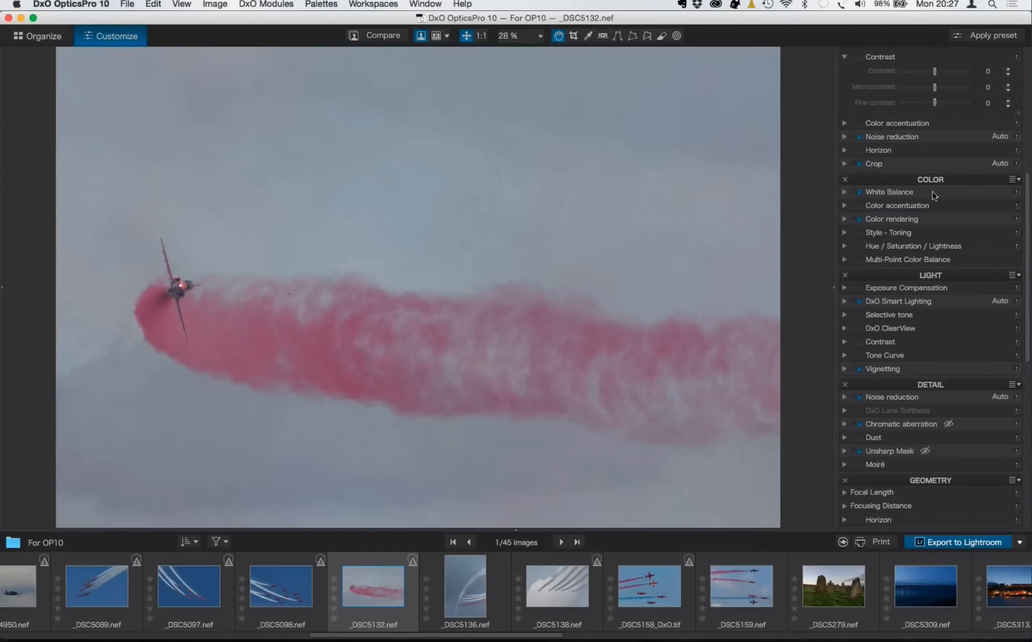
pyautogui.click(845, 328)
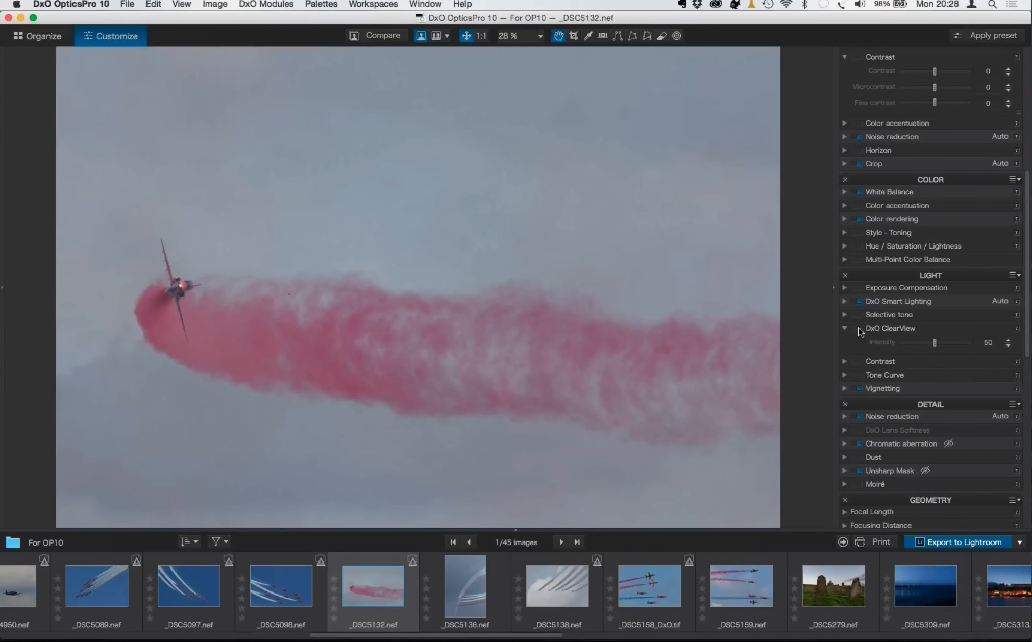
pyautogui.click(859, 329)
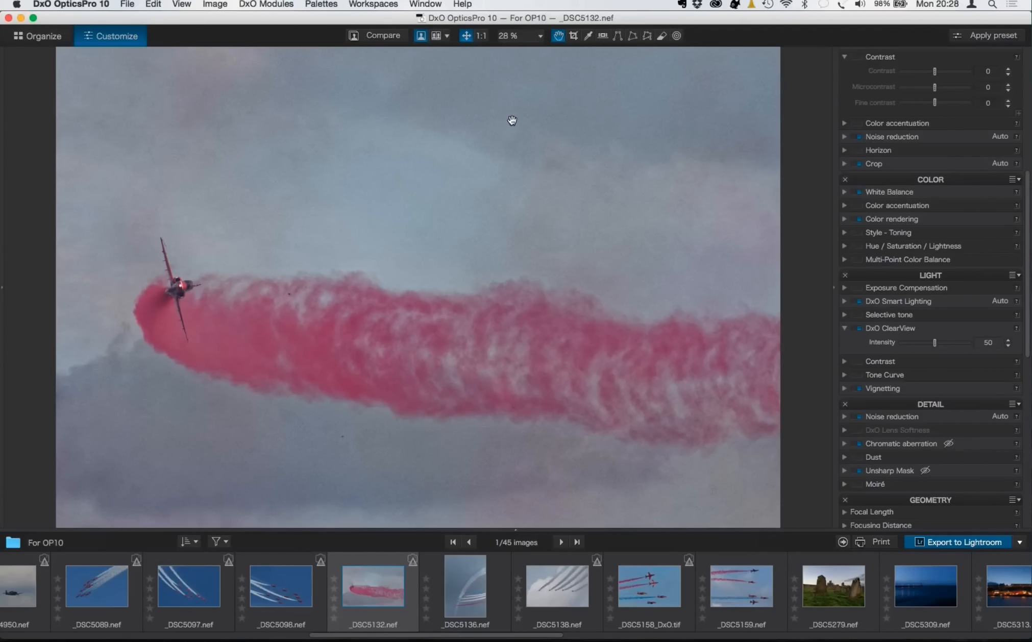
# - Examine the smoke, the jet and the sky for noise at 100 %, and return to the full-photo view
pyautogui.click(482, 36)
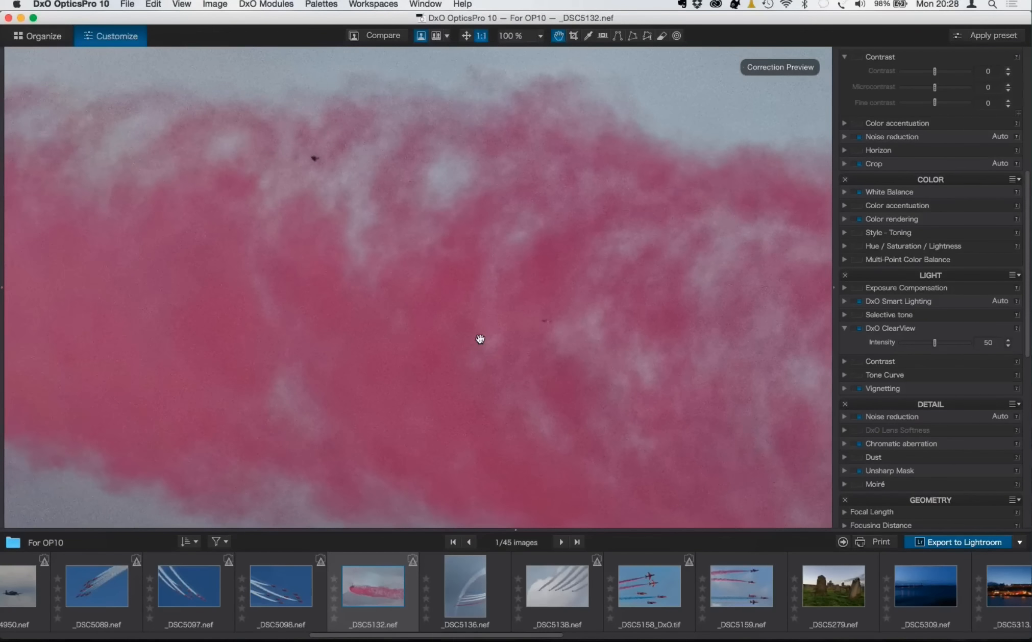
pyautogui.hscroll(-15, 480, 339)
pyautogui.scroll(8, 480, 338)
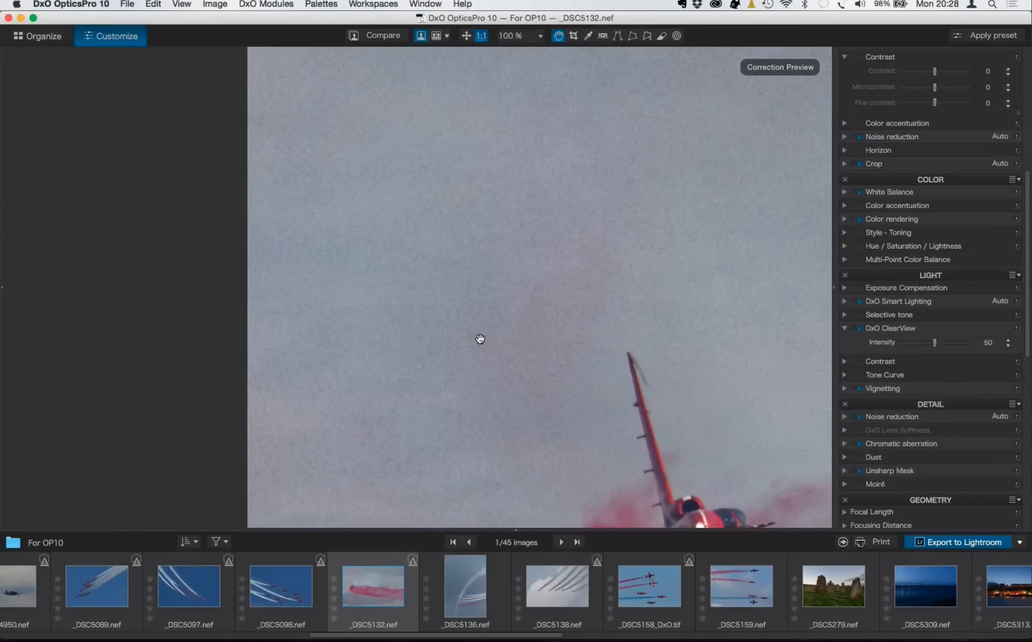
pyautogui.scroll(6, 481, 339)
pyautogui.hscroll(5, 481, 338)
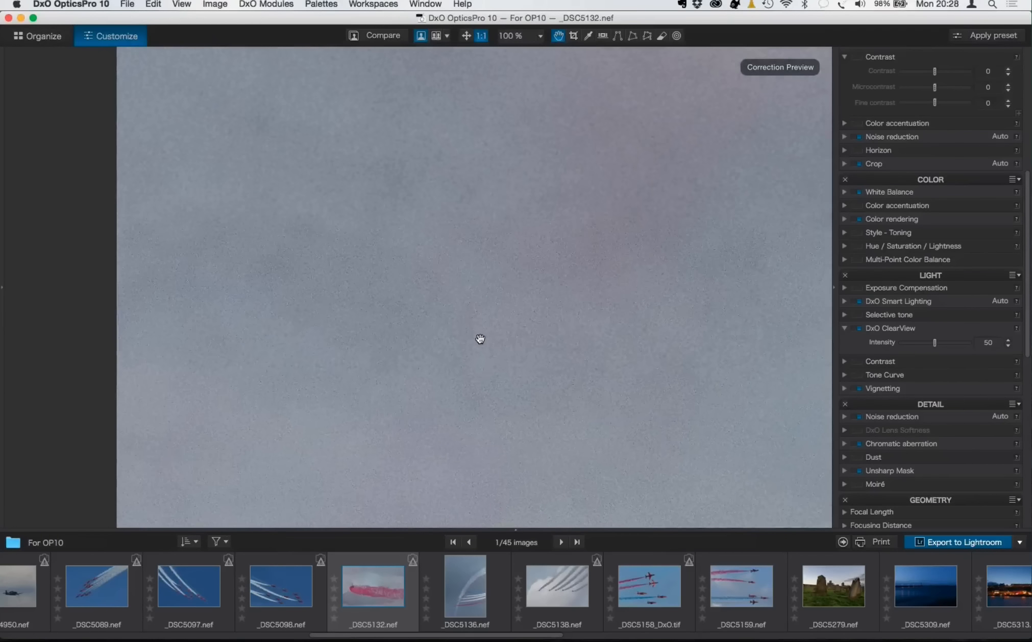
pyautogui.hscroll(5, 480, 339)
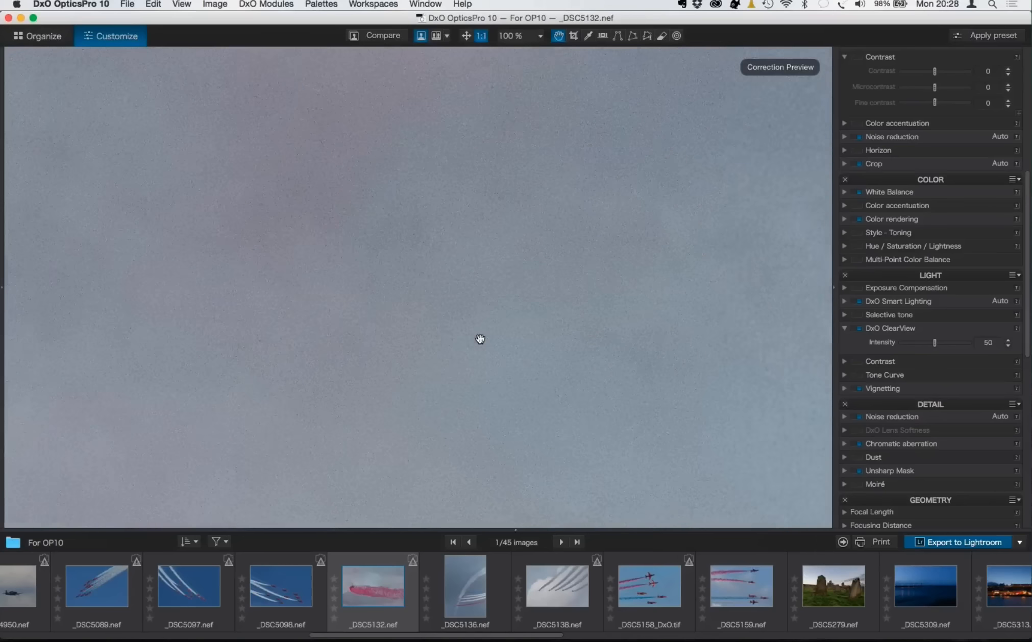
pyautogui.click(466, 36)
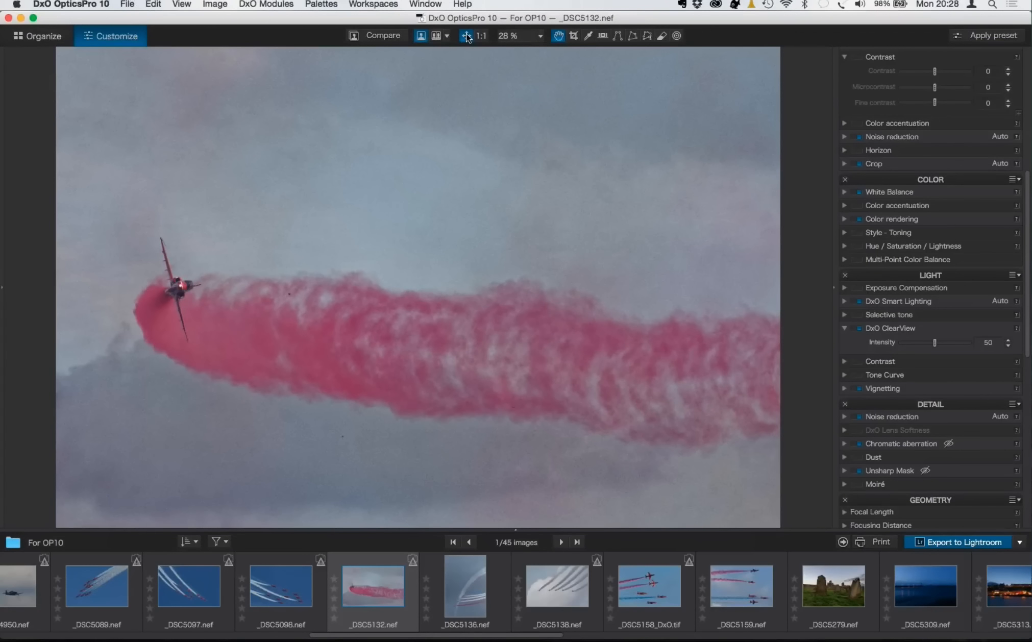
pyautogui.click(467, 36)
# - Set the DxO ClearView intensity to 42, comparing the photo with the correction off and on while adjusting
pyautogui.moveTo(937, 341); pyautogui.dragTo(922, 344)
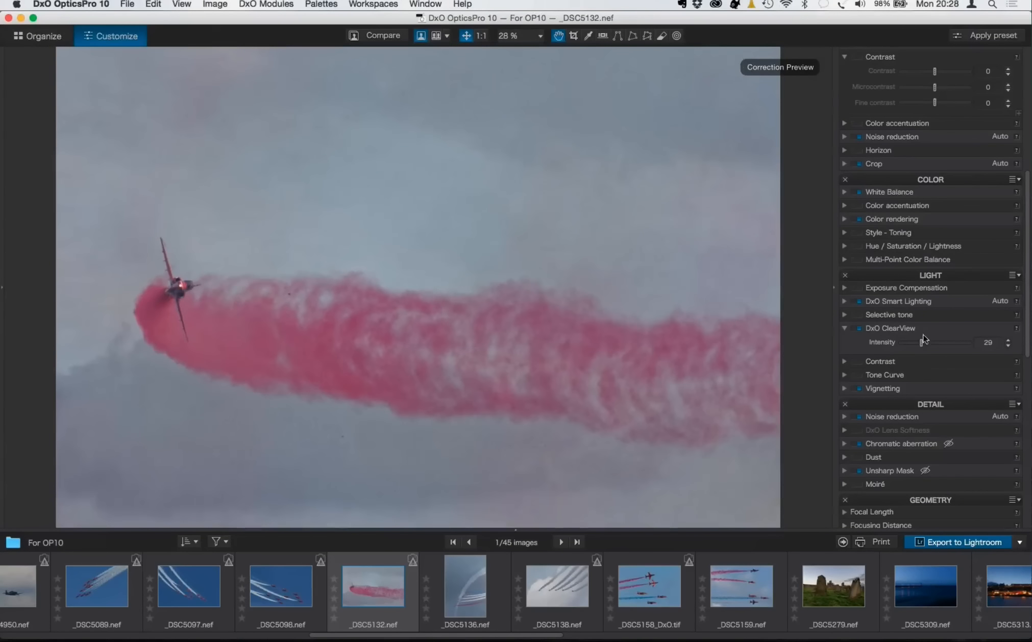
pyautogui.moveTo(922, 343); pyautogui.dragTo(926, 346)
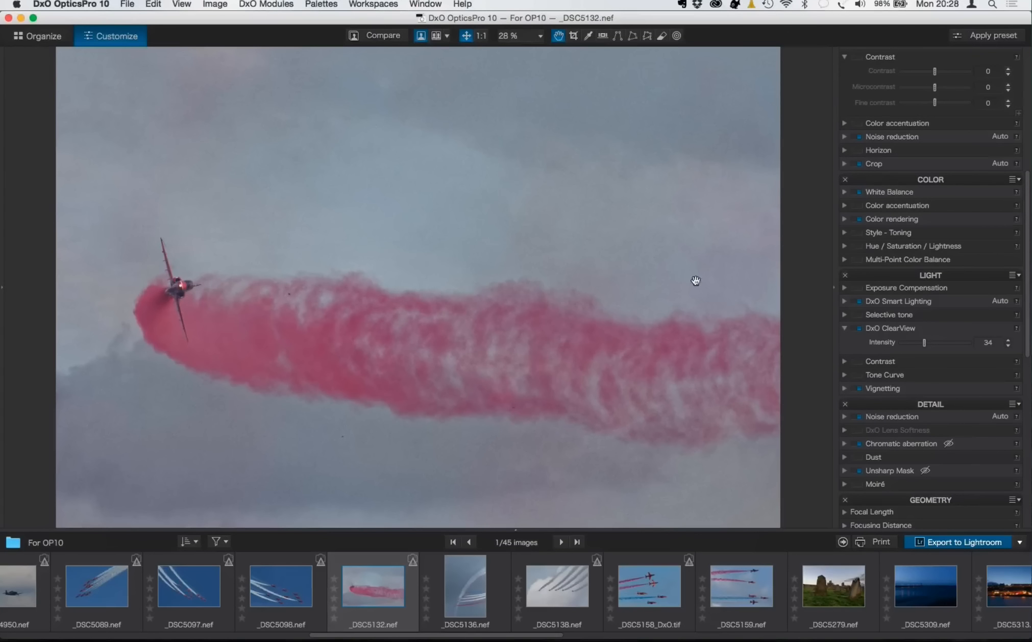
pyautogui.click(859, 328)
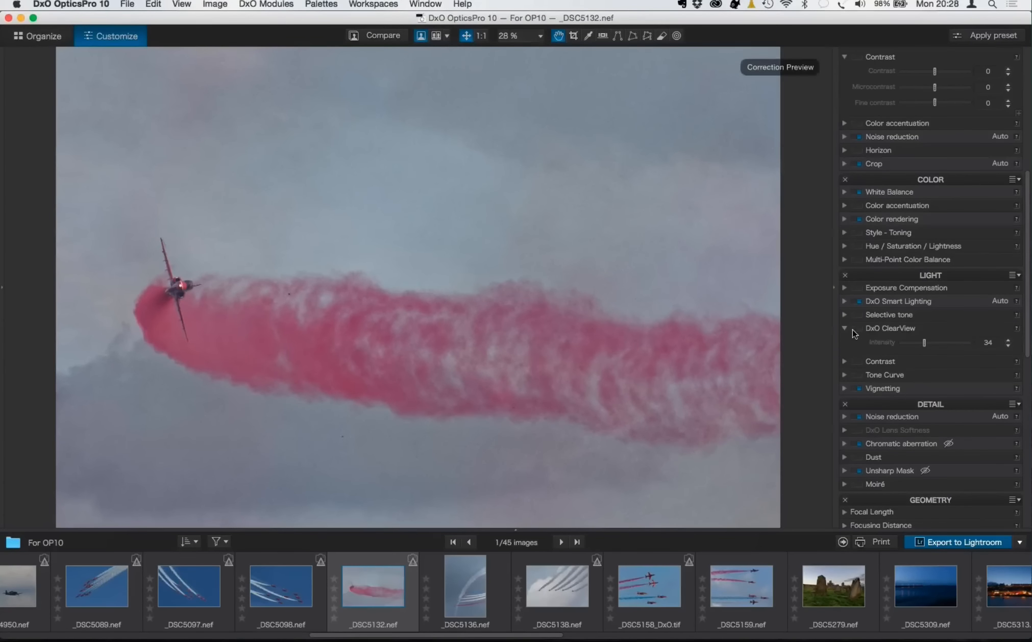
pyautogui.click(859, 329)
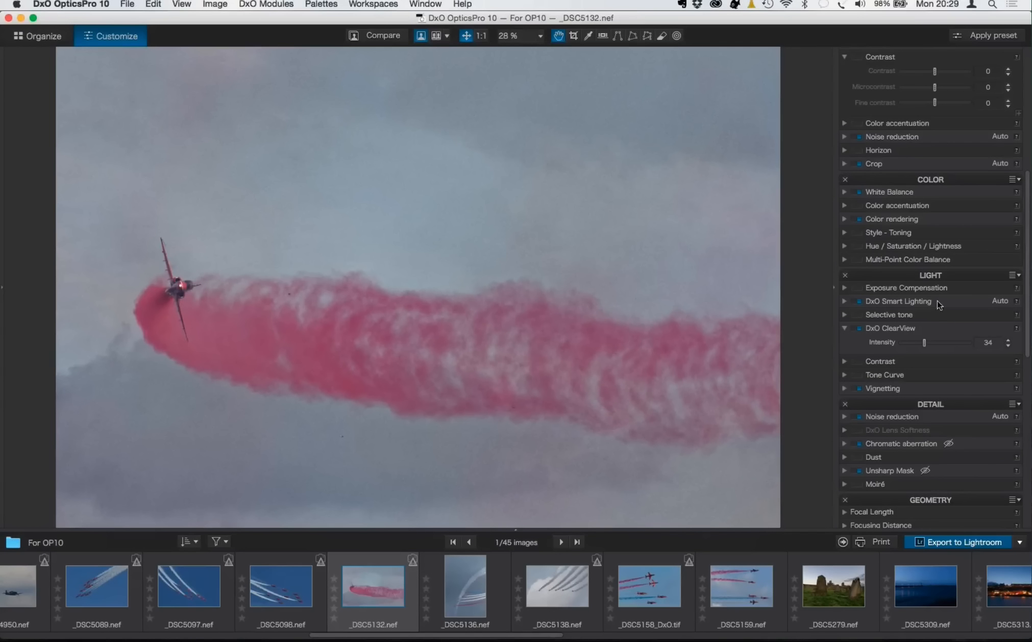
pyautogui.moveTo(924, 342); pyautogui.dragTo(928, 346)
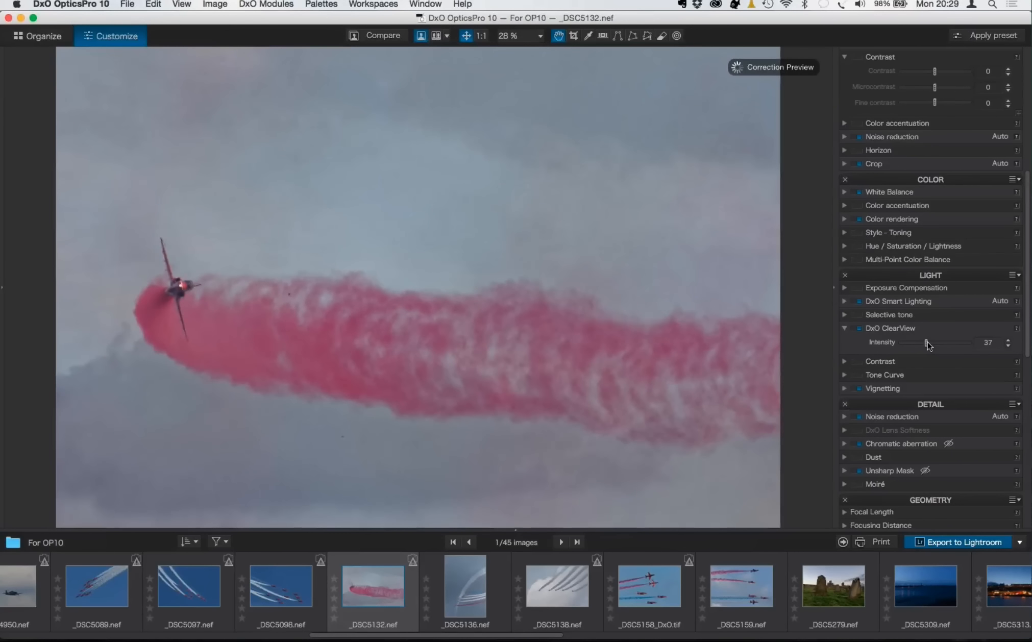
pyautogui.moveTo(928, 345); pyautogui.dragTo(931, 346)
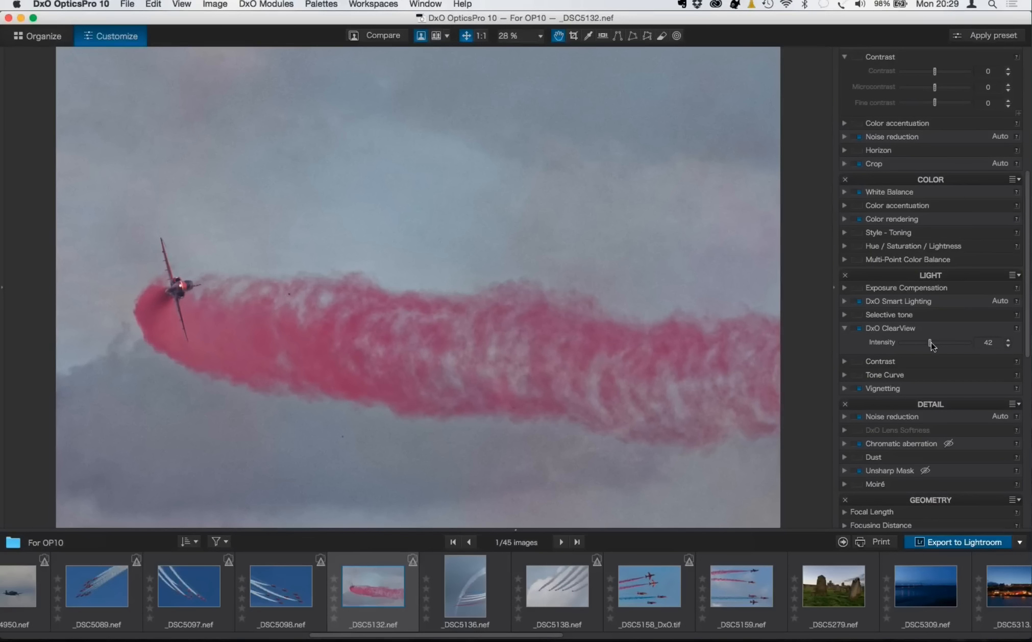
# - Try the DxO FilmPack Creative vignetting correction on the smoke trail photo
pyautogui.scroll(-15, 932, 345)
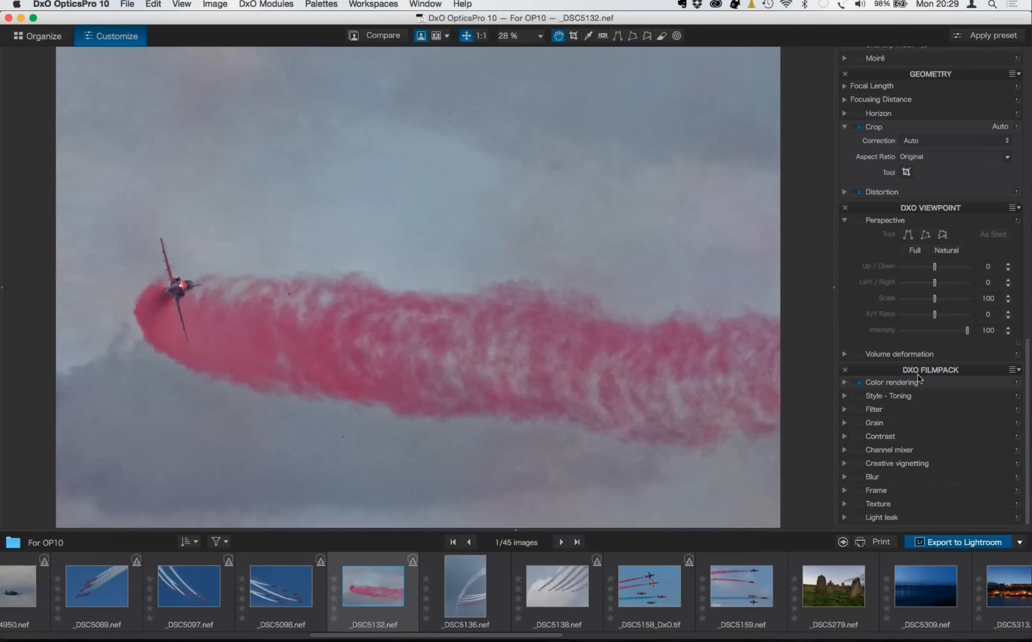
pyautogui.click(844, 463)
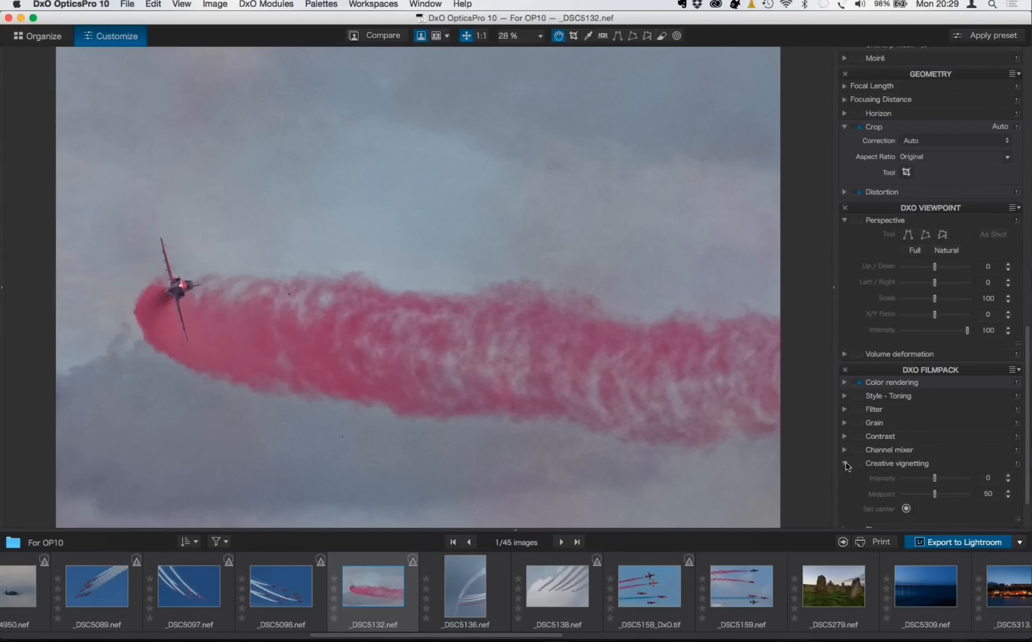
pyautogui.scroll(-2, 845, 465)
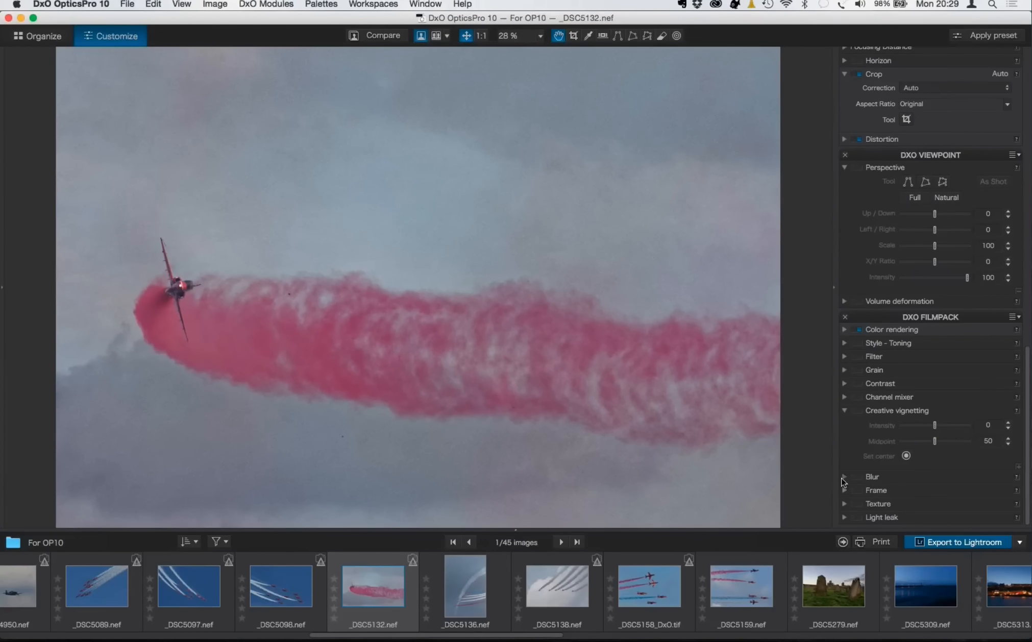
pyautogui.click(843, 478)
pyautogui.click(844, 477)
pyautogui.scroll(2, 866, 443)
pyautogui.scroll(-2, 866, 444)
pyautogui.click(860, 411)
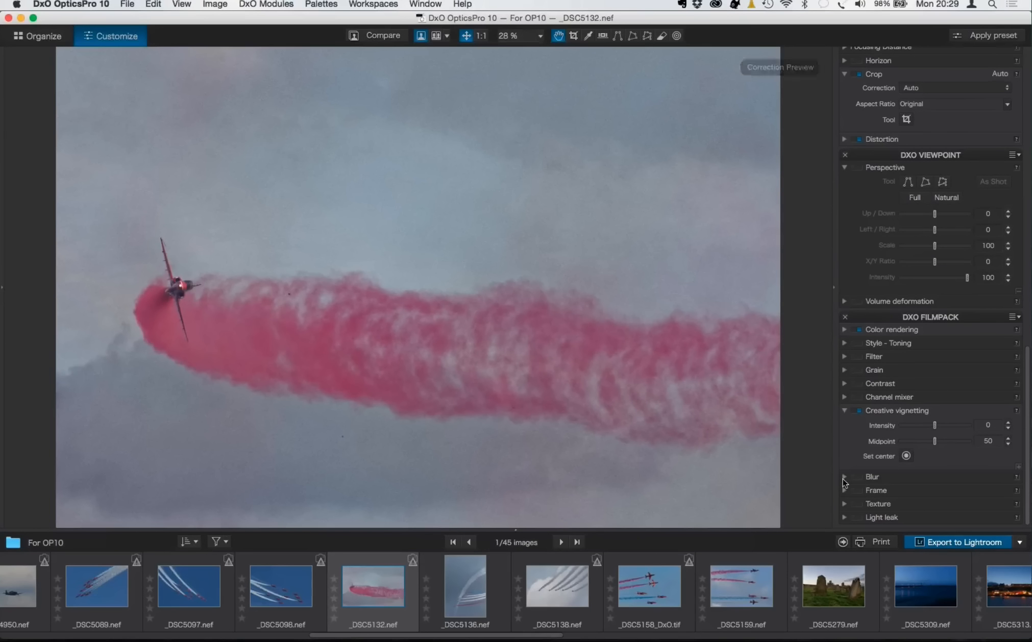
# - Enable the DxO FilmPack Blur correction in Vignetting mode on the smoke trail photo and turn off Creative vignetting
pyautogui.click(845, 477)
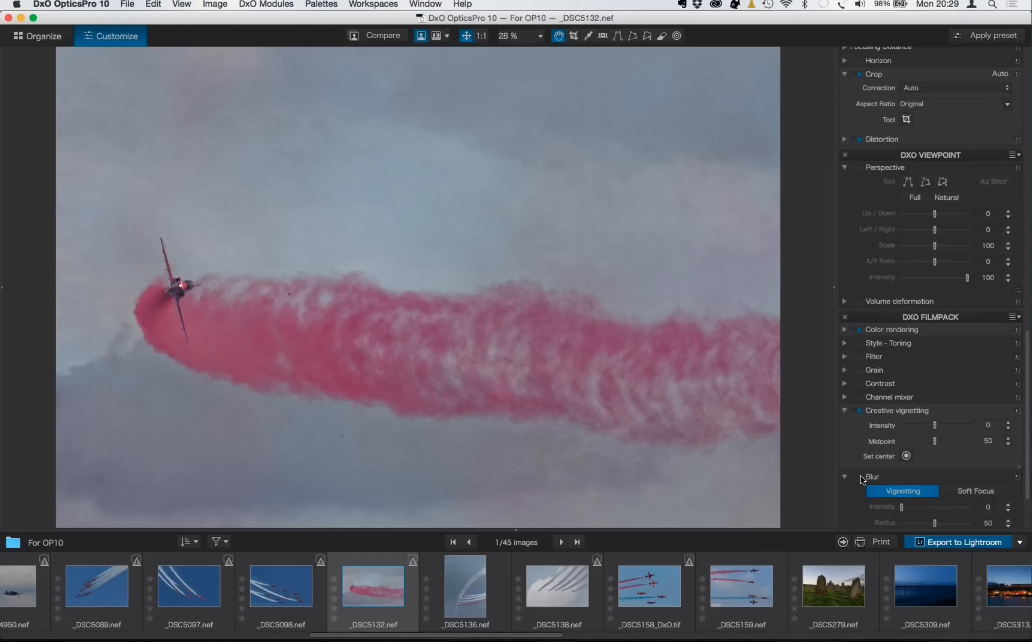
pyautogui.click(889, 490)
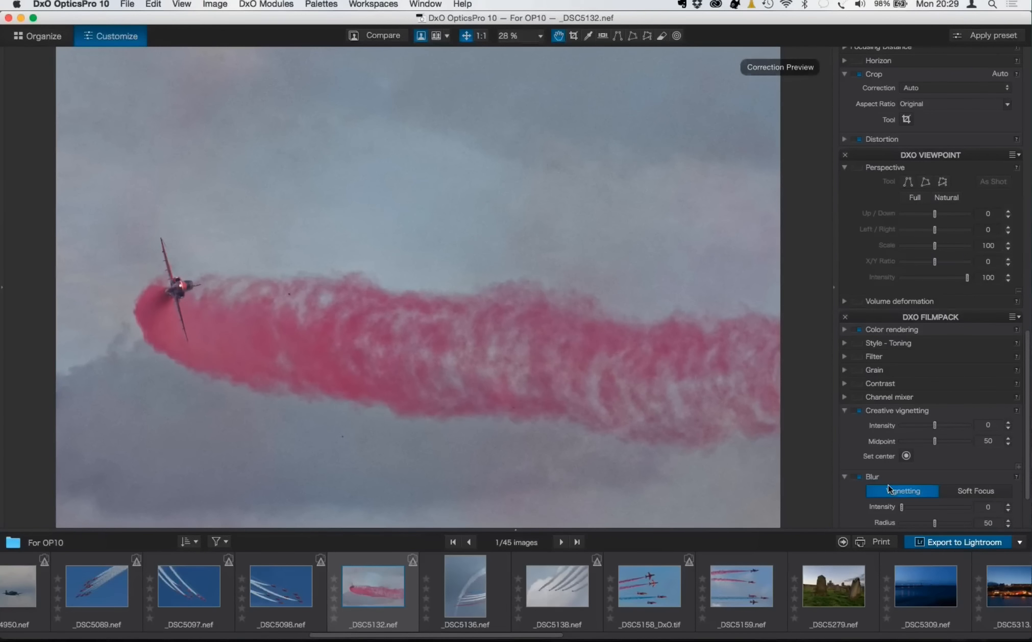
pyautogui.click(858, 411)
pyautogui.scroll(-3, 904, 442)
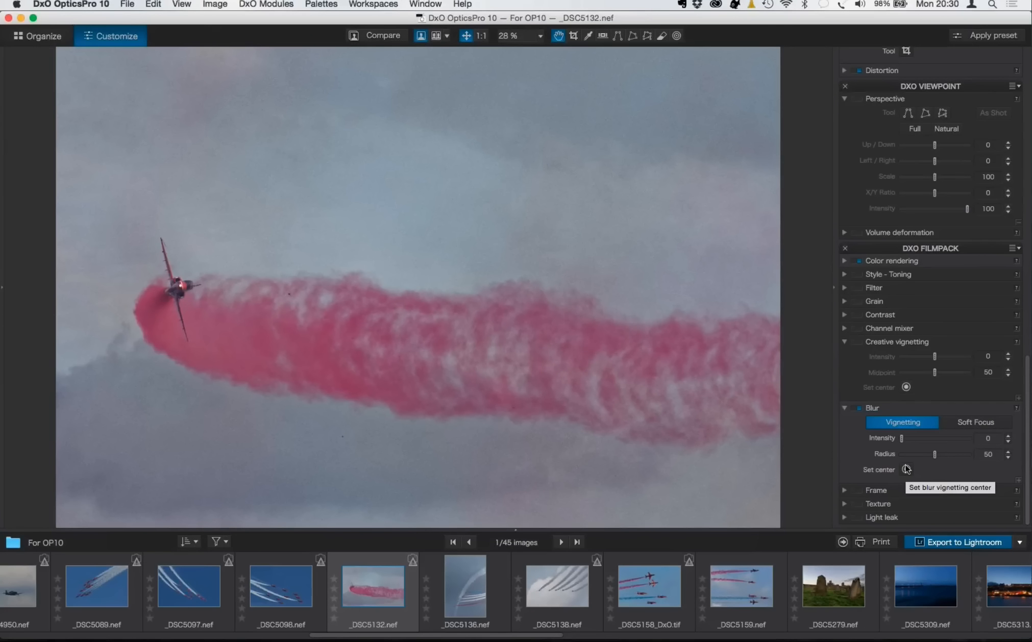
# - Centre the blur vignetting on the jet and raise the blur intensity to 62
pyautogui.click(906, 468)
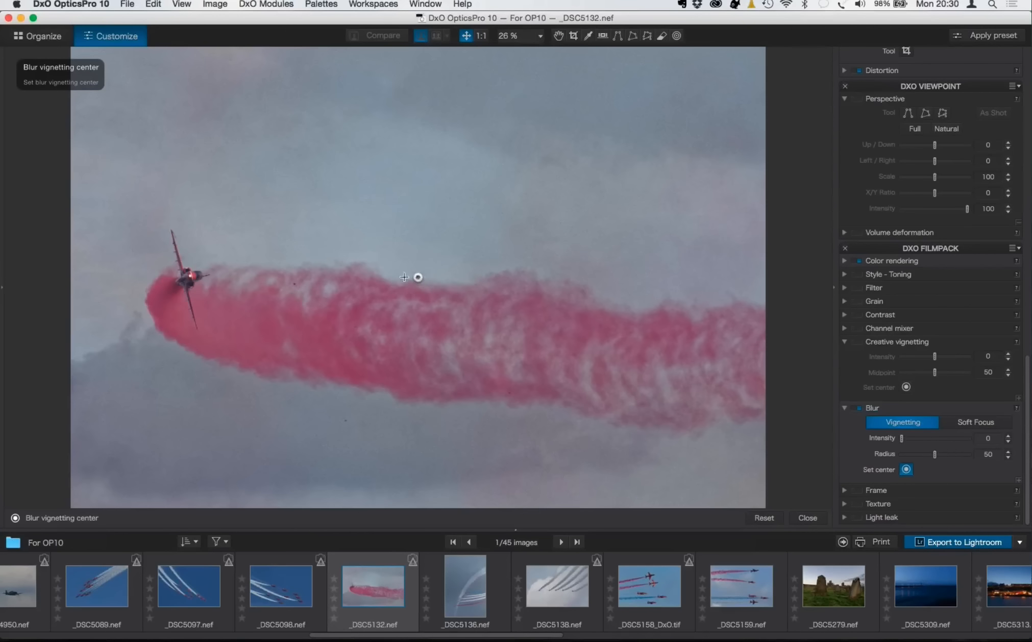
pyautogui.moveTo(418, 277); pyautogui.dragTo(191, 279)
pyautogui.moveTo(902, 440); pyautogui.dragTo(944, 440)
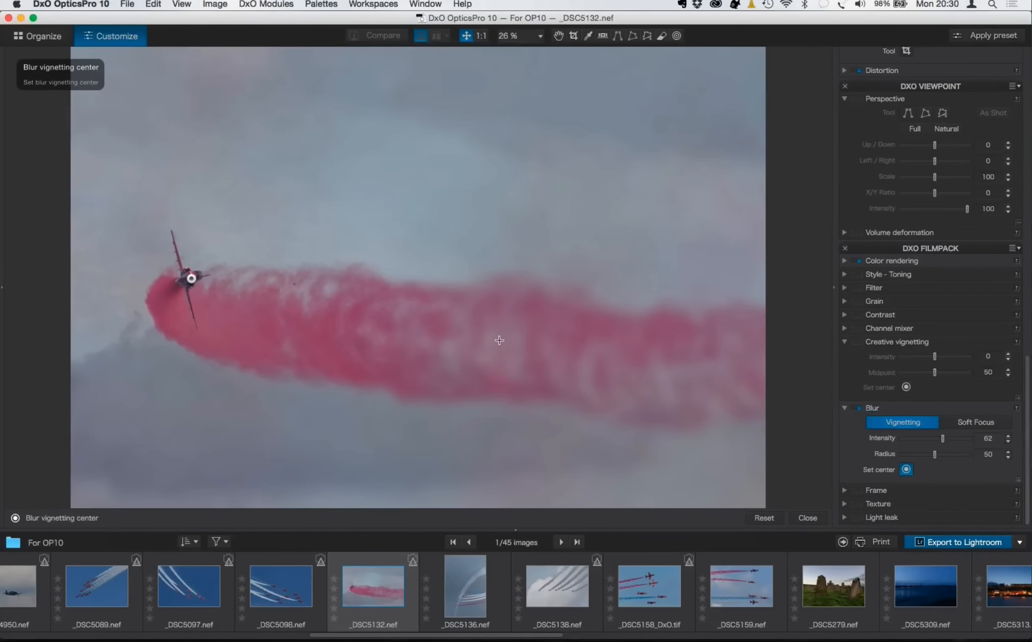
pyautogui.click(190, 277)
# - Set the blur vignetting radius to 30 and its intensity to 23, and finish the centre placement
pyautogui.moveTo(936, 455); pyautogui.dragTo(911, 454)
pyautogui.moveTo(911, 453); pyautogui.dragTo(924, 456)
pyautogui.moveTo(944, 440); pyautogui.dragTo(919, 441)
pyautogui.click(806, 517)
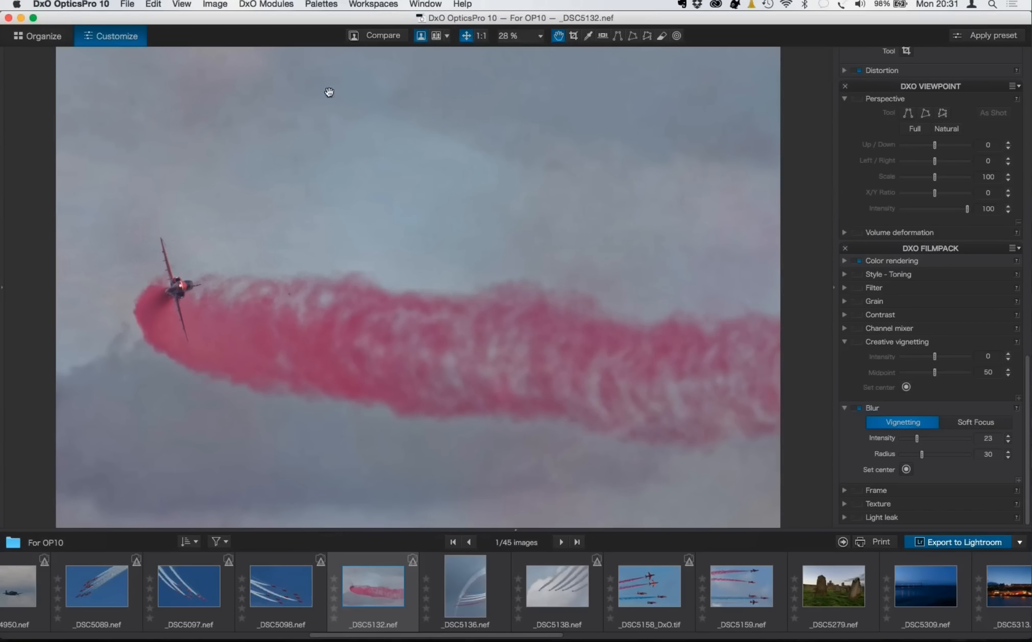
# - Examine the smoke and the jet at 100 %, return to the full-photo view and compare the photo with the original
pyautogui.click(481, 37)
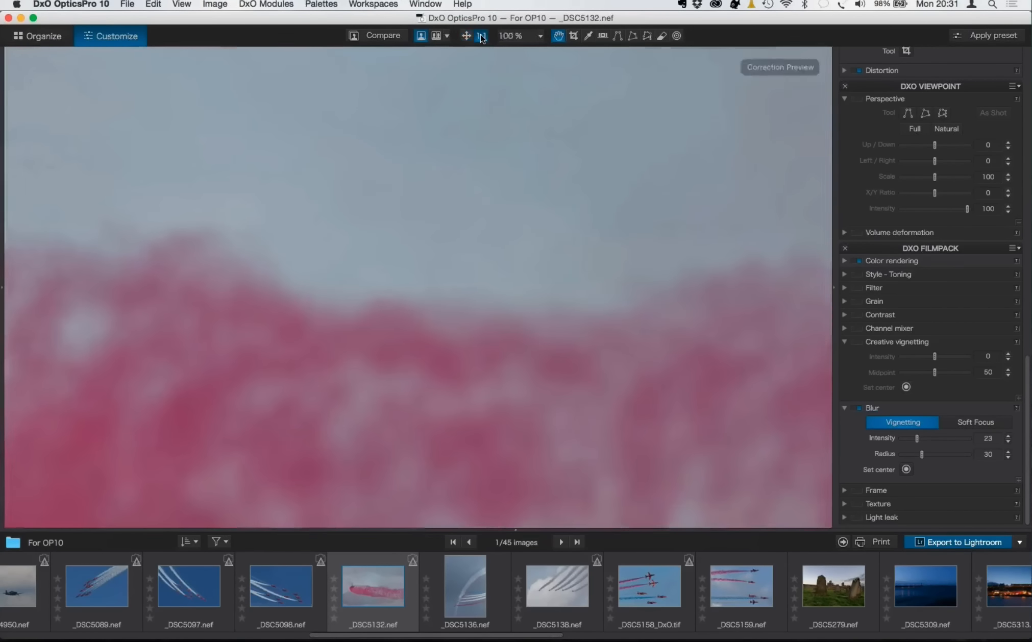
pyautogui.scroll(-10, 233, 311)
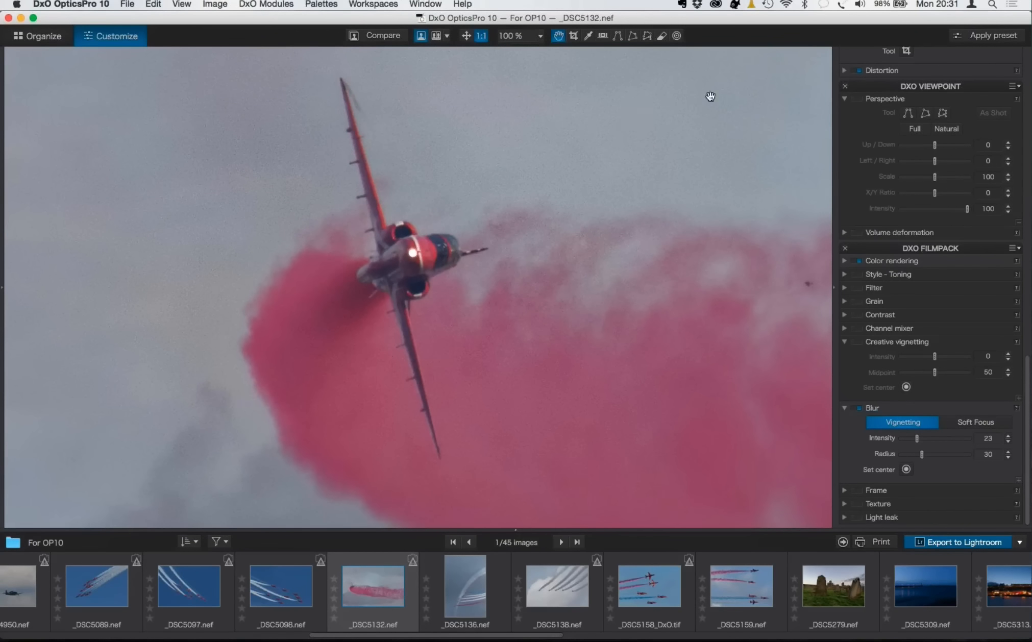
pyautogui.click(465, 34)
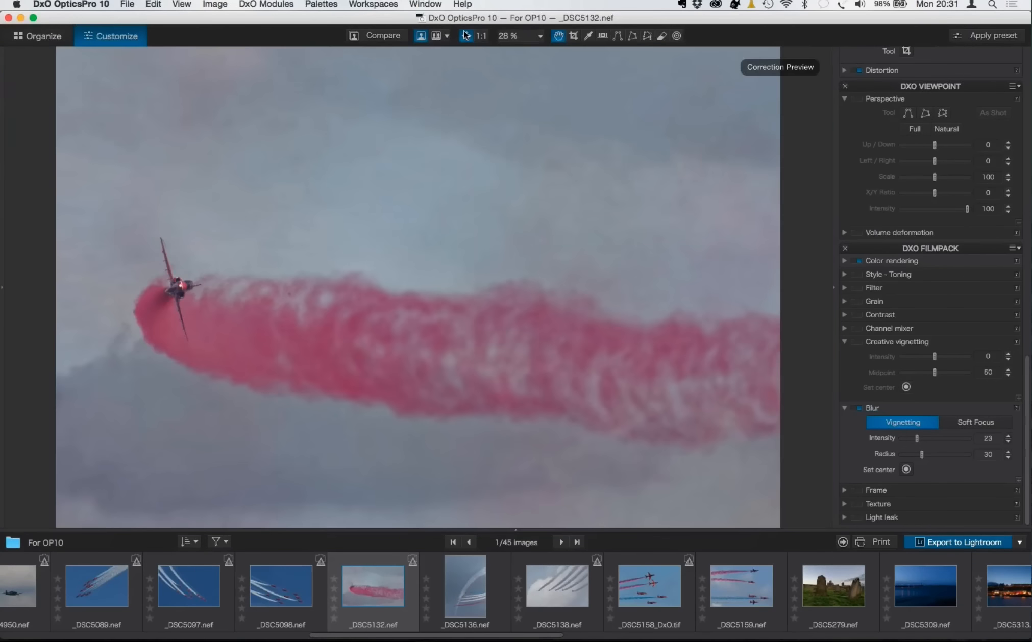
pyautogui.click(380, 35)
pyautogui.click(381, 35)
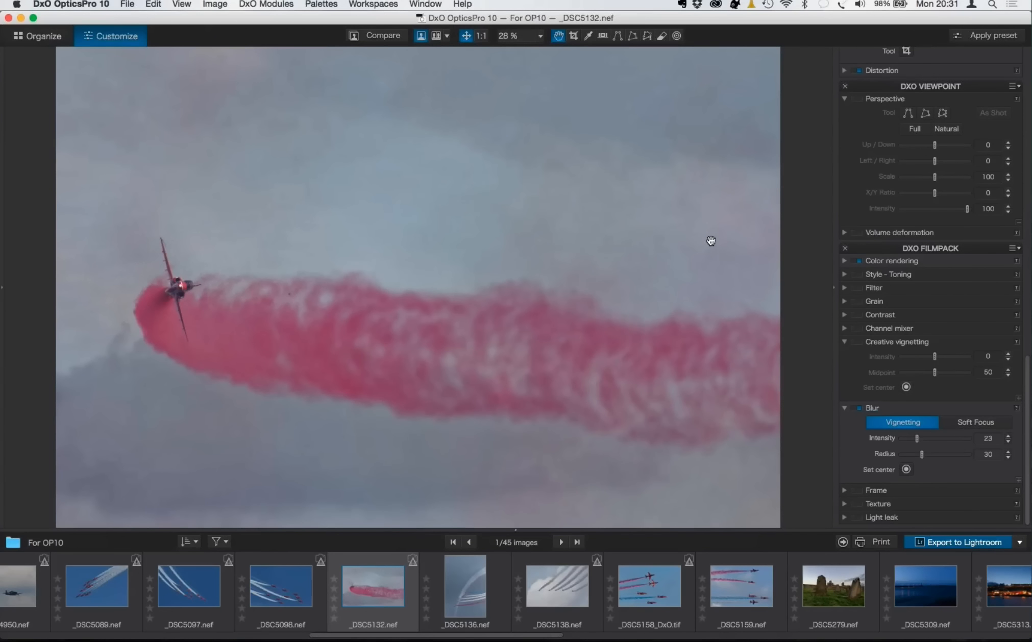
# - Open the graveyard photo _DSC5279.nef and view the available DxO FilmPack simple toning styles
pyautogui.click(835, 587)
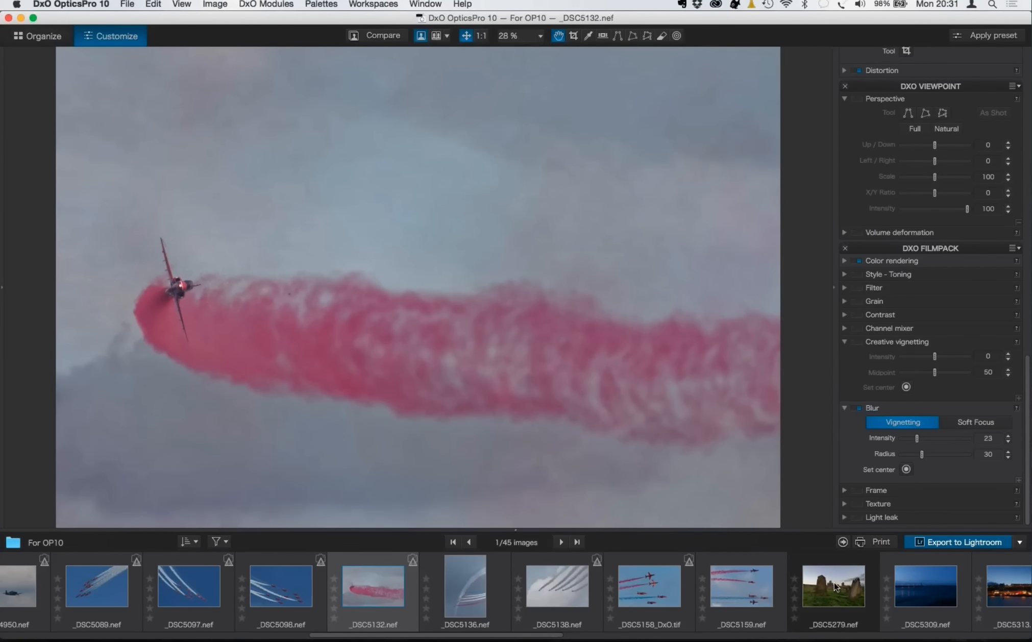
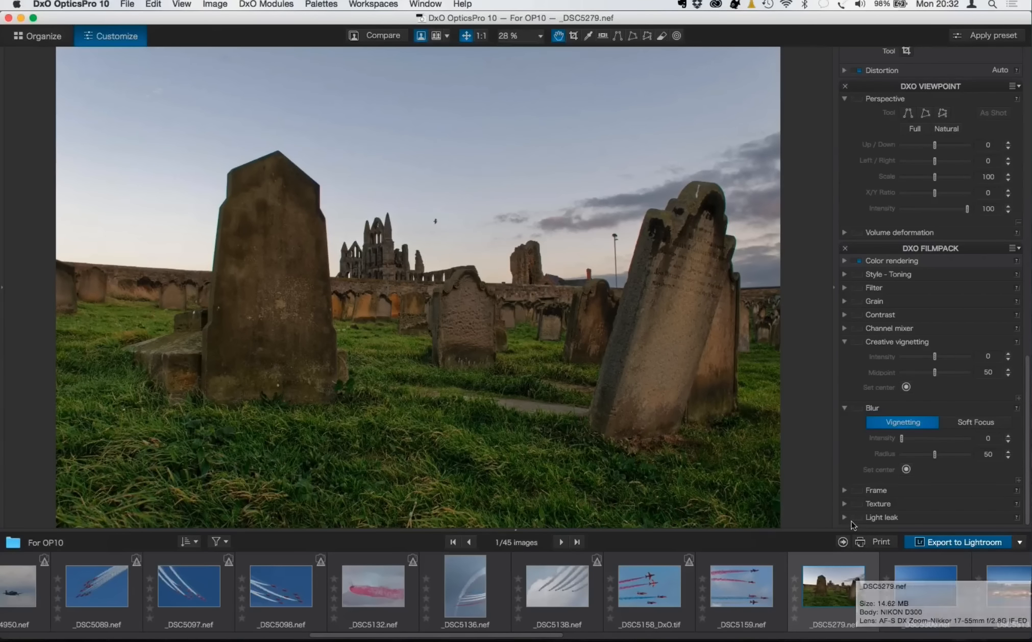
pyautogui.scroll(2, 884, 442)
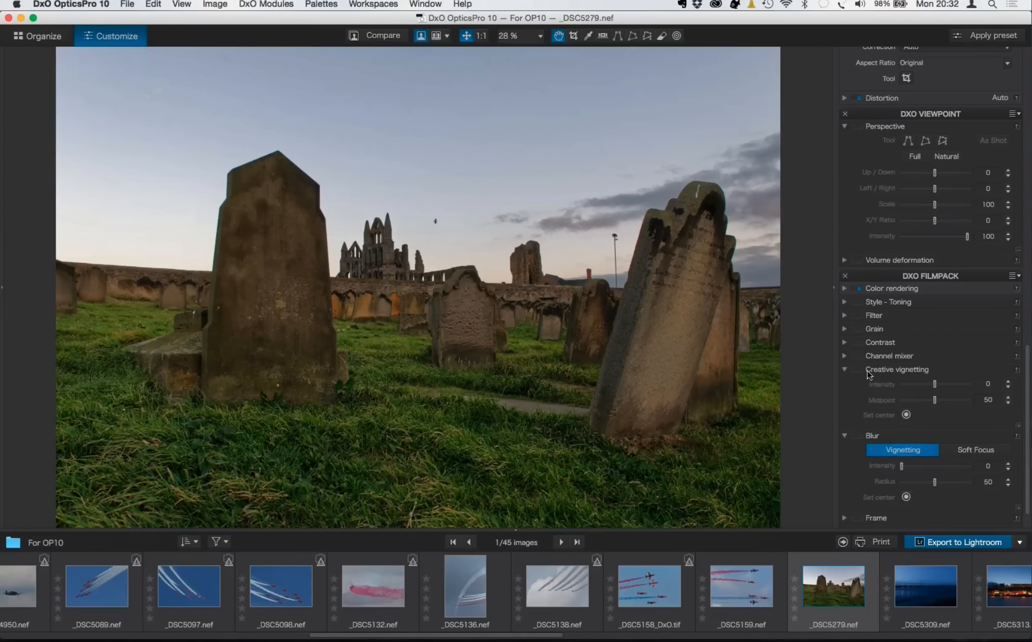
pyautogui.click(844, 302)
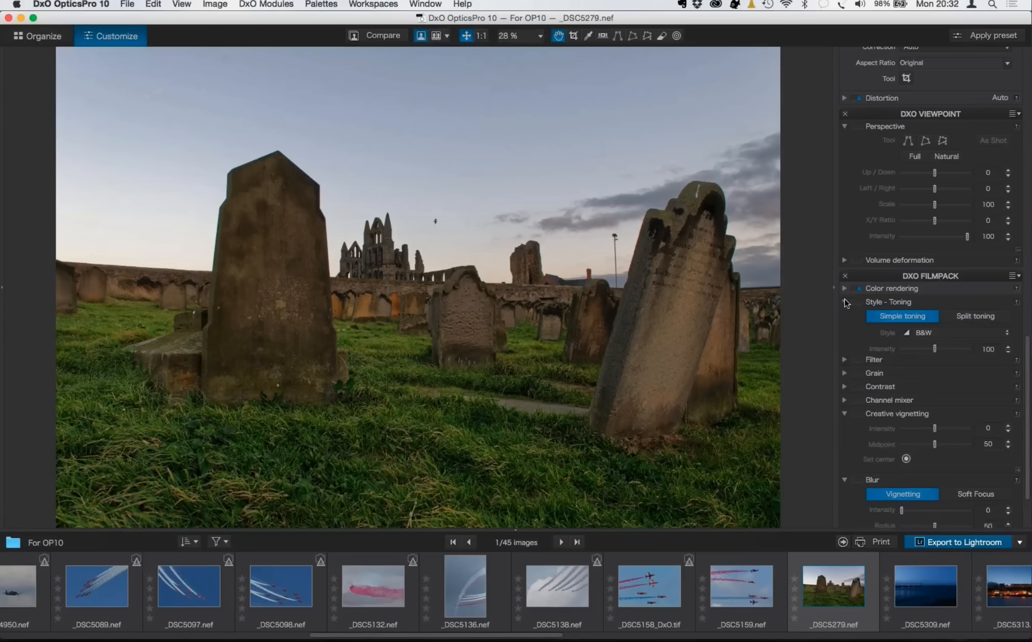
pyautogui.click(936, 337)
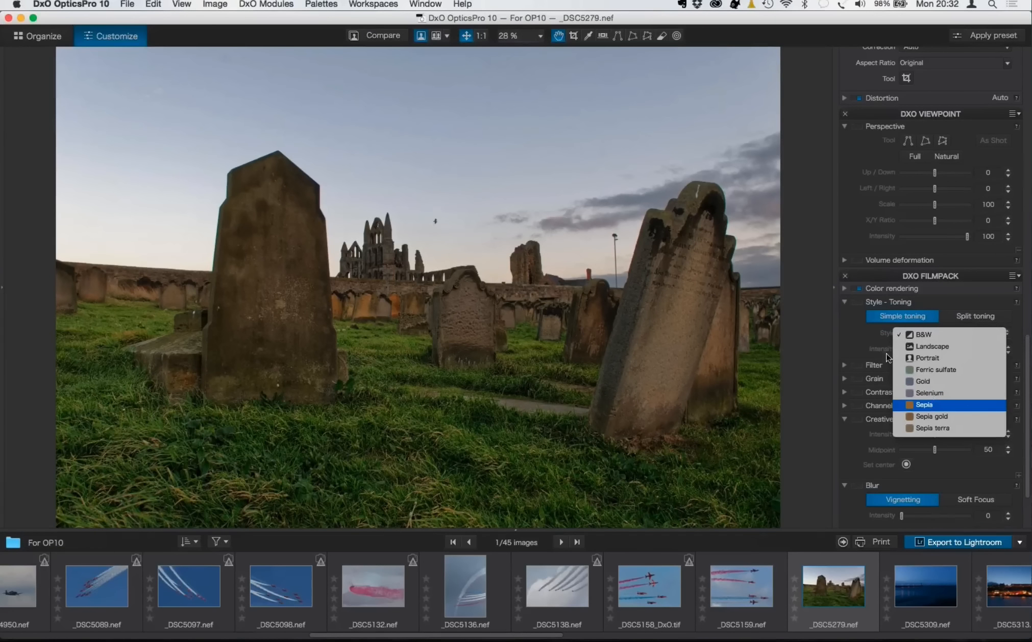
pyautogui.click(851, 349)
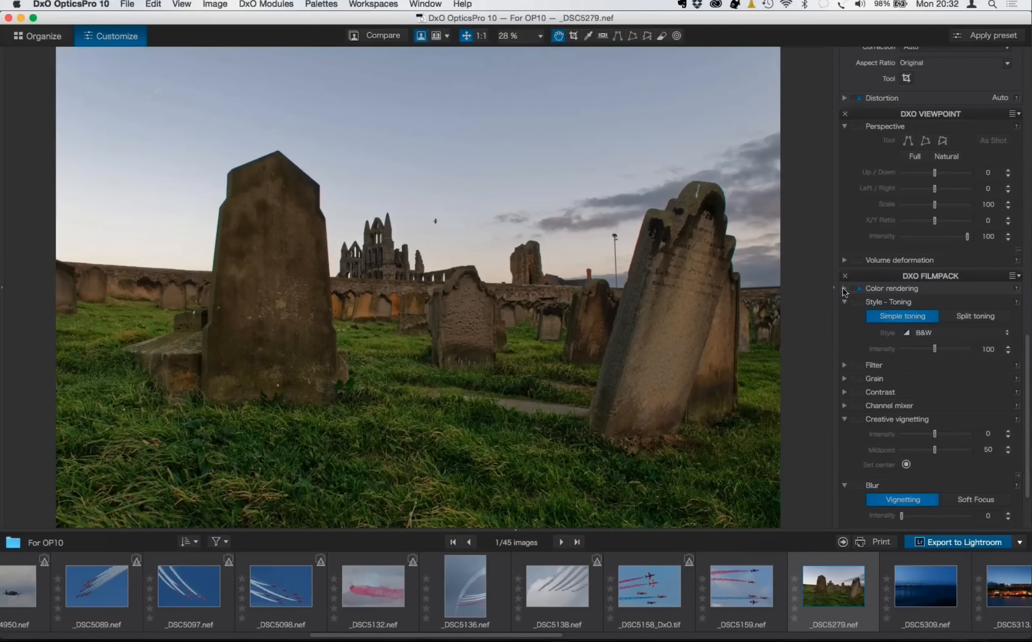
# - Set the FilmPack color rendering category of the graveyard photo to Black And White Film
pyautogui.click(844, 289)
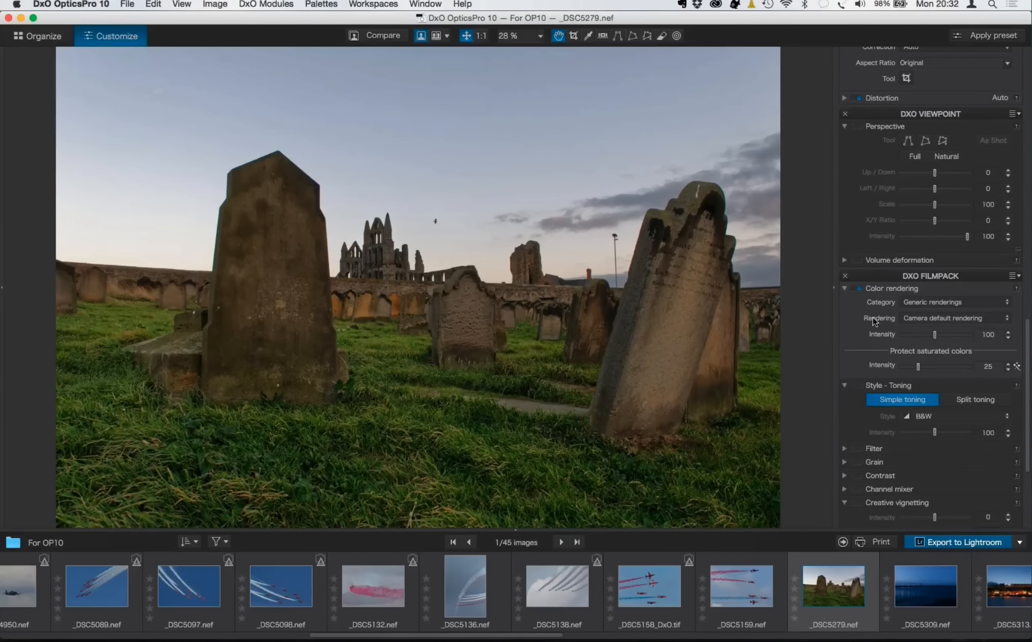
pyautogui.click(958, 305)
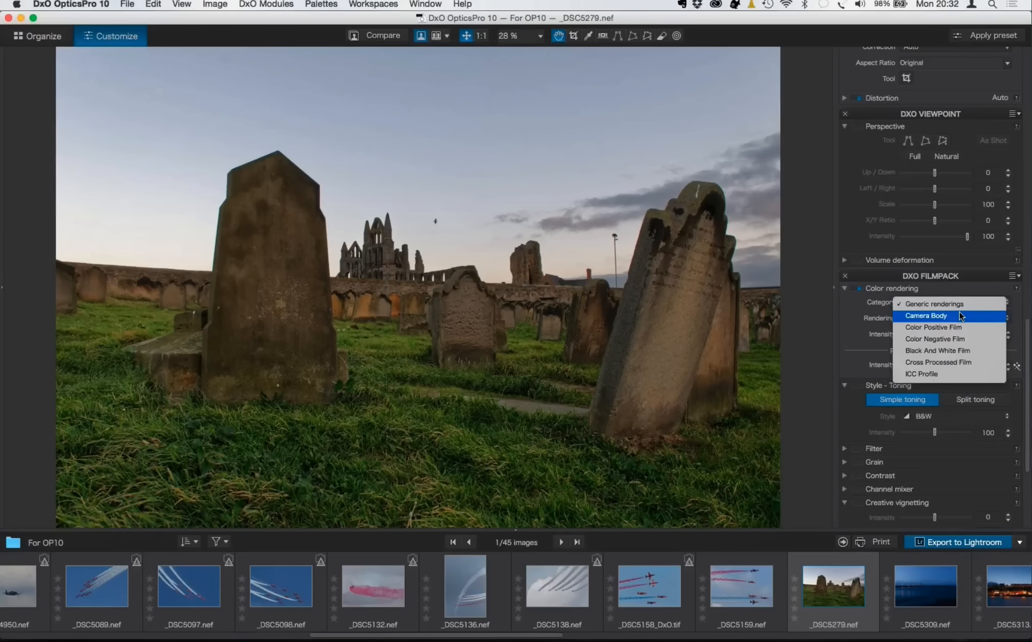
pyautogui.click(975, 351)
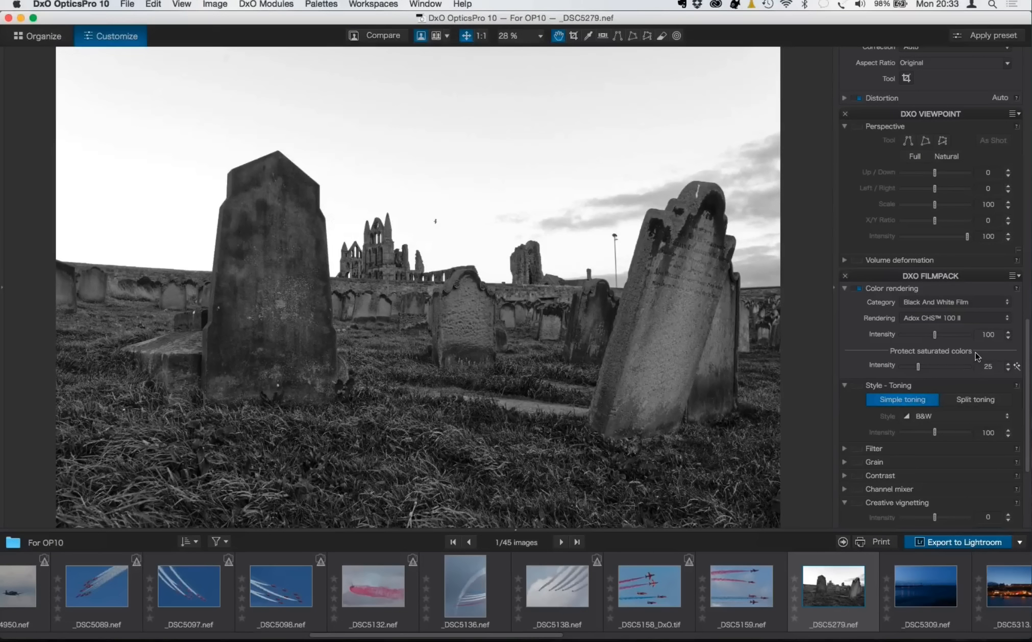
# - Try the Fuji Neopan 1600 rendering, and switch the rendering to Kodak HIE (High Speed Infrared)
pyautogui.click(970, 320)
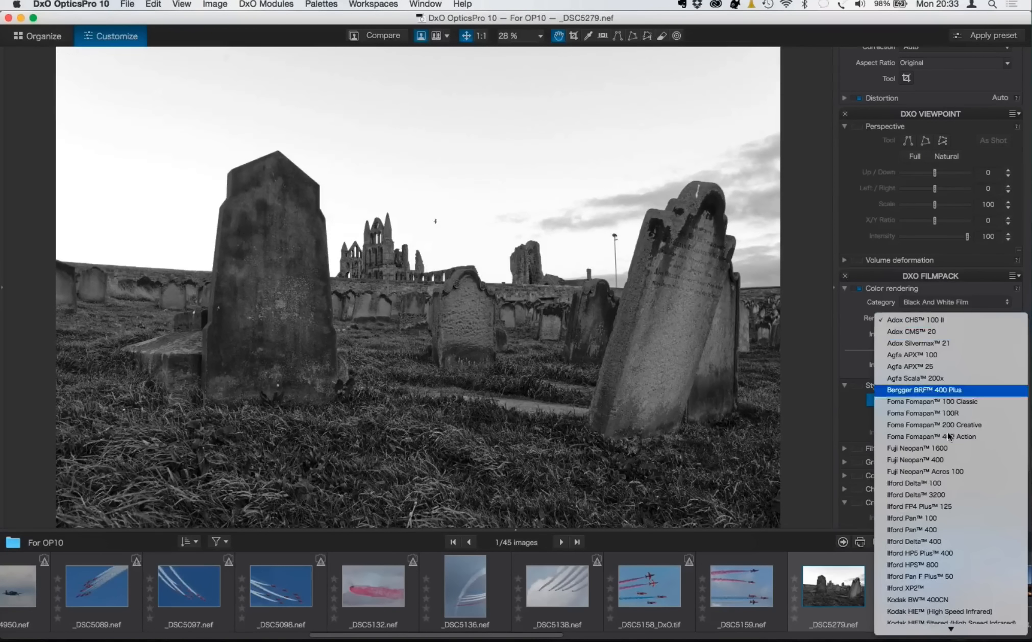
pyautogui.scroll(-5, 947, 431)
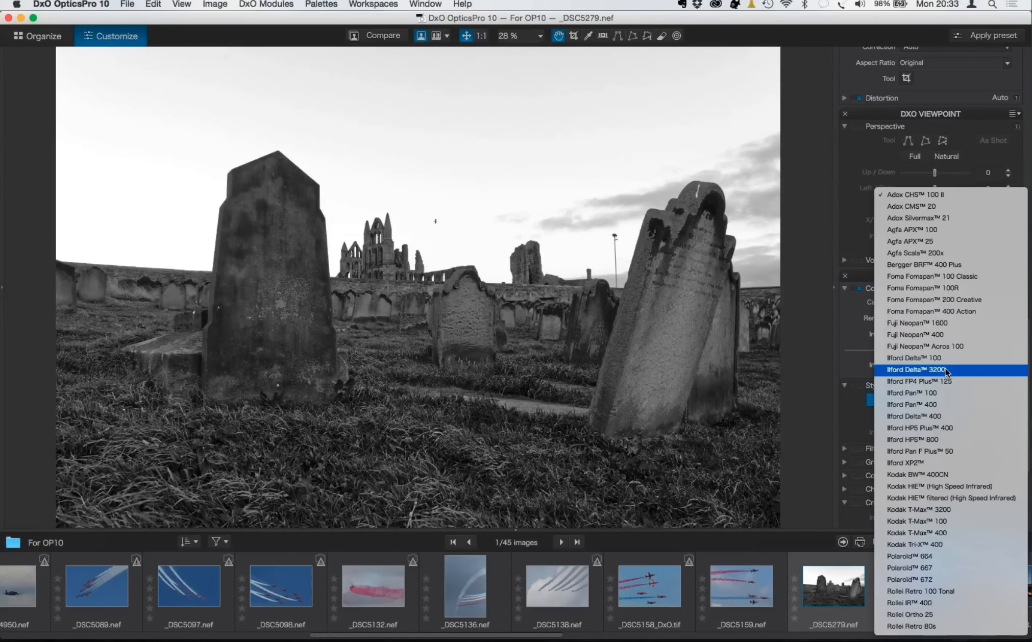
pyautogui.click(949, 322)
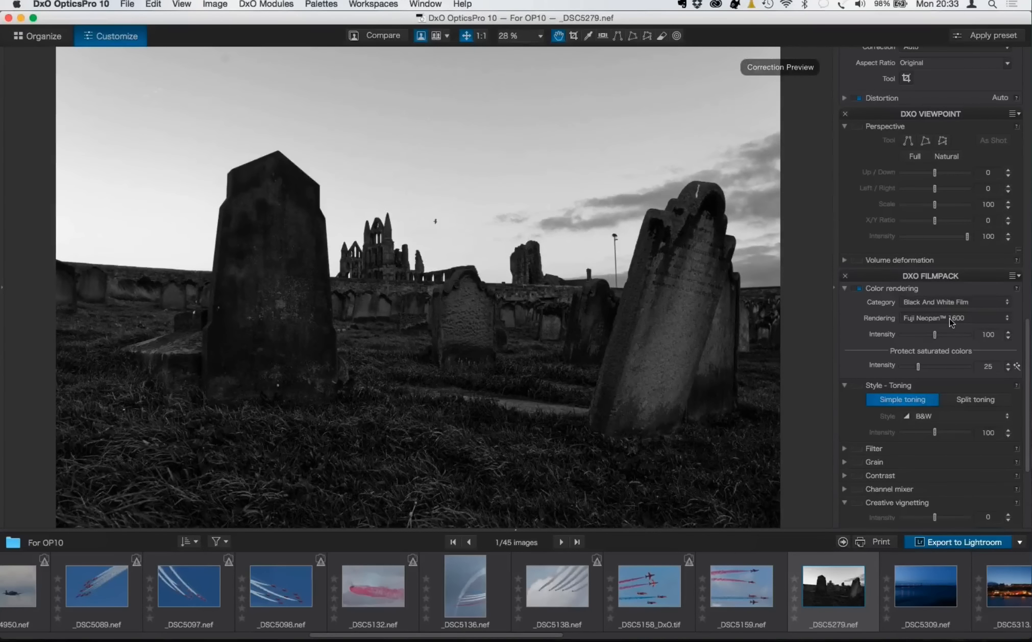
pyautogui.click(951, 320)
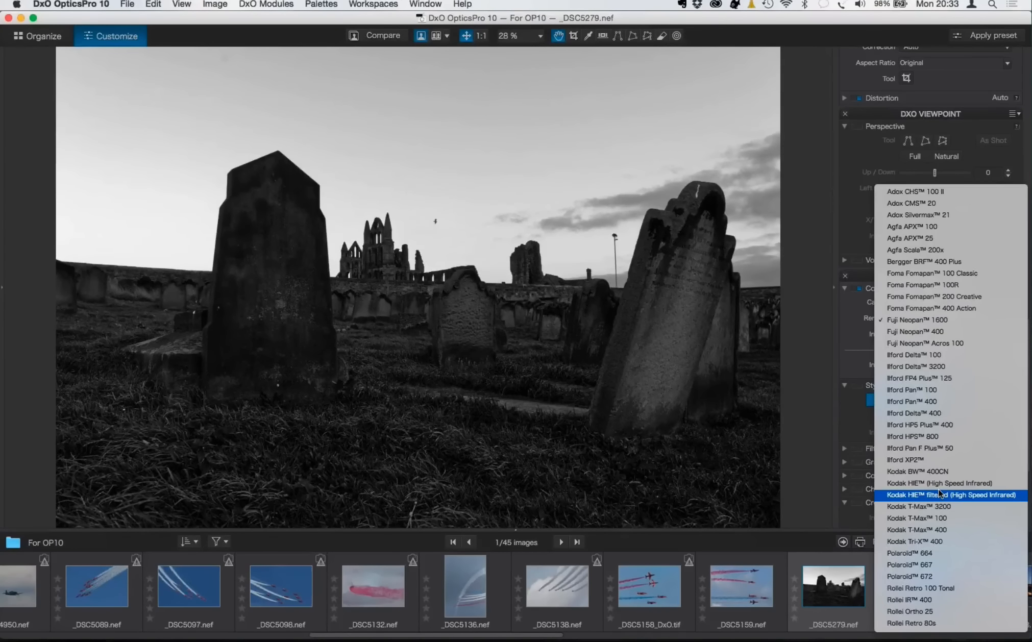
pyautogui.click(965, 487)
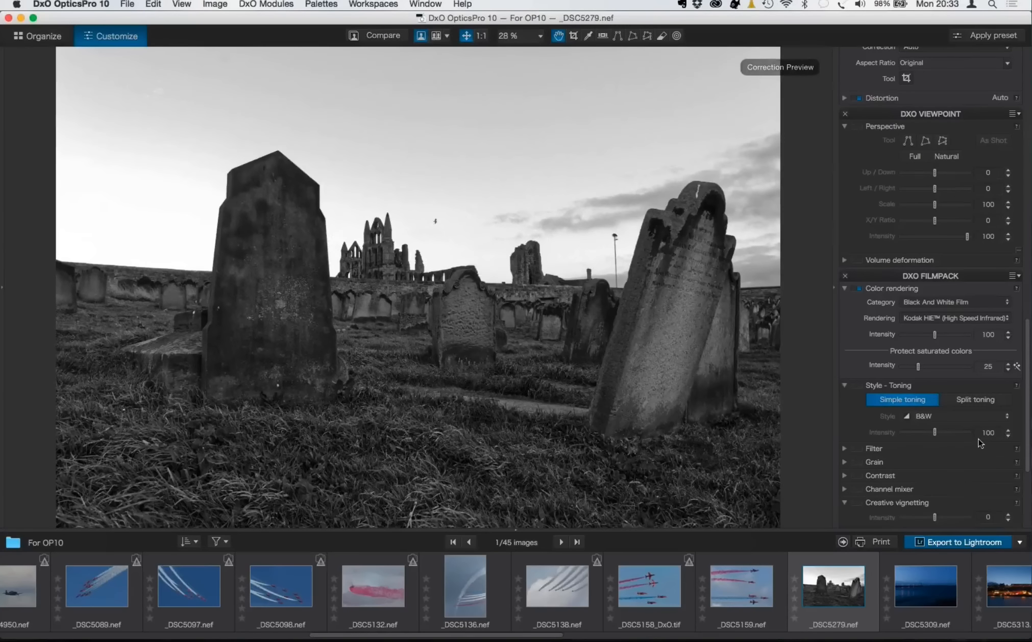
# - Set the intensity of the Kodak HIE color rendering to 129
pyautogui.click(936, 337)
pyautogui.moveTo(936, 336); pyautogui.dragTo(945, 337)
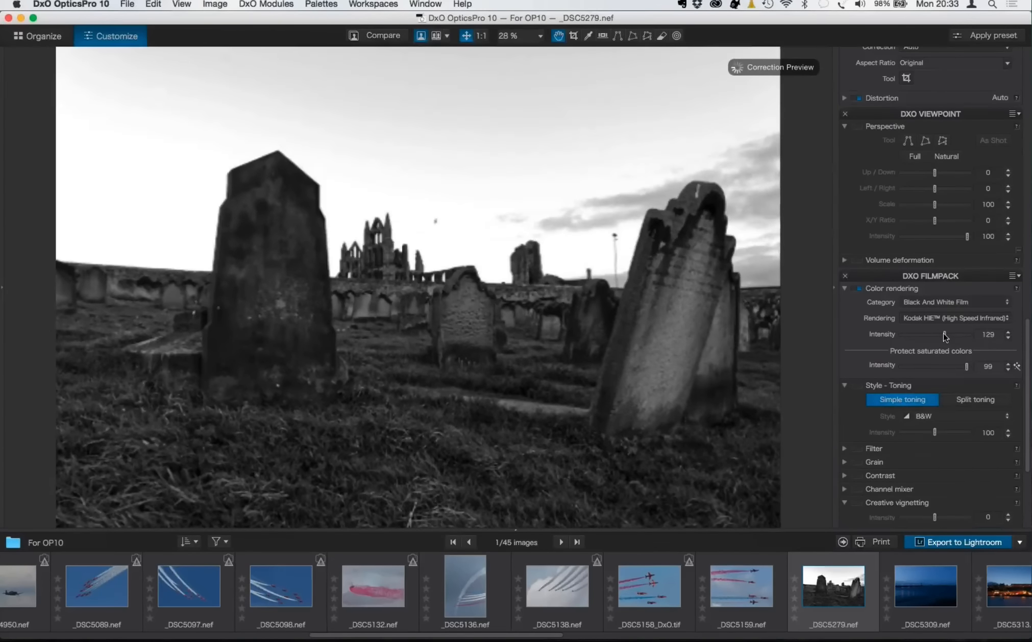
pyautogui.click(918, 366)
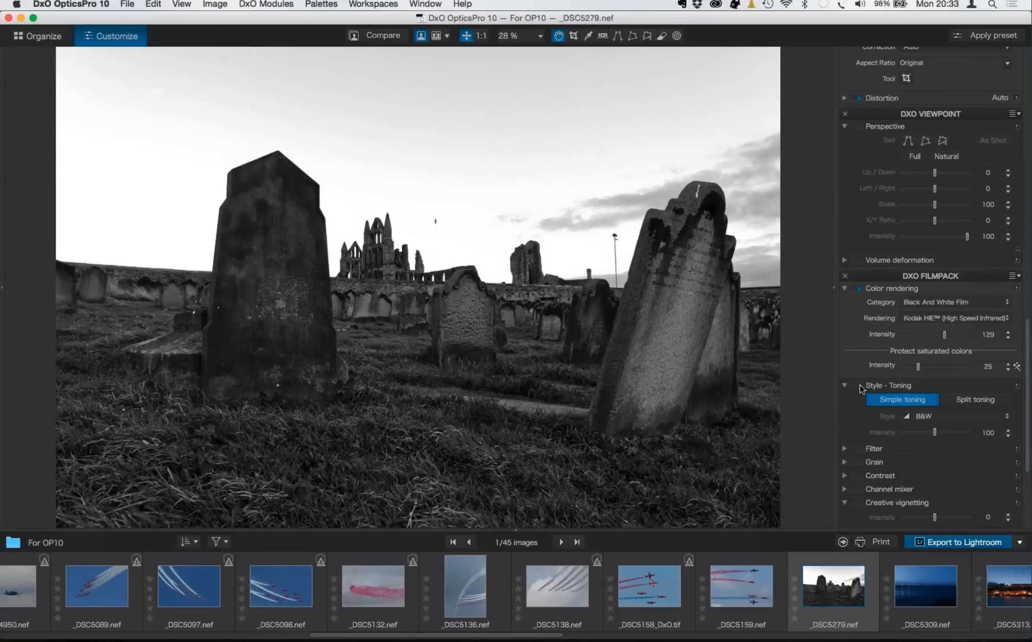
# - Apply the Sepia simple toning style to the graveyard photo at an intensity of 22
pyautogui.click(934, 417)
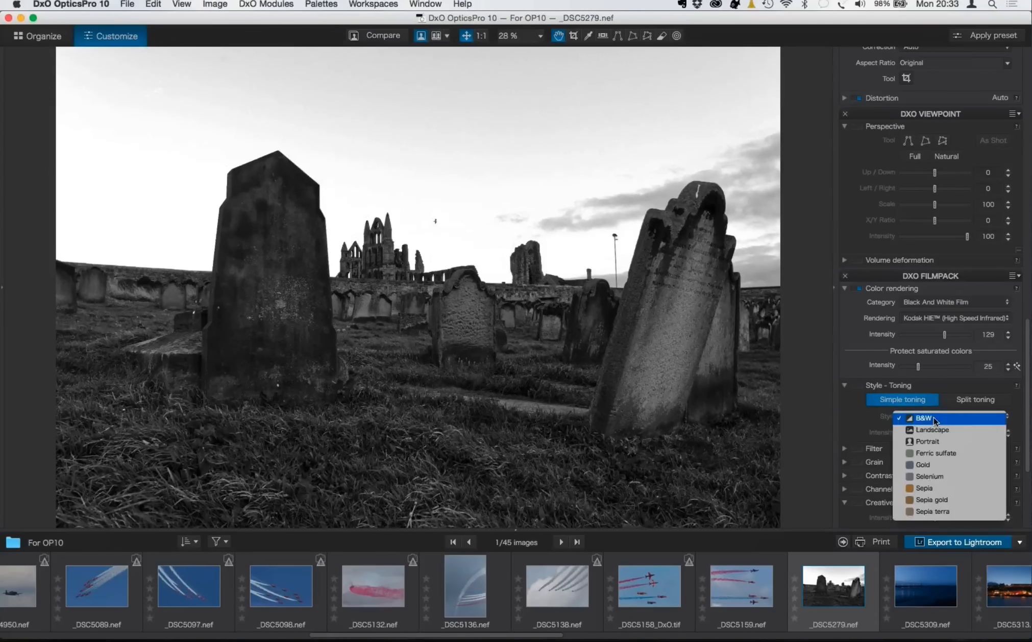
pyautogui.click(932, 487)
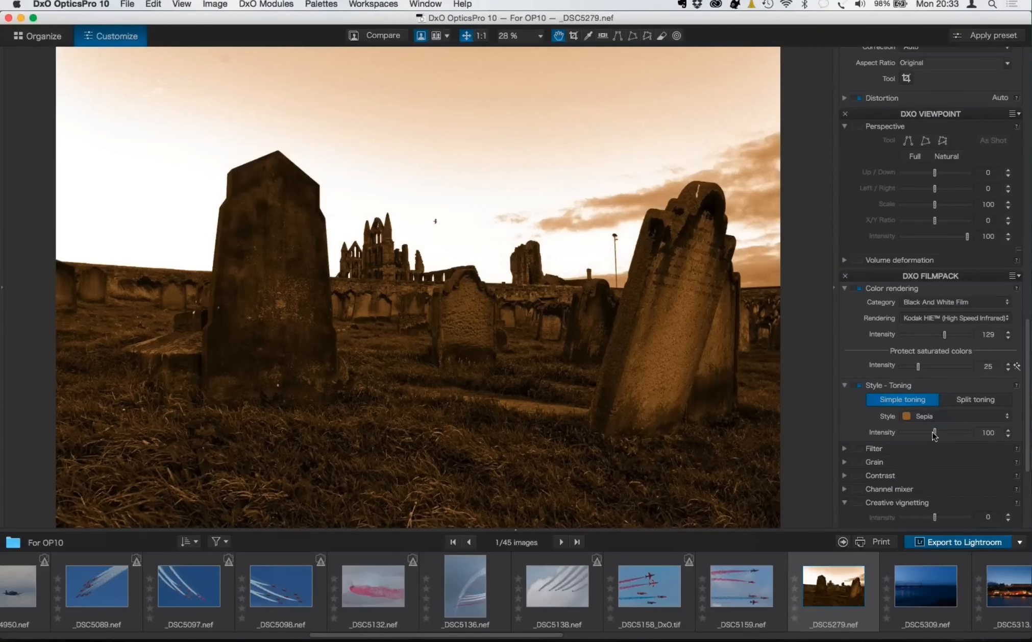
pyautogui.moveTo(934, 433); pyautogui.dragTo(909, 438)
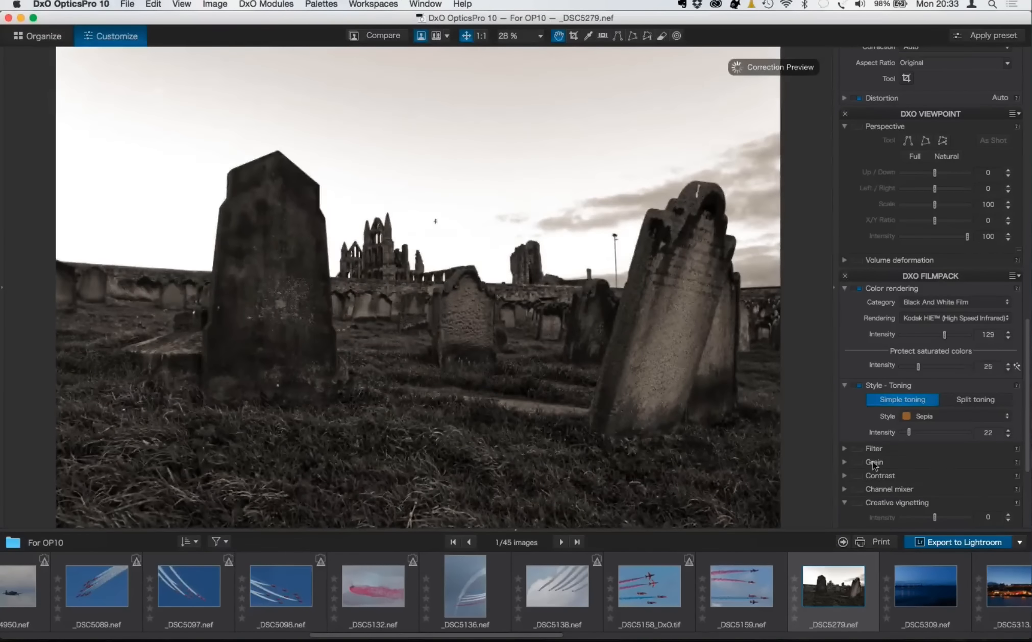
# - Apply the FilmPack Red filter to the graveyard photo and set its density to 37
pyautogui.click(844, 449)
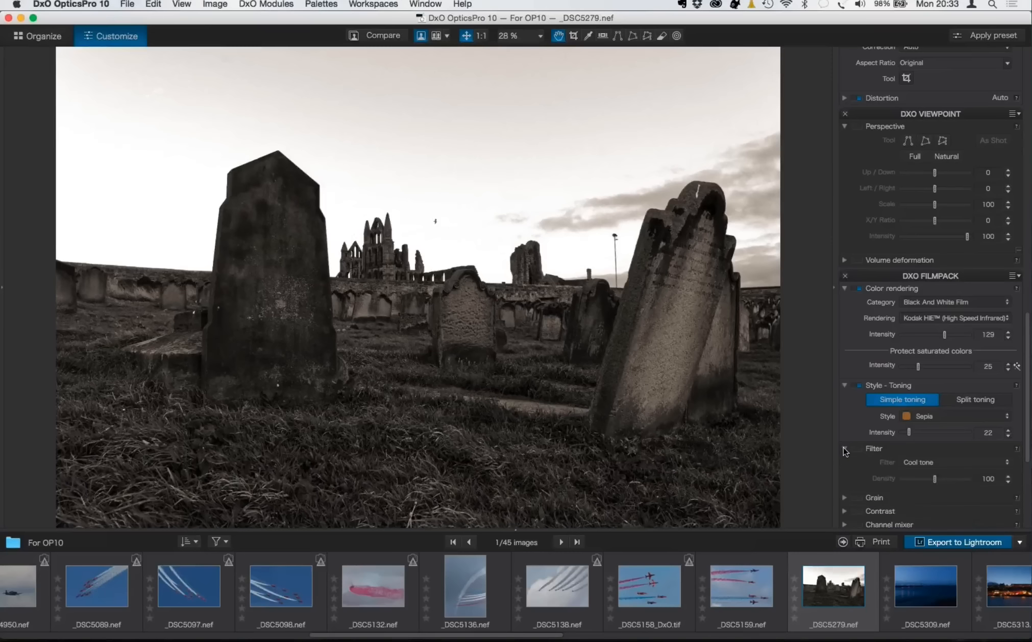
pyautogui.scroll(-5, 868, 434)
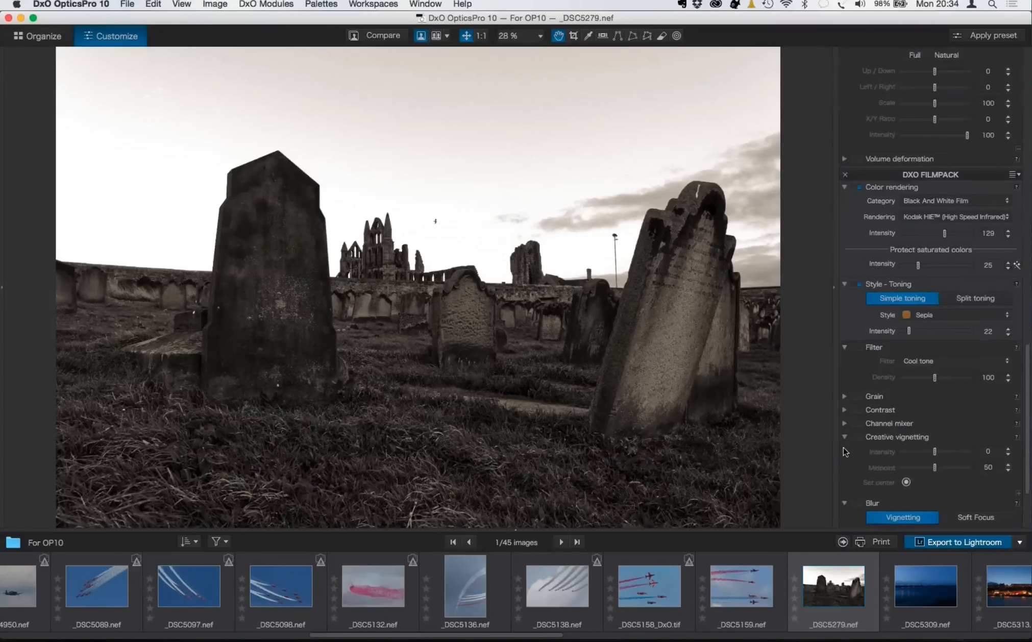
pyautogui.click(957, 354)
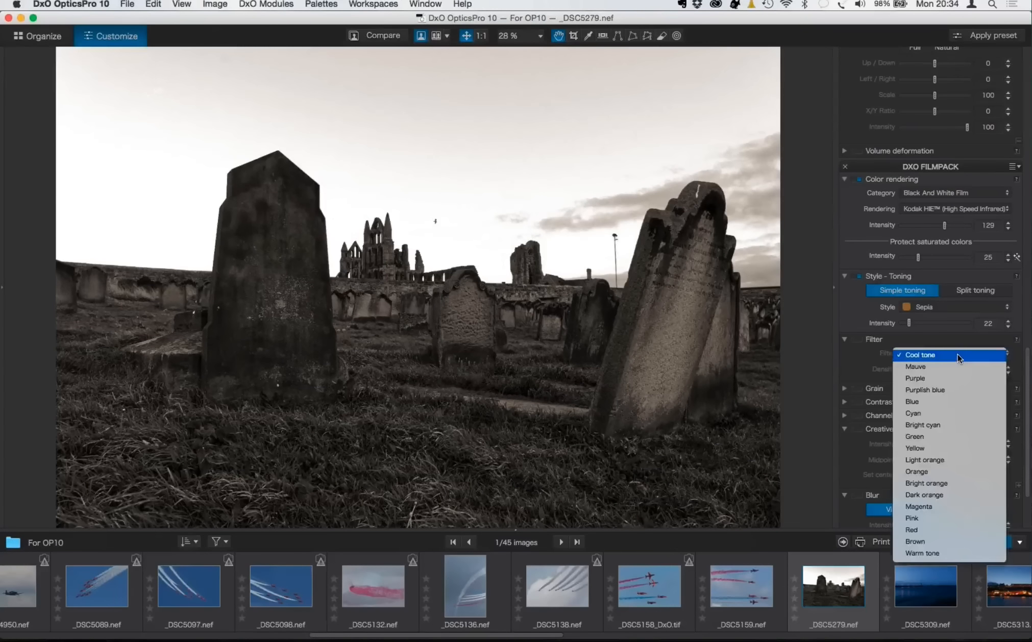
pyautogui.click(934, 529)
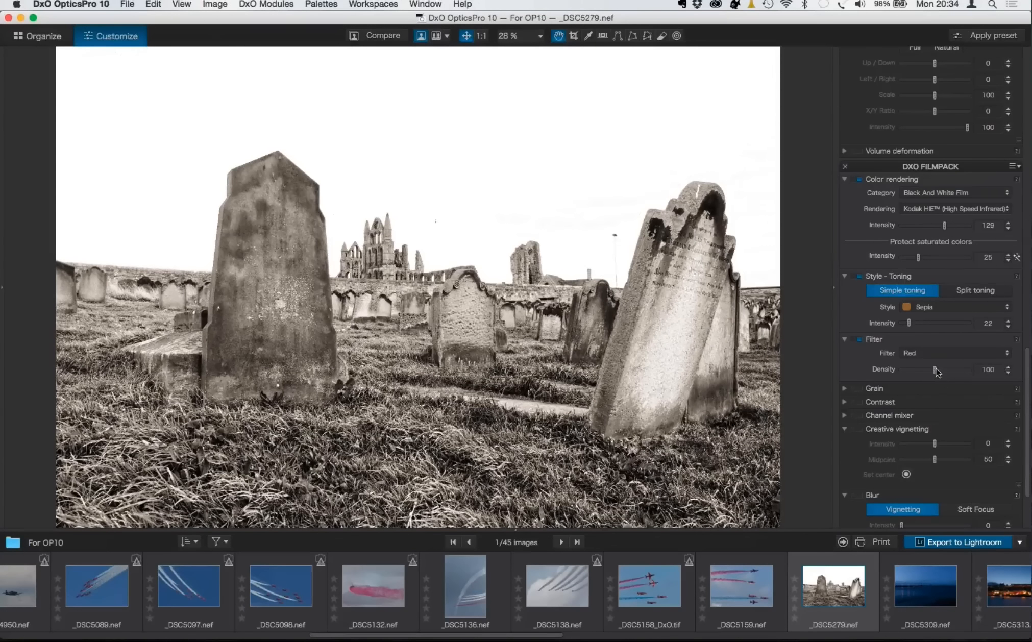
pyautogui.moveTo(935, 372); pyautogui.dragTo(915, 372)
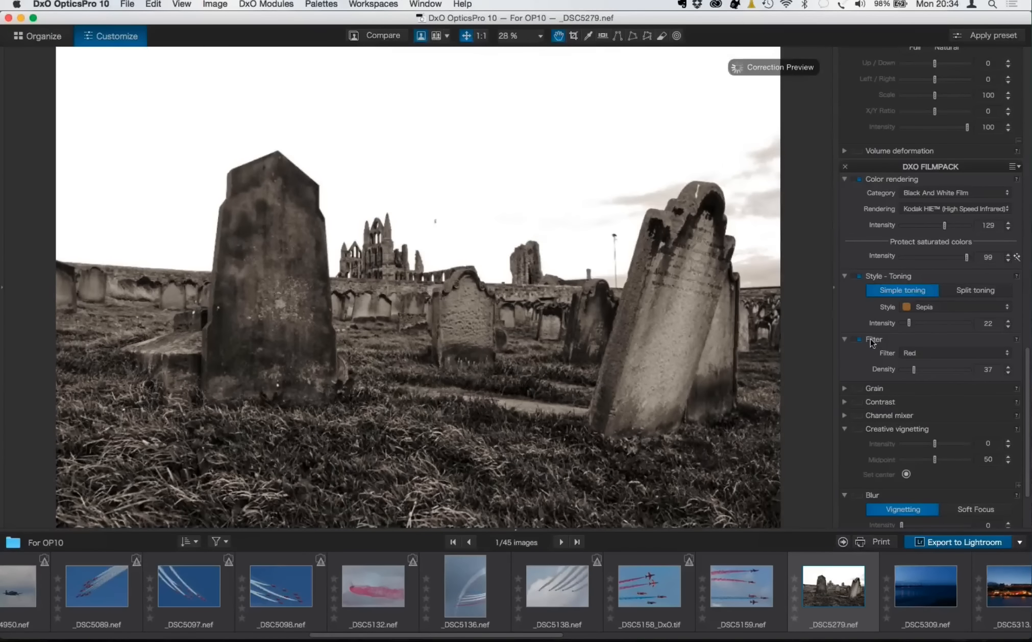
pyautogui.scroll(10, 917, 334)
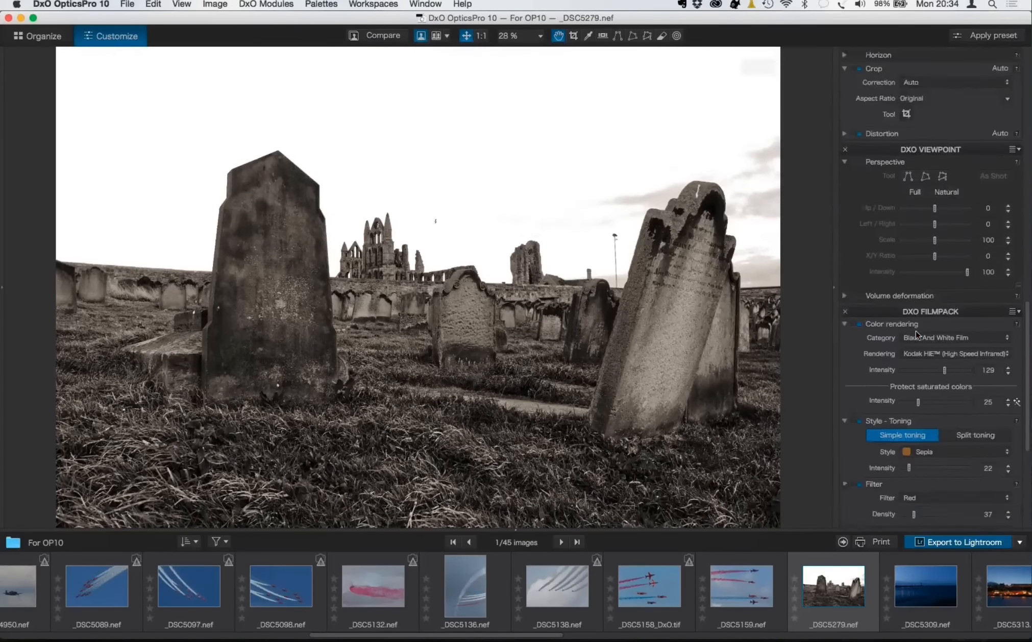
# - Set the graveyard photo's Selective tone highlights to -43 and midtones to -37, and compare the result with the as-shot image
pyautogui.scroll(13, 917, 335)
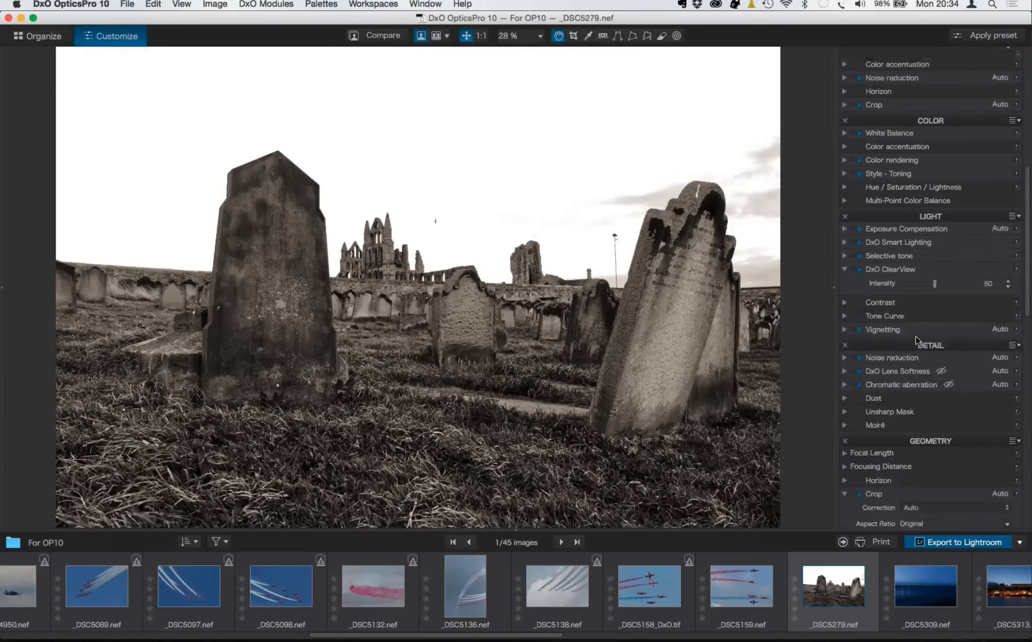
pyautogui.scroll(5, 917, 340)
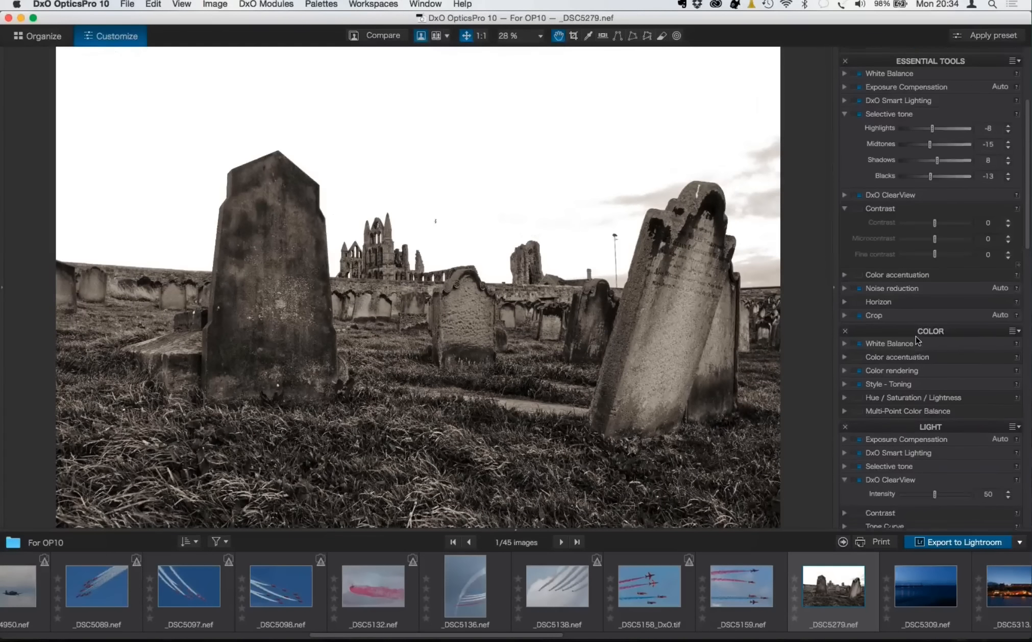
pyautogui.scroll(2, 917, 337)
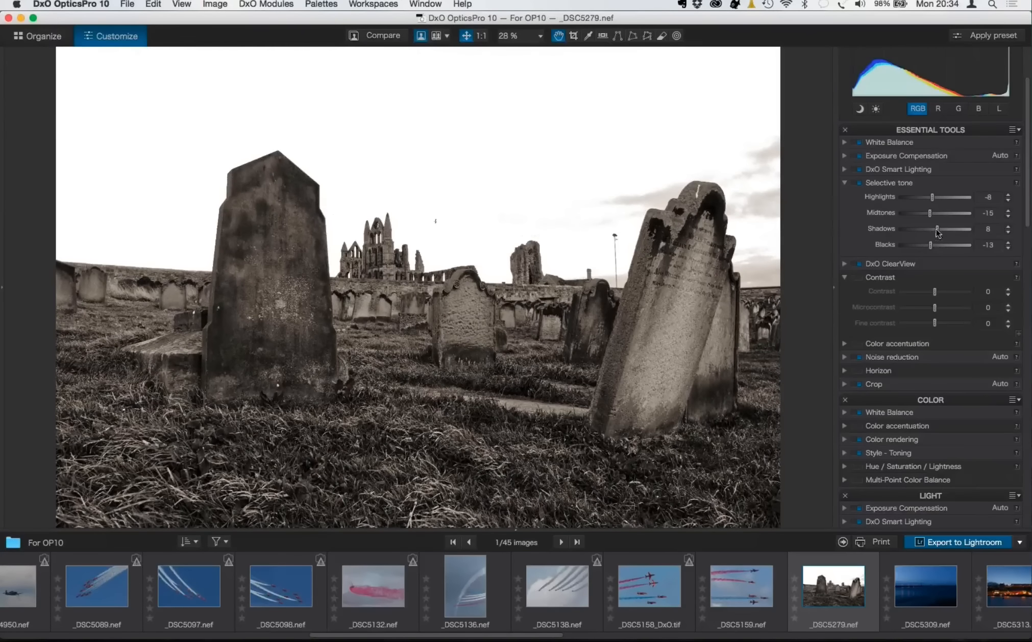
pyautogui.moveTo(928, 212); pyautogui.dragTo(922, 199)
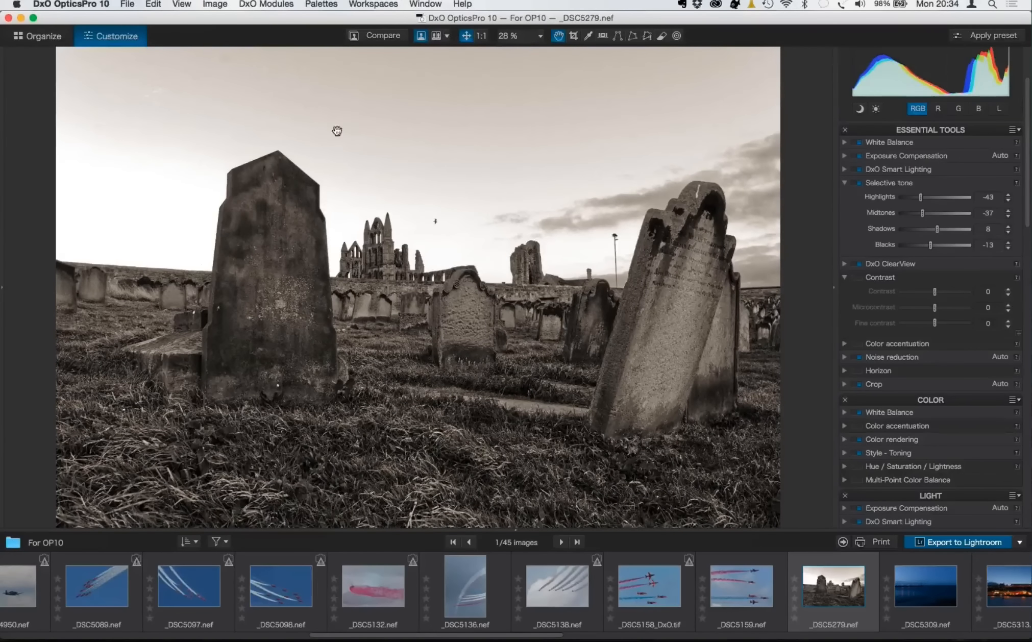
pyautogui.click(382, 37)
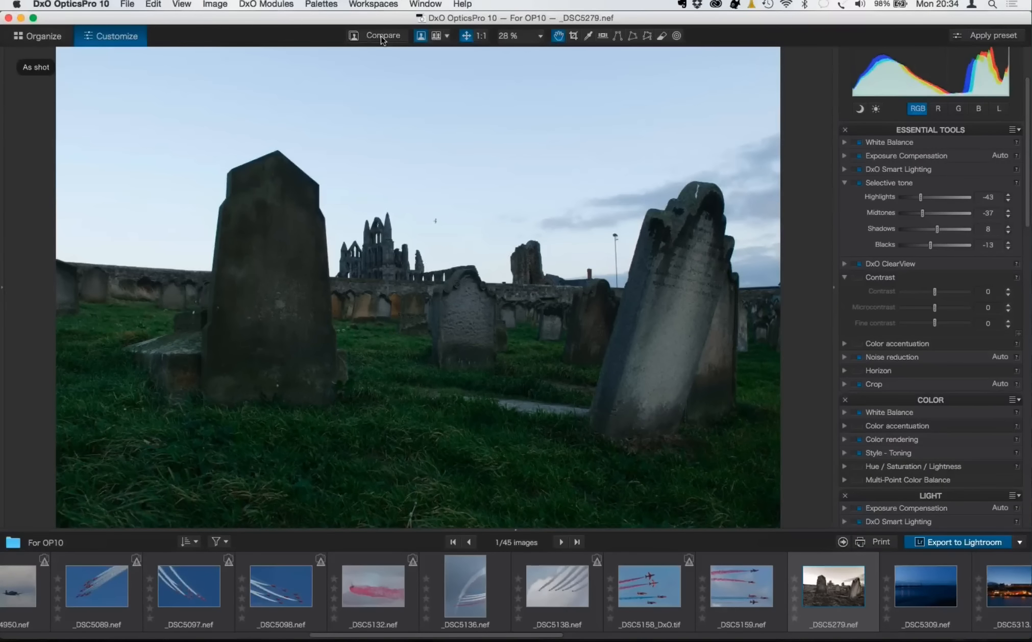
pyautogui.click(382, 38)
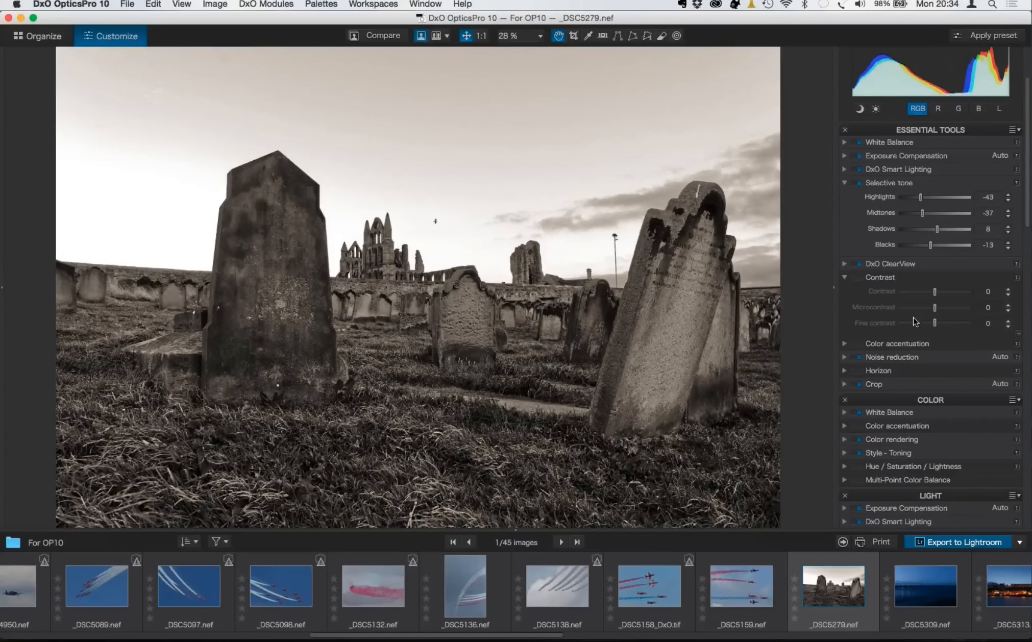
# - Crop the graveyard photo to about 3778 x 2510 px at its original aspect ratio, trimming mainly the left and top, with a darker crop mask
pyautogui.scroll(-3, 916, 322)
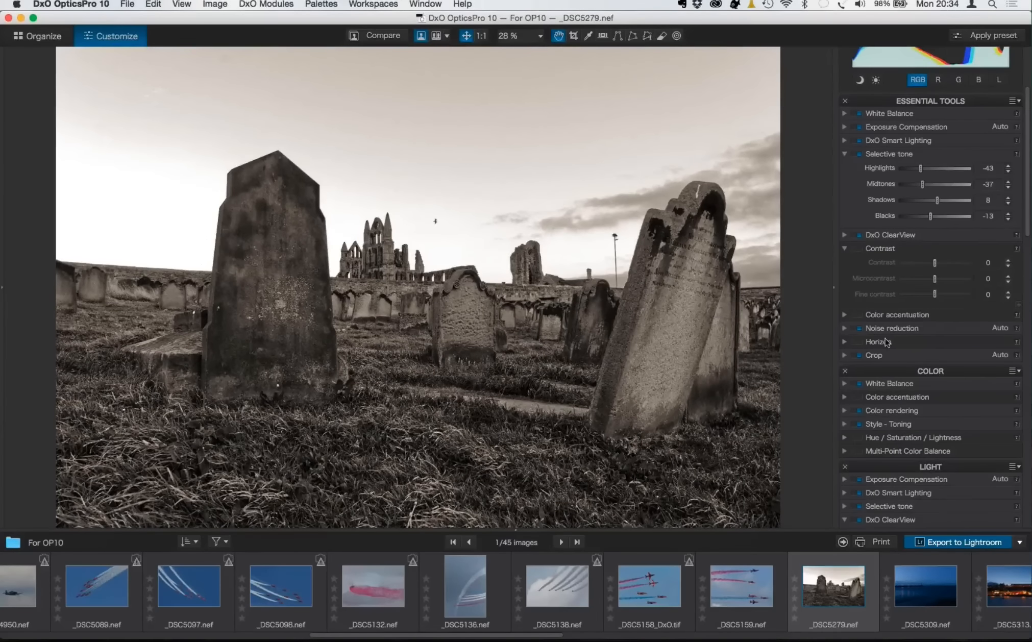
pyautogui.click(845, 356)
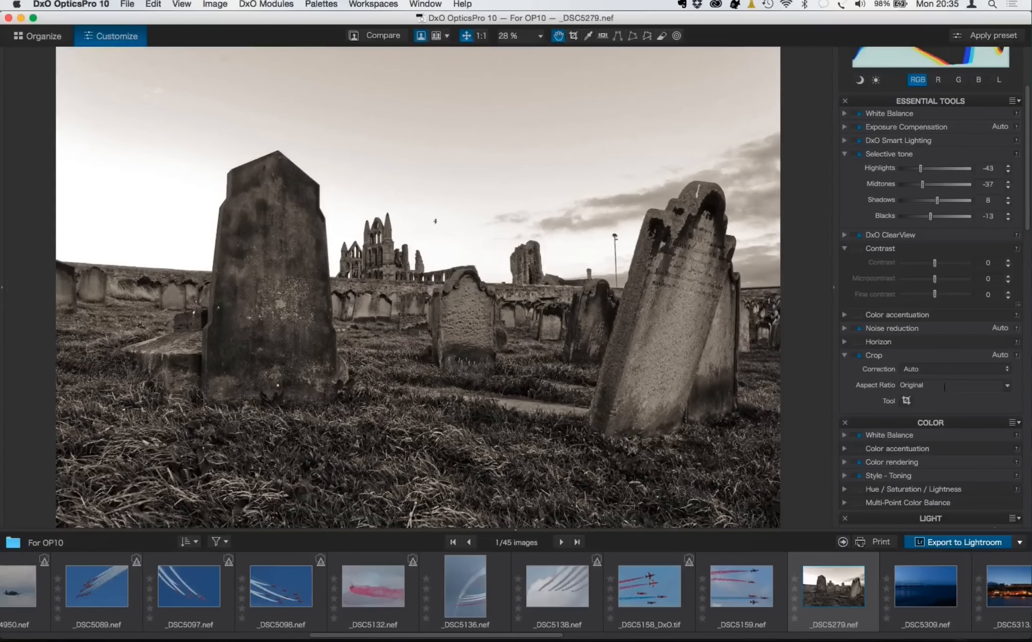
pyautogui.click(906, 400)
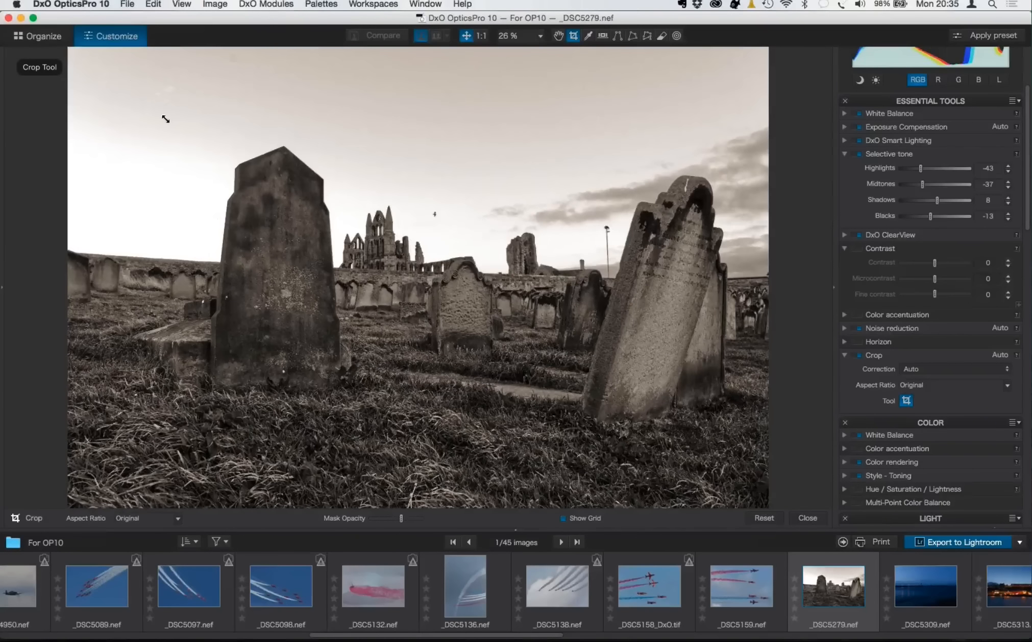
pyautogui.moveTo(131, 82); pyautogui.dragTo(766, 502)
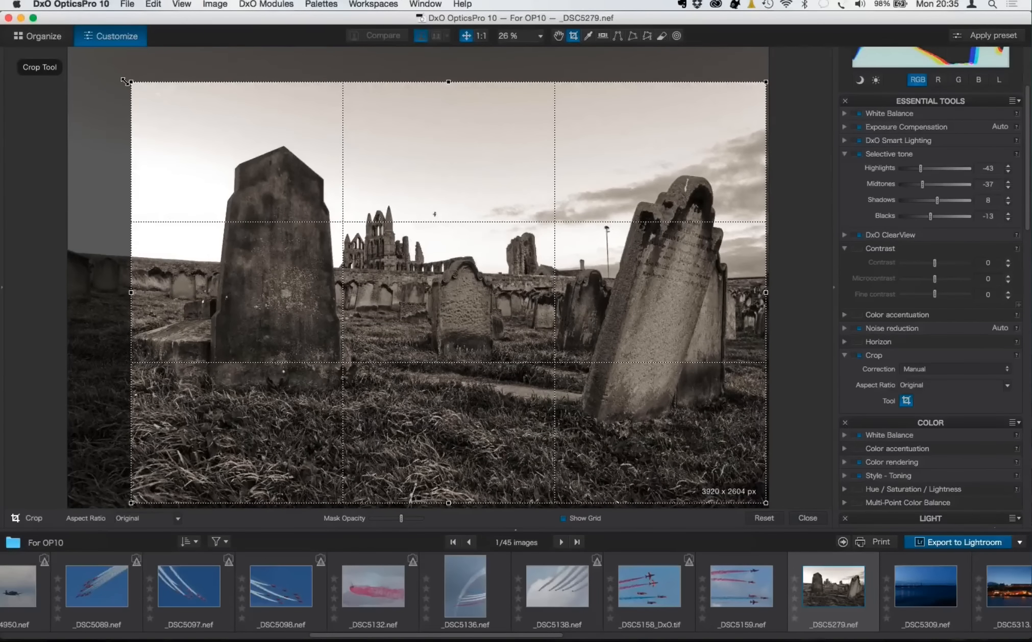
pyautogui.moveTo(145, 82); pyautogui.dragTo(156, 88)
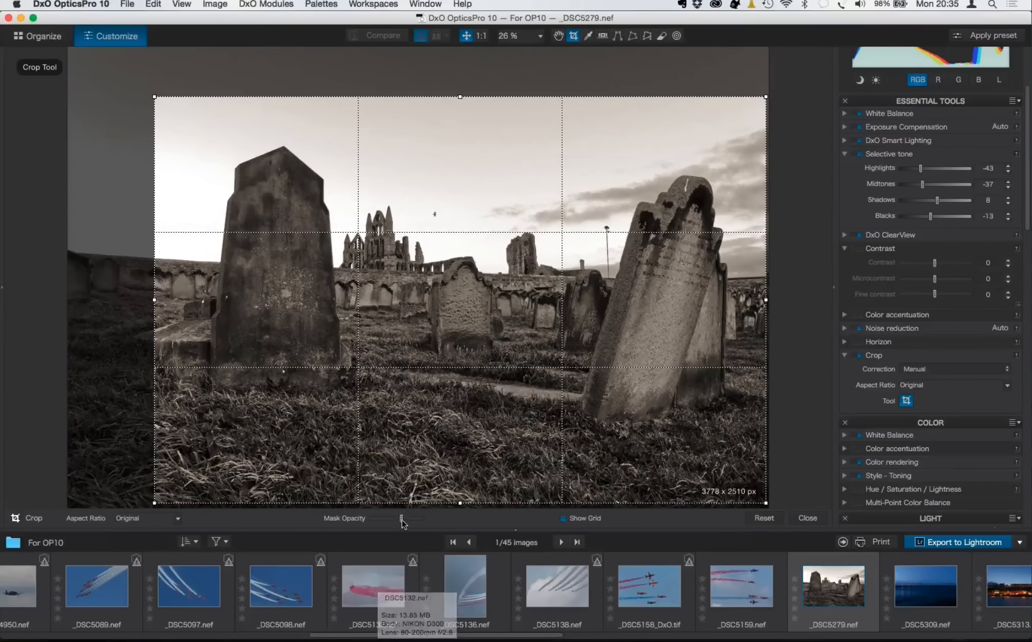
pyautogui.moveTo(399, 523)
pyautogui.mouseDown()
pyautogui.moveTo(409, 520)
pyautogui.moveTo(391, 521)
pyautogui.moveTo(408, 521)
pyautogui.mouseUp()
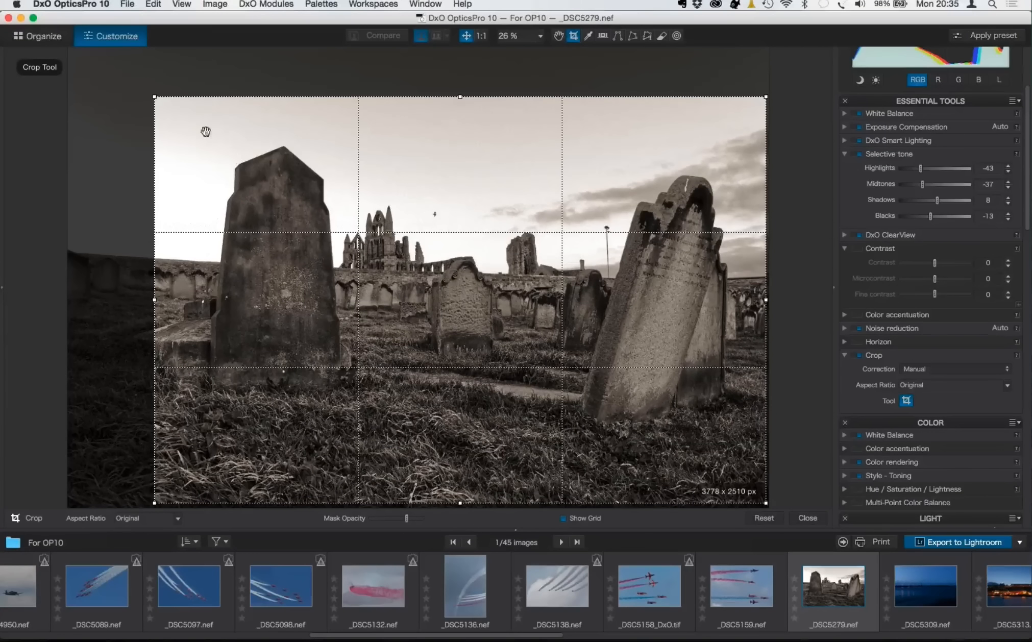
pyautogui.moveTo(278, 177); pyautogui.dragTo(280, 176)
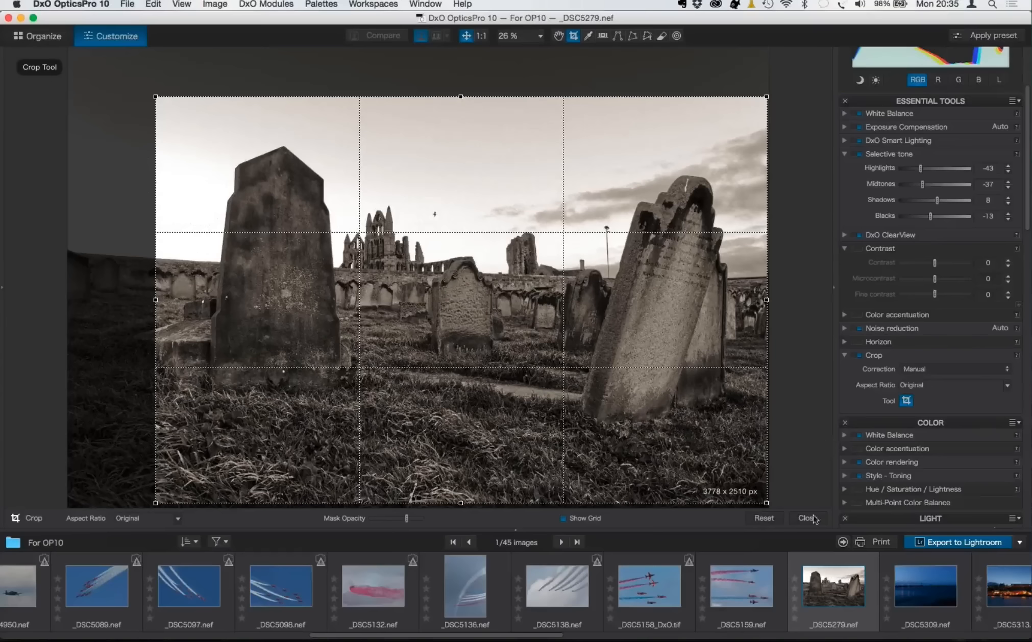
pyautogui.click(806, 518)
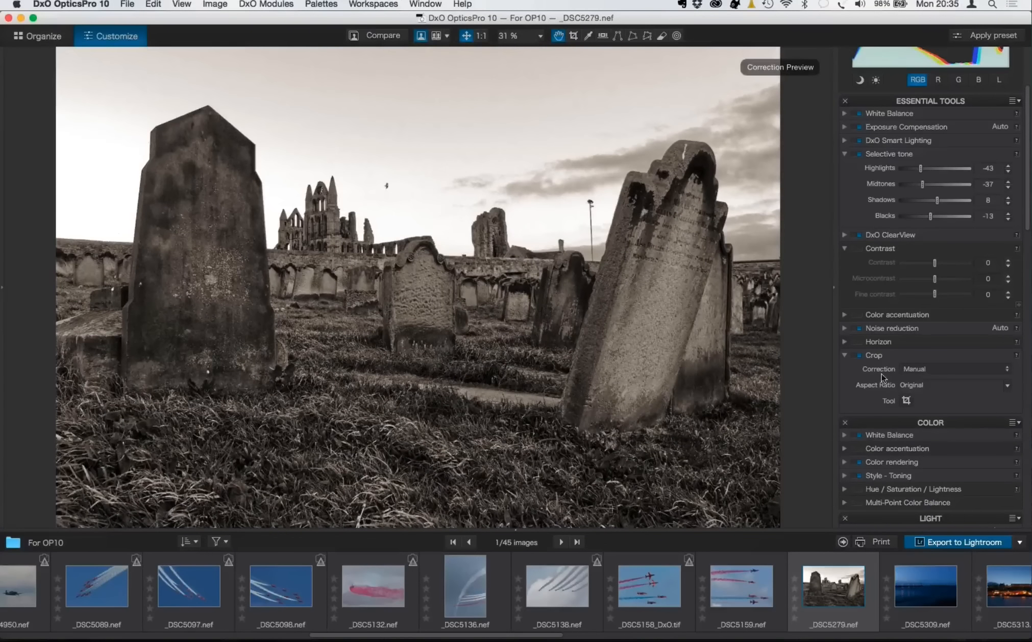
# - Apply FilmPack Creative vignetting to the graveyard photo with intensity -28 and midpoint 31
pyautogui.scroll(-10, 904, 436)
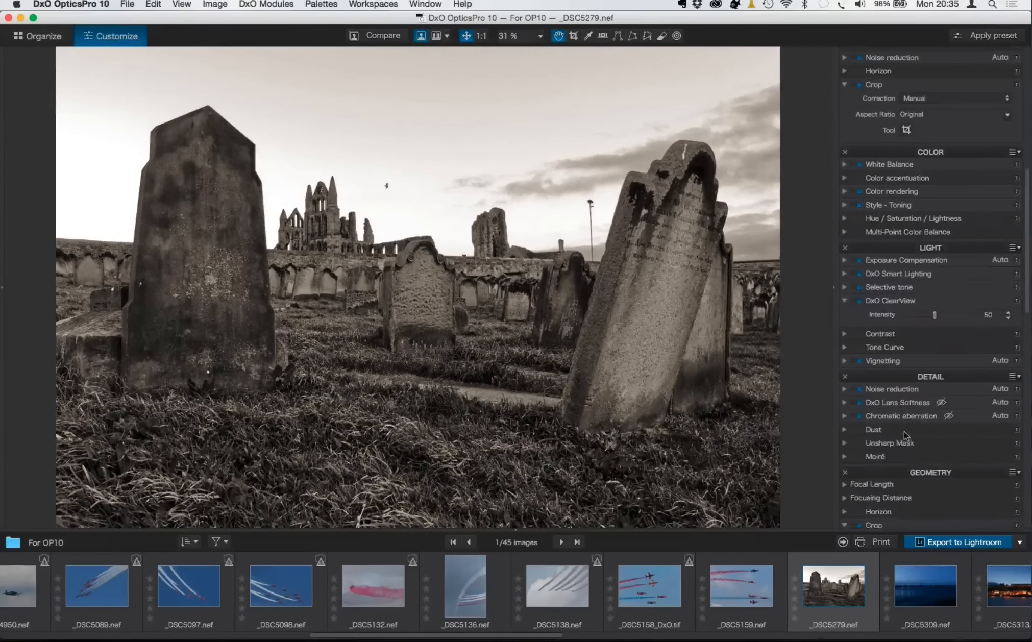
pyautogui.click(844, 360)
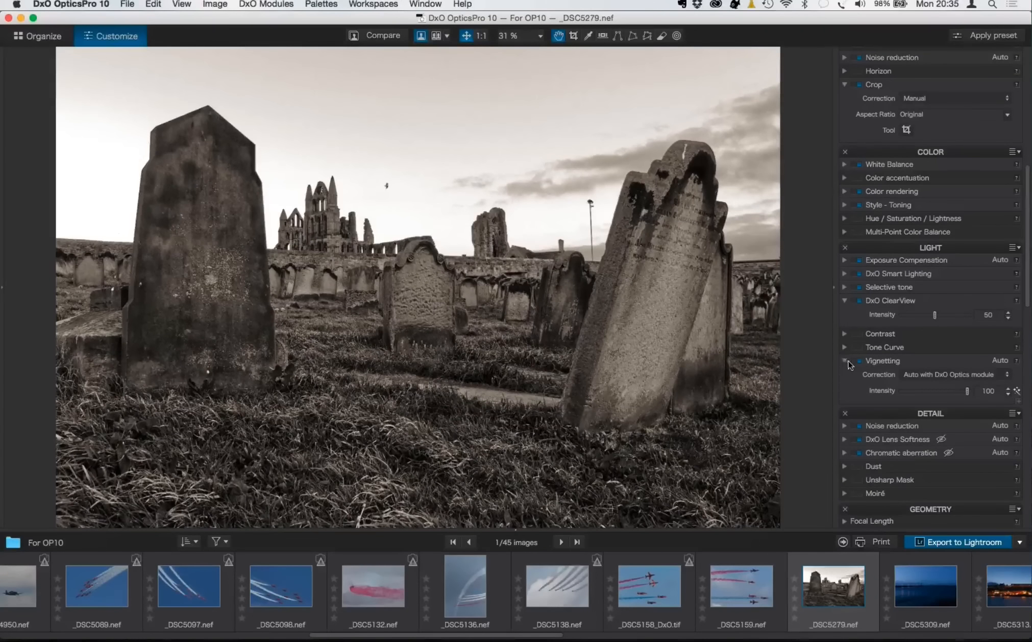
pyautogui.scroll(-15, 879, 405)
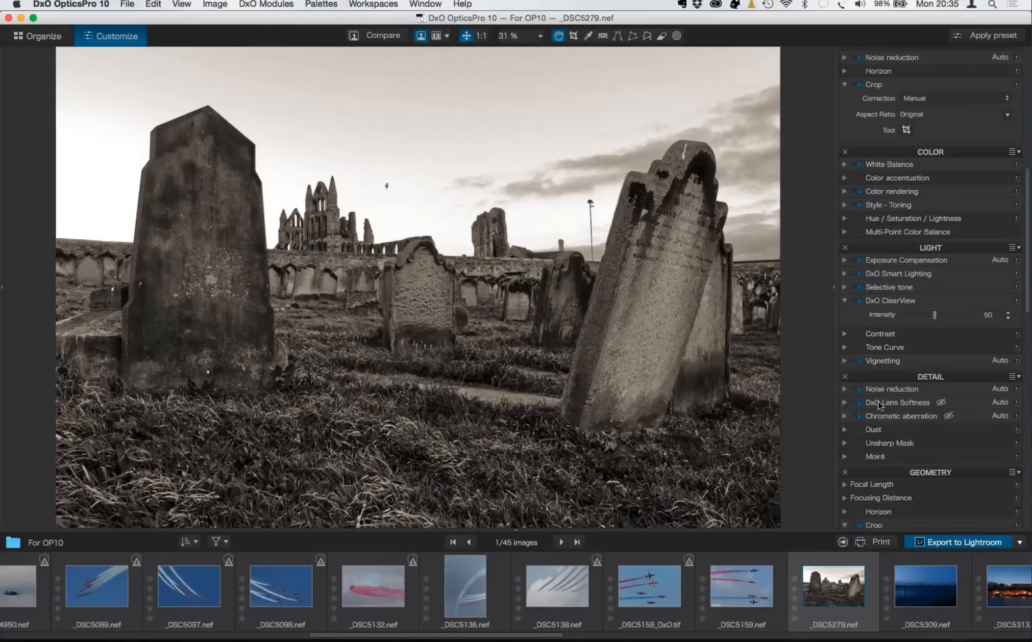
pyautogui.scroll(-5, 878, 405)
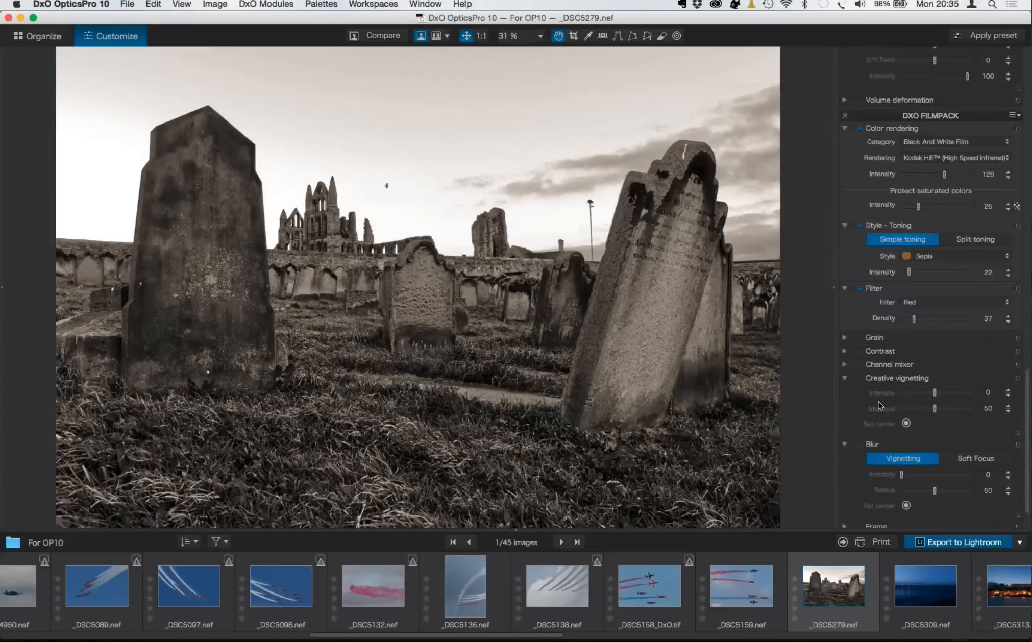
pyautogui.scroll(1, 879, 404)
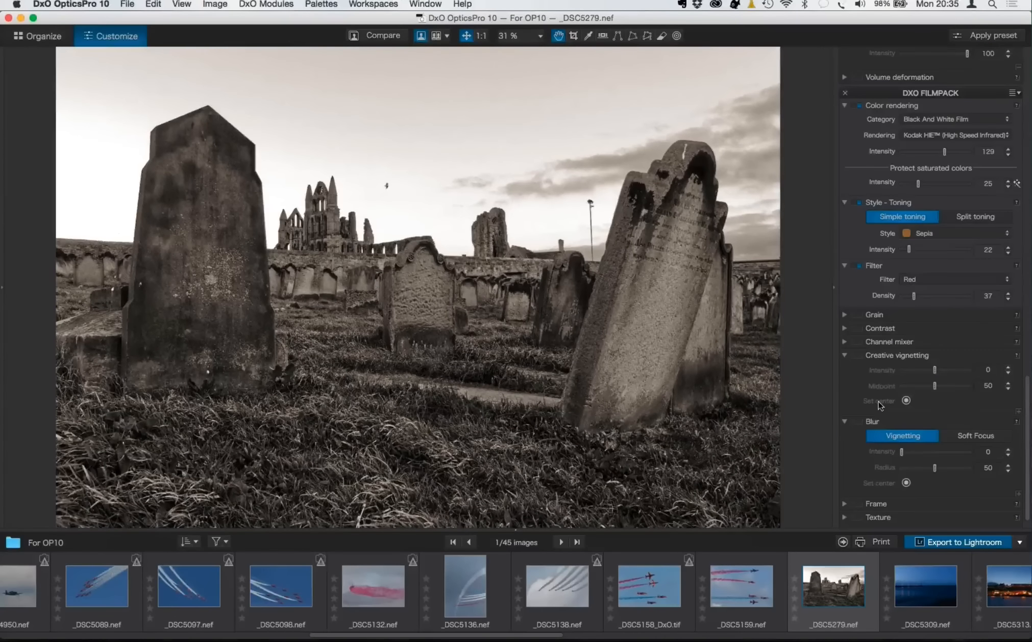
pyautogui.scroll(-1, 879, 404)
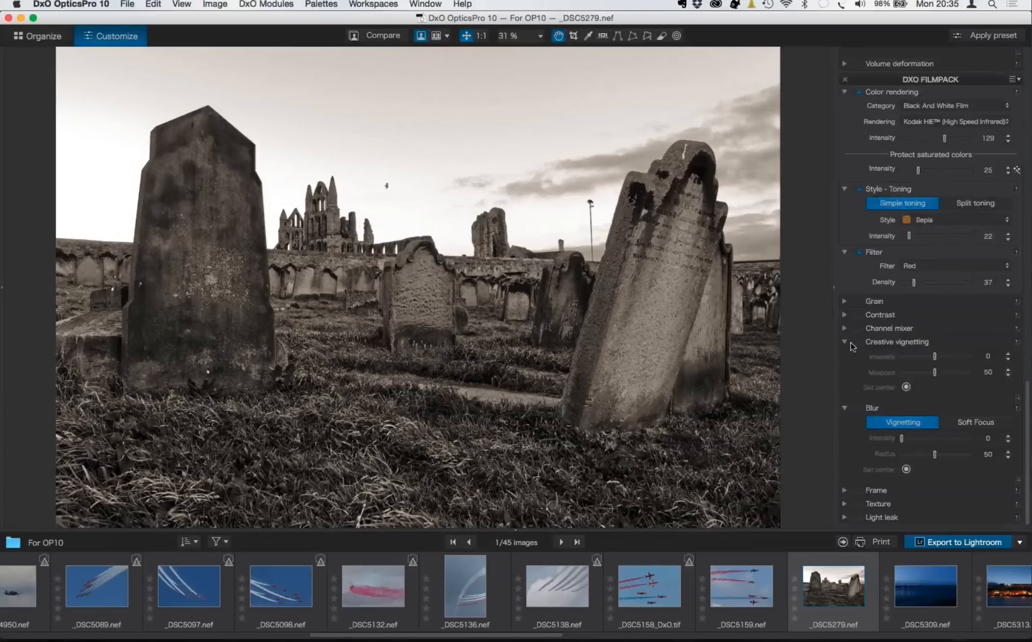
pyautogui.moveTo(935, 359)
pyautogui.mouseDown()
pyautogui.moveTo(925, 357)
pyautogui.moveTo(945, 378)
pyautogui.moveTo(925, 377)
pyautogui.mouseUp()
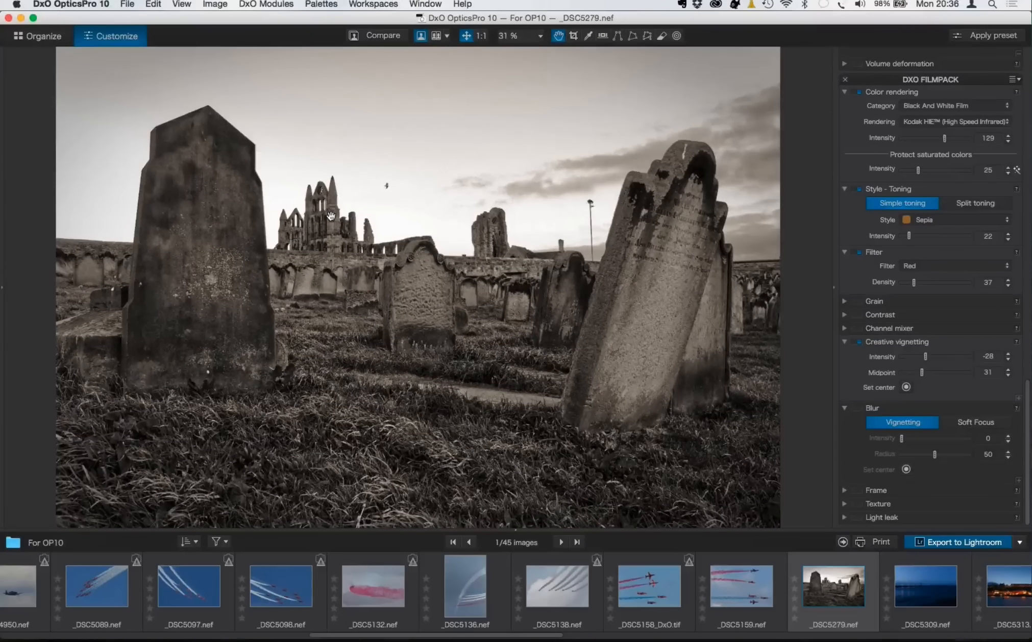
# - Save the graveyard photo's current corrections as a new preset named Whitby, and preview it among the presets available to apply
pyautogui.click(220, 5)
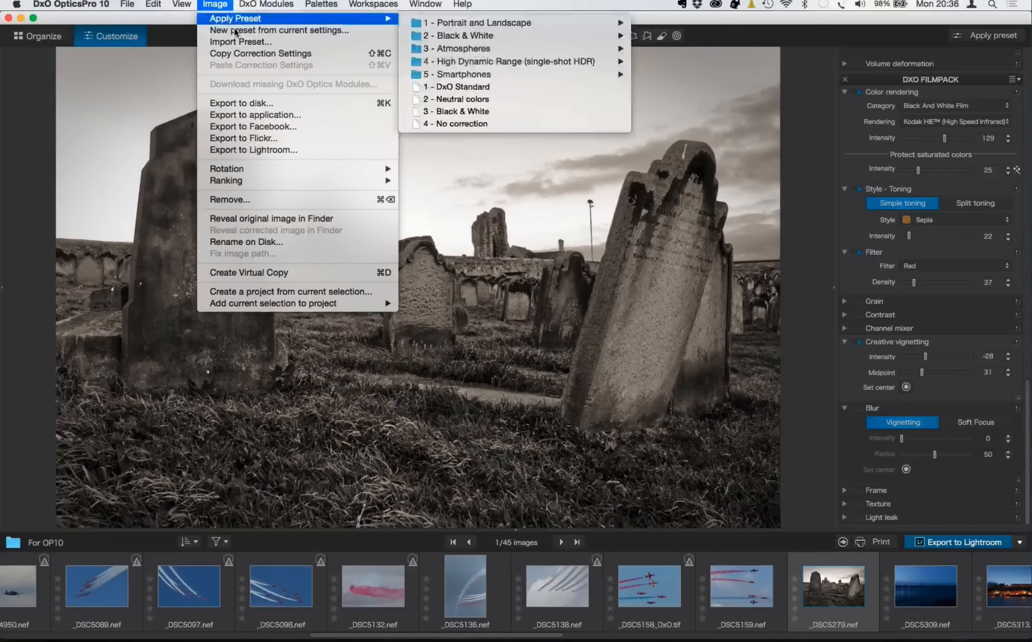
pyautogui.click(269, 30)
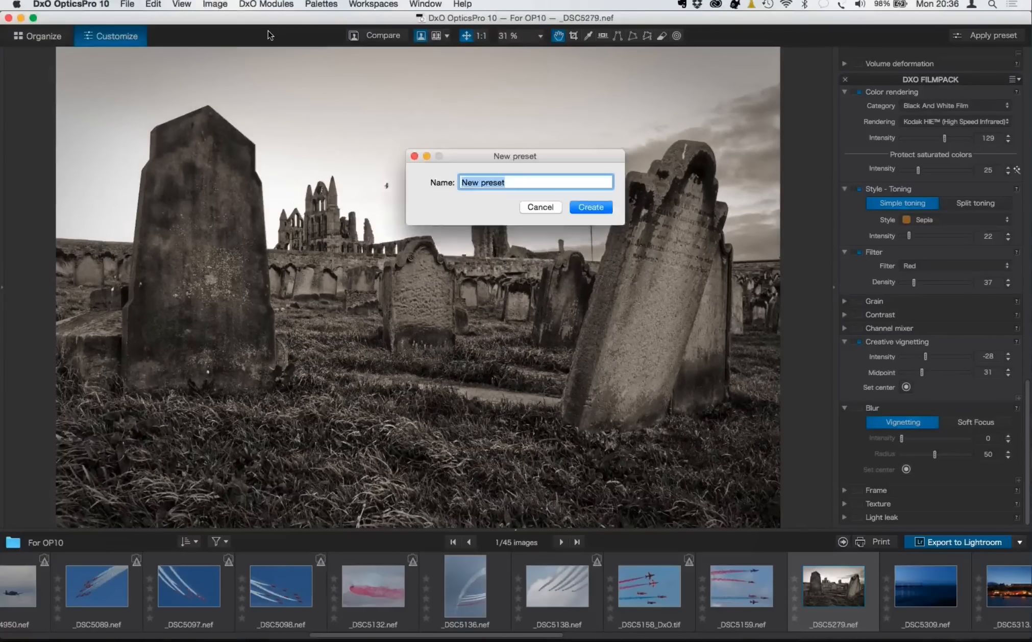
pyautogui.write('W')
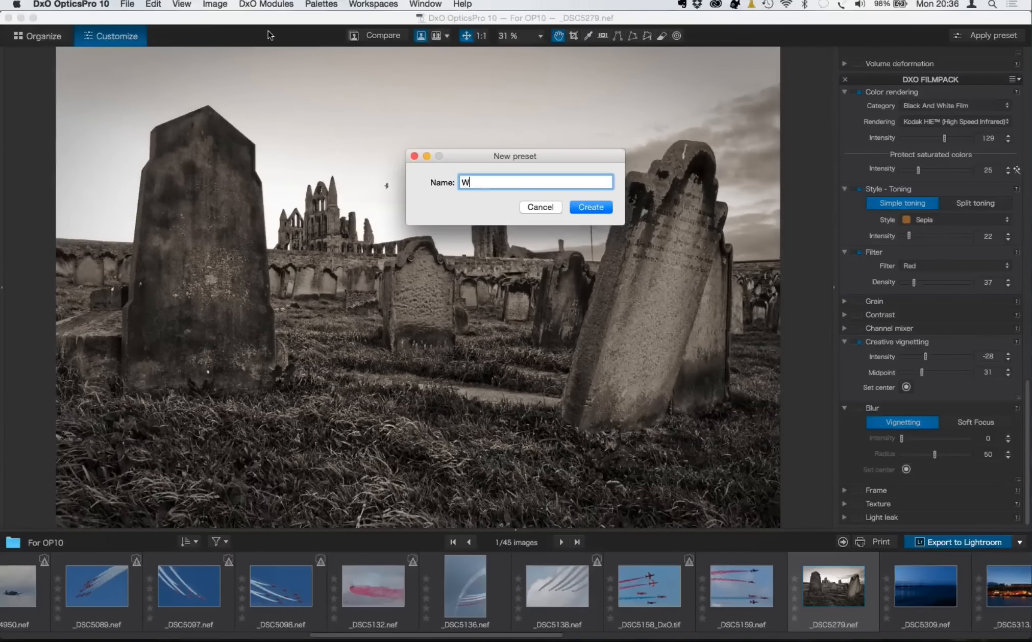
pyautogui.write('hitby')
pyautogui.click(587, 208)
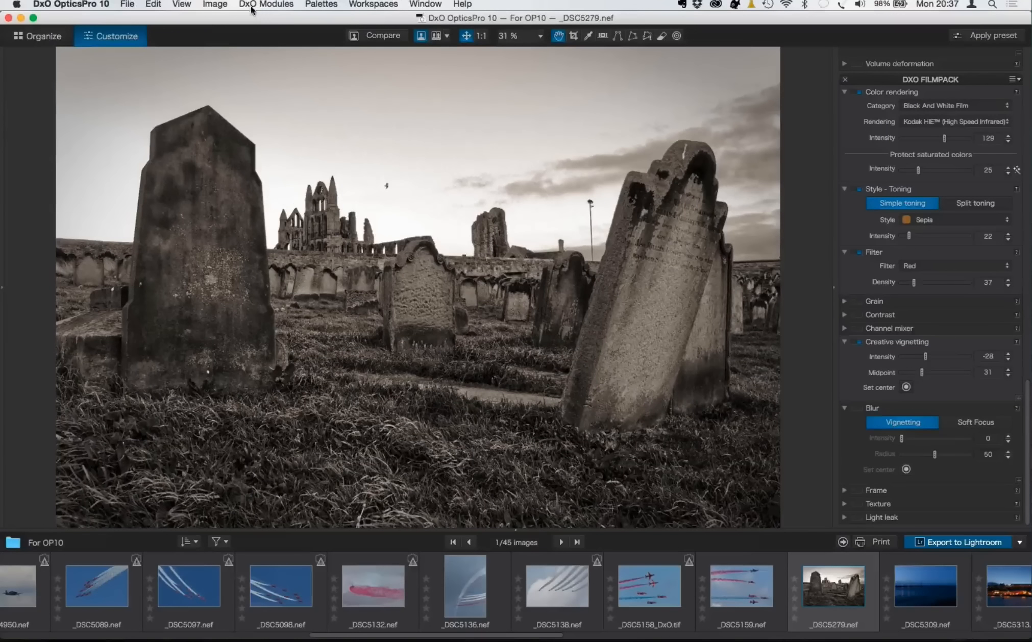
pyautogui.click(215, 5)
pyautogui.moveTo(227, 19)
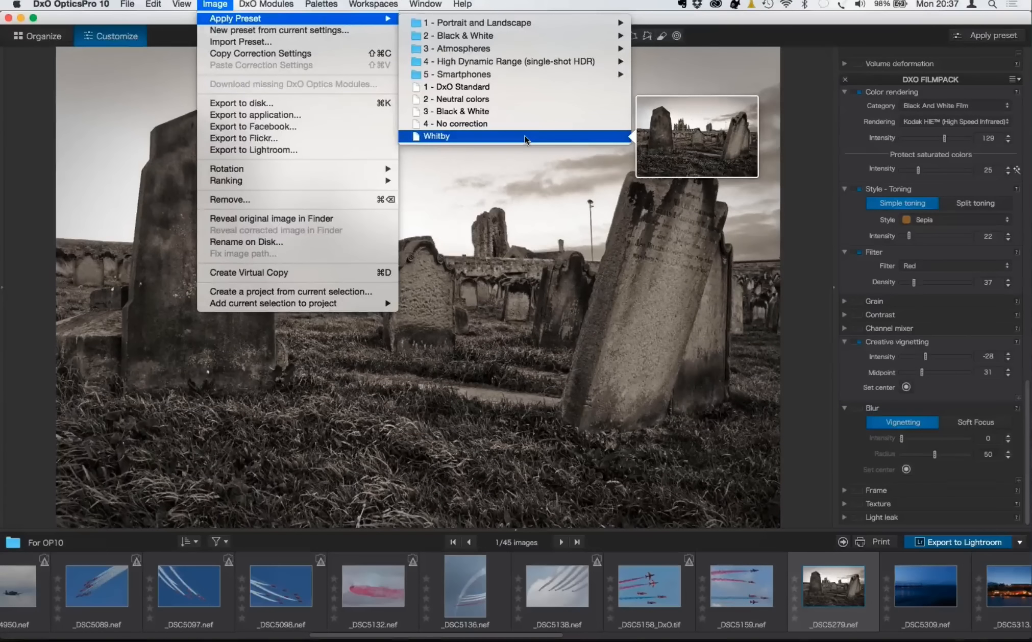
pyautogui.click(799, 84)
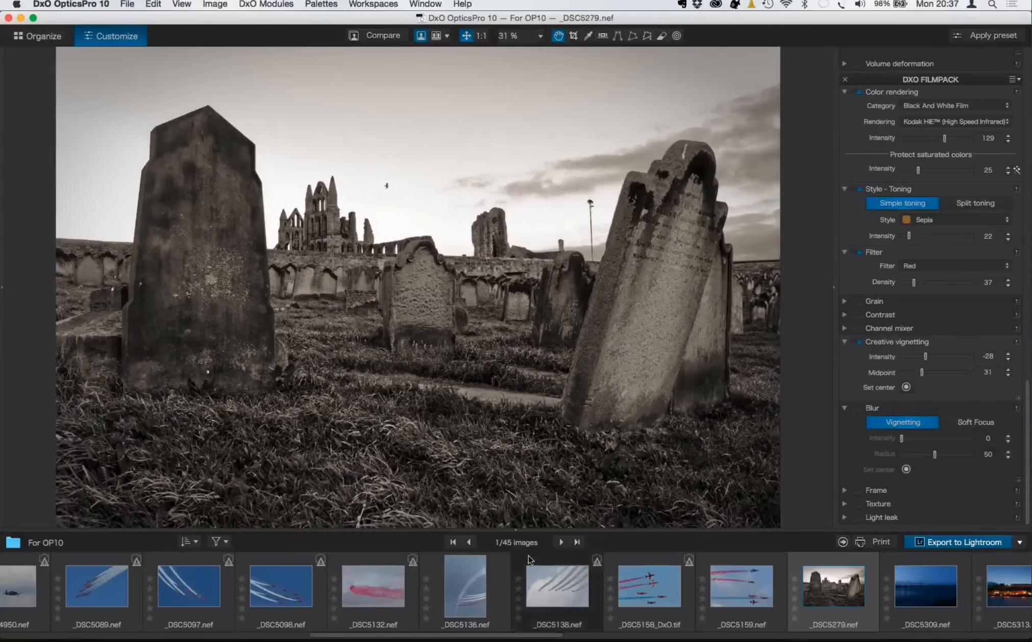
# - Open the triplane photo _DSC4629.nef for editing and warm its white balance to a temperature of 5343
pyautogui.hscroll(-5, 530, 561)
pyautogui.hscroll(-10, 531, 559)
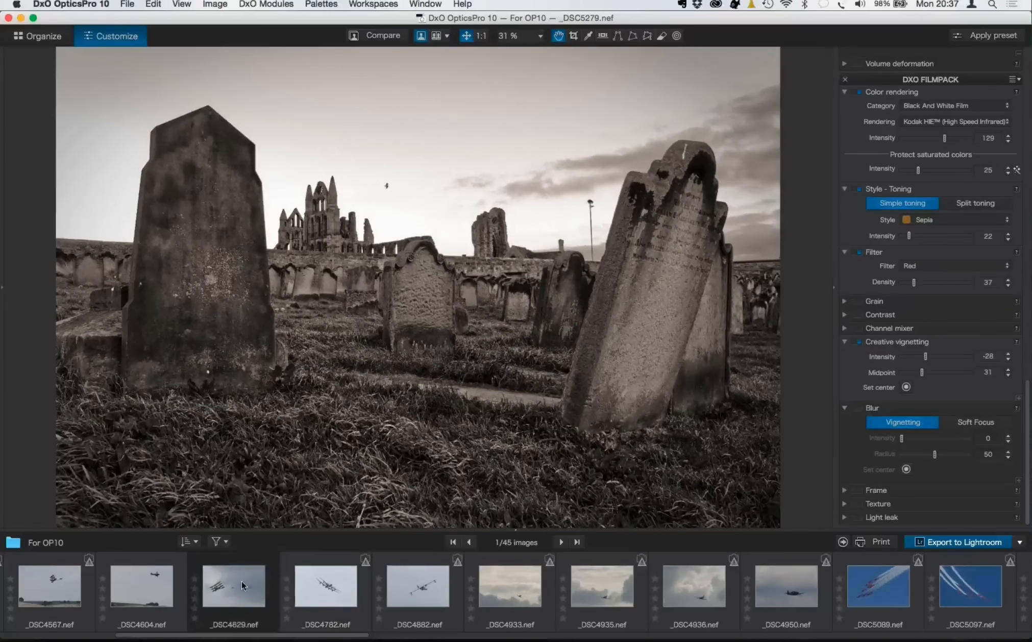
pyautogui.click(241, 581)
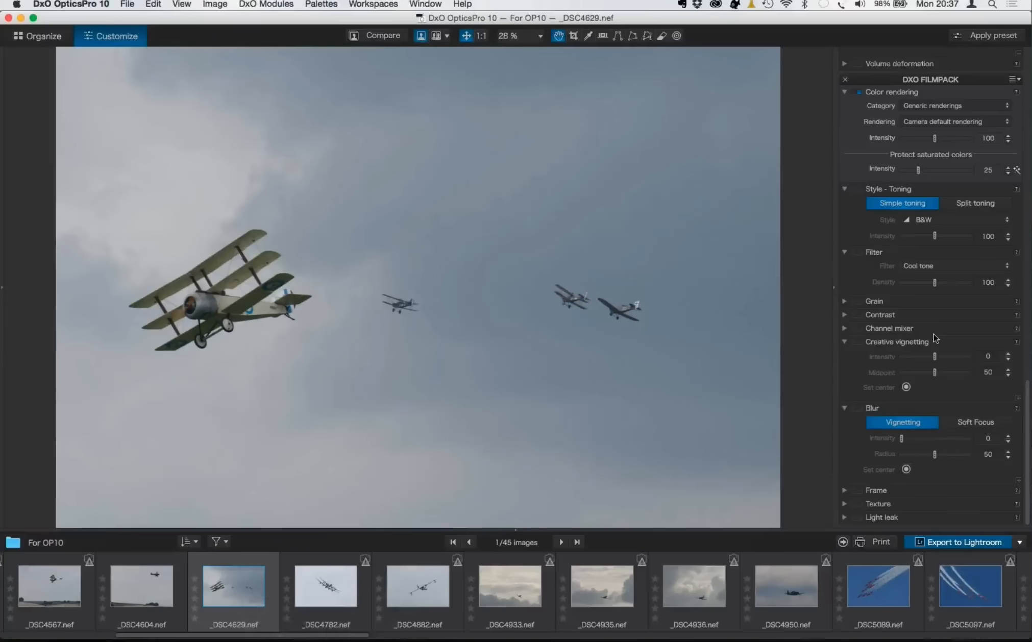
pyautogui.scroll(15, 935, 338)
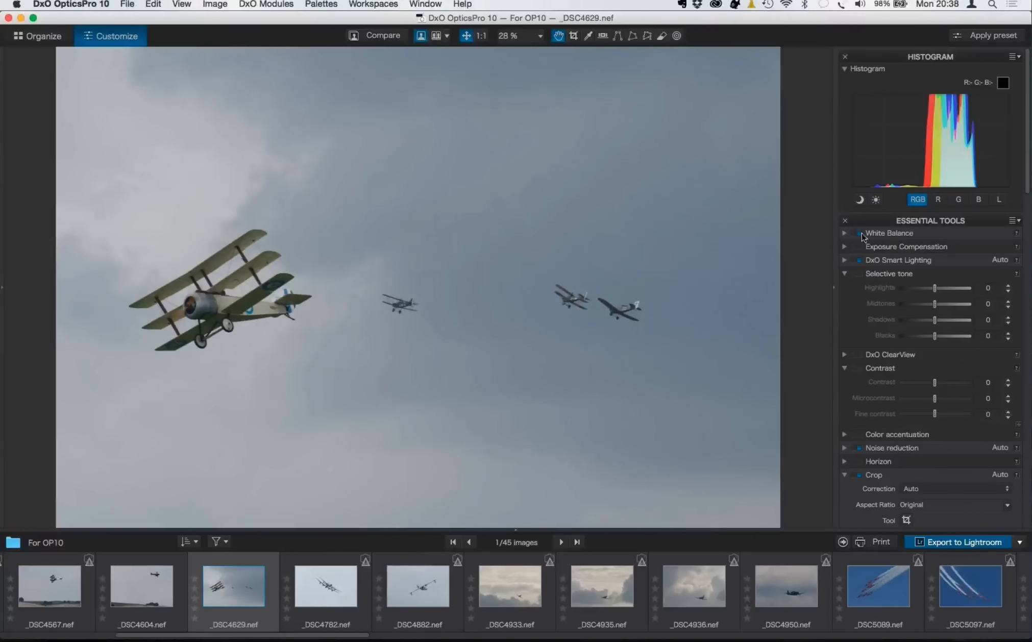
pyautogui.click(845, 235)
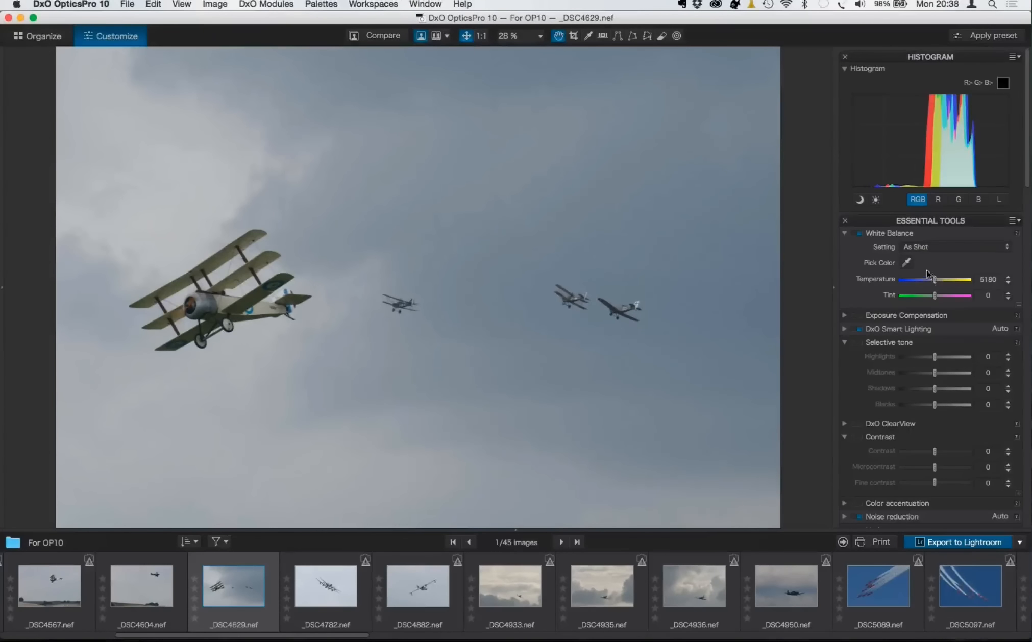
pyautogui.moveTo(937, 280); pyautogui.dragTo(941, 282)
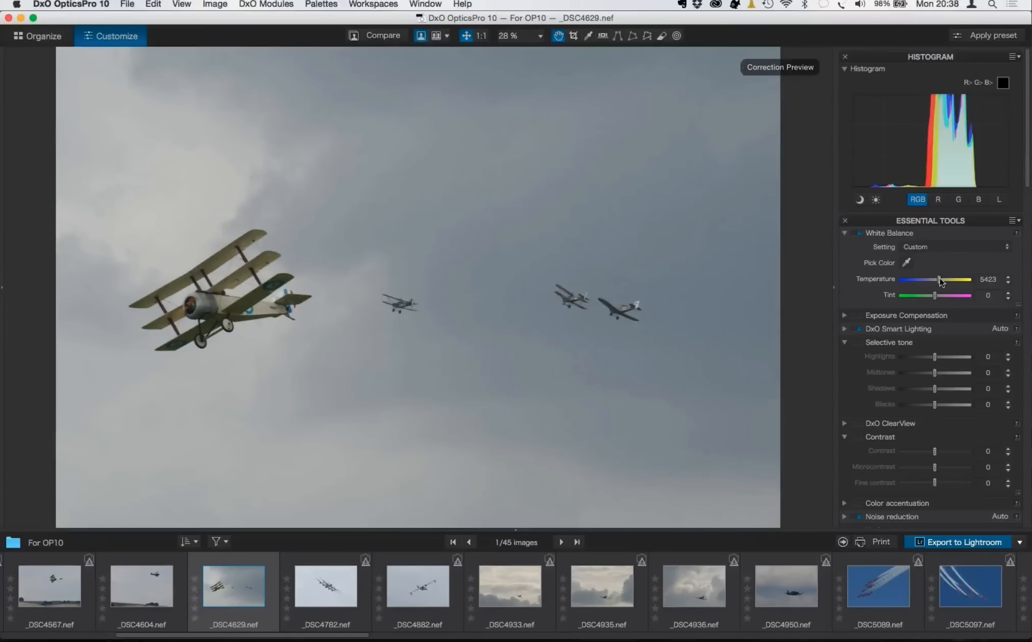
pyautogui.moveTo(942, 283); pyautogui.dragTo(941, 282)
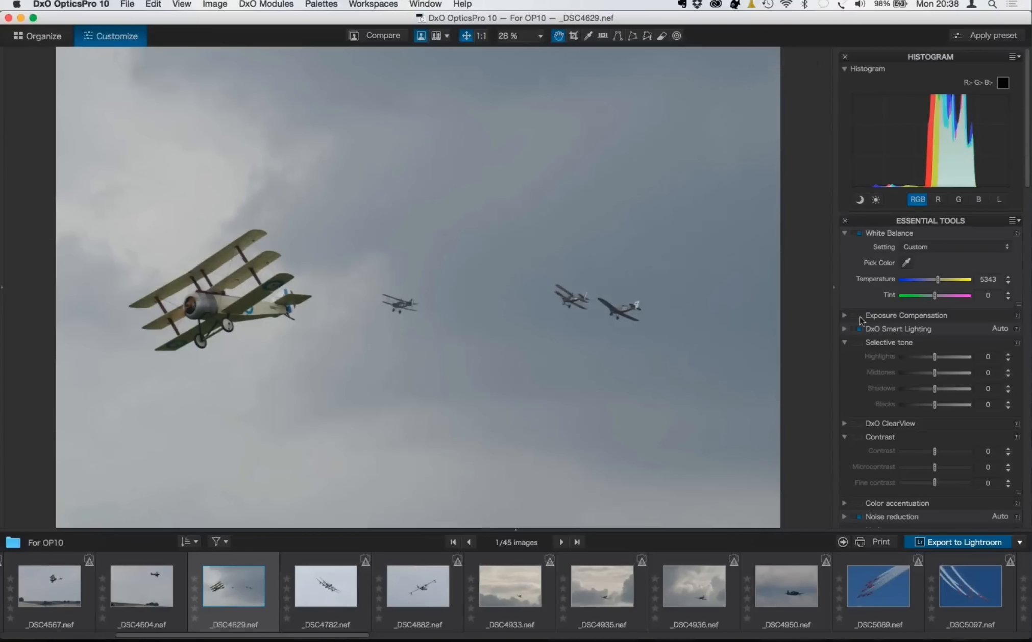
# - Set the triplane photo's Exposure Compensation to Smart and its DxO Smart Lighting to a custom intensity of 44
pyautogui.click(843, 316)
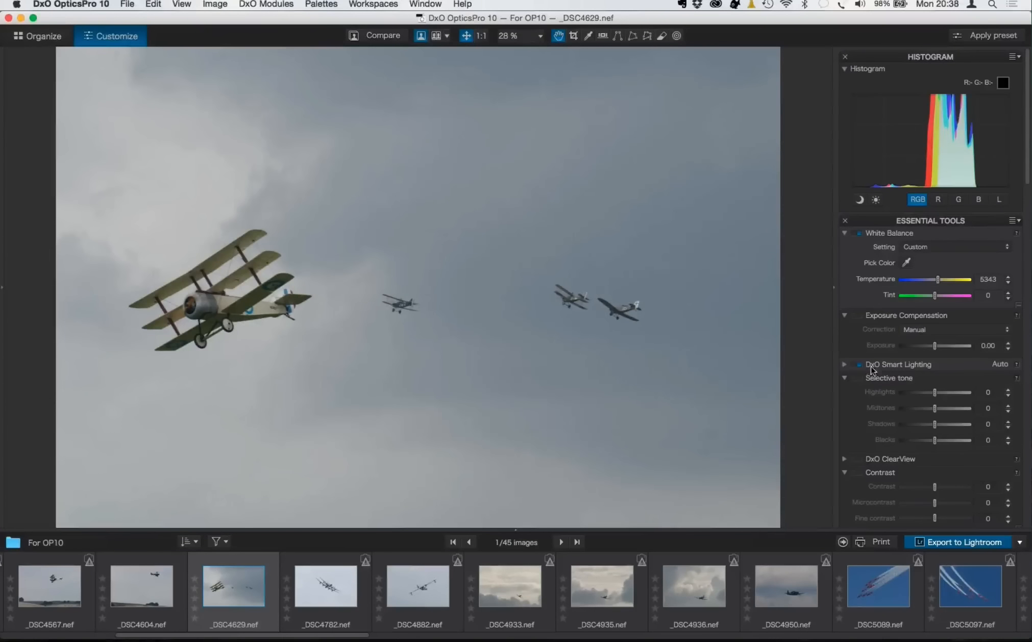
pyautogui.click(845, 365)
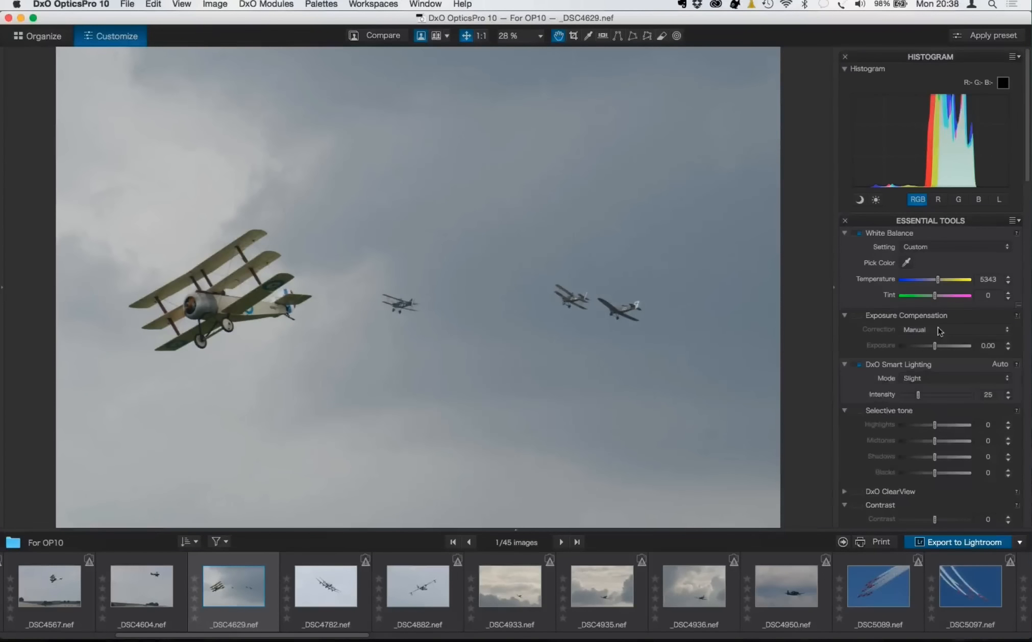
pyautogui.click(925, 332)
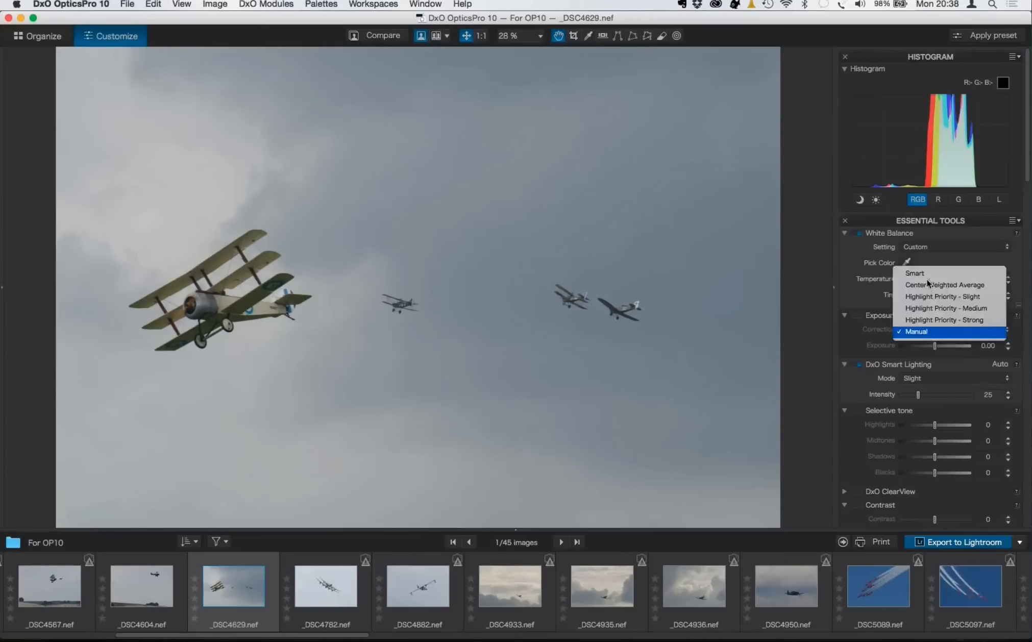
pyautogui.click(922, 272)
pyautogui.moveTo(917, 394); pyautogui.dragTo(931, 398)
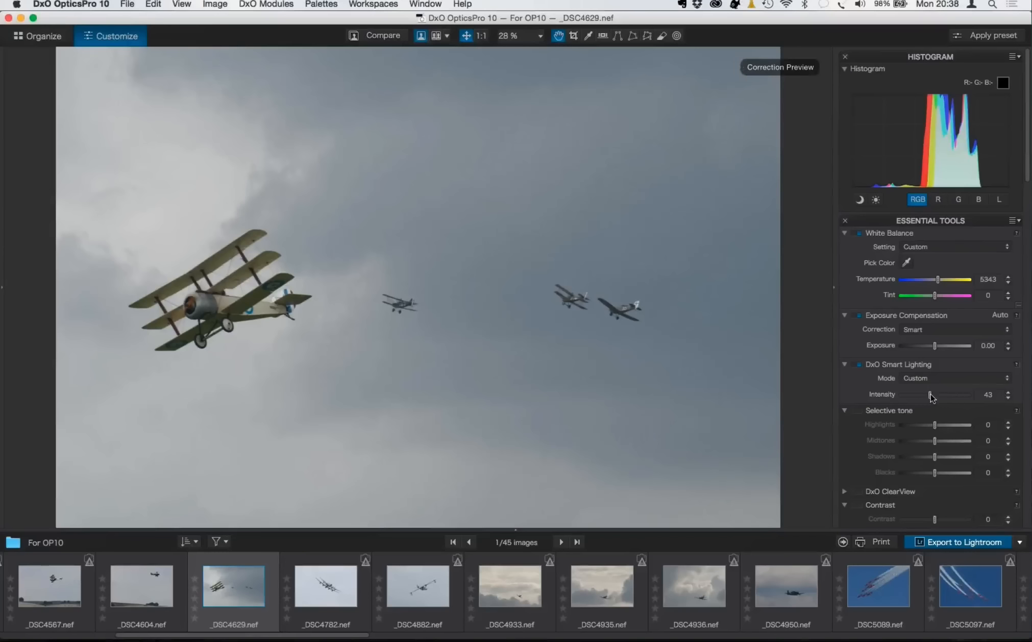
pyautogui.moveTo(931, 397); pyautogui.dragTo(931, 398)
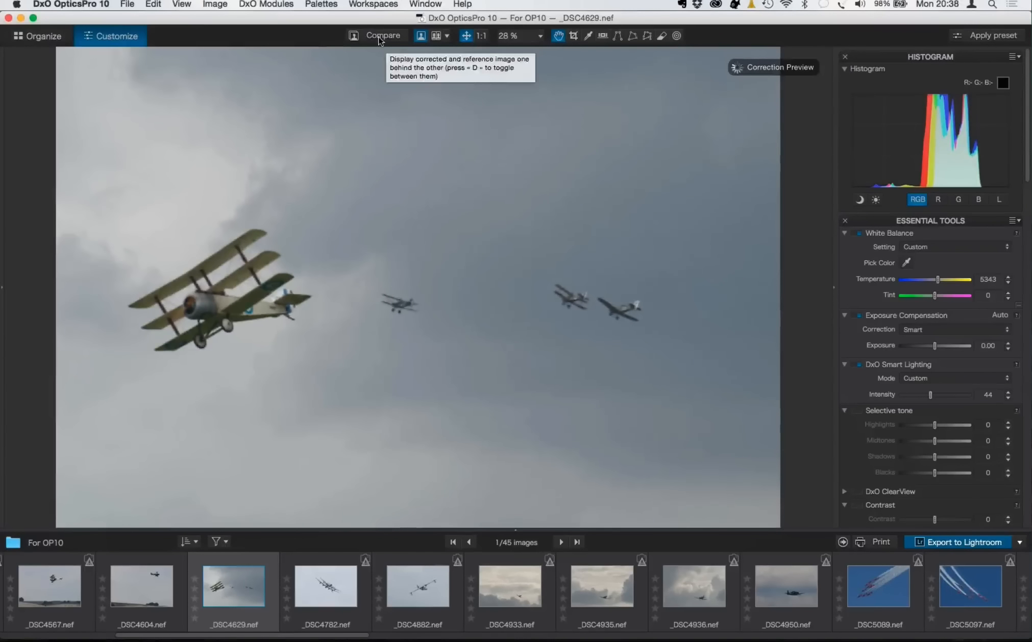
# - Compare the triplane photo side by side with the as-shot version while applying DxO ClearView at intensity 45
pyautogui.moveTo(382, 35); pyautogui.dragTo(381, 35)
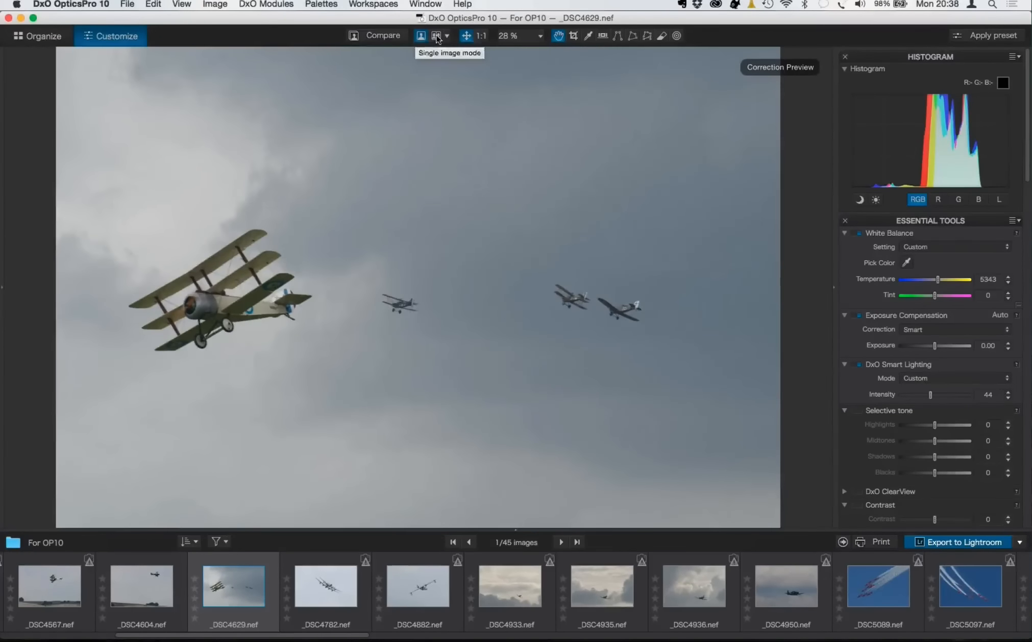
pyautogui.click(435, 36)
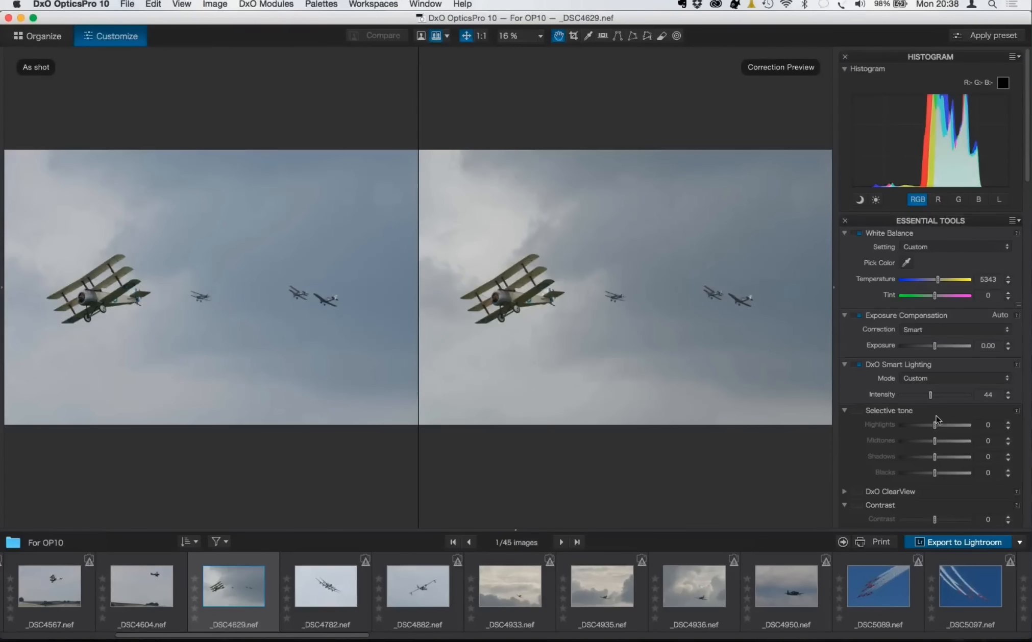
pyautogui.click(861, 493)
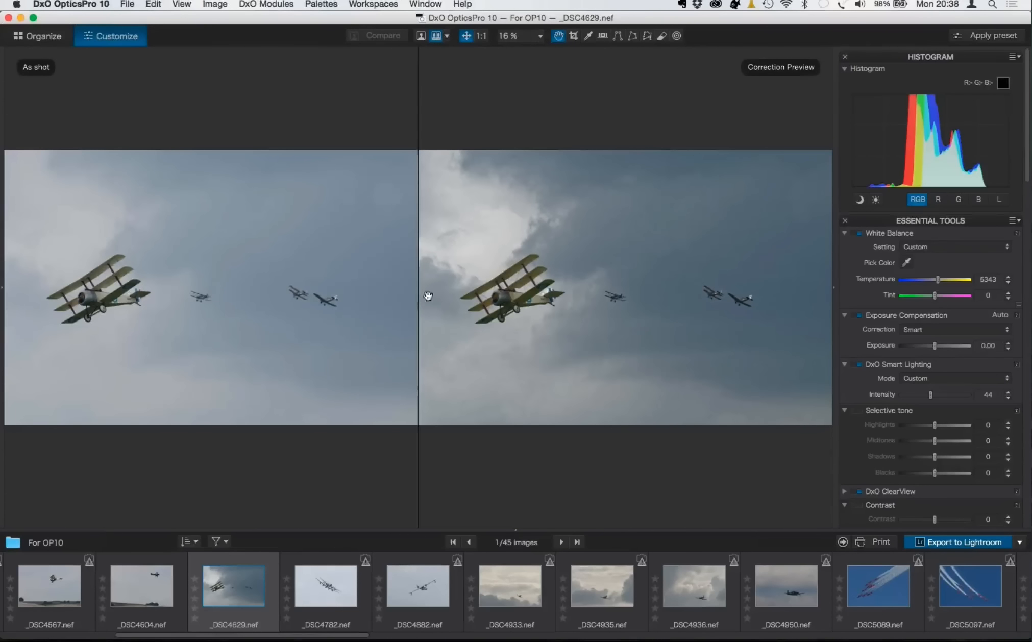
pyautogui.click(844, 492)
pyautogui.scroll(-3, 919, 470)
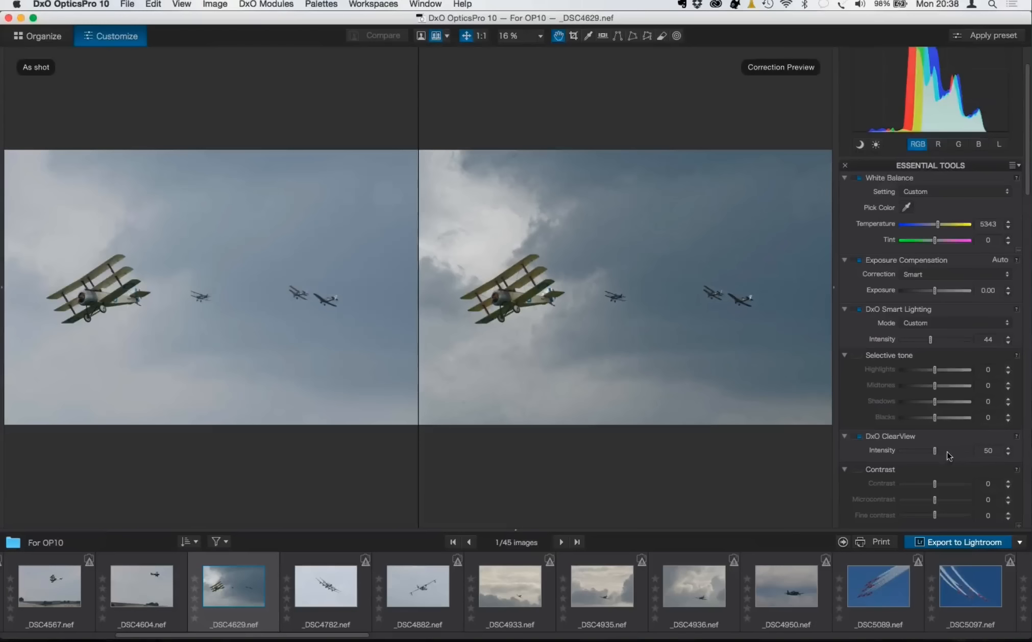
pyautogui.moveTo(933, 451); pyautogui.dragTo(930, 452)
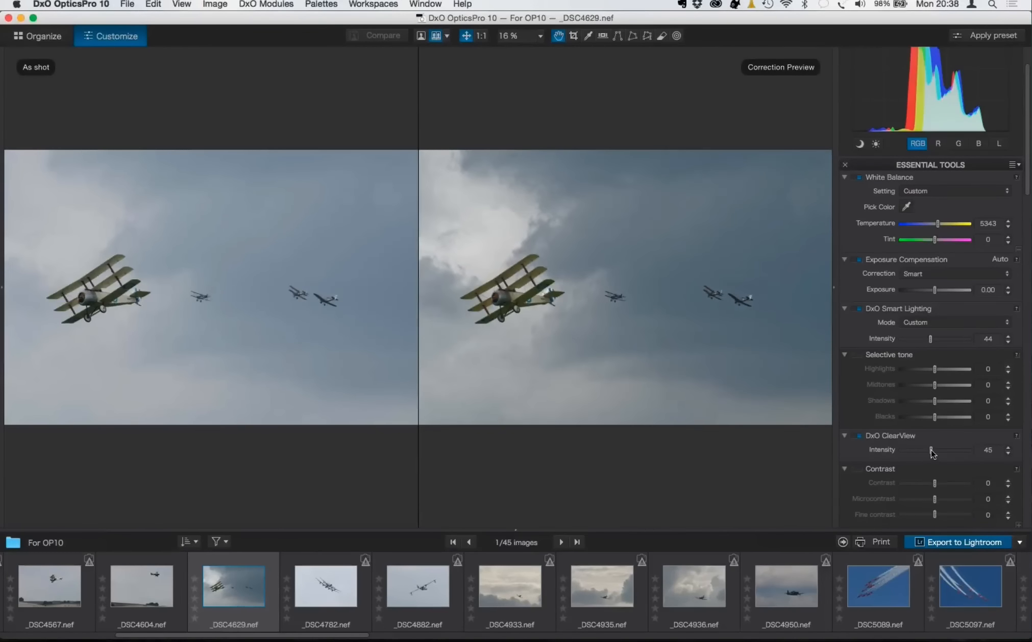
pyautogui.click(421, 37)
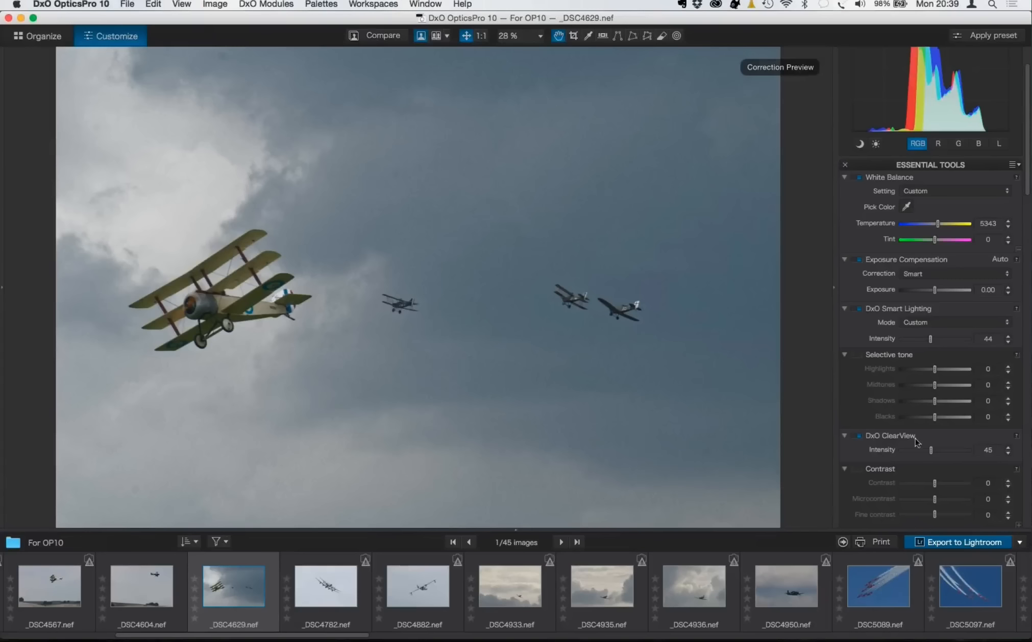
# - Enable the Contrast correction with microcontrast at 16 and inspect the triplane's detail at 100% magnification
pyautogui.click(861, 469)
pyautogui.scroll(-2, 898, 464)
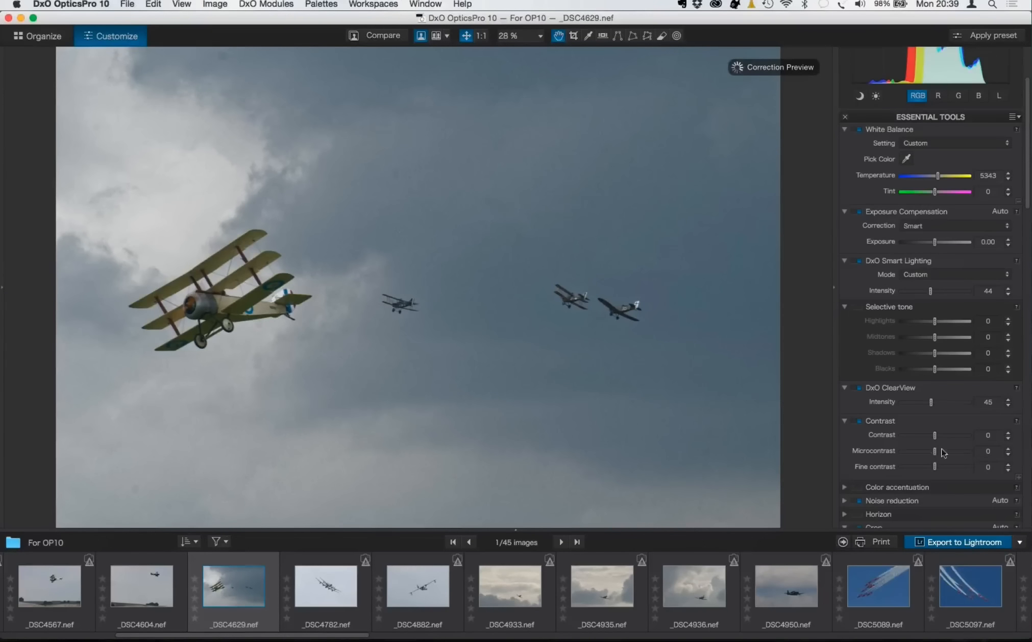
pyautogui.moveTo(935, 453); pyautogui.dragTo(942, 453)
pyautogui.click(482, 39)
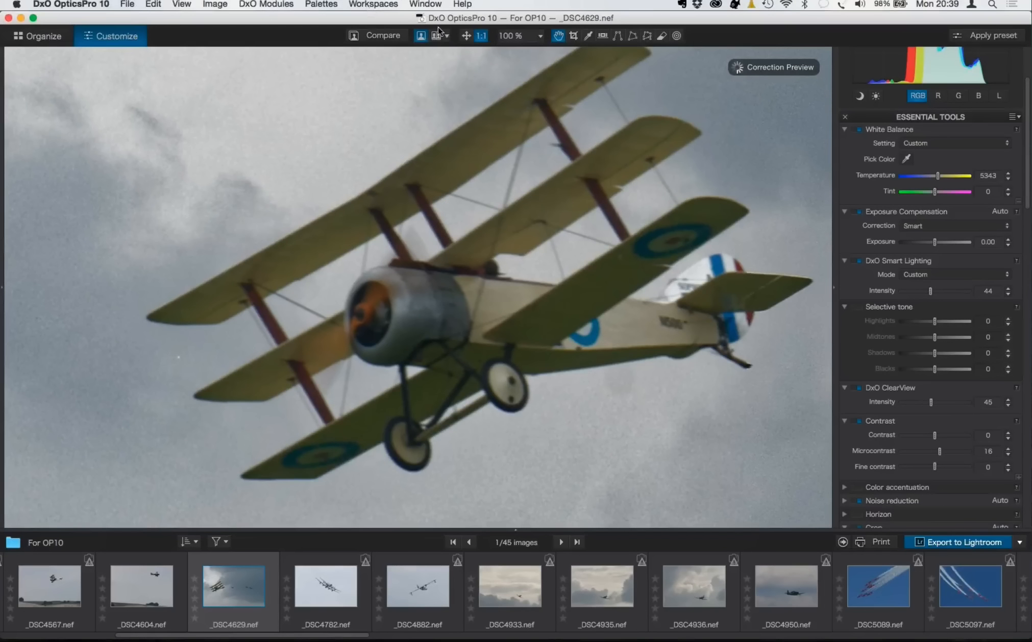
pyautogui.click(466, 37)
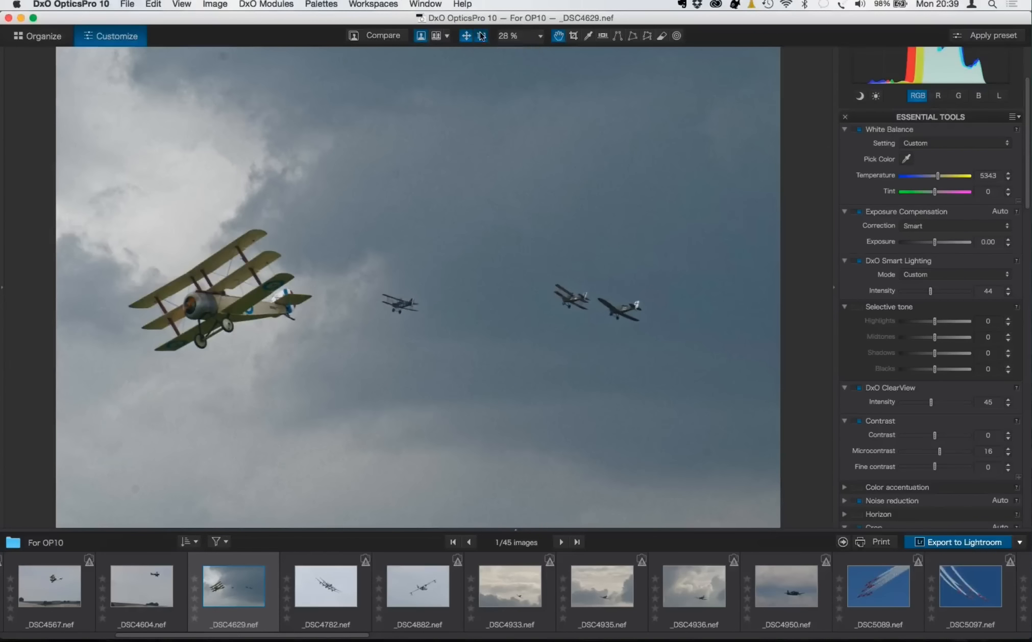
pyautogui.click(482, 36)
pyautogui.hscroll(-10, 357, 271)
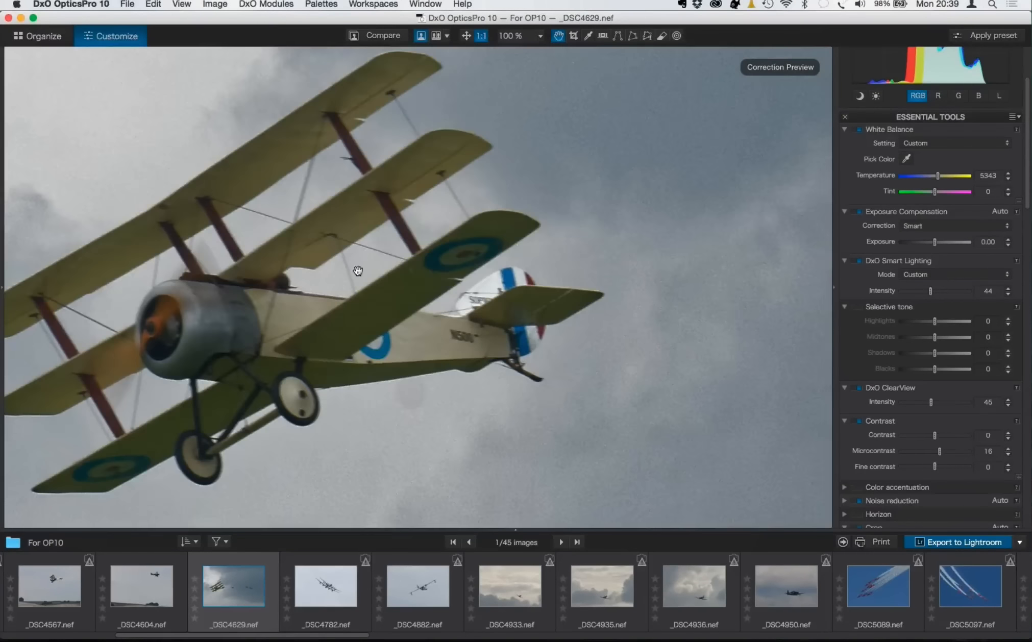
pyautogui.hscroll(-10, 358, 271)
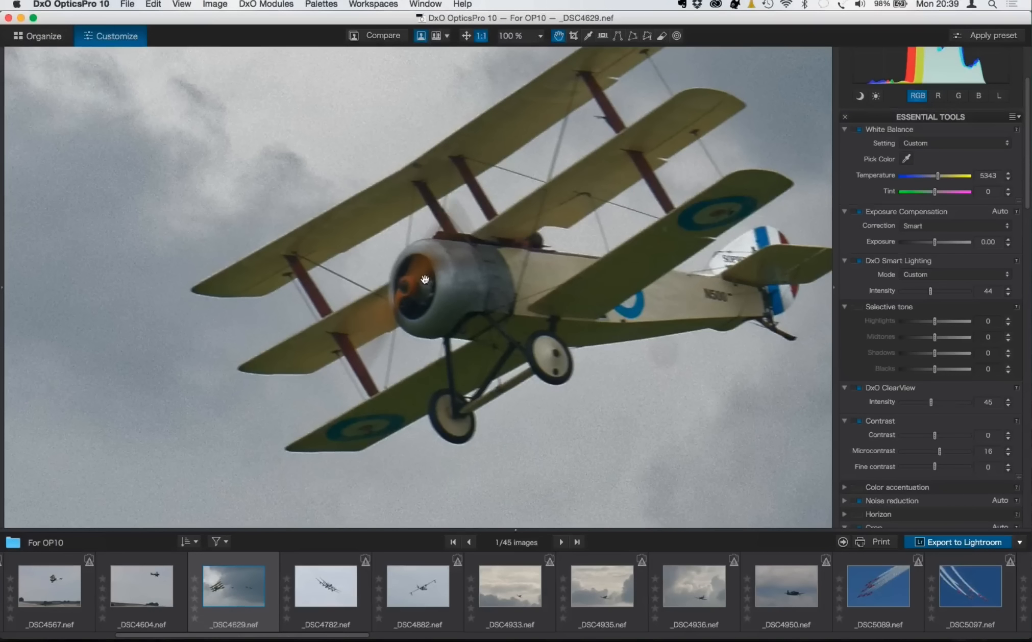
pyautogui.click(467, 36)
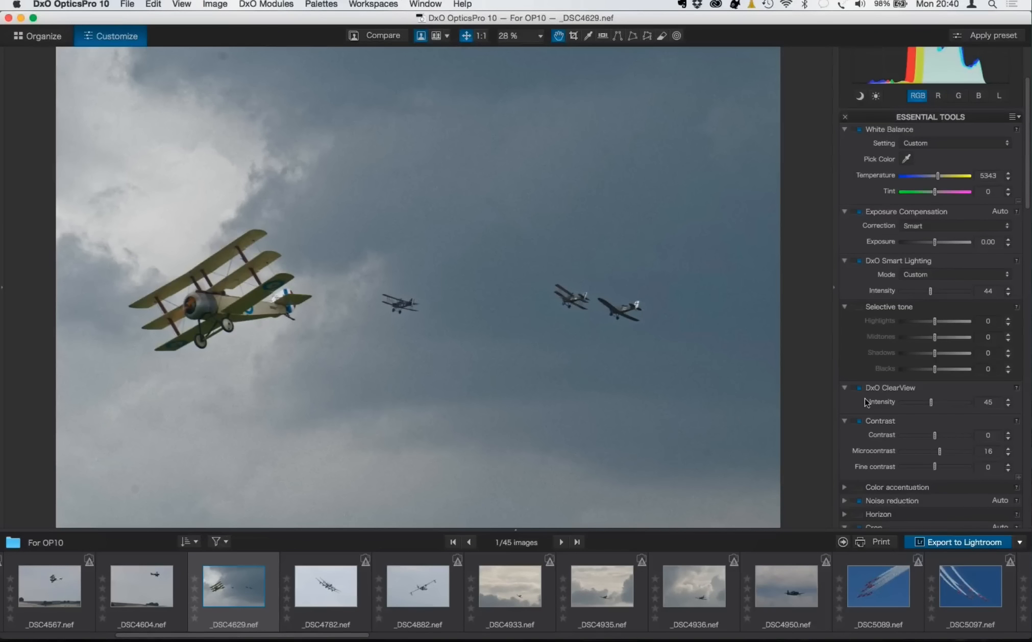
# - Raise the triplane photo's Color accentuation vibrancy to 38
pyautogui.scroll(-8, 866, 403)
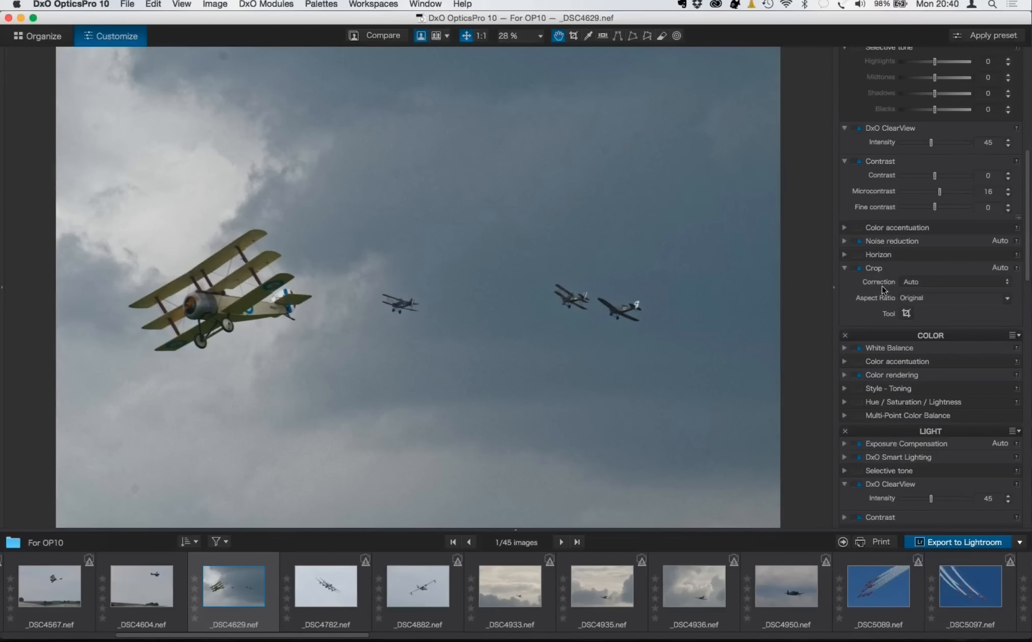
pyautogui.click(845, 228)
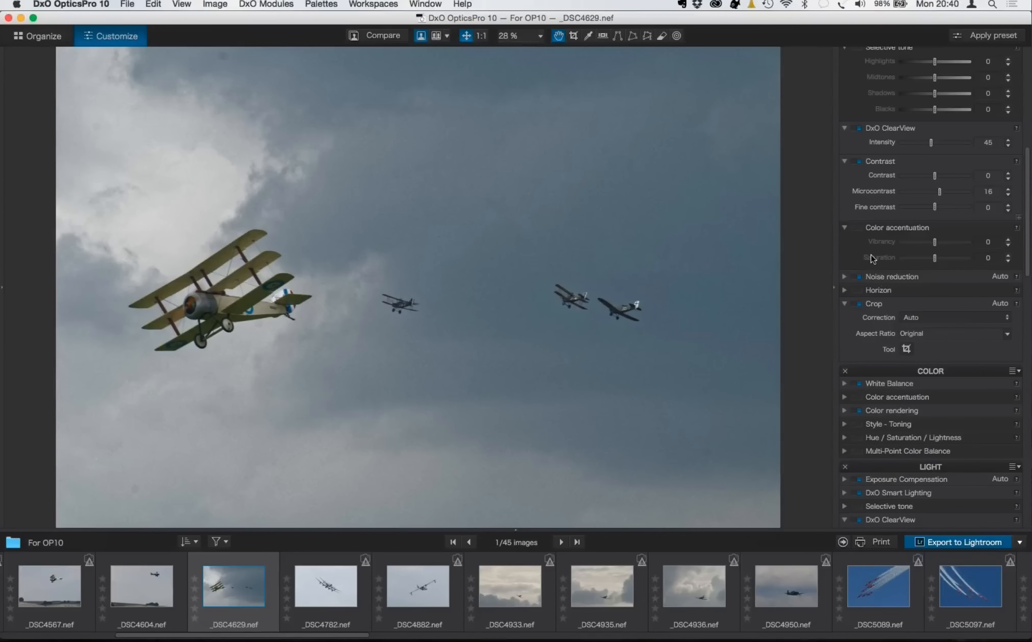
pyautogui.moveTo(937, 243); pyautogui.dragTo(948, 243)
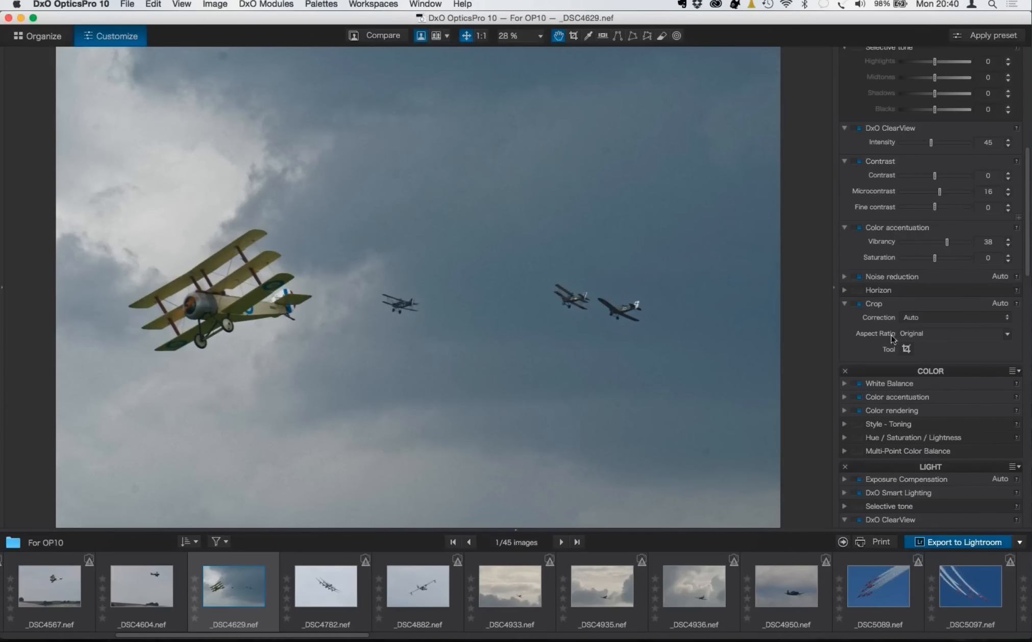
# - Darken the triplane photo's midtones to -26 with Selective tone
pyautogui.scroll(4, 905, 220)
pyautogui.scroll(1, 904, 221)
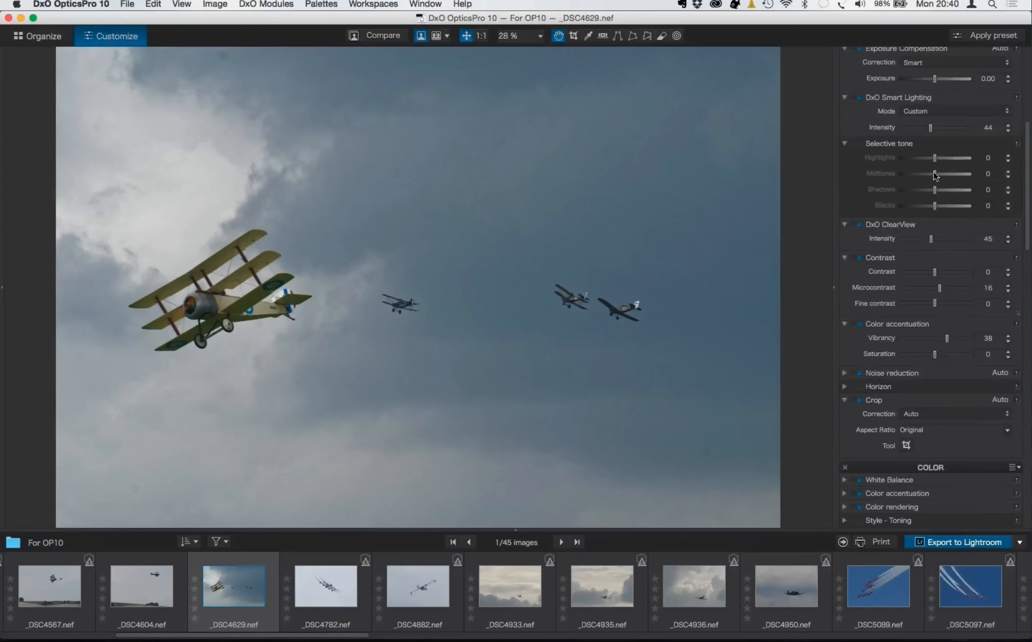
pyautogui.moveTo(935, 176); pyautogui.dragTo(932, 175)
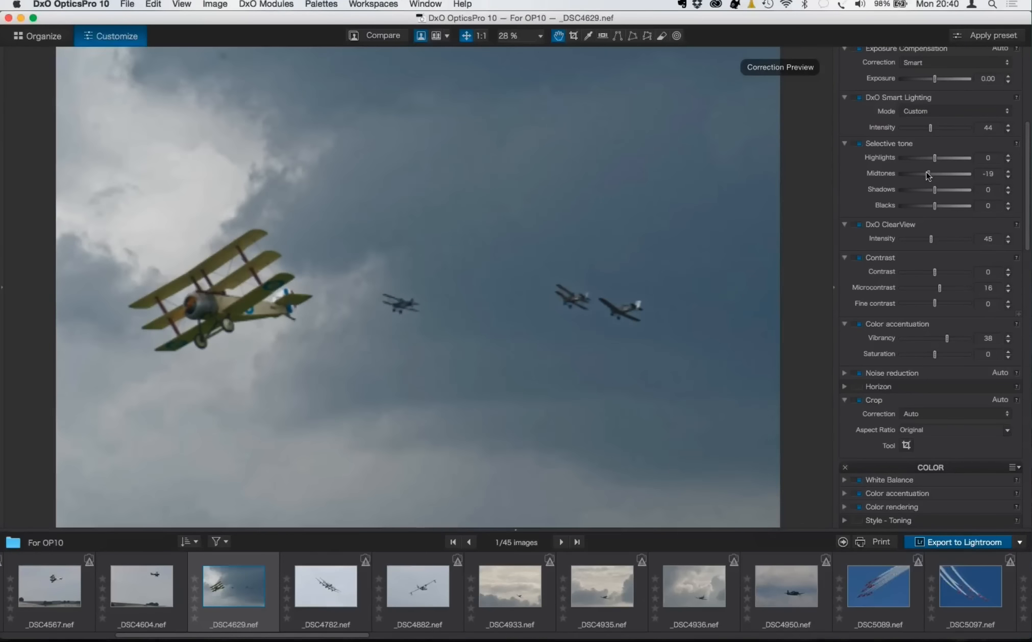
pyautogui.moveTo(928, 173); pyautogui.dragTo(924, 174)
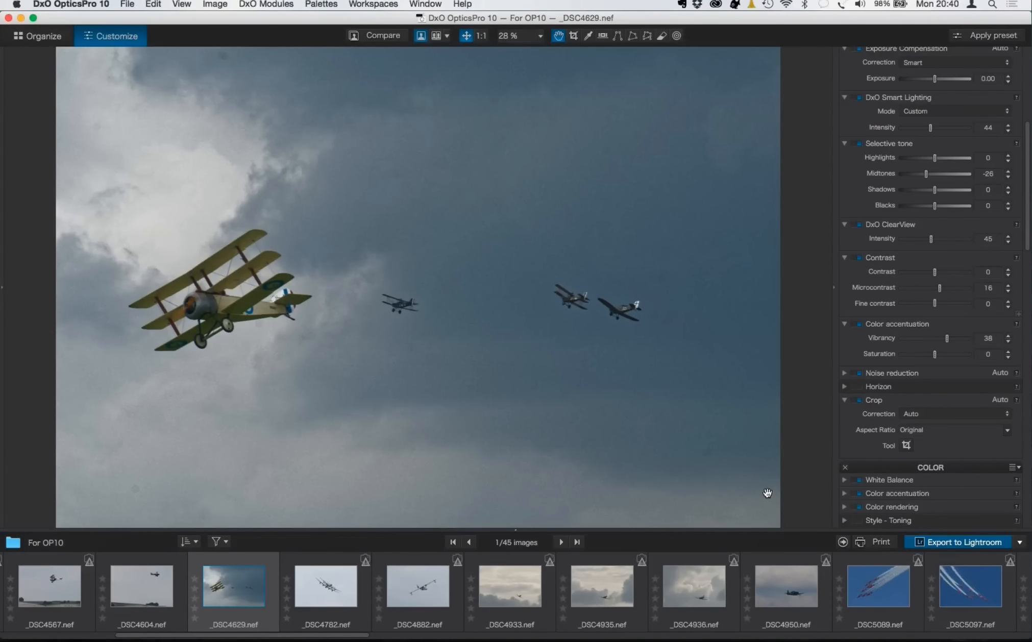
# - Export the triplane photo to Adobe Photoshop Lightroom 5.7, processed as a JPEG at quality 84 with the sRGB profile
pyautogui.click(965, 542)
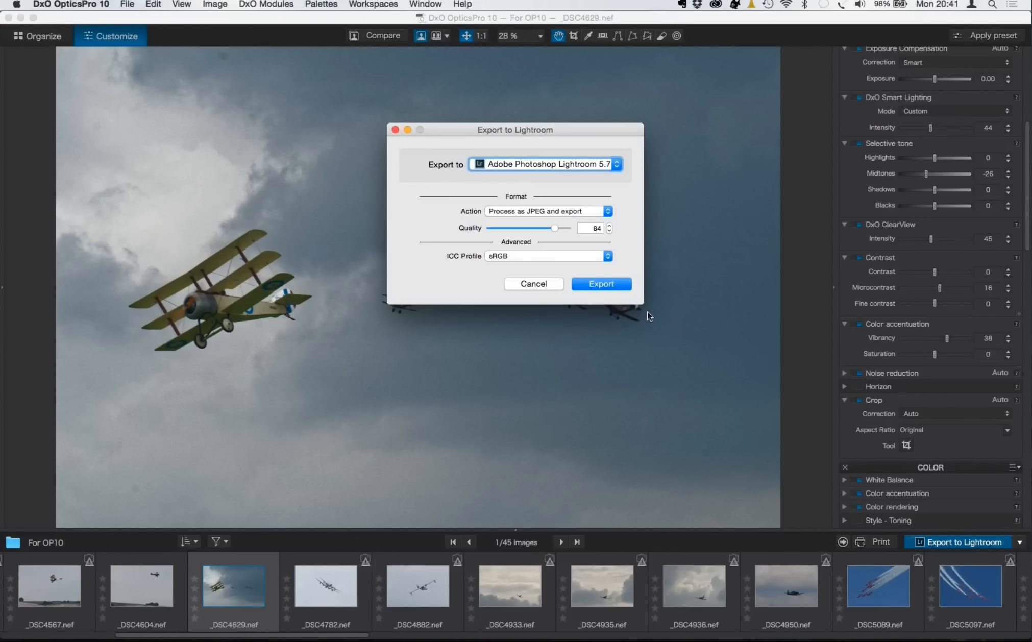
pyautogui.click(562, 165)
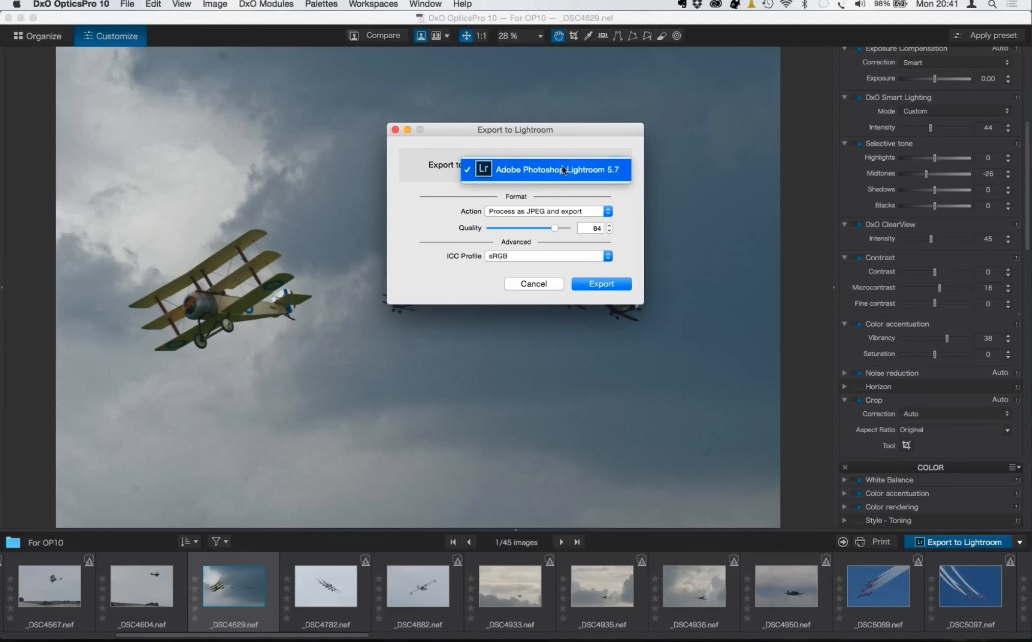
pyautogui.click(424, 185)
pyautogui.click(556, 211)
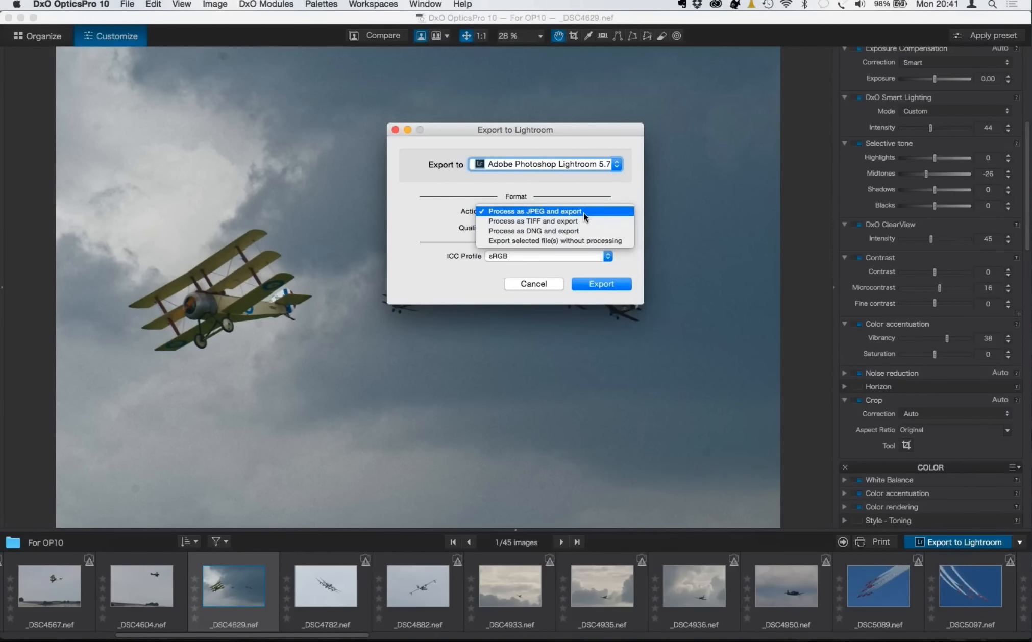
pyautogui.click(584, 212)
pyautogui.click(603, 283)
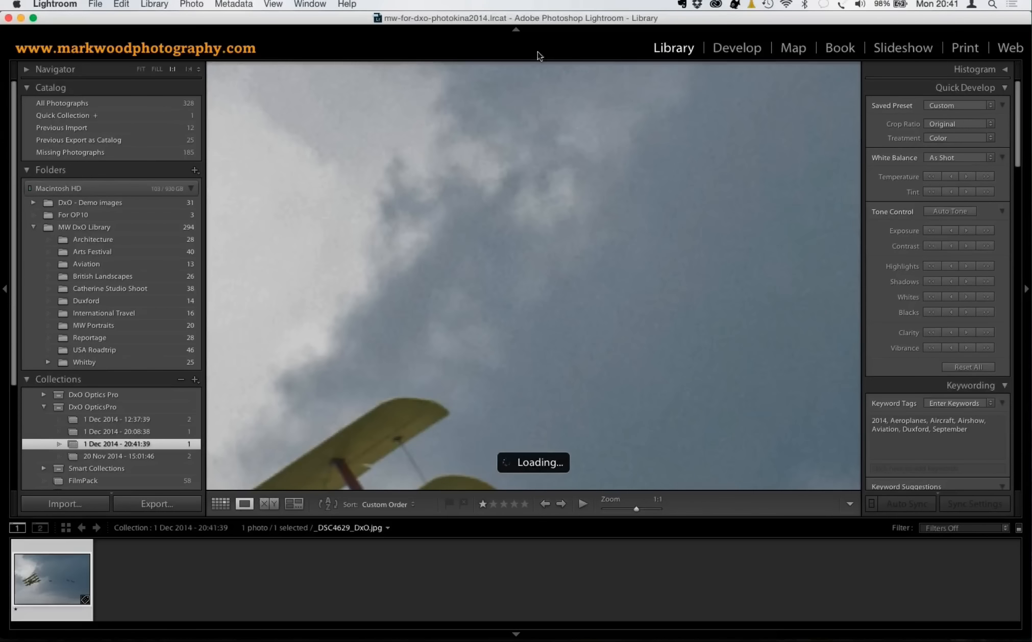
# - Show all photographs of the Lightroom catalog, view the exported triplane JPEG fitted to the window, and browse its neighbours
pyautogui.click(192, 105)
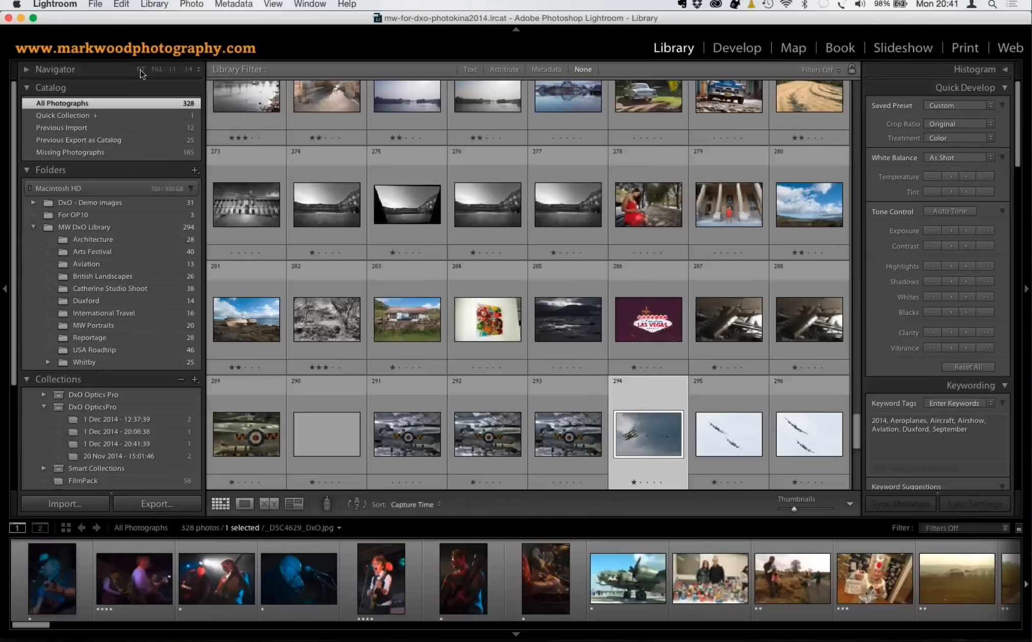
pyautogui.click(140, 70)
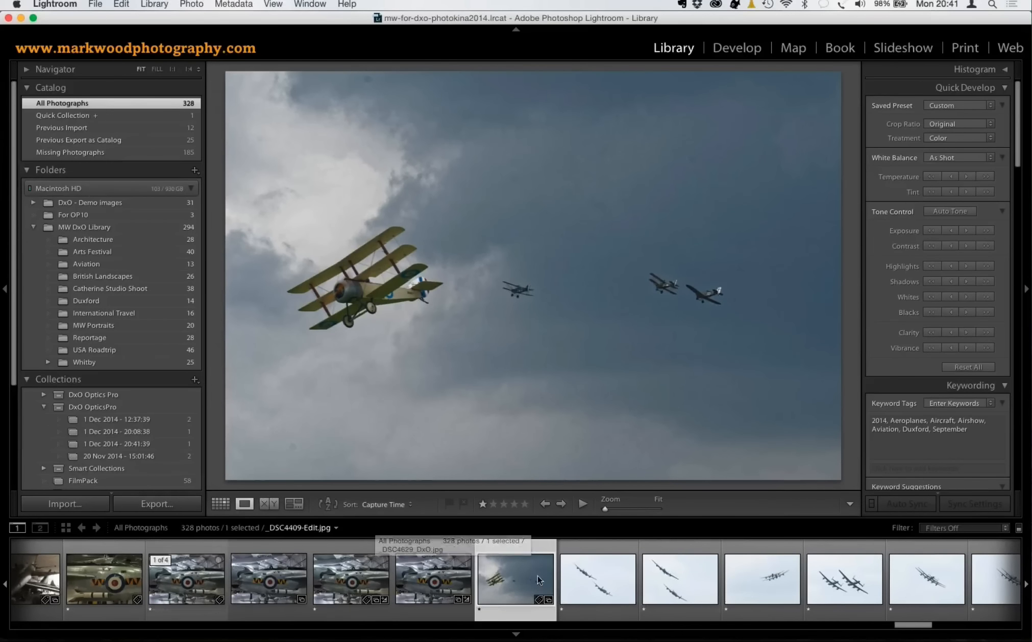
pyautogui.hscroll(10, 665, 596)
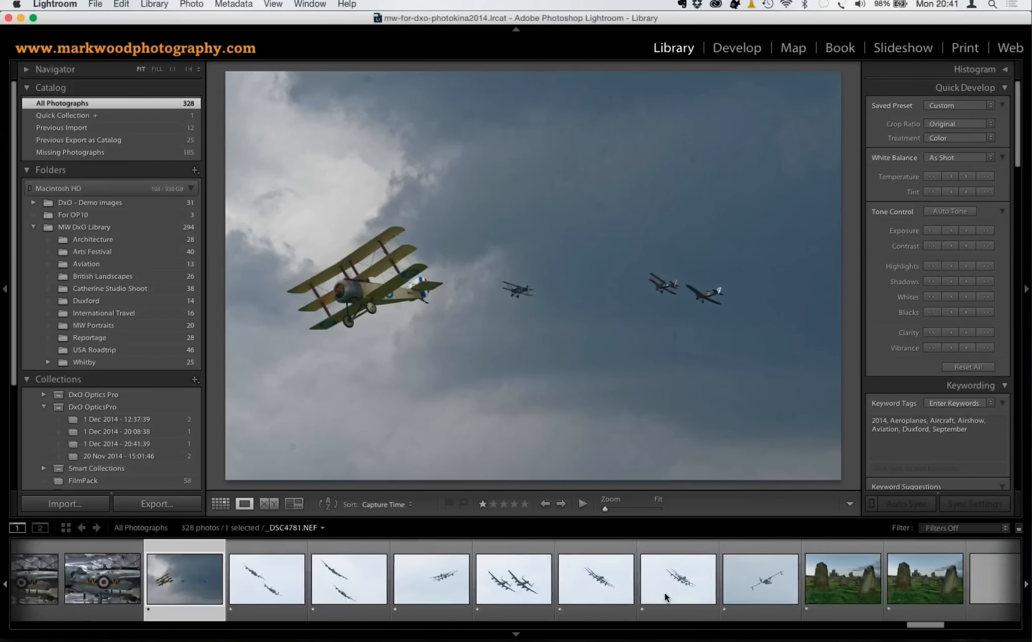
pyautogui.hscroll(-5, 665, 596)
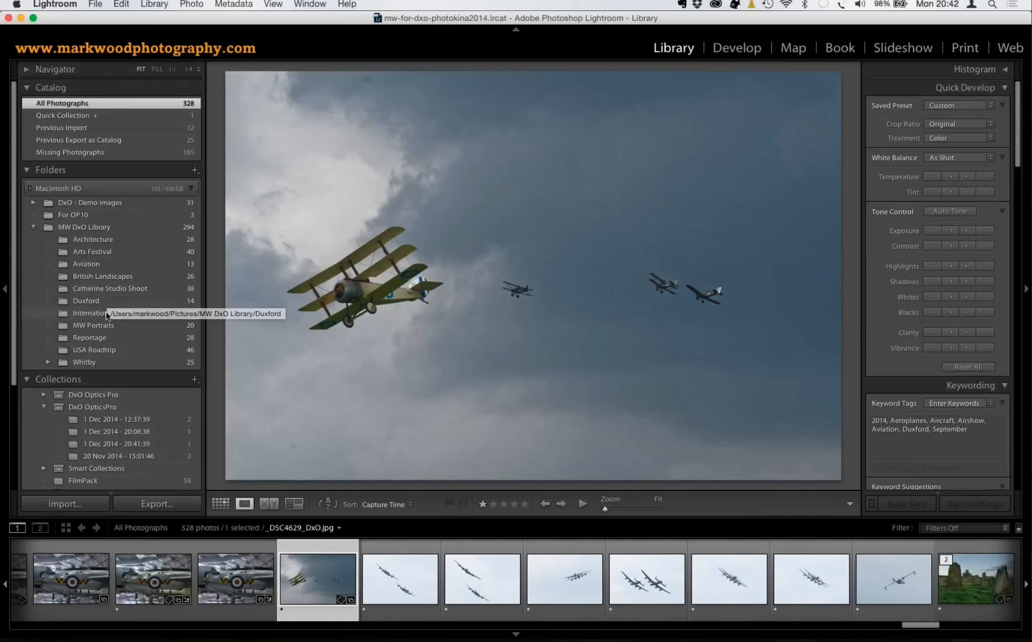
# - Open the USA Roadtrip folder in Lightroom and select the mountain valley RAW photo DSC4743.NEF
pyautogui.scroll(-1, 107, 315)
pyautogui.scroll(-2, 102, 321)
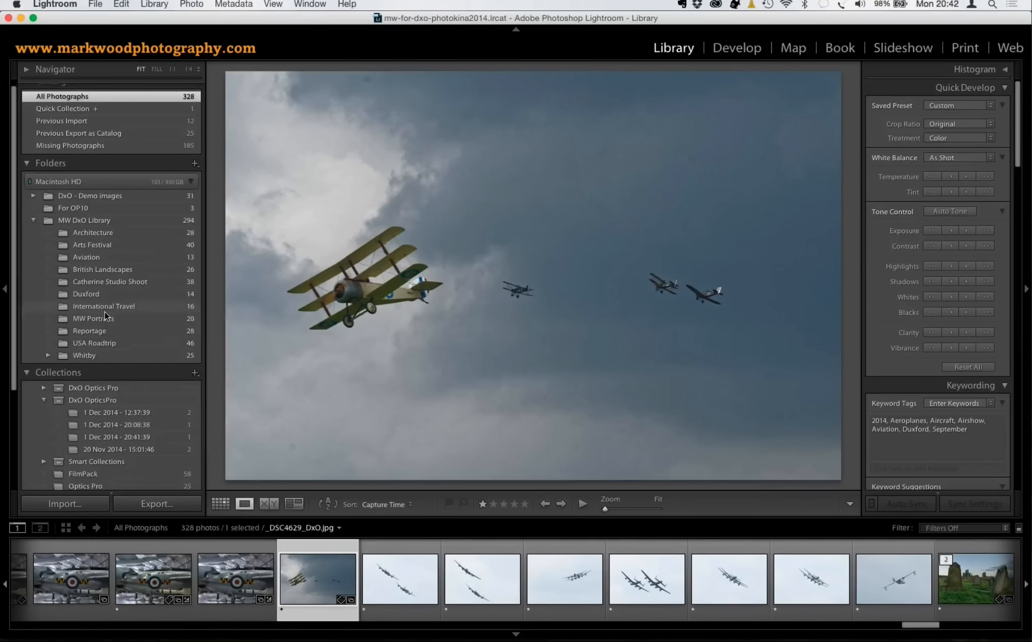
pyautogui.click(96, 340)
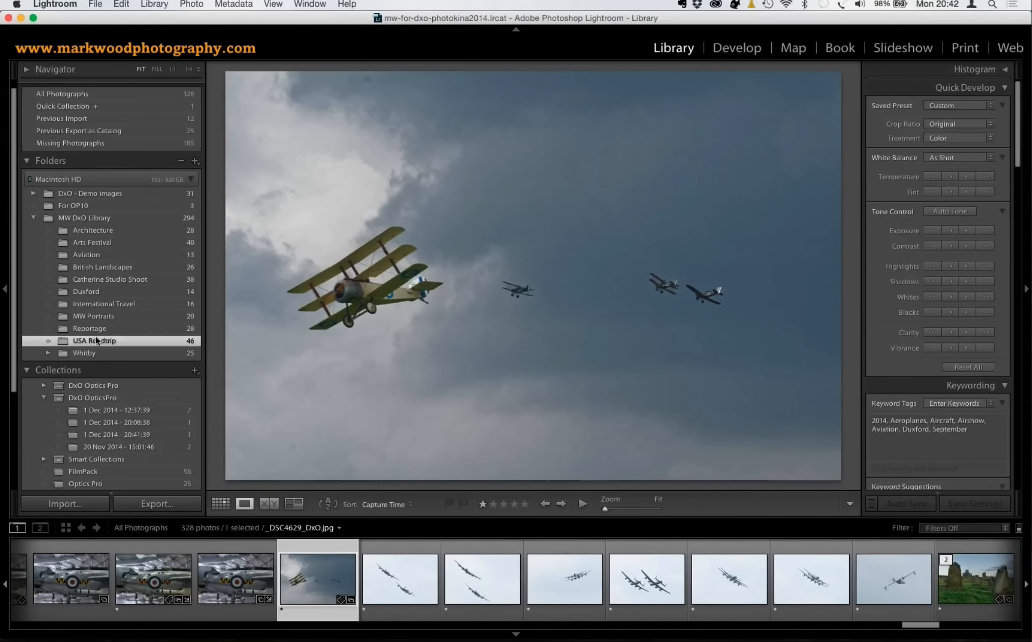
pyautogui.scroll(-5, 306, 566)
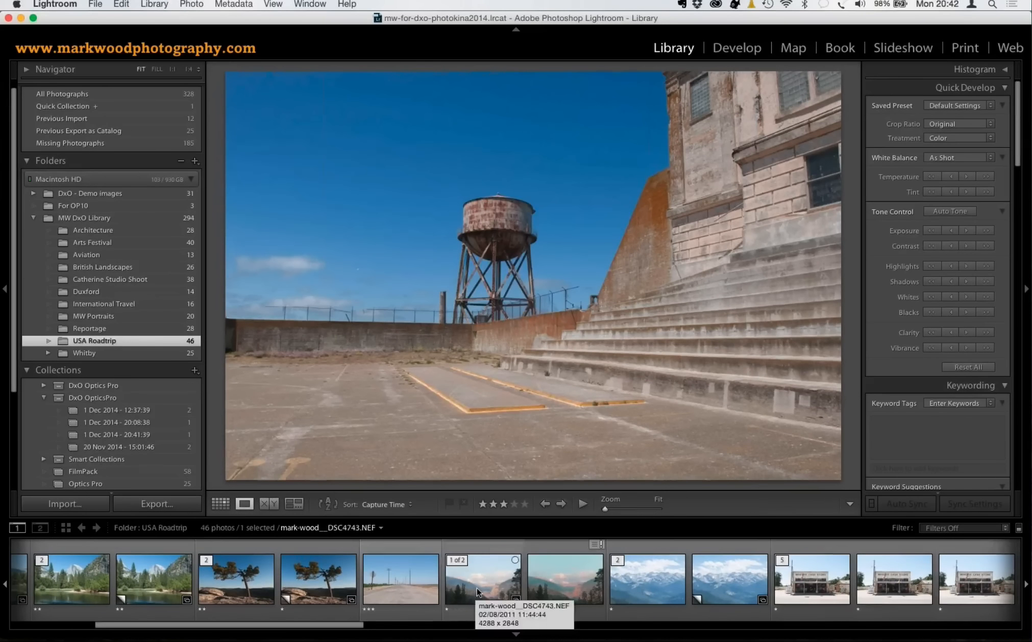
pyautogui.click(478, 591)
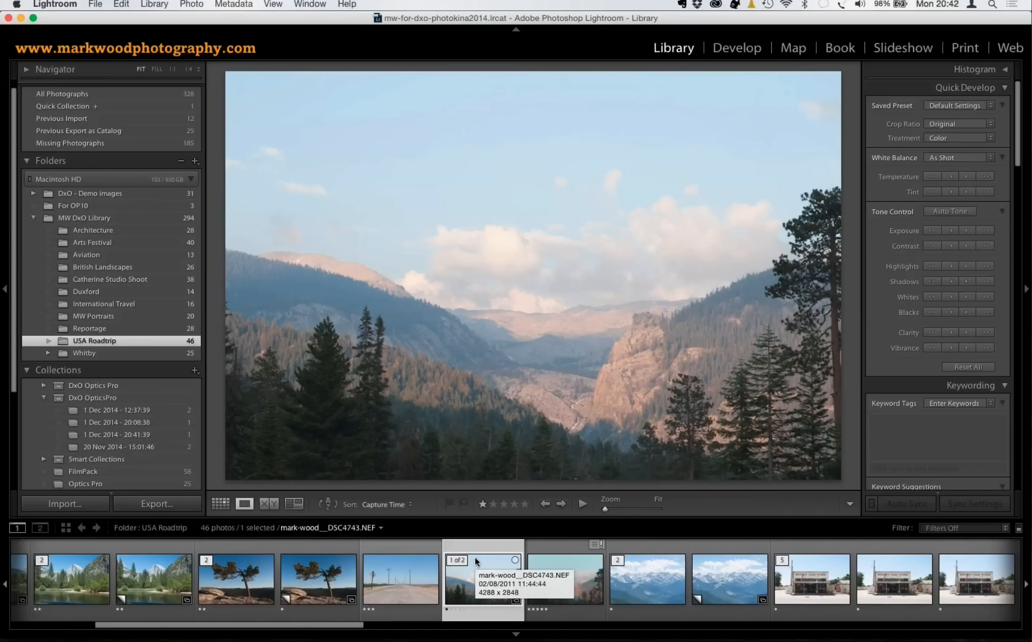
# - Transfer the selected valley photo DSC4743.NEF from Lightroom to DxO OpticsPro 10
pyautogui.click(95, 3)
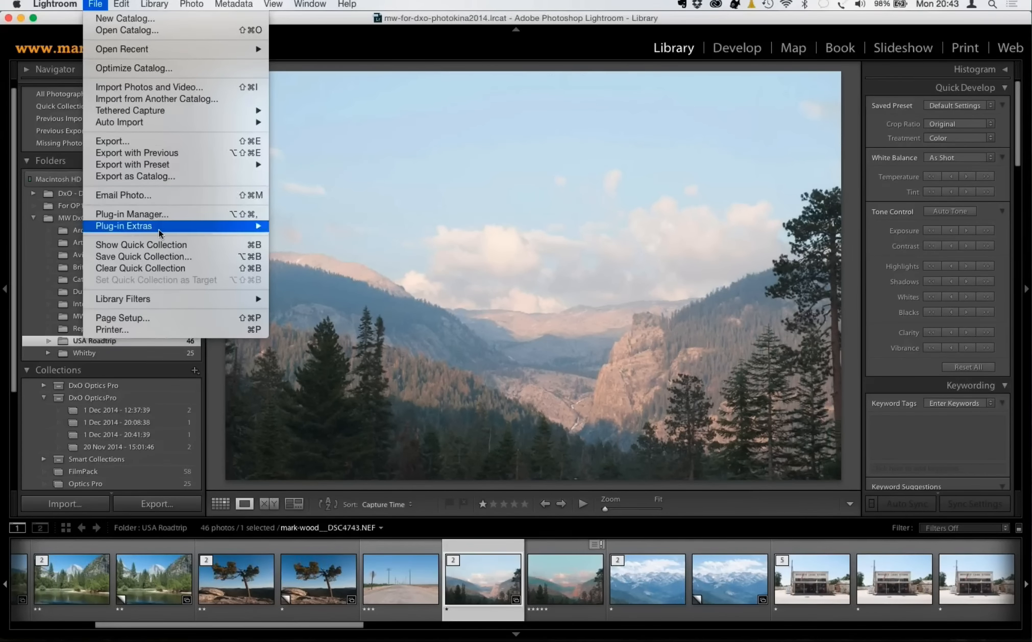
pyautogui.moveTo(158, 229)
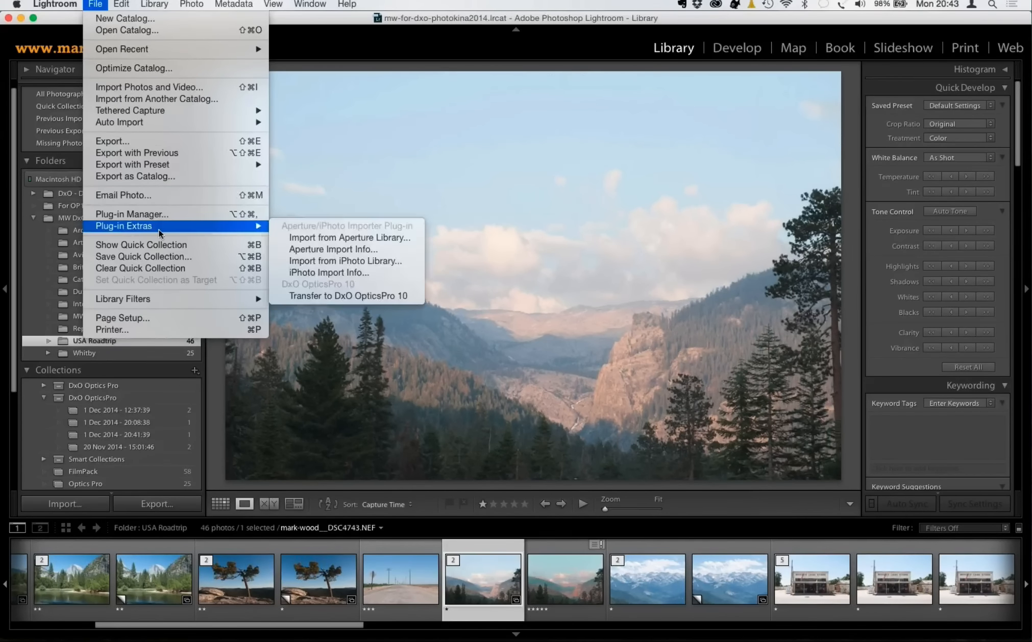
pyautogui.click(405, 295)
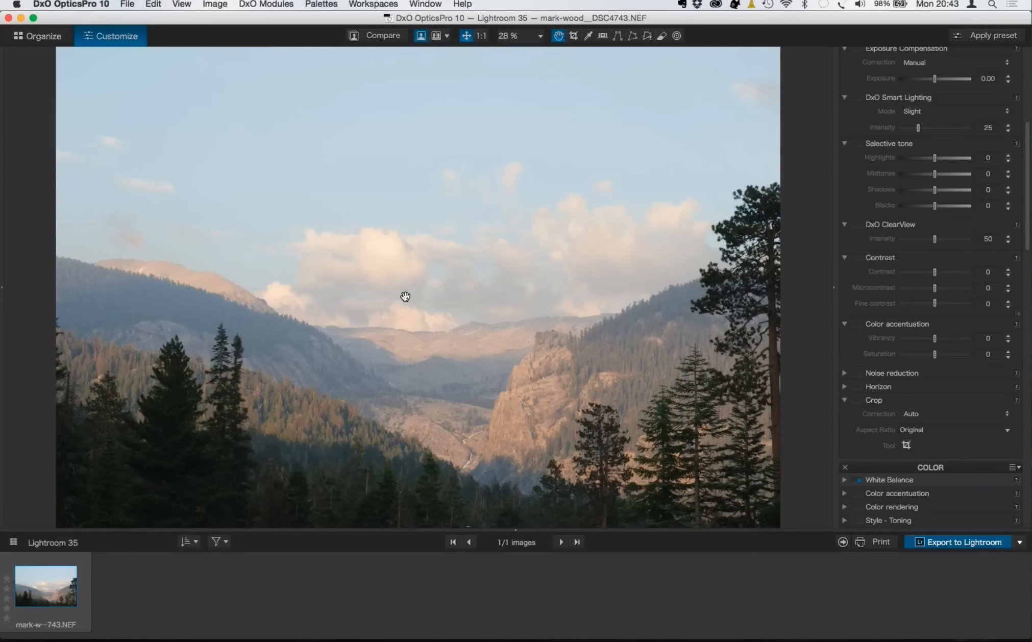
pyautogui.press('super+Tab')
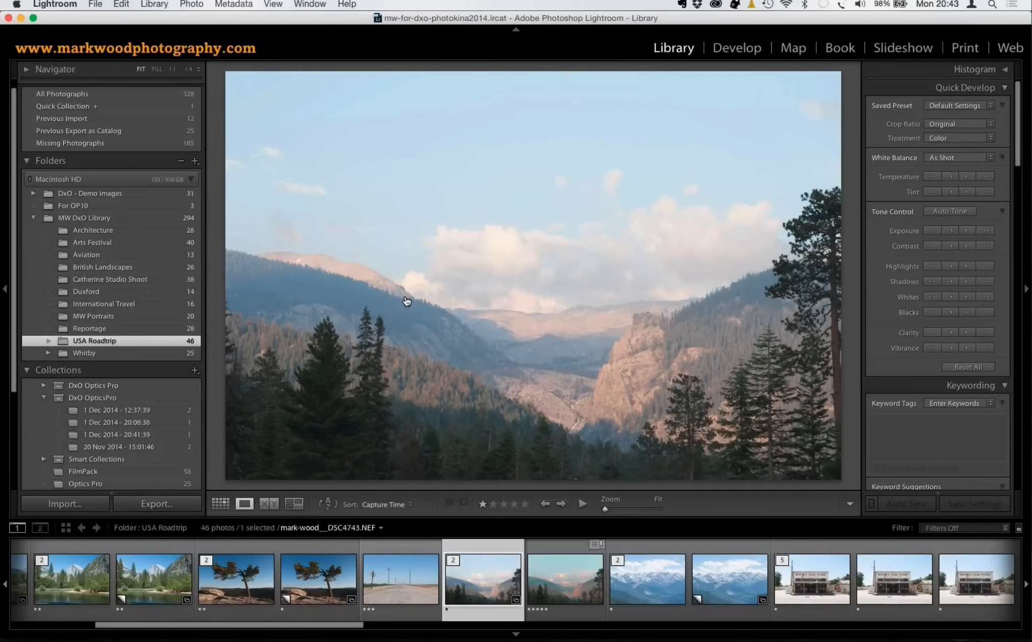
pyautogui.press('super+Tab')
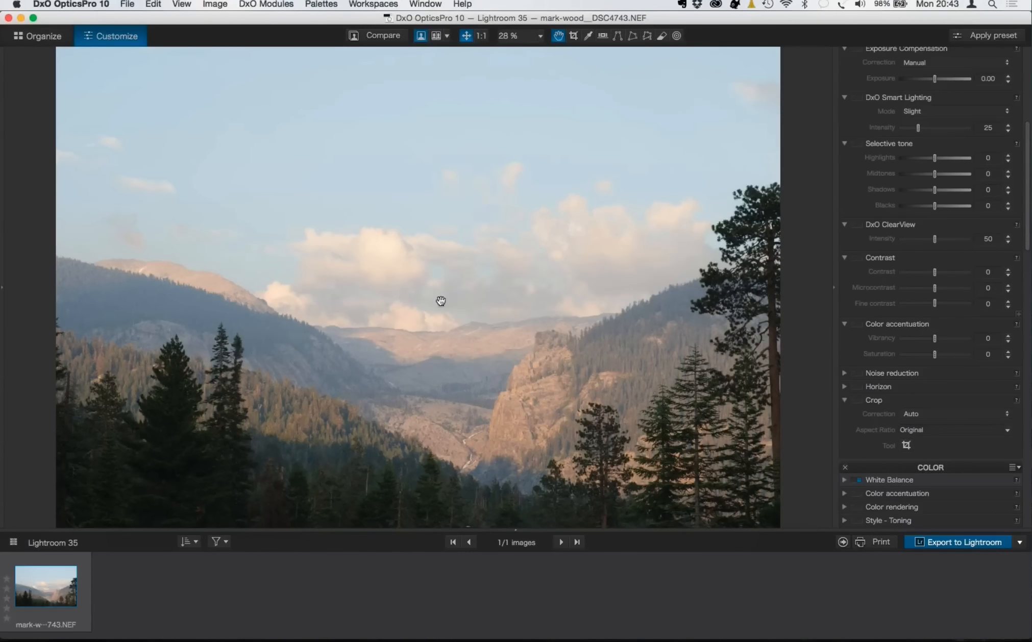
# - Warm the valley photo by setting its white balance temperature to 5919
pyautogui.scroll(10, 996, 165)
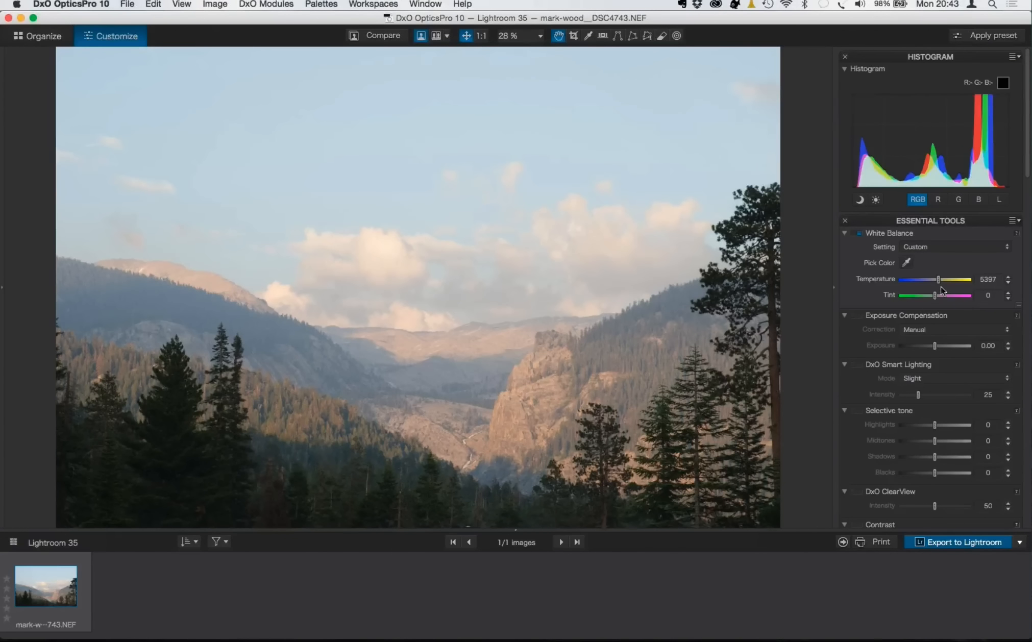
pyautogui.moveTo(938, 282); pyautogui.dragTo(942, 283)
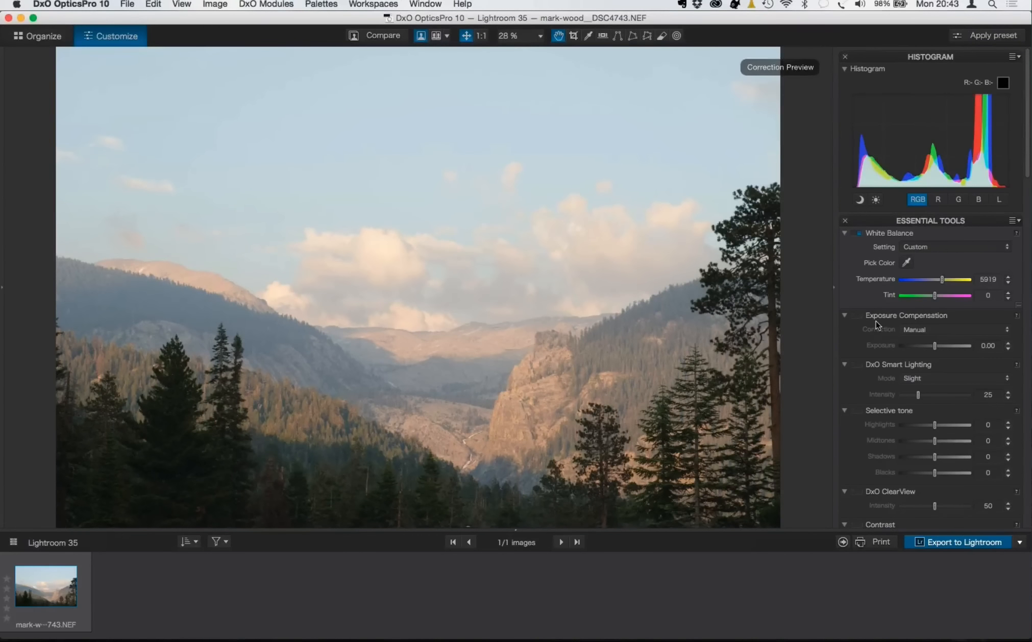
# - Enable DxO ClearView at intensity 50, compare the photo with and without it, and activate the automatic crop with the original aspect ratio
pyautogui.scroll(-3, 872, 353)
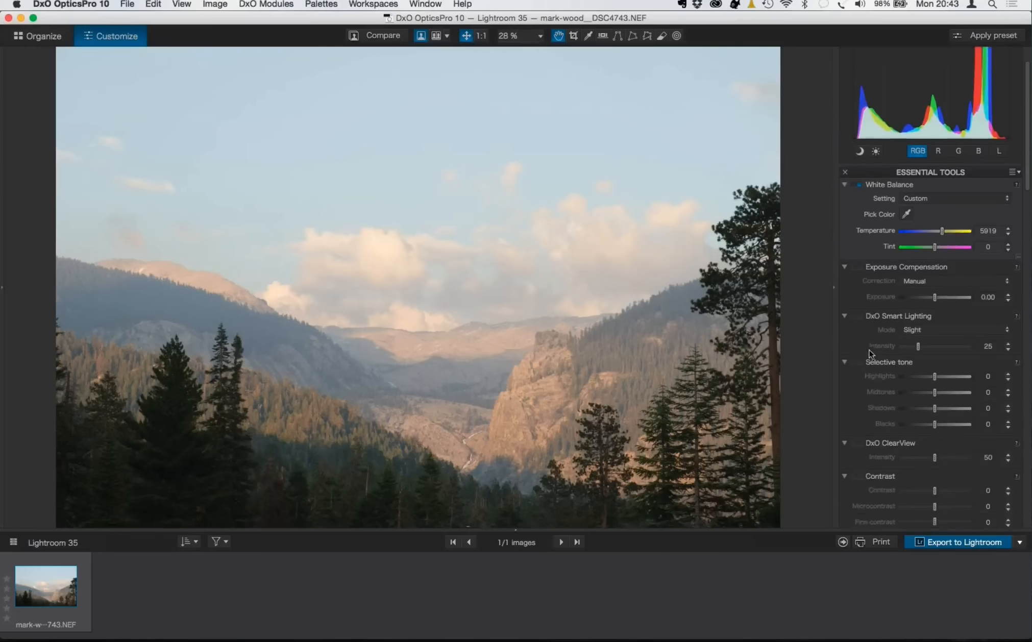
pyautogui.scroll(-2, 871, 353)
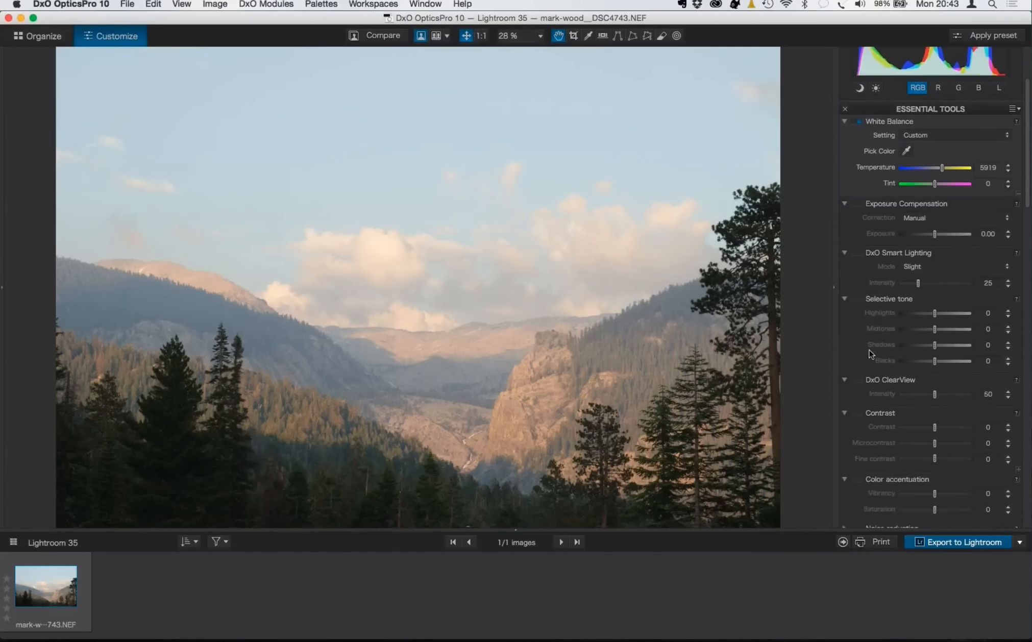
pyautogui.click(860, 381)
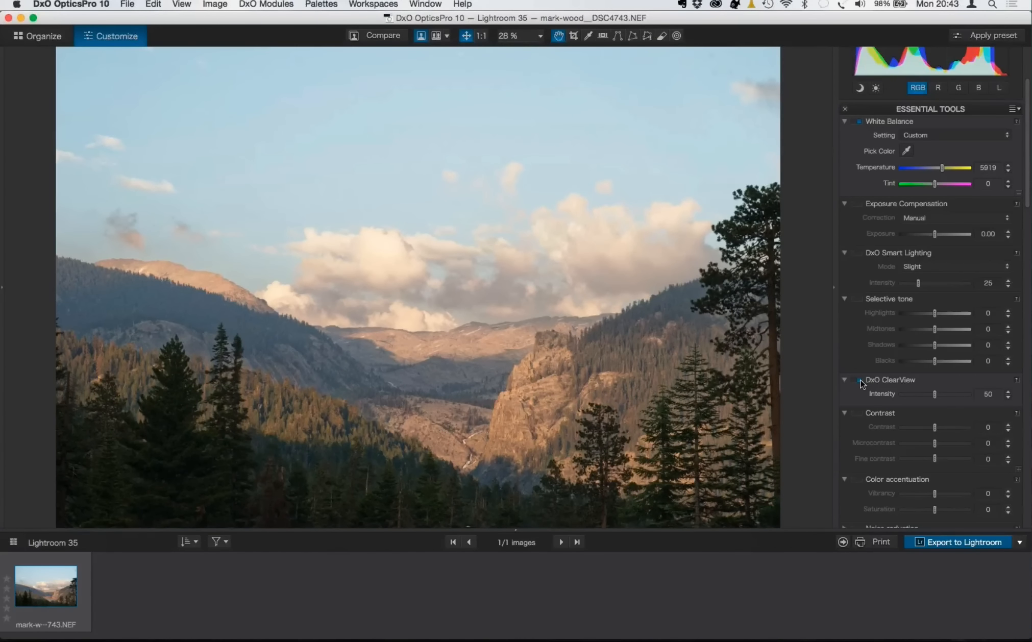
pyautogui.click(853, 382)
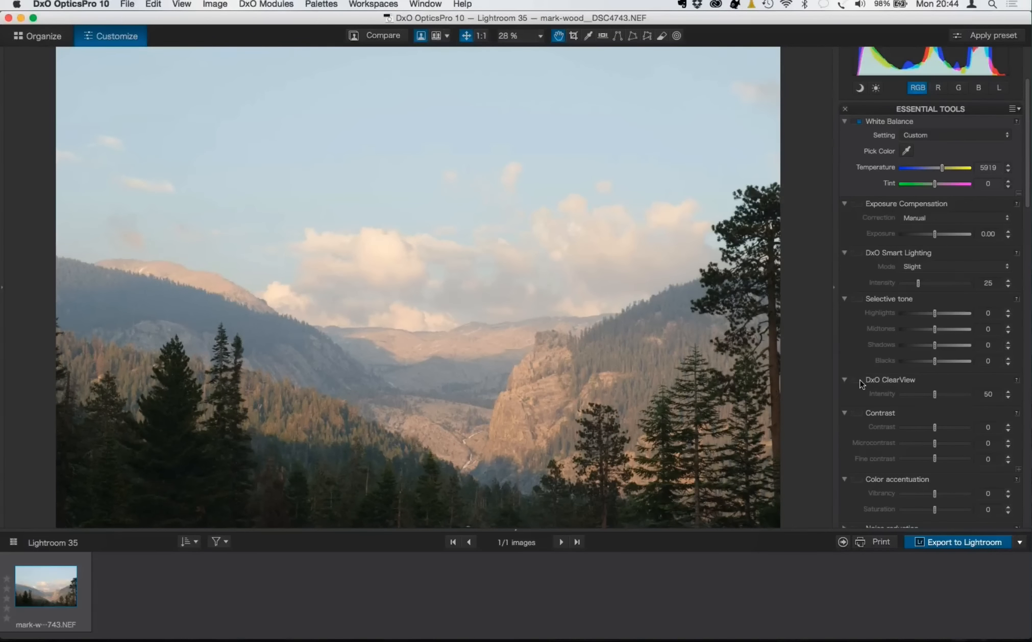
pyautogui.click(860, 380)
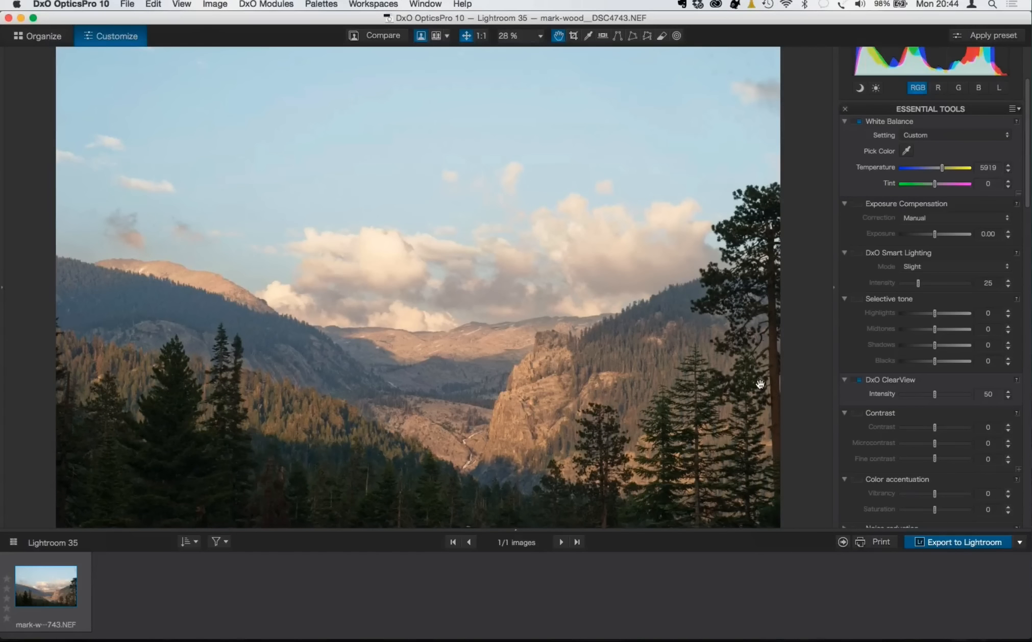
pyautogui.scroll(-10, 934, 414)
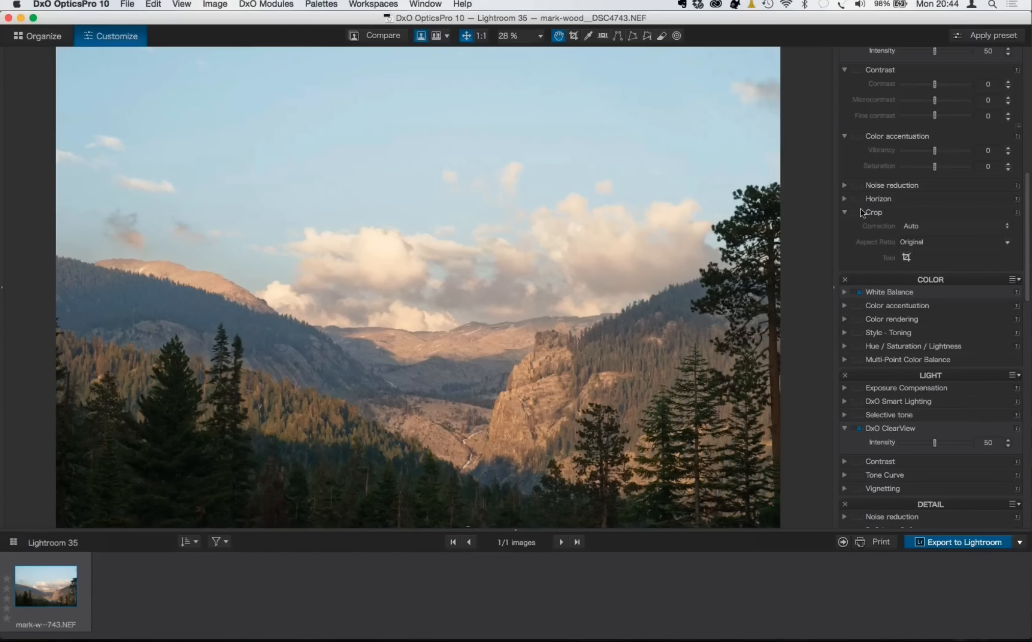
pyautogui.click(859, 212)
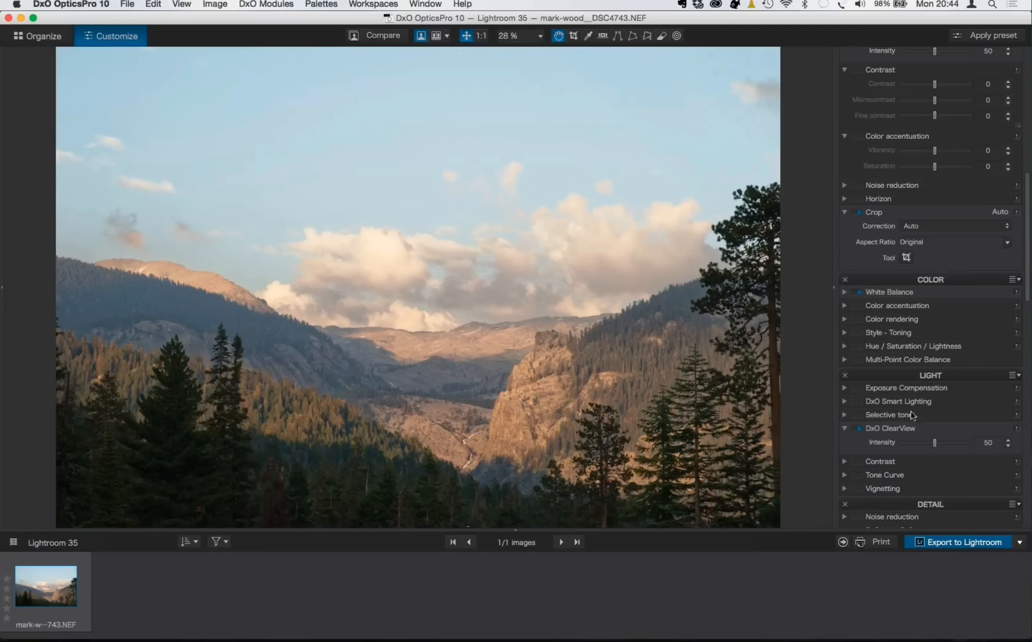
# - Export the valley photo to Adobe Photoshop Lightroom 5.7 as a 16-bit TIFF with the Adobe RGB profile, overwriting the existing file
pyautogui.click(938, 545)
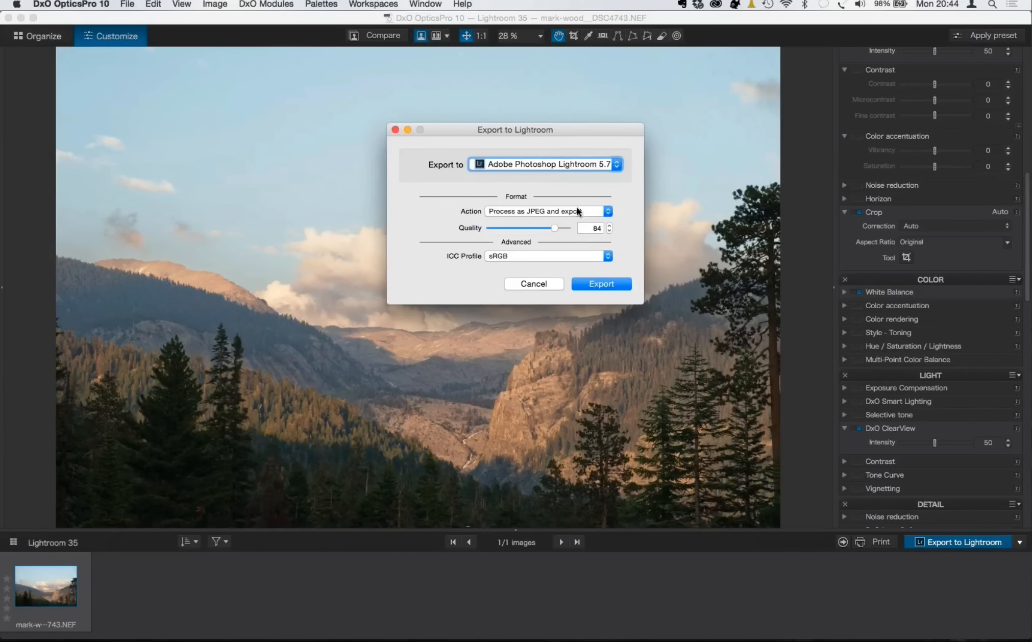
pyautogui.click(577, 211)
pyautogui.click(578, 218)
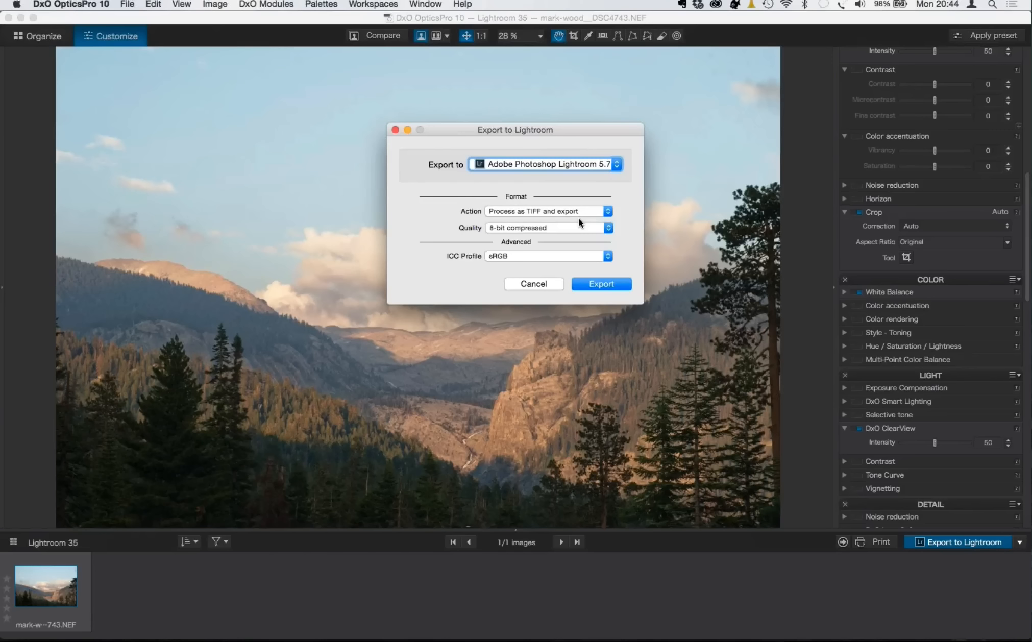
pyautogui.click(578, 228)
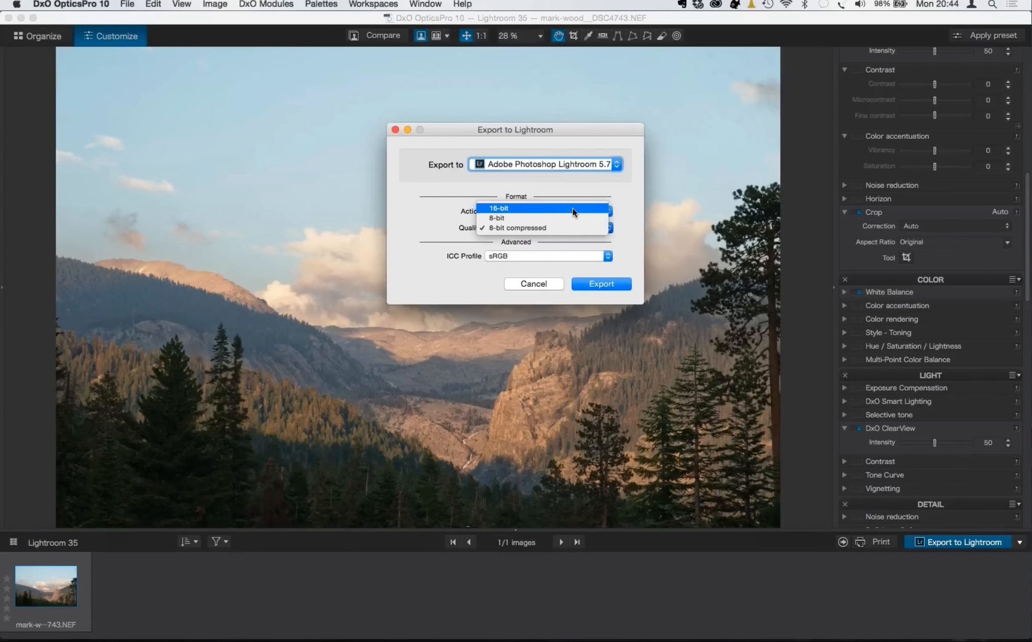
pyautogui.click(573, 207)
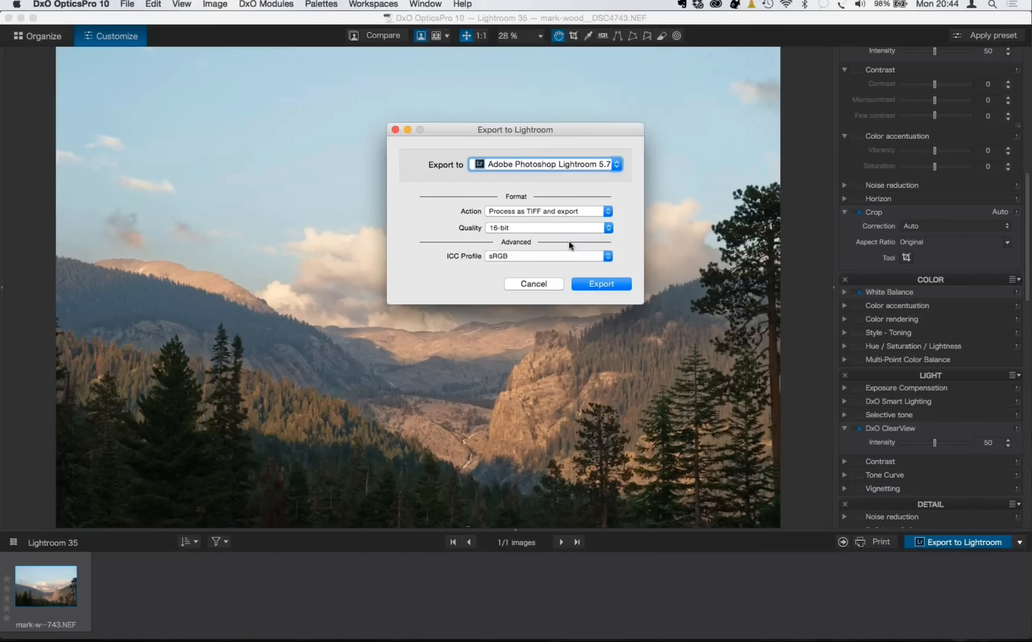
pyautogui.click(568, 255)
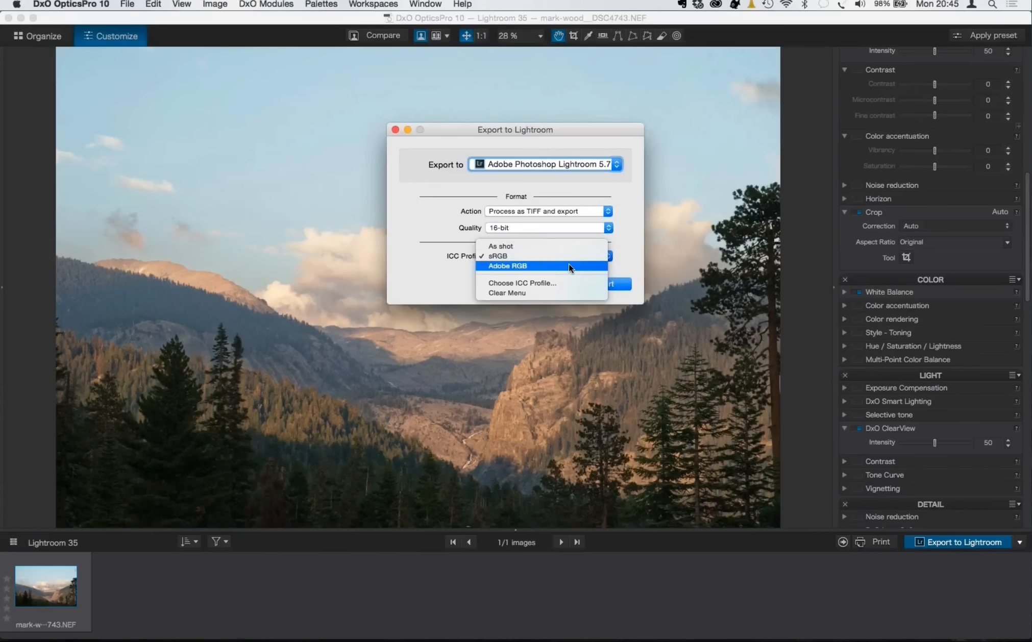
pyautogui.click(568, 264)
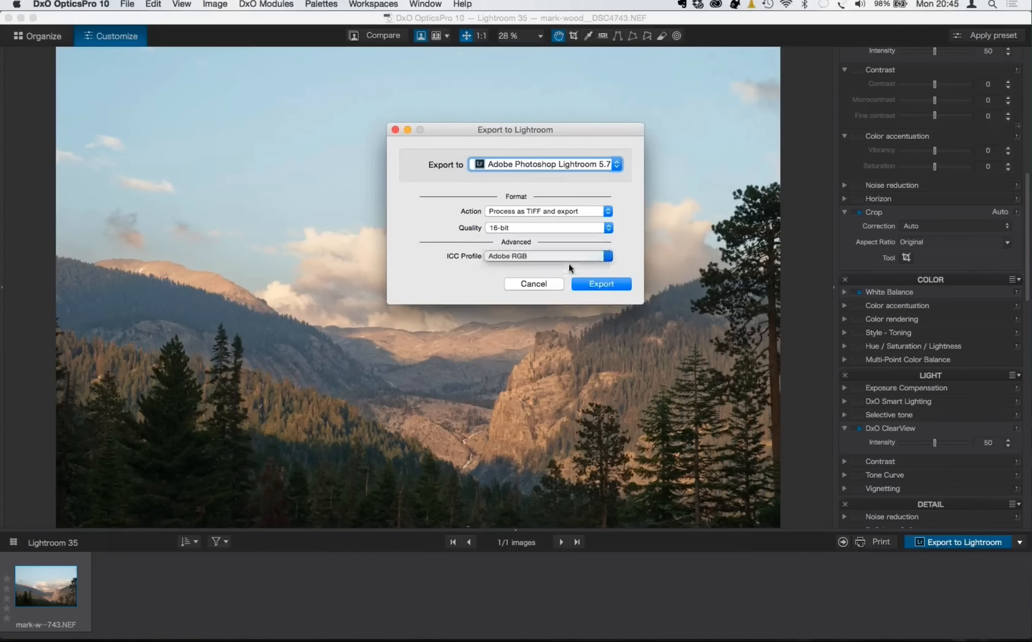
pyautogui.click(590, 285)
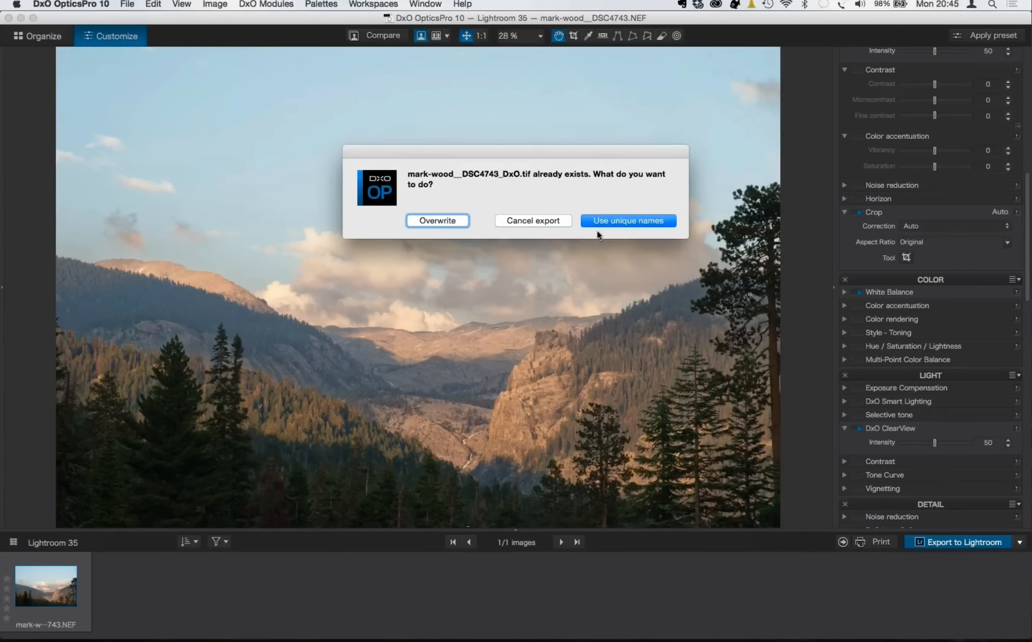
pyautogui.click(445, 221)
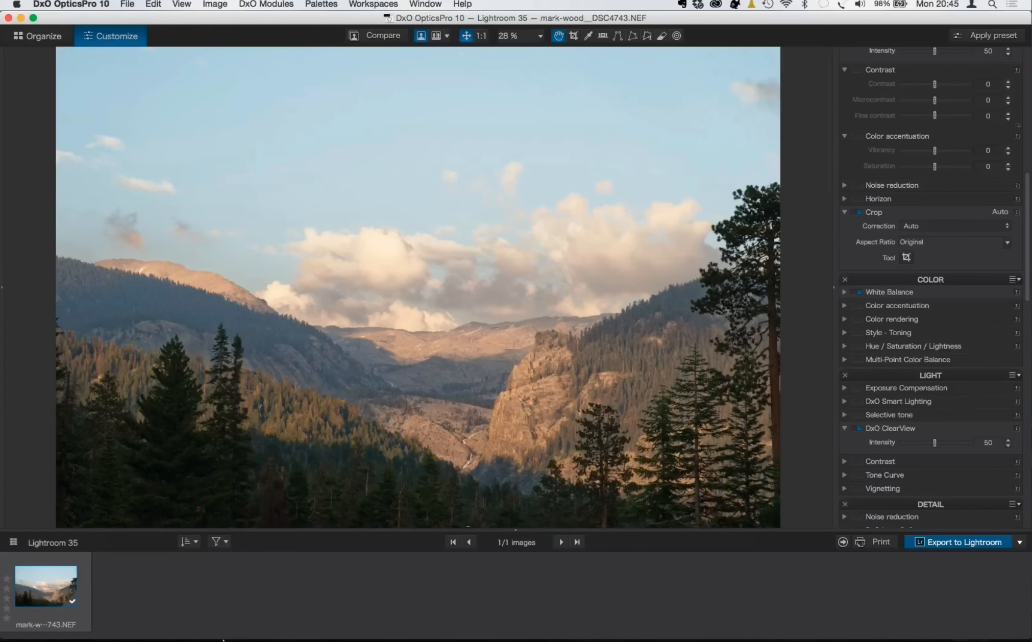
# - Switch to Lightroom and examine the exported valley TIFF at 1:1 and fitted to the window
pyautogui.moveTo(211, 633)
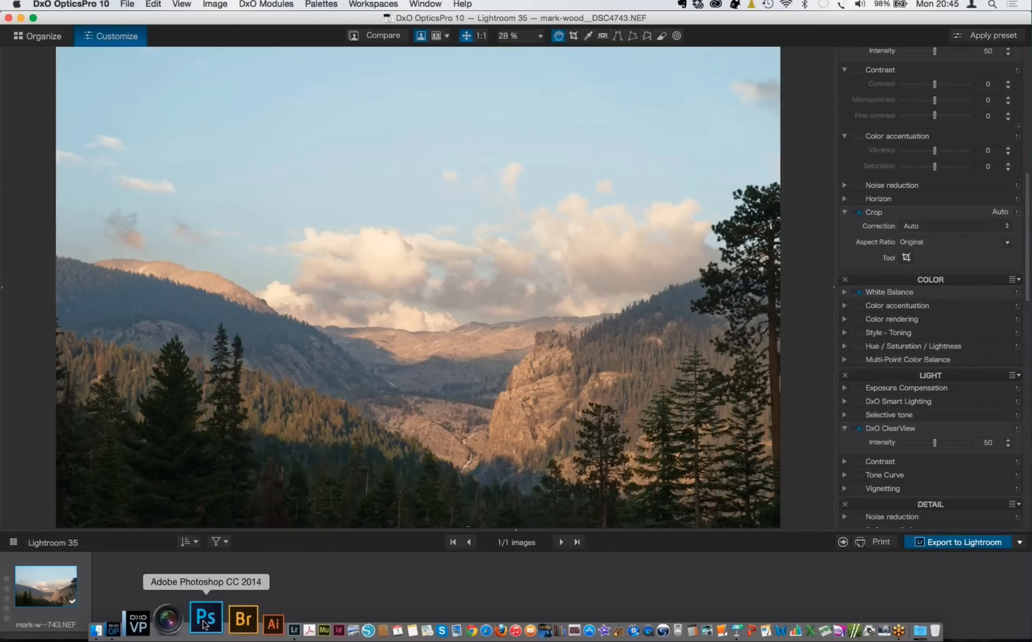
pyautogui.click(240, 623)
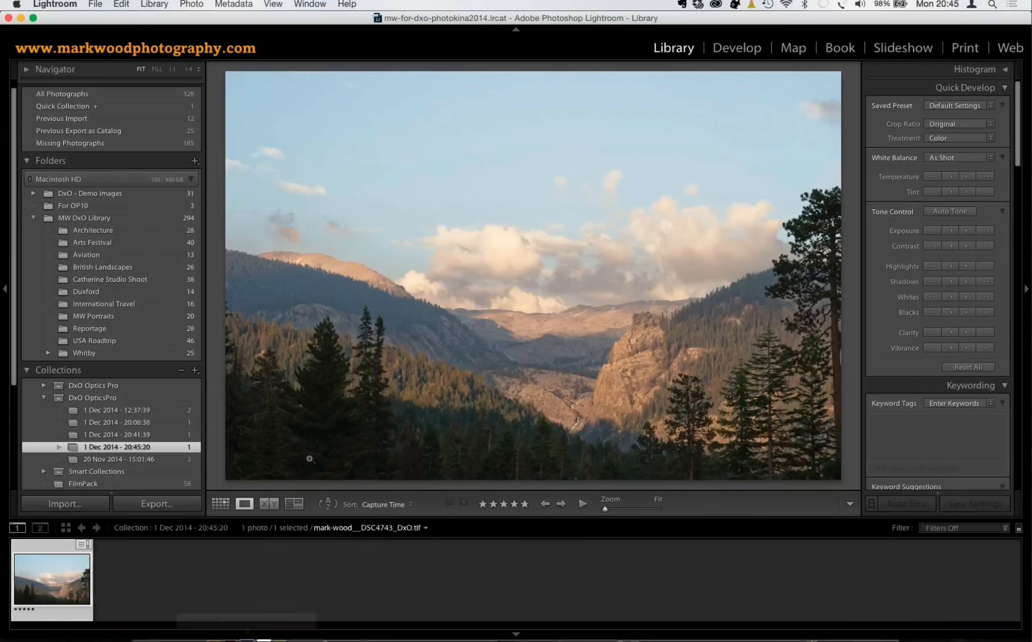
pyautogui.click(287, 426)
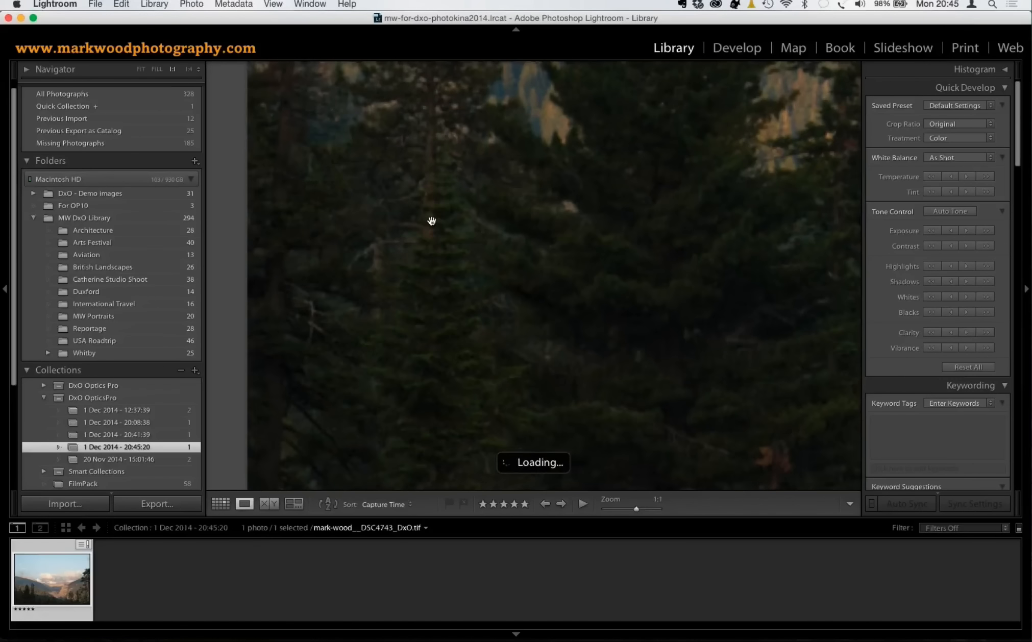
pyautogui.click(141, 69)
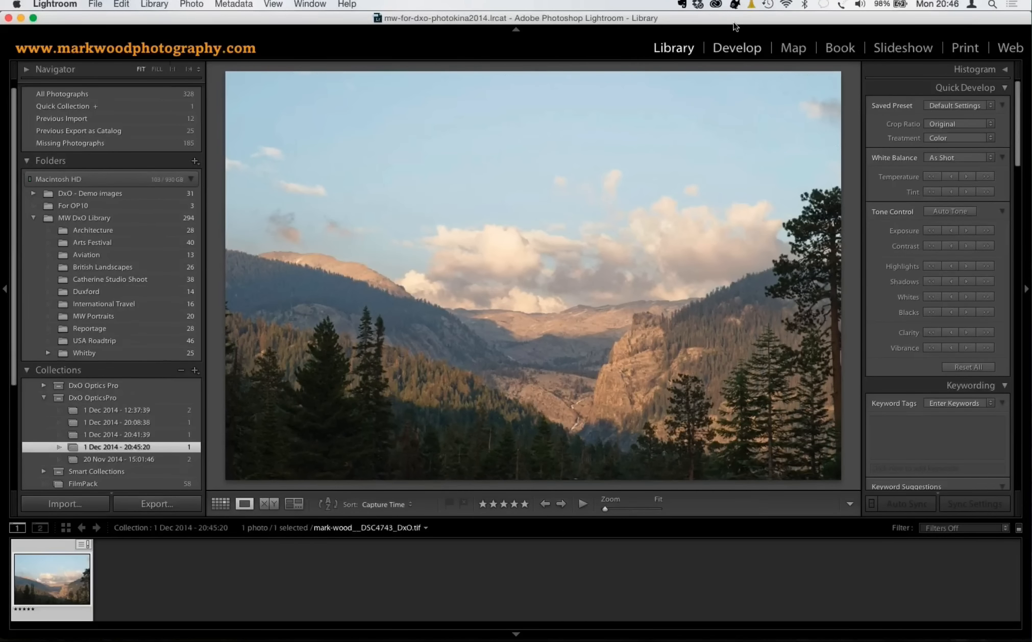
# - Crop the exported TIFF in Develop at its original aspect ratio, tightening the frame around the valley and clouds
pyautogui.press('d')
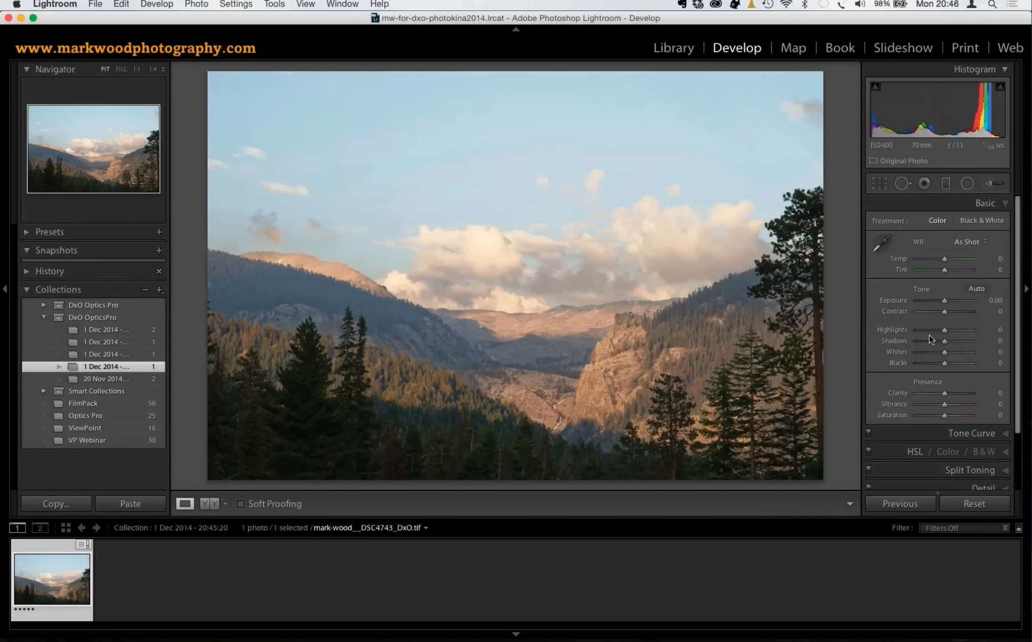
pyautogui.click(879, 183)
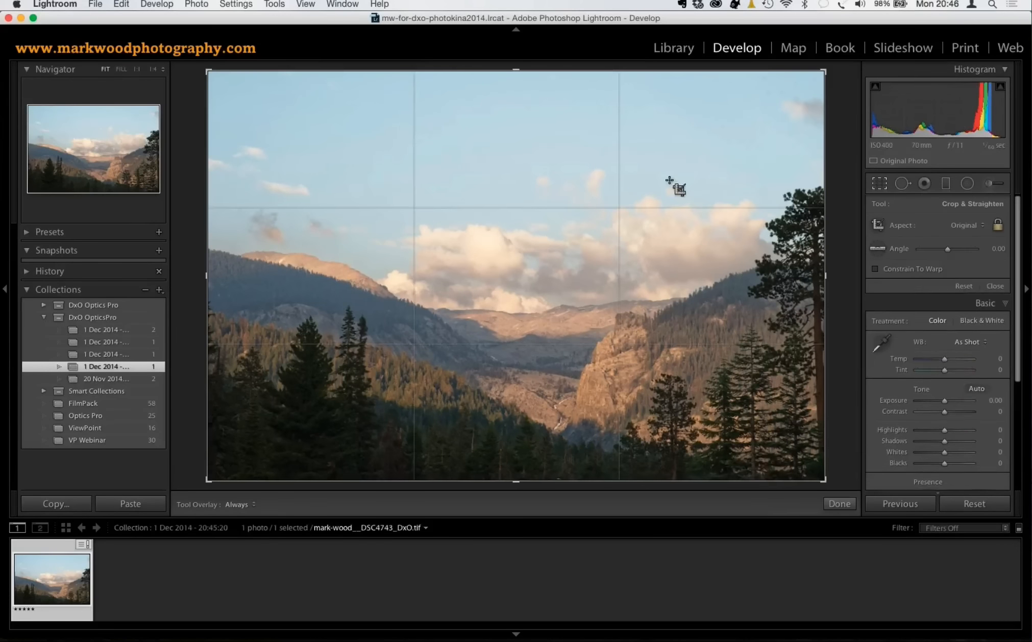
pyautogui.moveTo(207, 70); pyautogui.dragTo(249, 98)
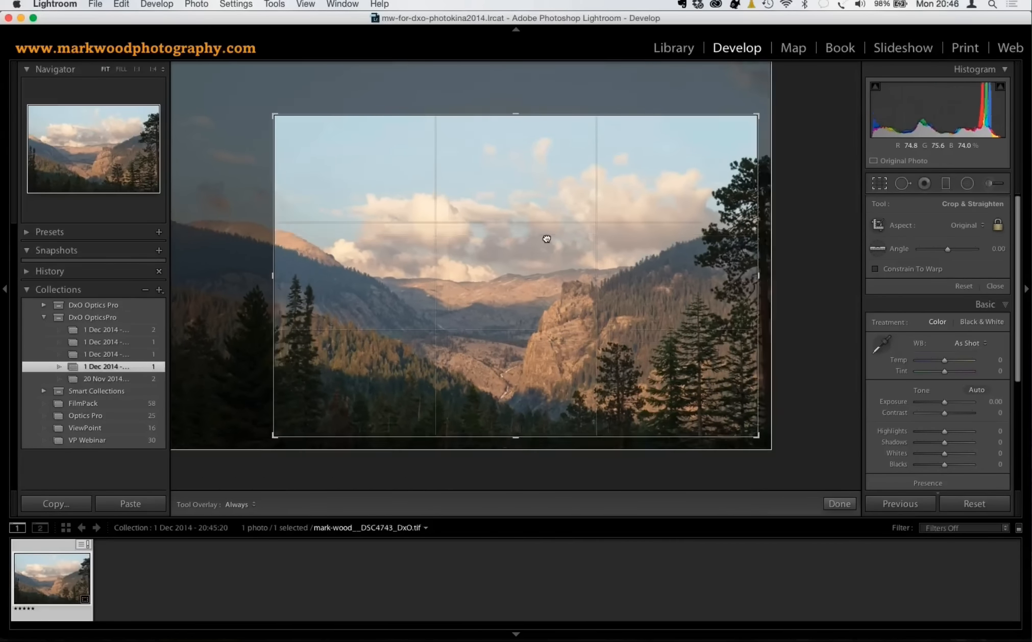
pyautogui.moveTo(546, 239)
pyautogui.mouseDown()
pyautogui.moveTo(557, 242)
pyautogui.moveTo(548, 240)
pyautogui.mouseUp()
pyautogui.press('Return')
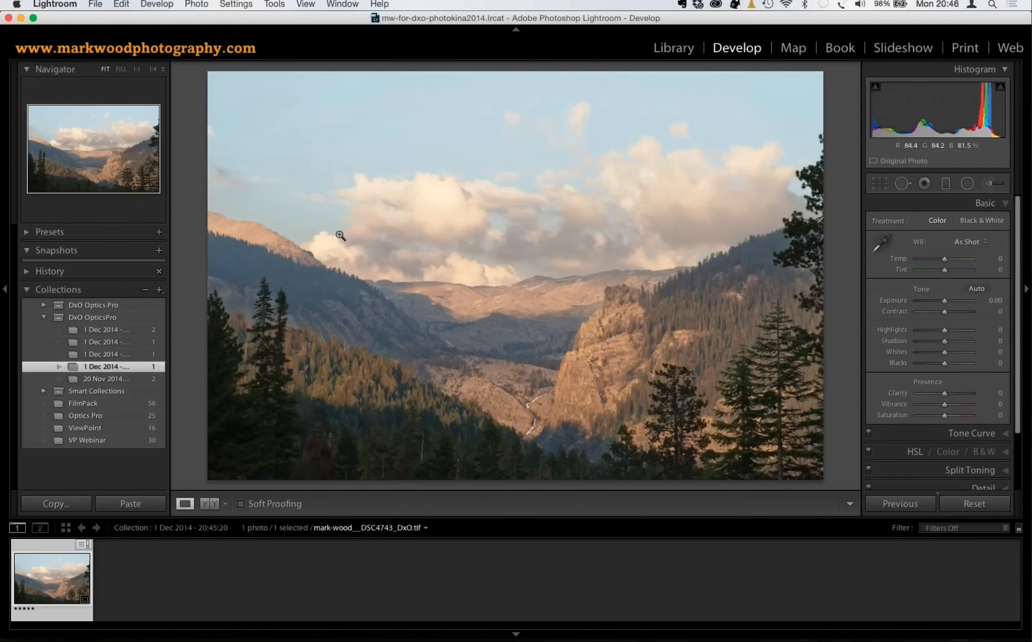
# - Examine the external editors available for the cropped valley TIFF without choosing one
pyautogui.rightClick(76, 565)
pyautogui.moveTo(195, 381)
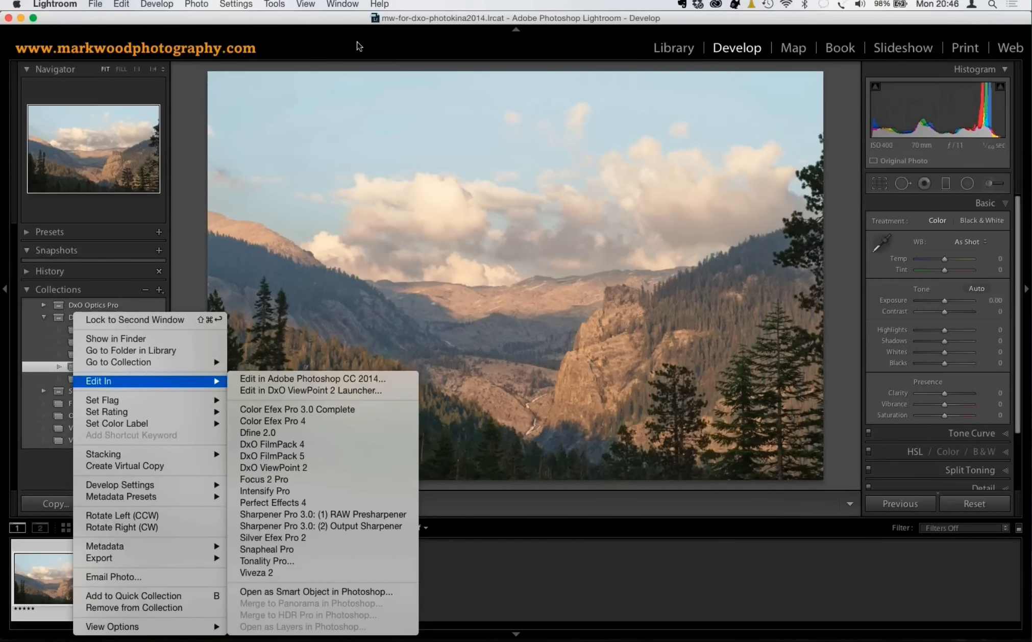
pyautogui.click(312, 21)
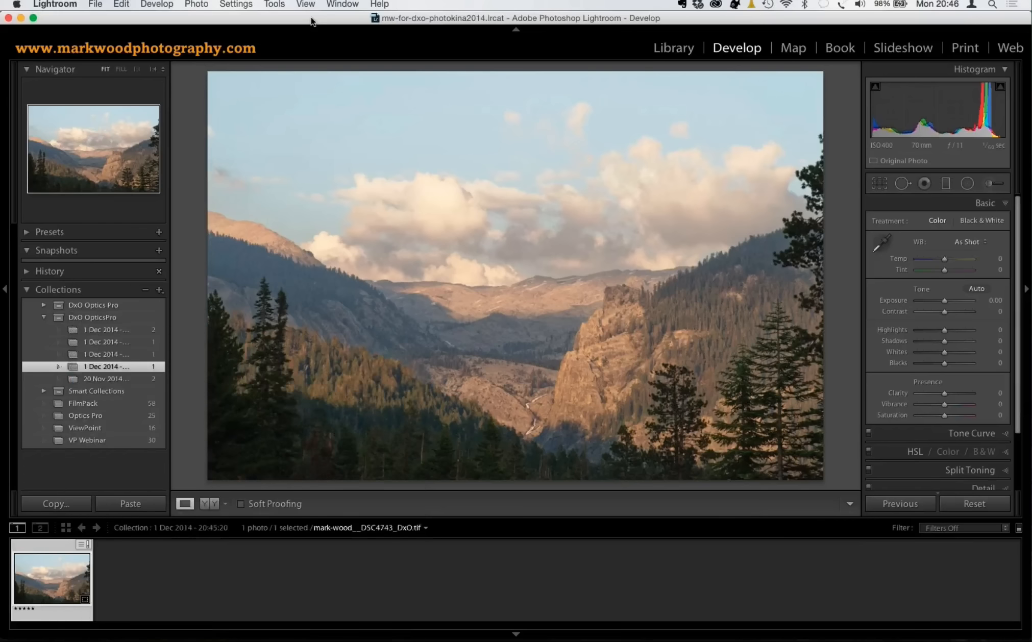
# - Switch to DxO OpticsPro 10 and open the project Lightroom 15 in the Organize workspace
pyautogui.press('super+Tab')
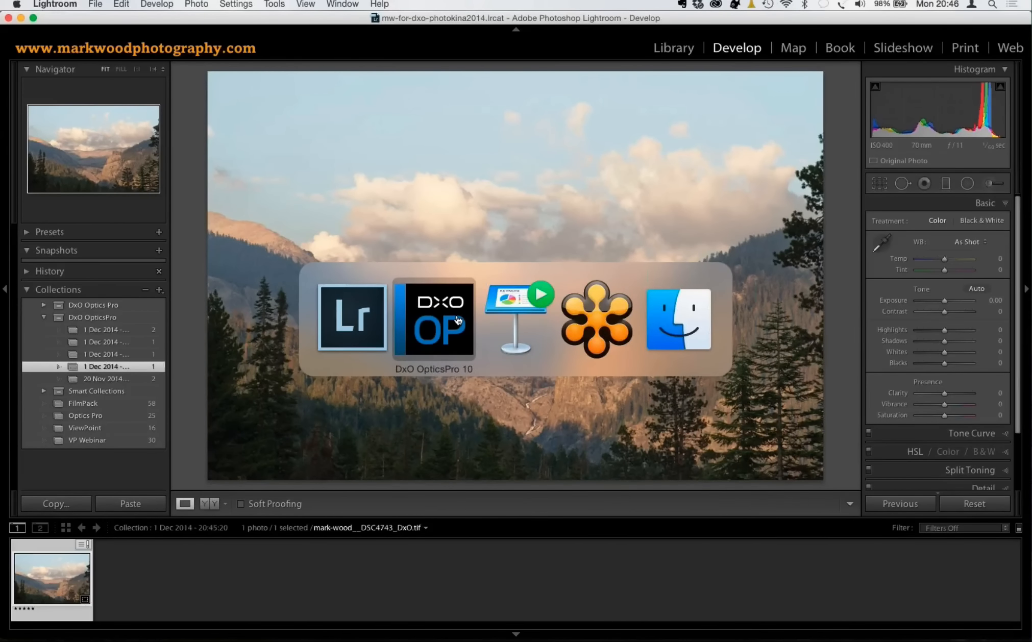
pyautogui.click(457, 319)
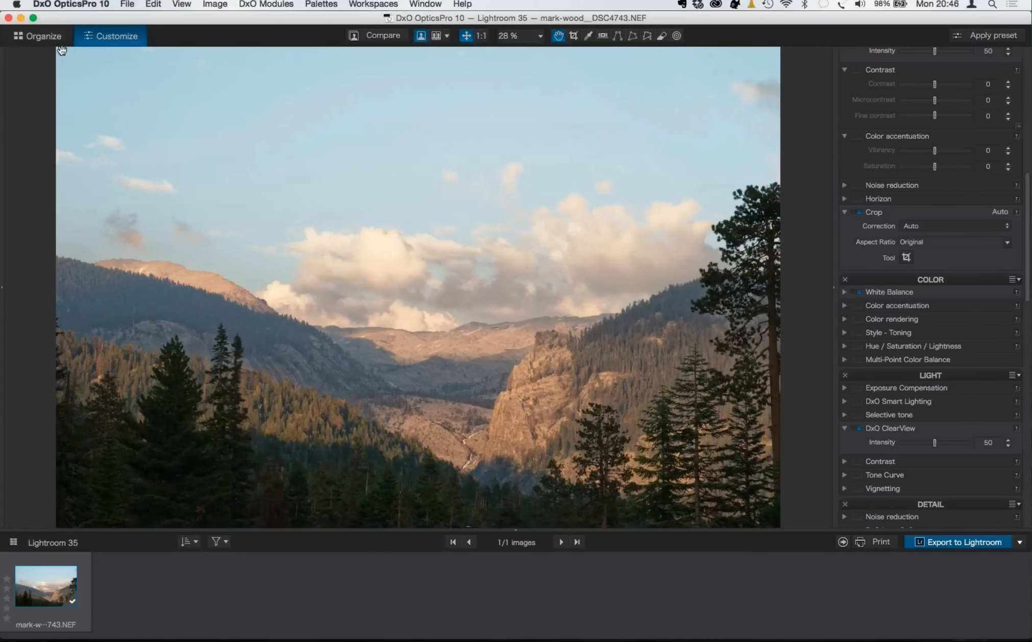
pyautogui.click(51, 37)
pyautogui.click(64, 257)
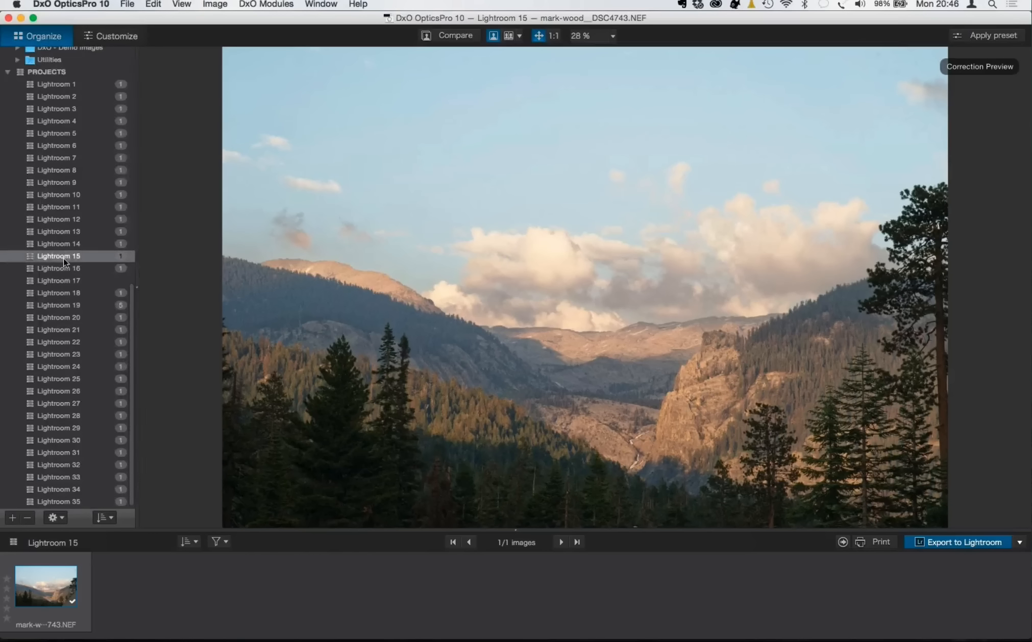
# - Open the For OP10 folder on the Desktop and bring its first photo, _DSC3773.nef, into the Customize workspace
pyautogui.scroll(15, 63, 260)
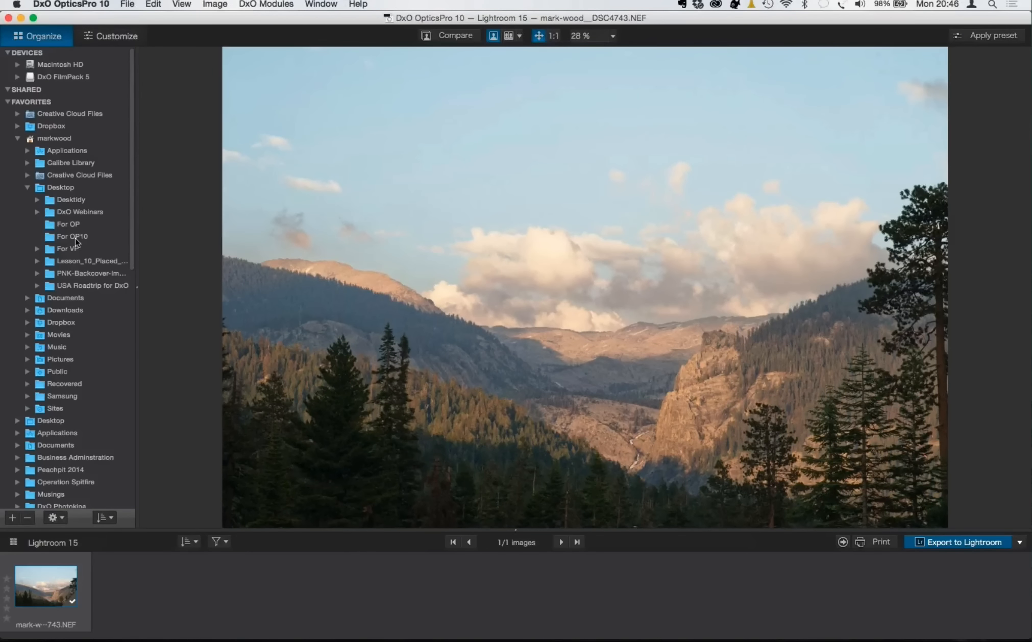
pyautogui.click(75, 240)
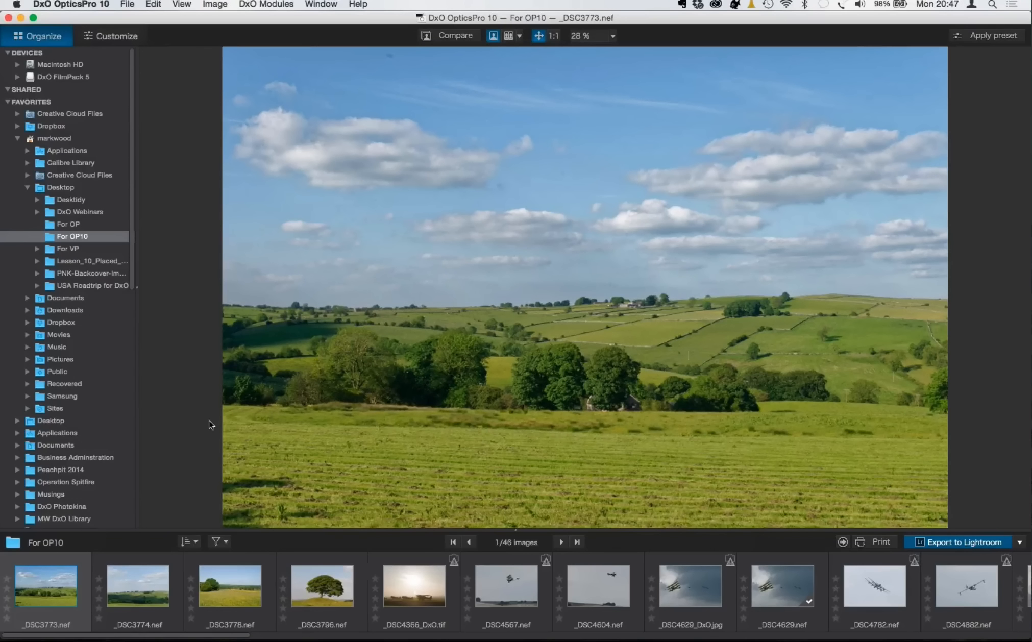
pyautogui.click(117, 36)
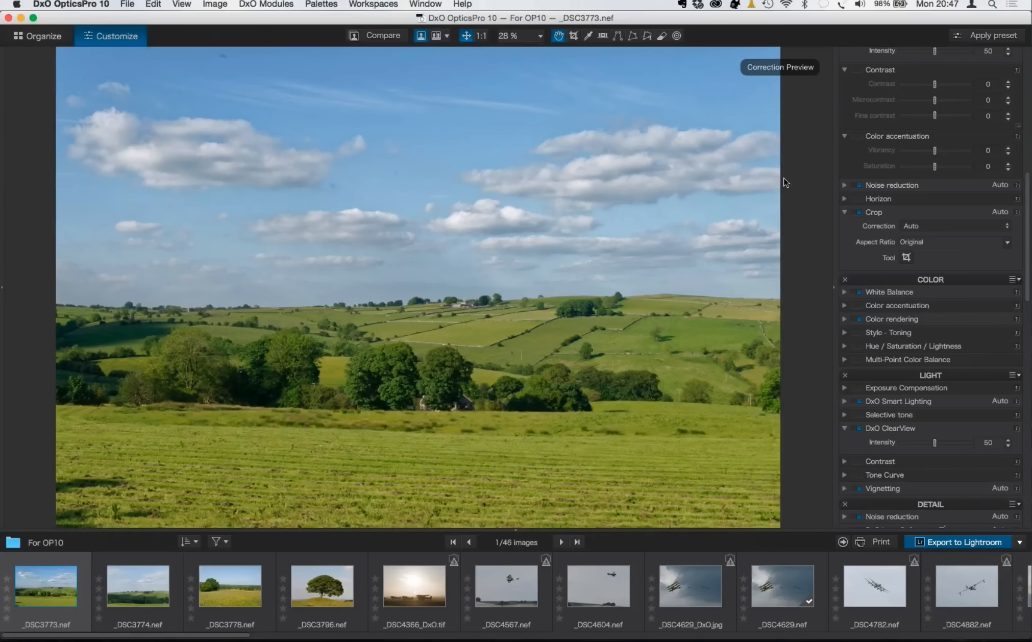
# - Compare the green-field landscape without and with DxO ClearView, leaving the correction enabled
pyautogui.scroll(10, 923, 219)
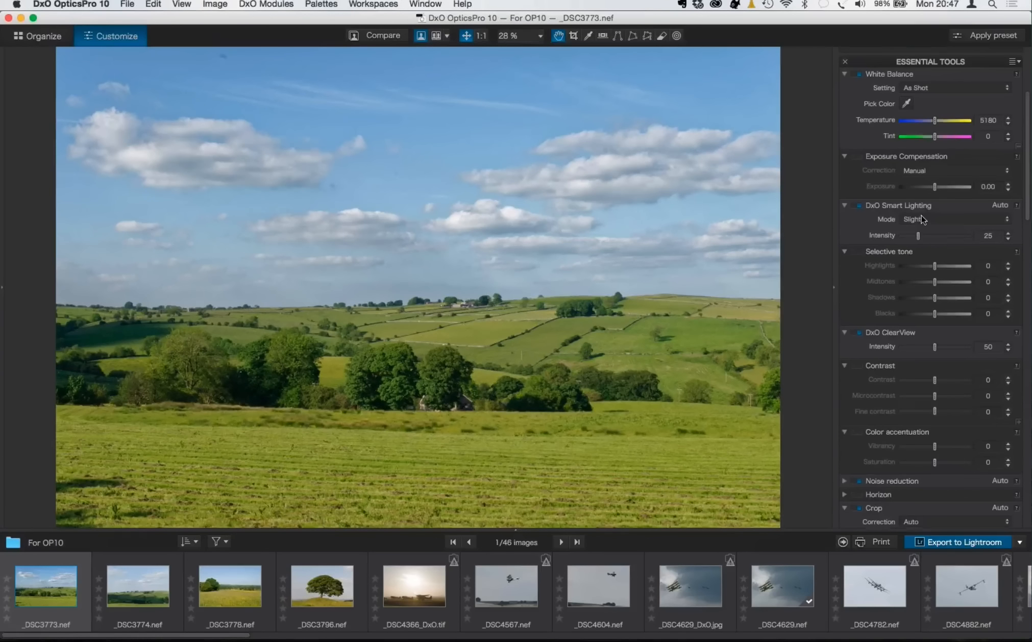
pyautogui.click(858, 333)
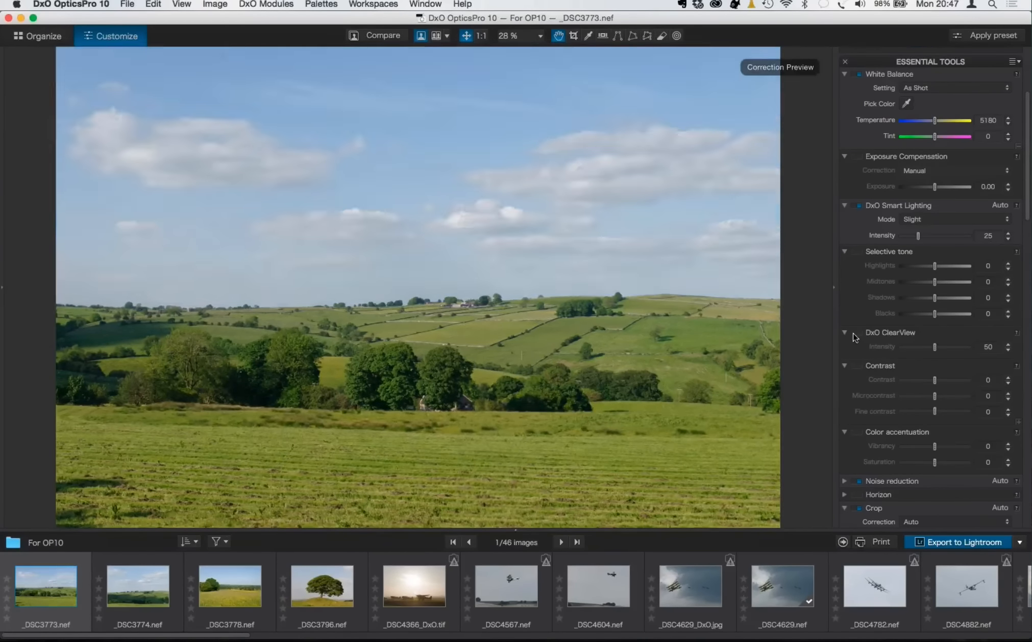
pyautogui.click(859, 333)
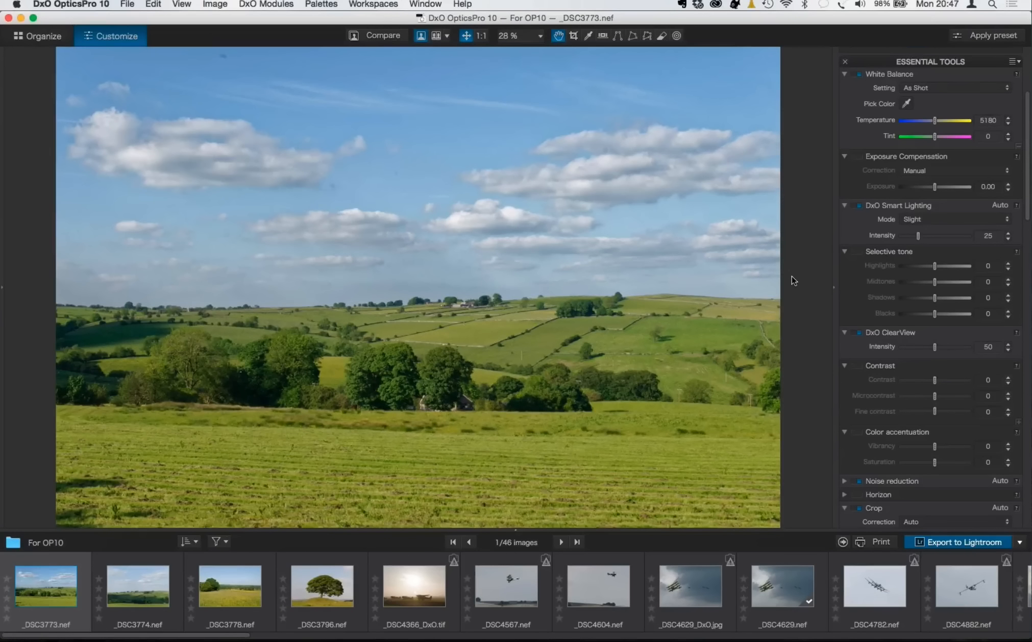
# - Switch to the Keynote slide presentation and advance to the photo of the four-poster bedroom
pyautogui.press('super+Tab')
pyautogui.press('super+Tab')
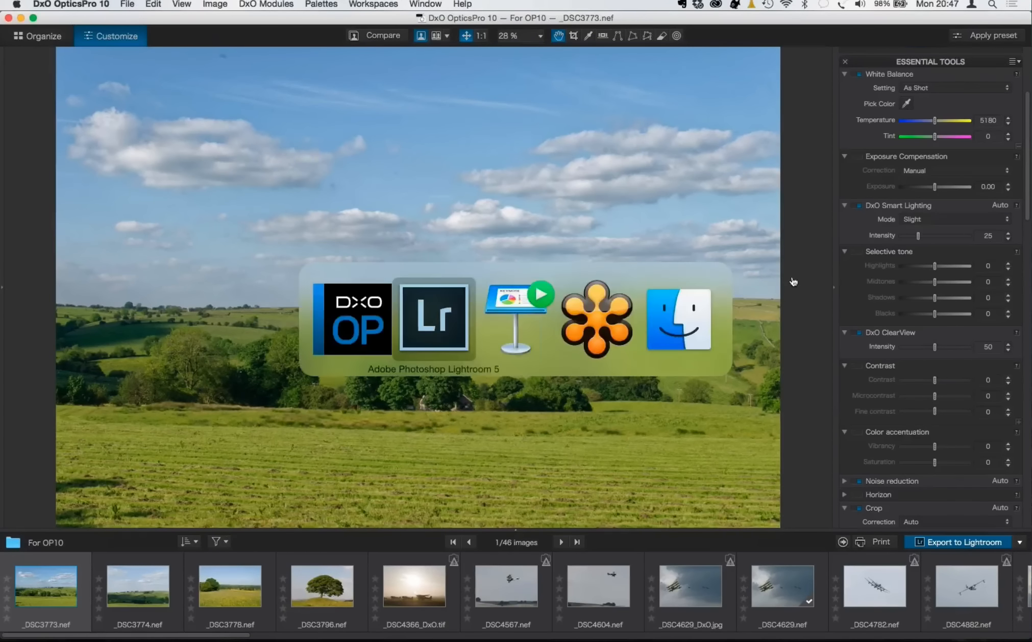
pyautogui.press('Right')
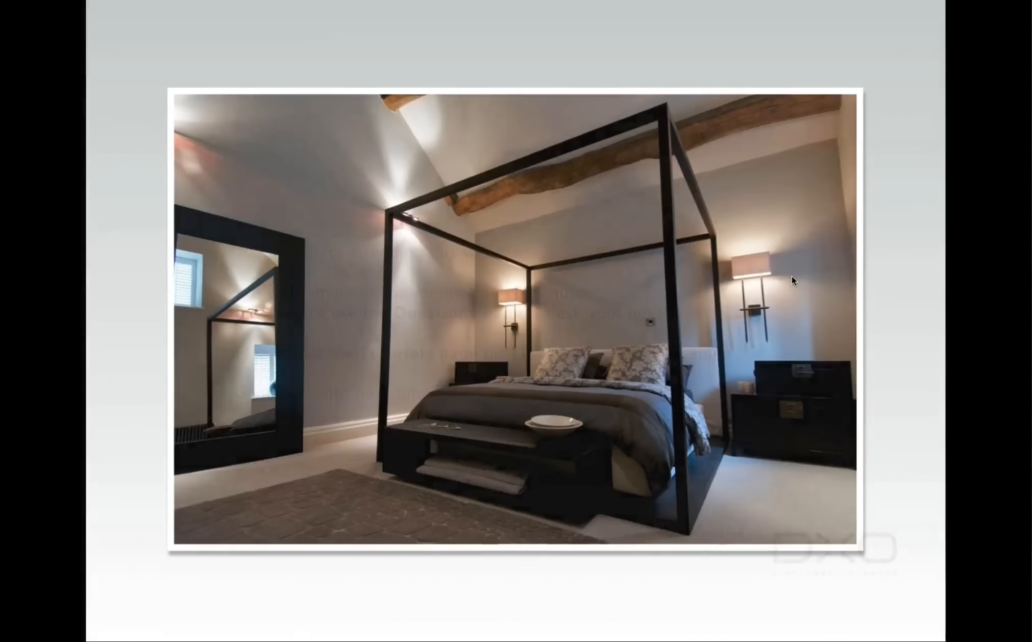